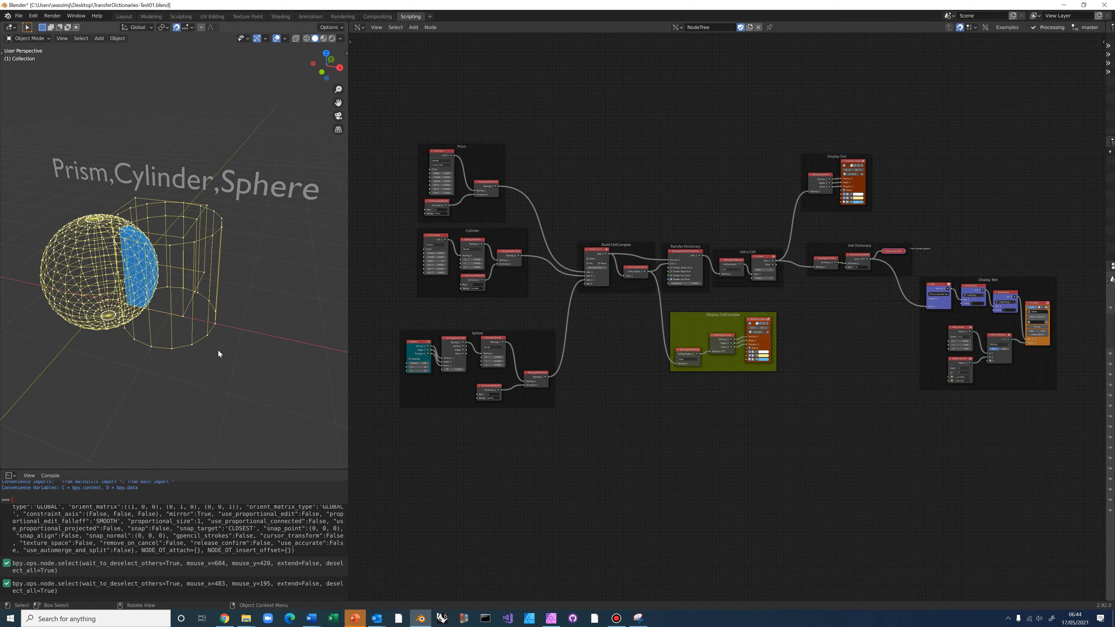
Nudge the Prism, Cylinder and Sphere frames up-left and the Build CellComplex frame left
middle_drag(216, 372, 131, 392)
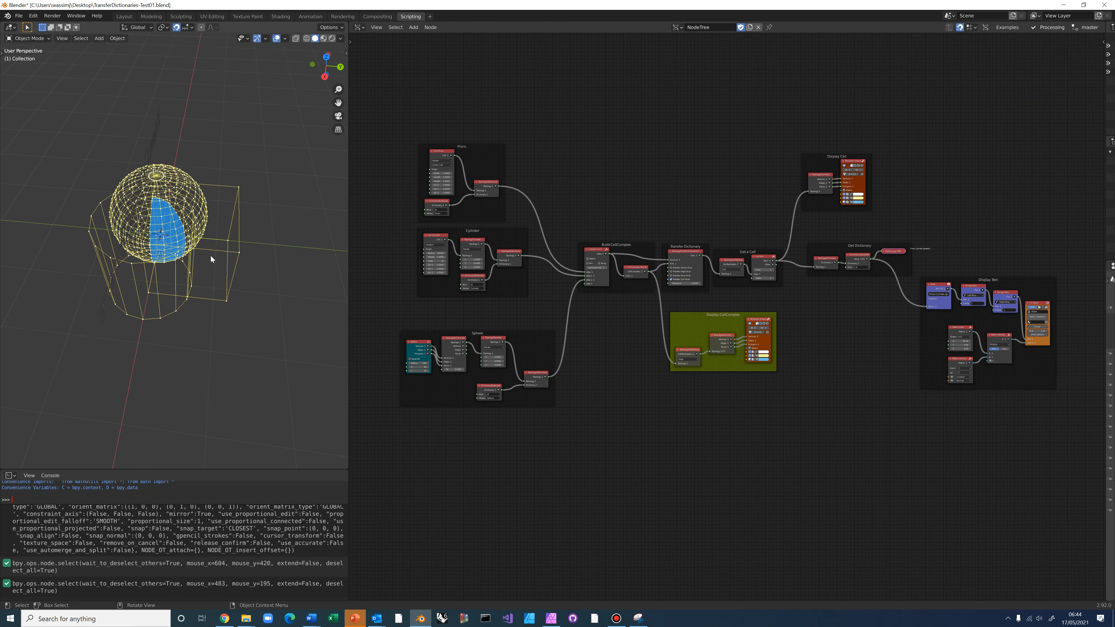
mouse_move(248, 315)
middle_down()
mouse_move(326, 290)
mouse_move(242, 303)
middle_up()
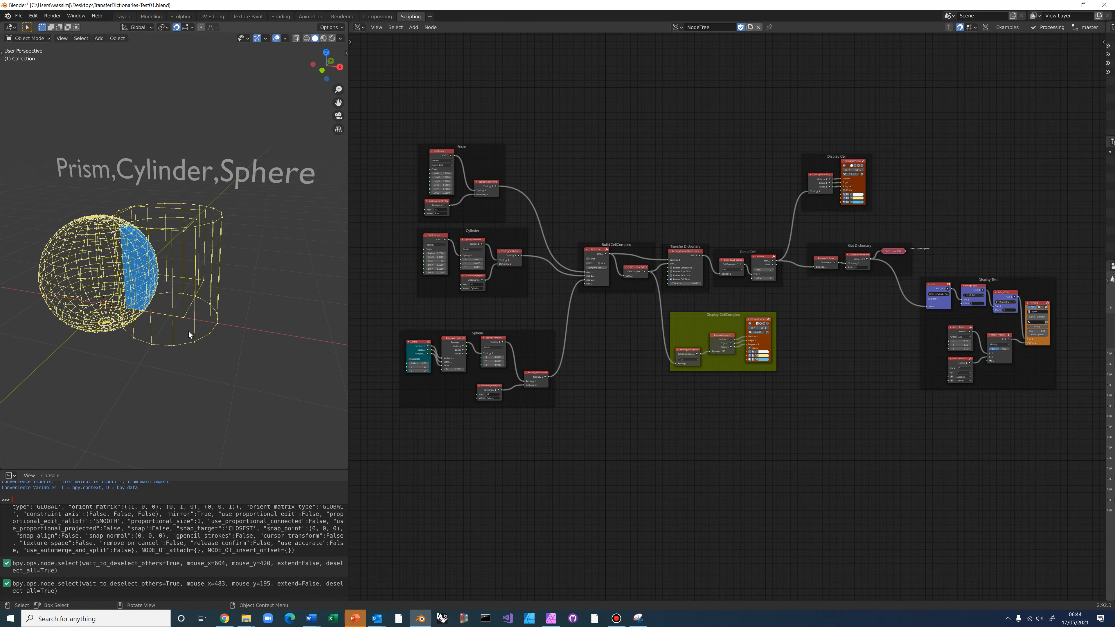
middle_drag(240, 372, 107, 374)
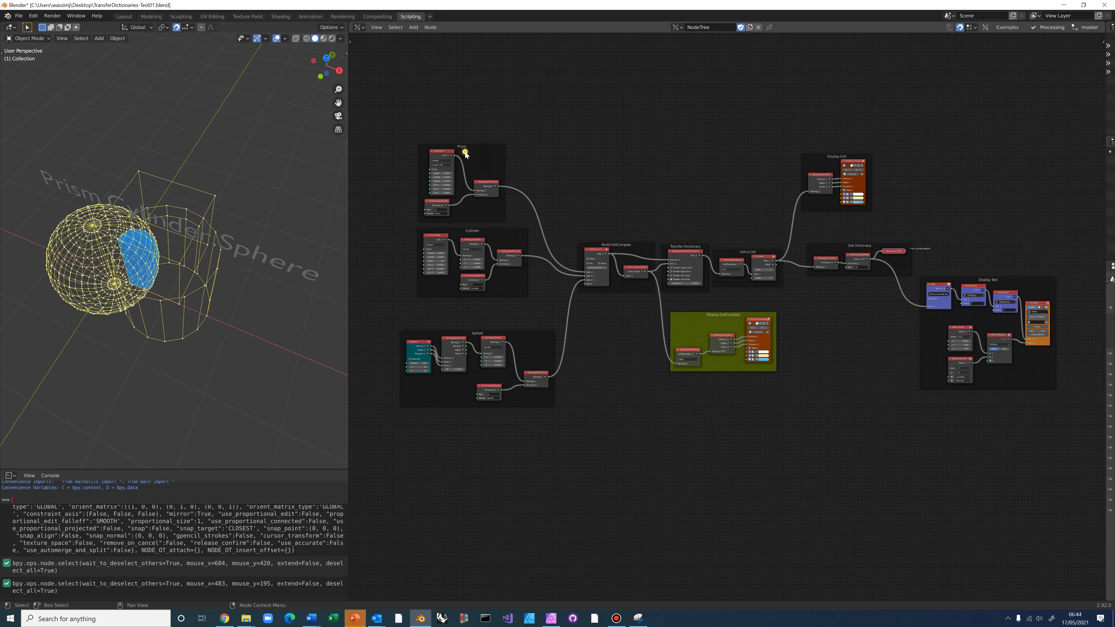
drag(465, 153, 462, 150)
drag(498, 237, 490, 245)
drag(525, 337, 519, 334)
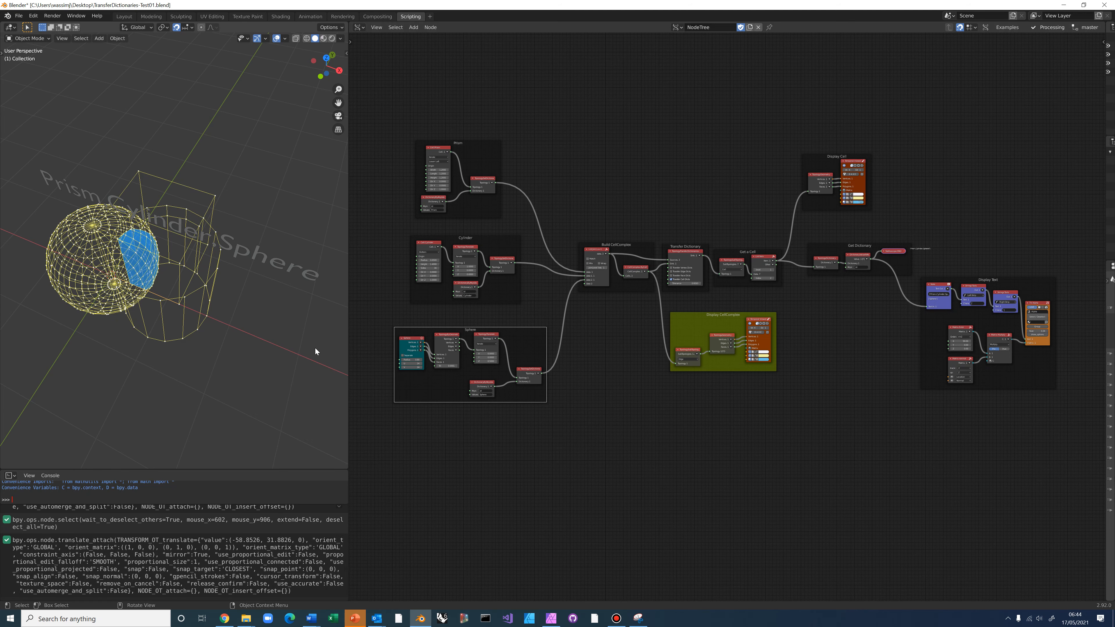
drag(637, 249, 624, 250)
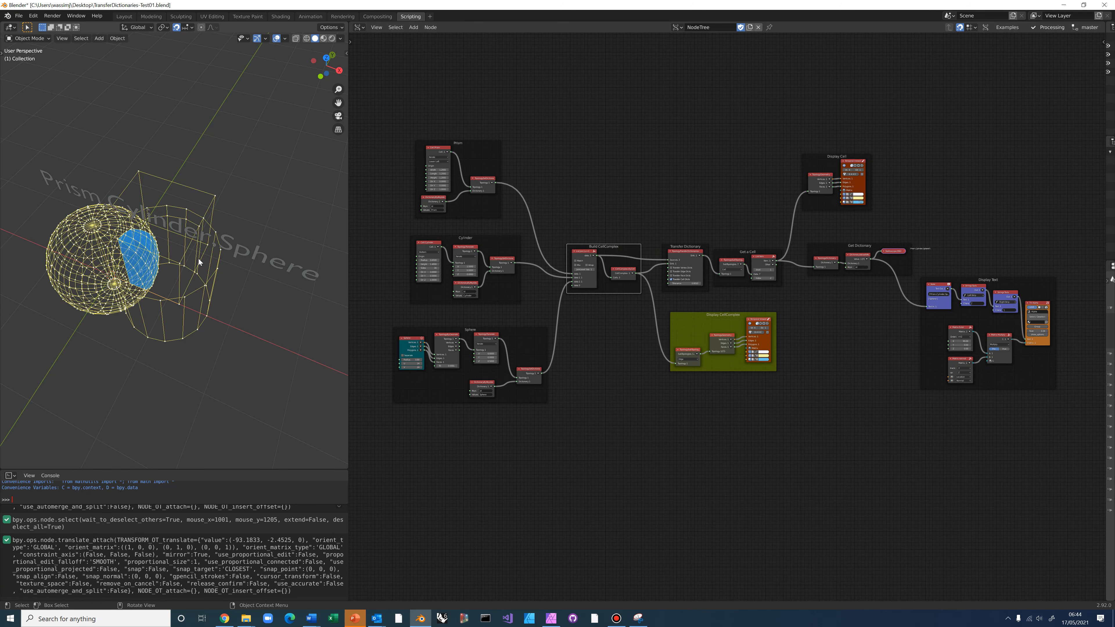
Orbit and zoom the viewport to inspect the cells and their 'Prism,Cylinder,Sphere' label
middle_drag(199, 262, 152, 282)
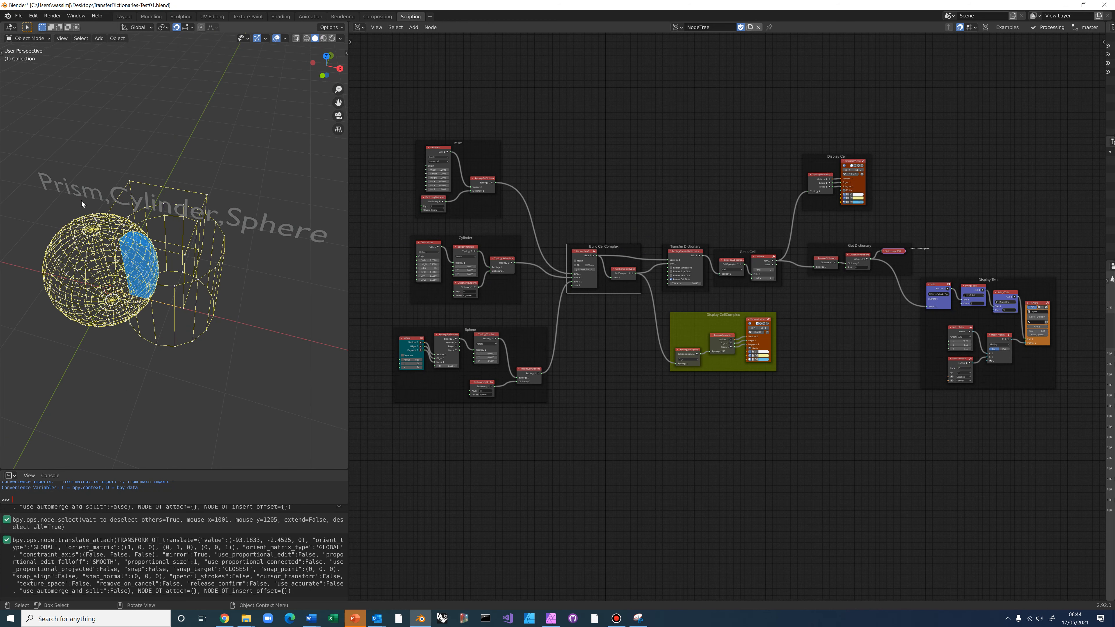
middle_drag(170, 291, 168, 332)
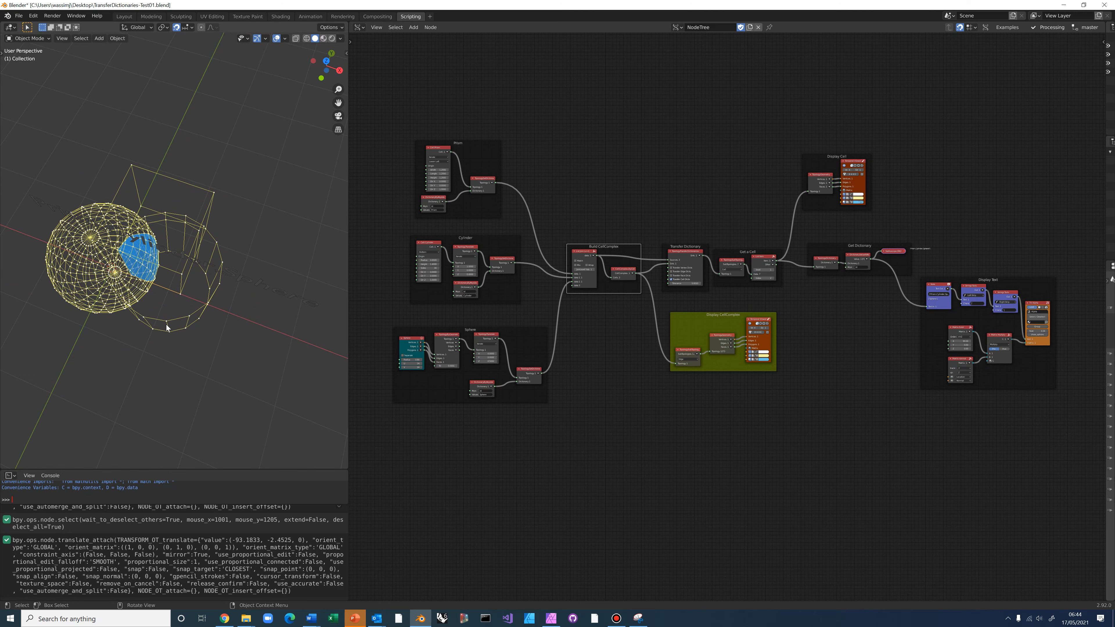
middle_drag(167, 327, 163, 254)
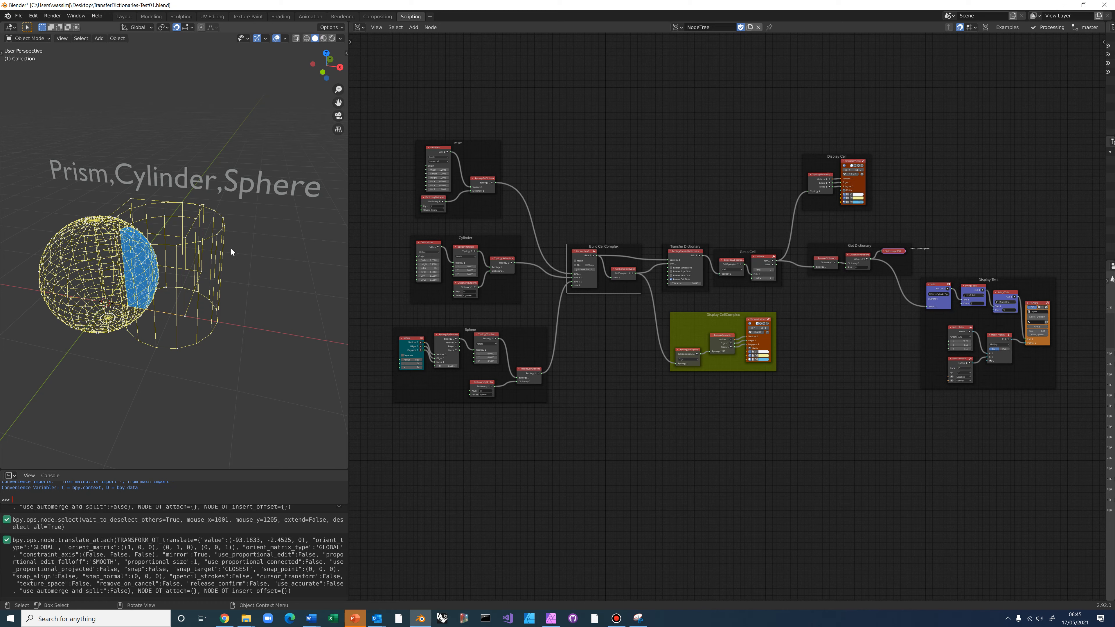
middle_drag(223, 270, 215, 281)
scroll(216, 282, up, 2)
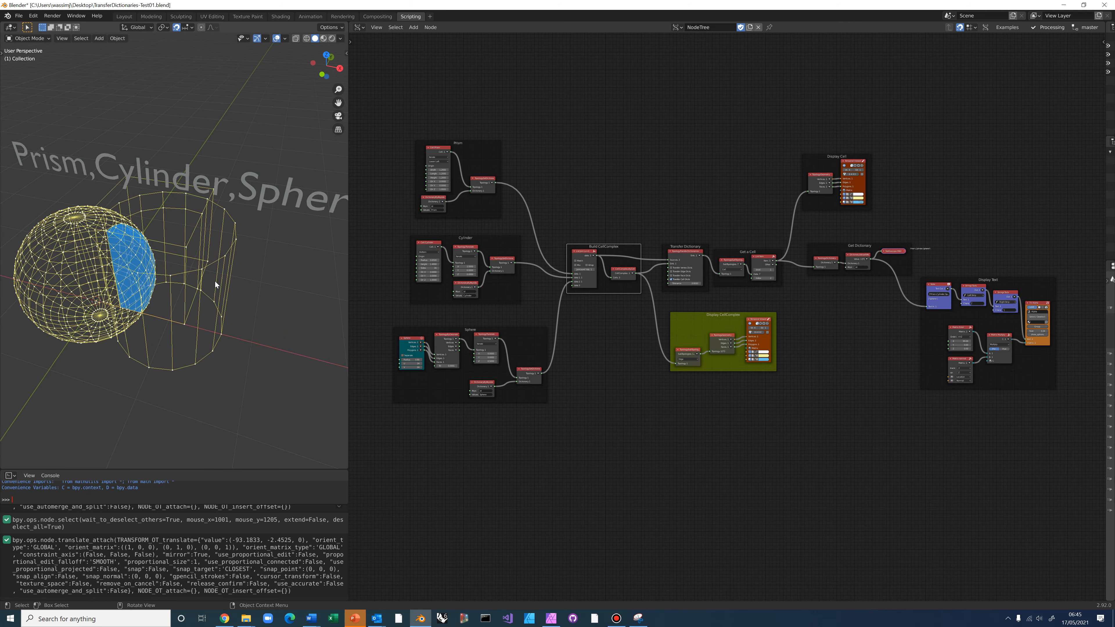
scroll(215, 282, down, 2)
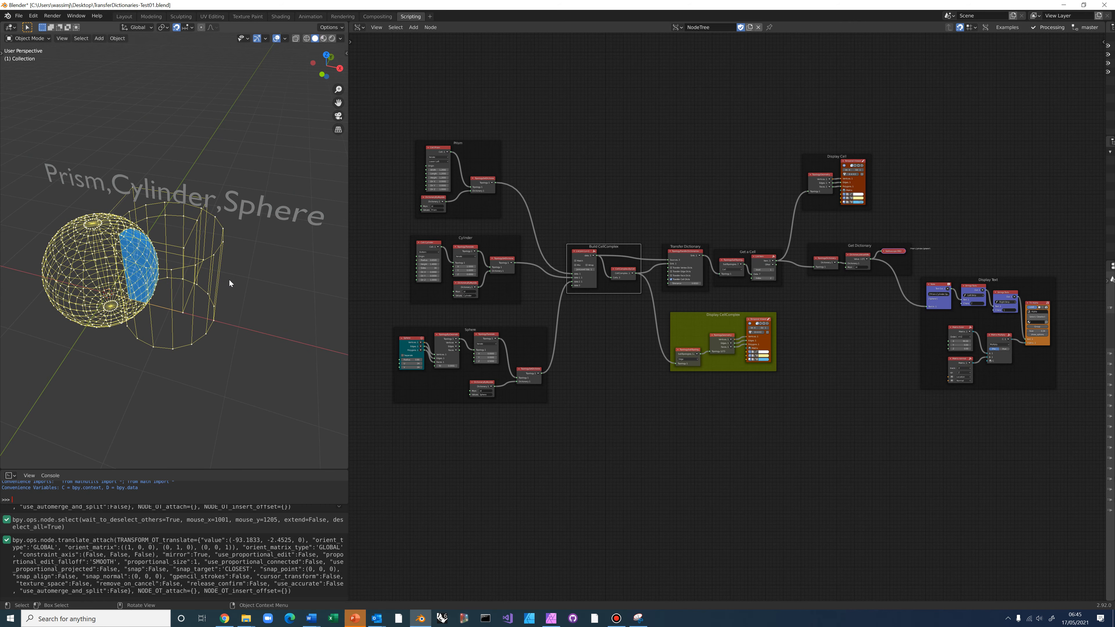
middle_drag(229, 280, 248, 267)
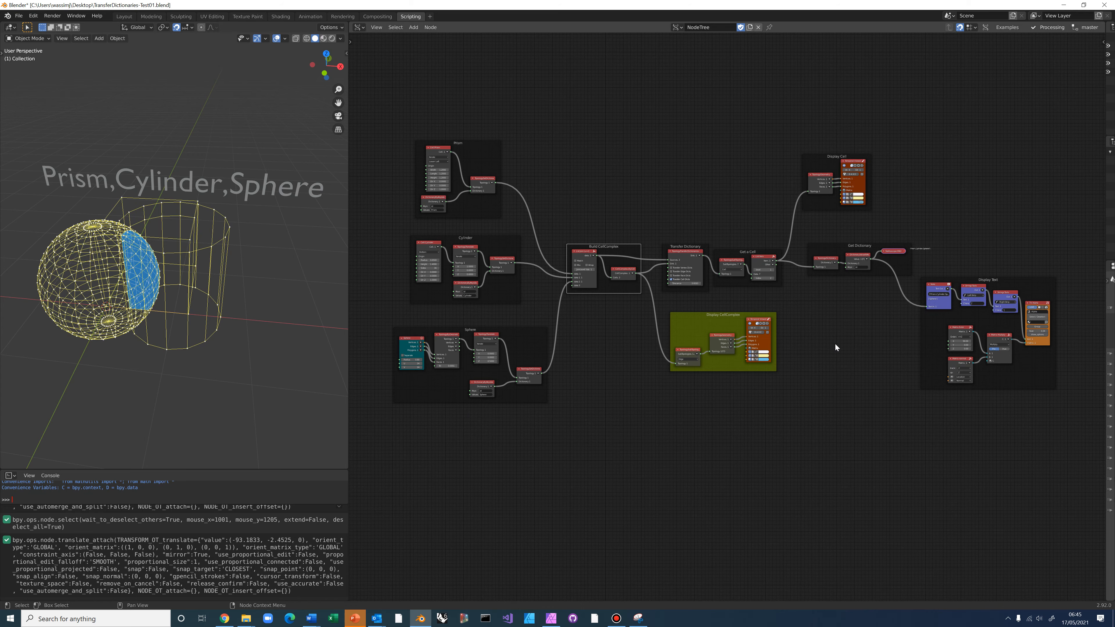
Bring the Get a Cell node into view and raise its index to 3 to highlight the prism cell
middle_drag(820, 351, 770, 350)
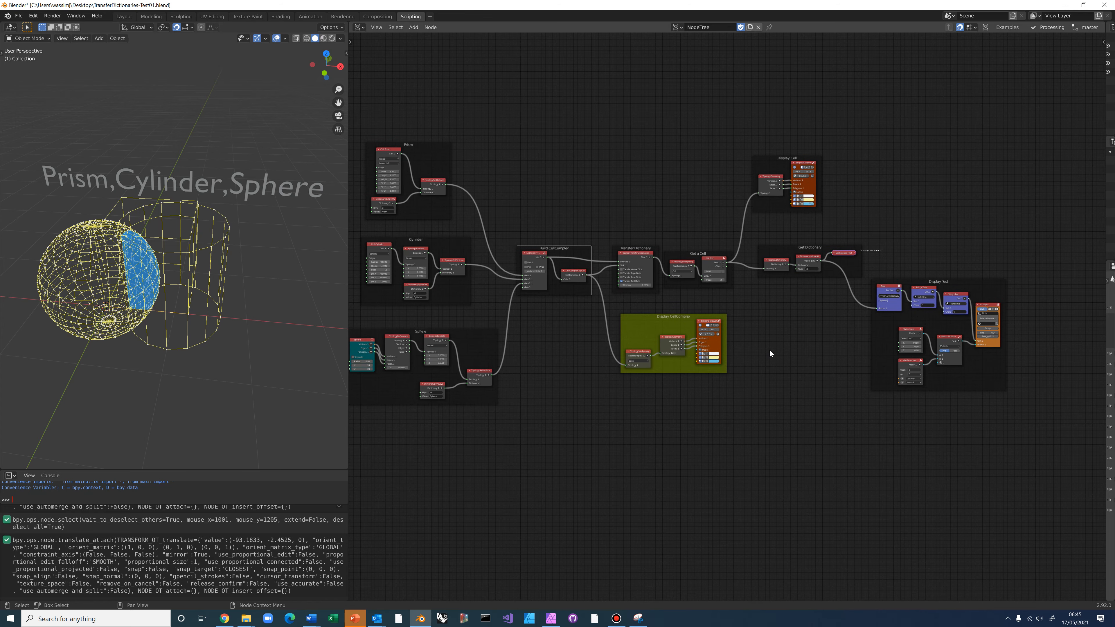
scroll(769, 349, up, 5)
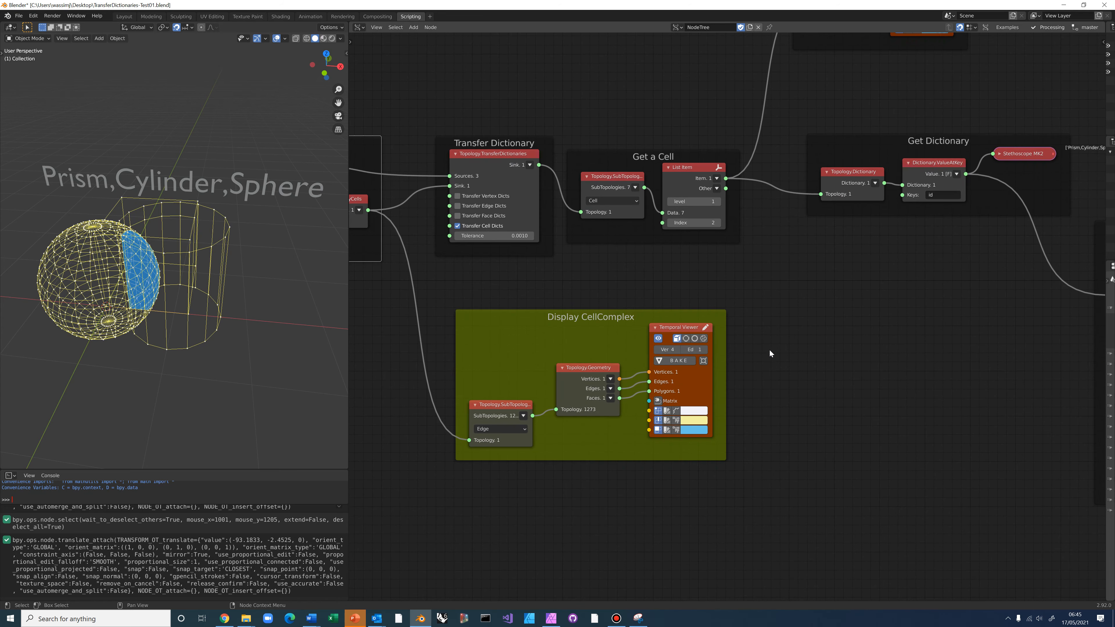
middle_drag(650, 159, 648, 271)
drag(648, 271, 666, 245)
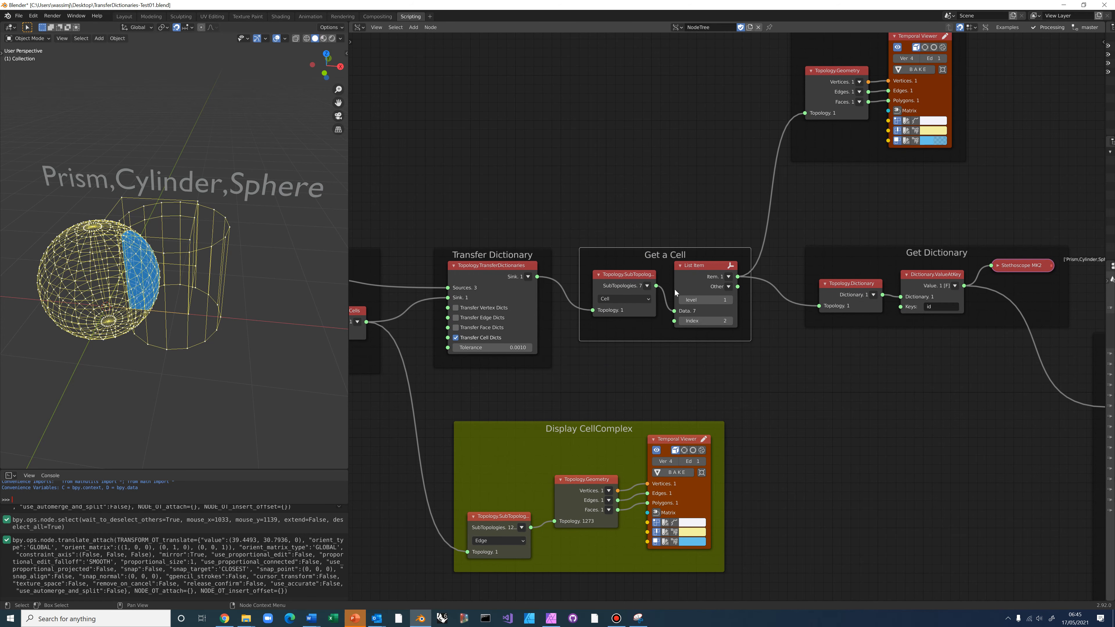
click(730, 322)
middle_drag(224, 250, 203, 290)
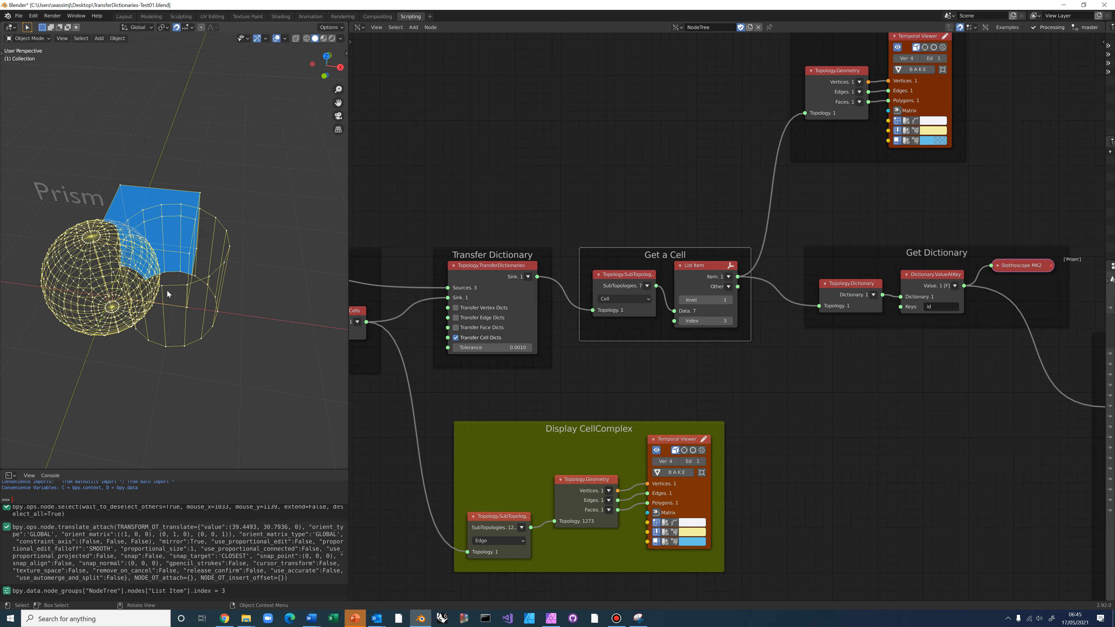
middle_drag(159, 247, 70, 170)
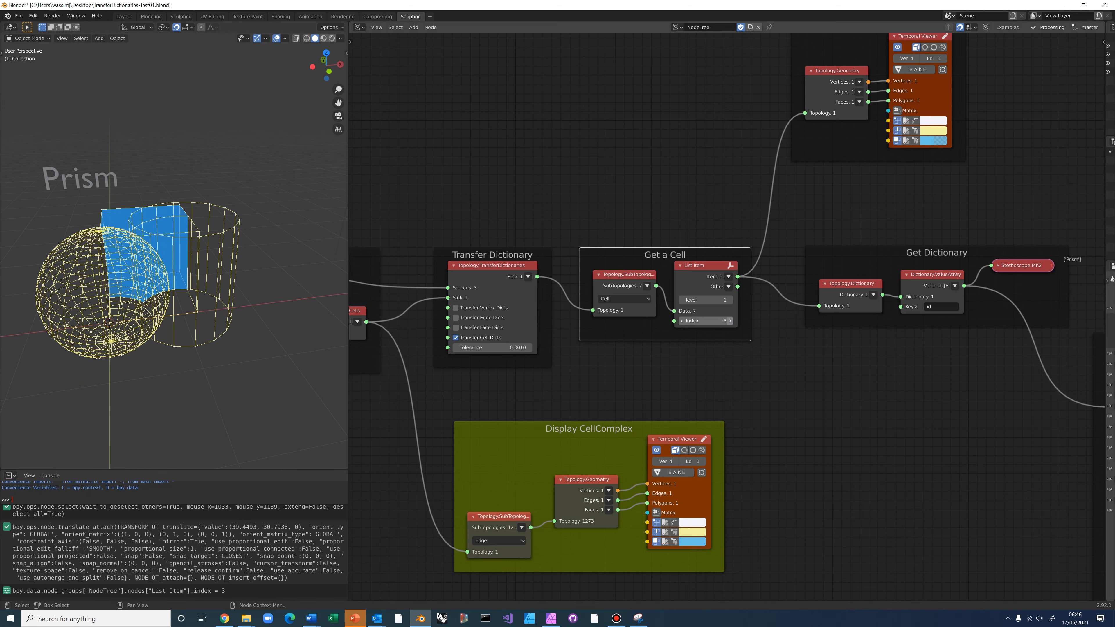
Raise the cell index to 4 and then 5, inspecting each highlighted cell
click(730, 321)
middle_drag(233, 306, 213, 341)
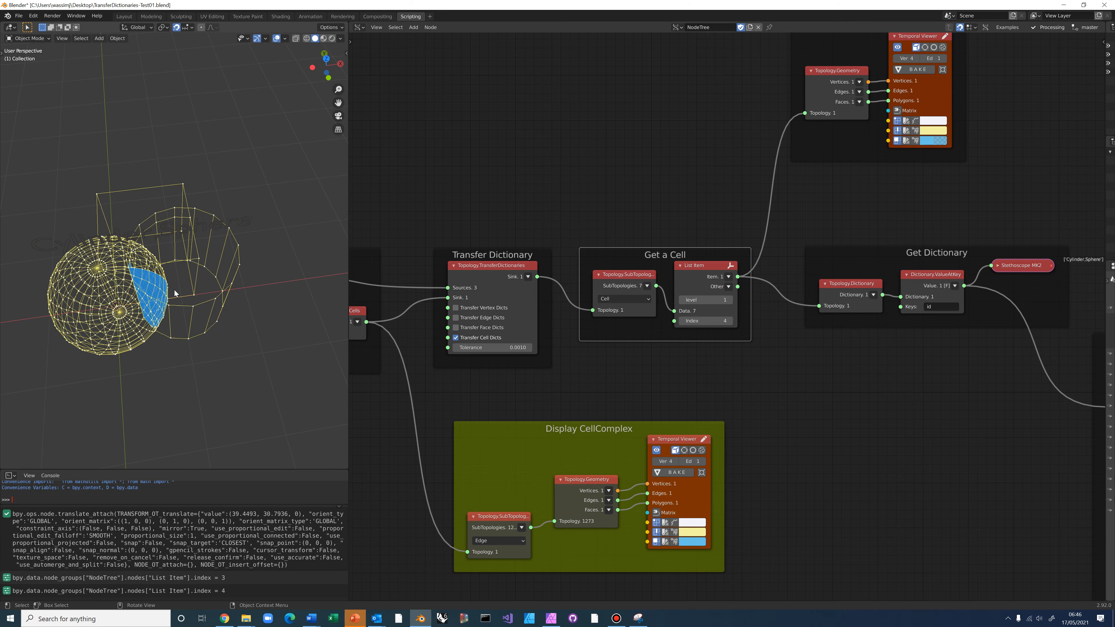
middle_drag(165, 250, 128, 260)
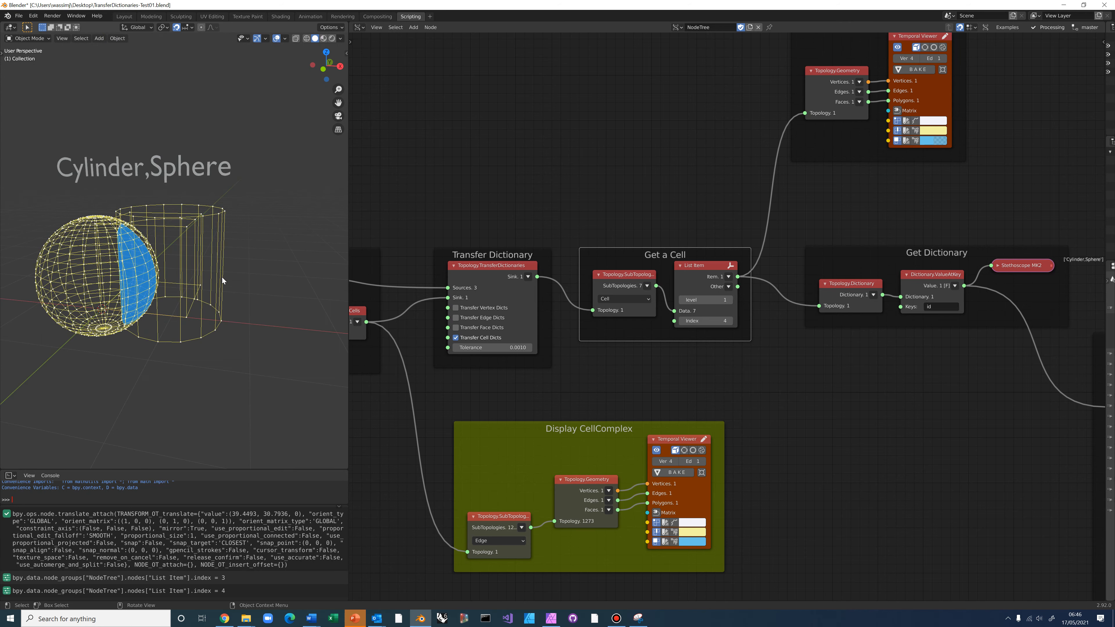
click(729, 323)
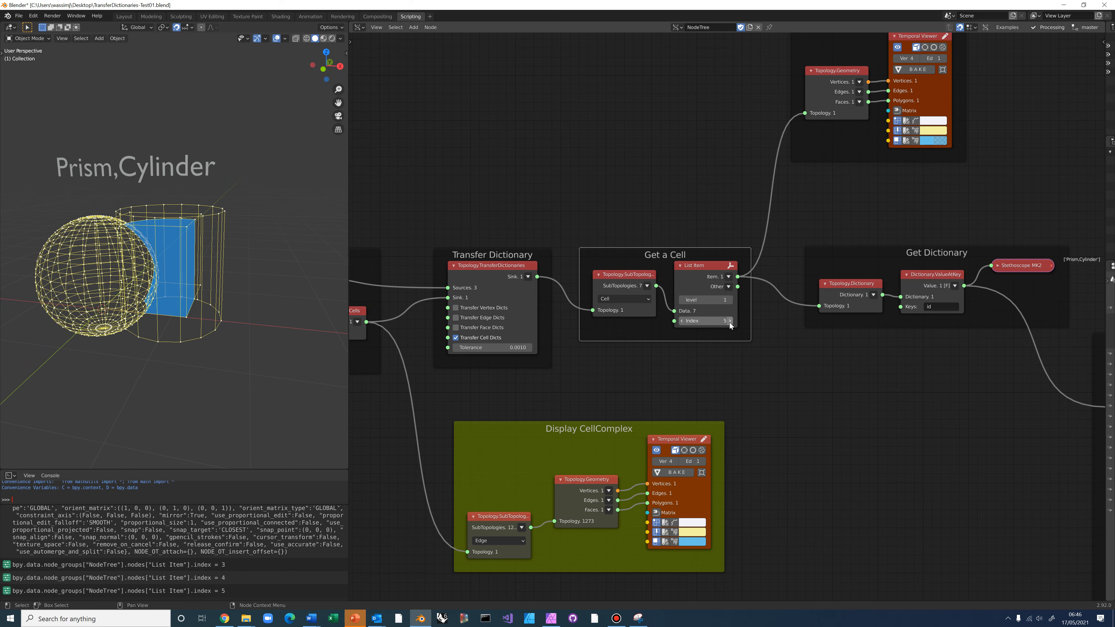
middle_drag(200, 256, 206, 323)
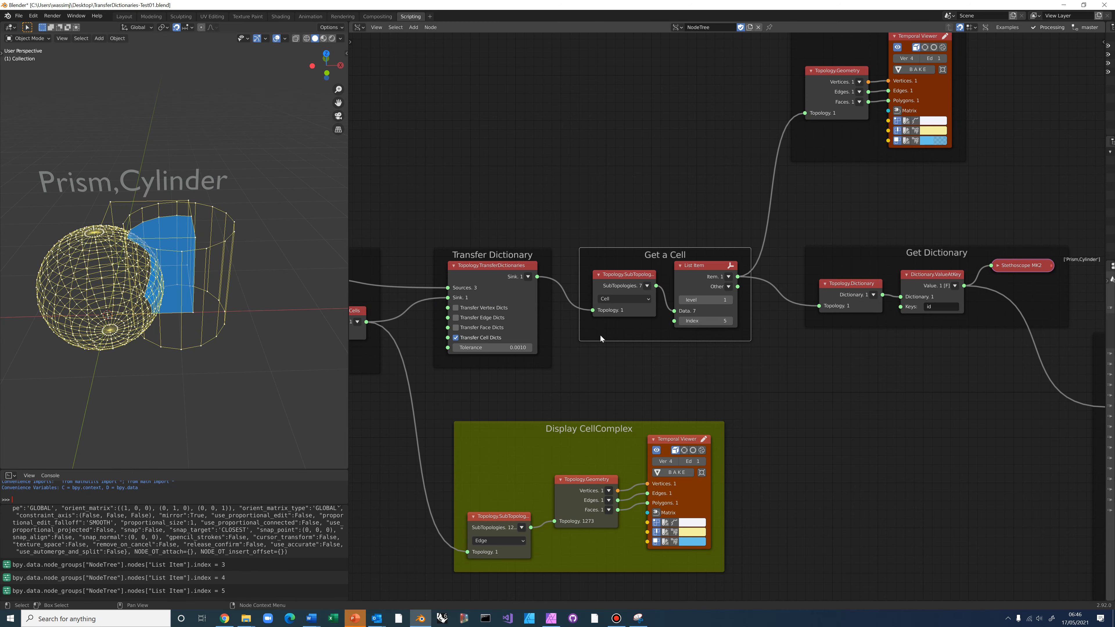
Lower the Get a Cell index back to 1 to highlight the Sphere cell
click(682, 321)
click(682, 321)
click(682, 320)
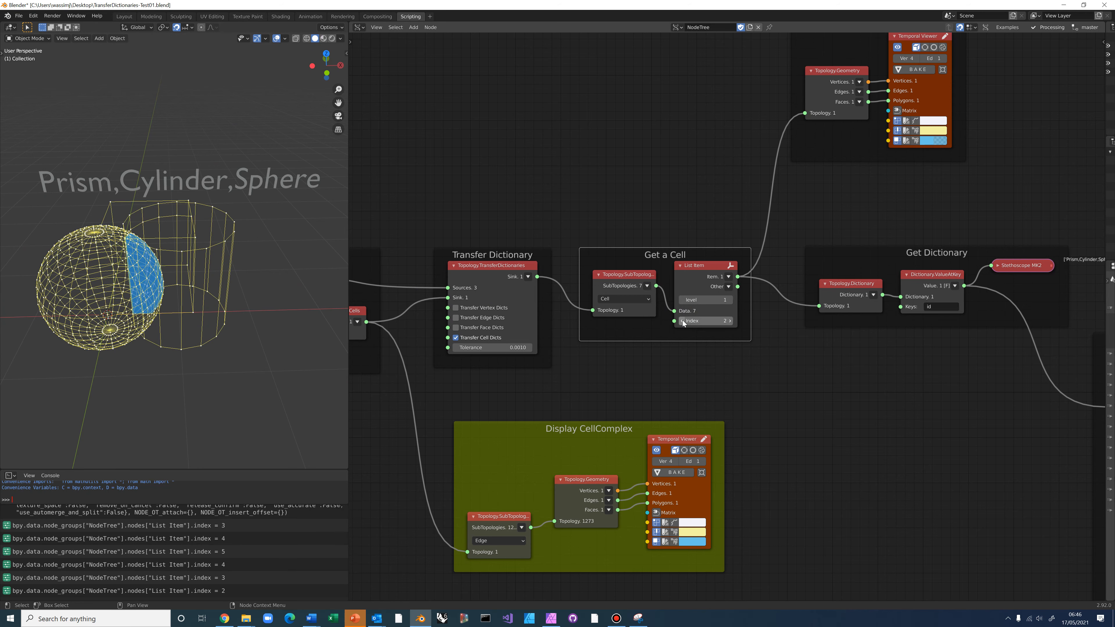
click(682, 321)
mouse_move(218, 337)
middle_down()
mouse_move(235, 408)
mouse_move(233, 345)
mouse_move(212, 345)
middle_up()
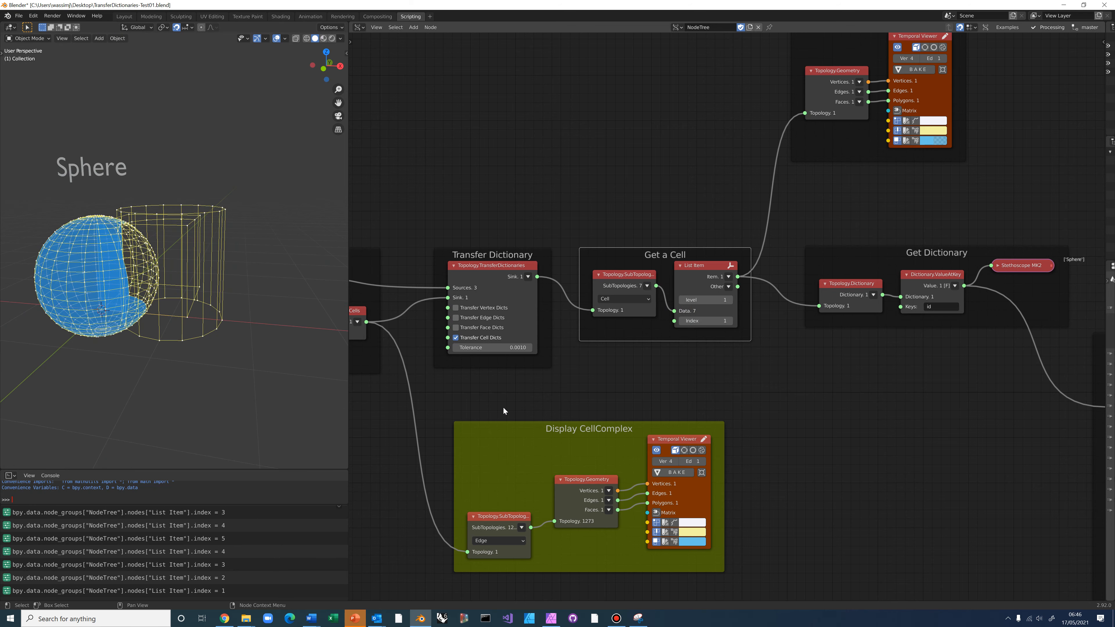
scroll(505, 408, down, 6)
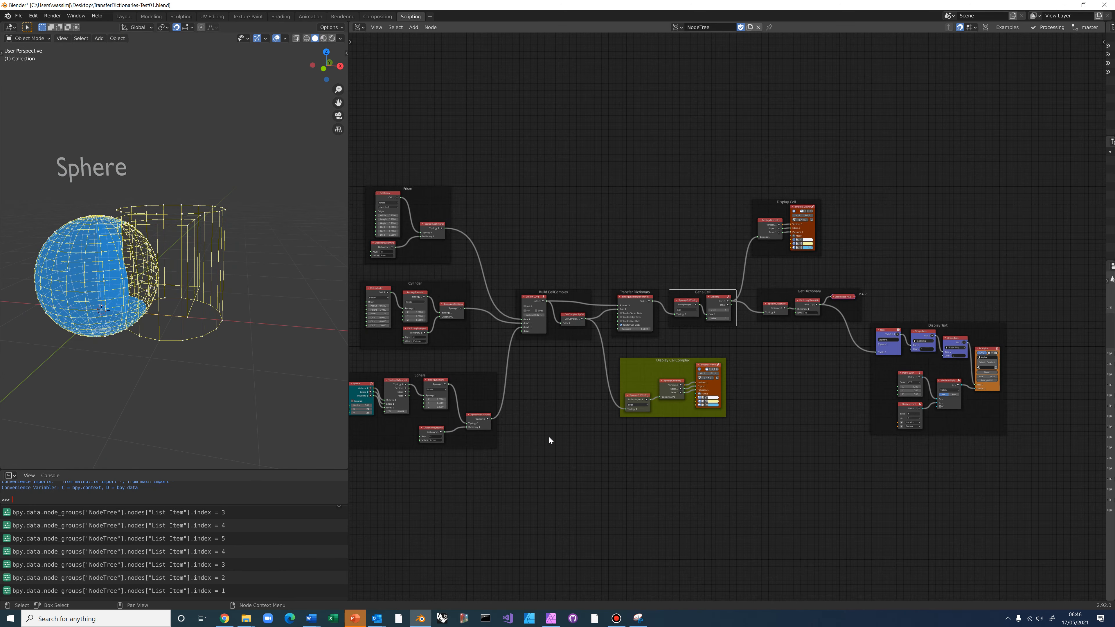
Start a new General file without saving the node tree, then switch to the Scripting workspace
middle_drag(549, 440, 603, 379)
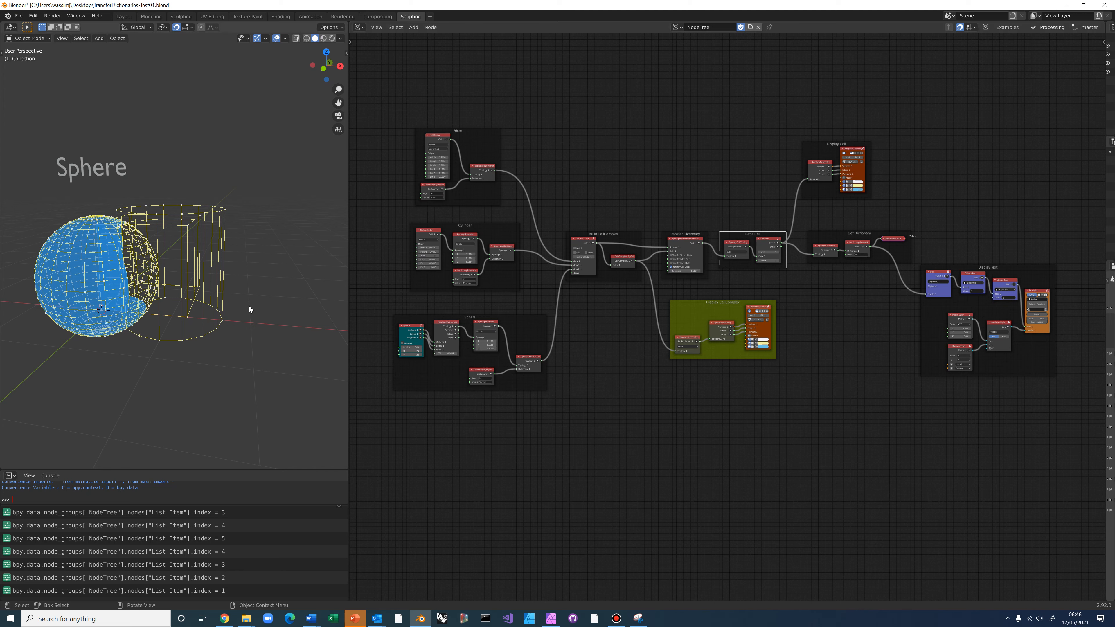
click(19, 16)
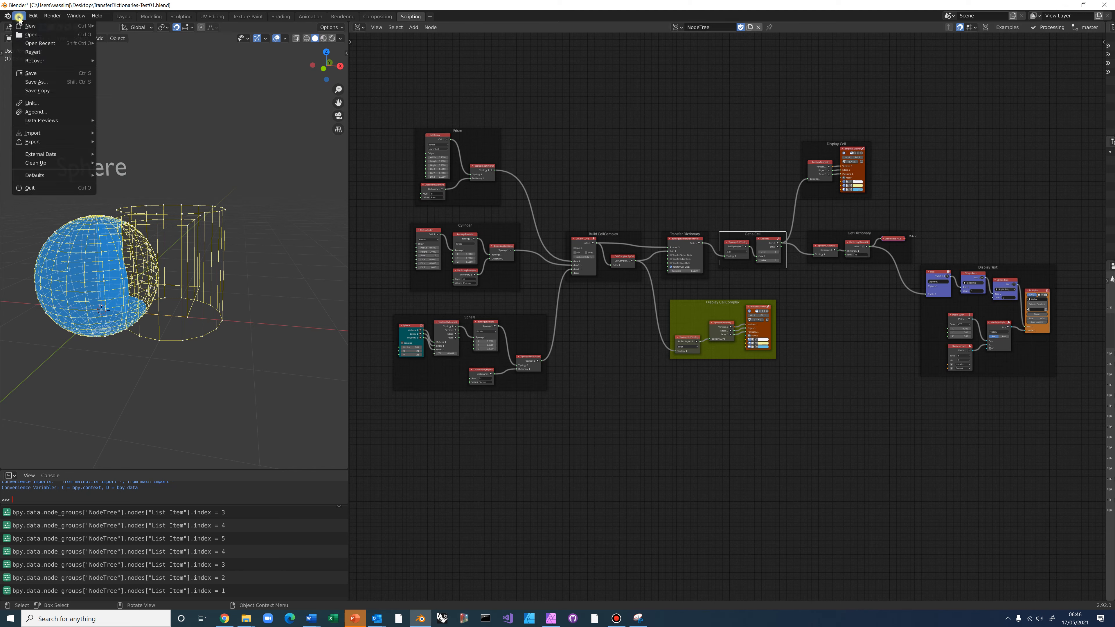
mouse_move(27, 30)
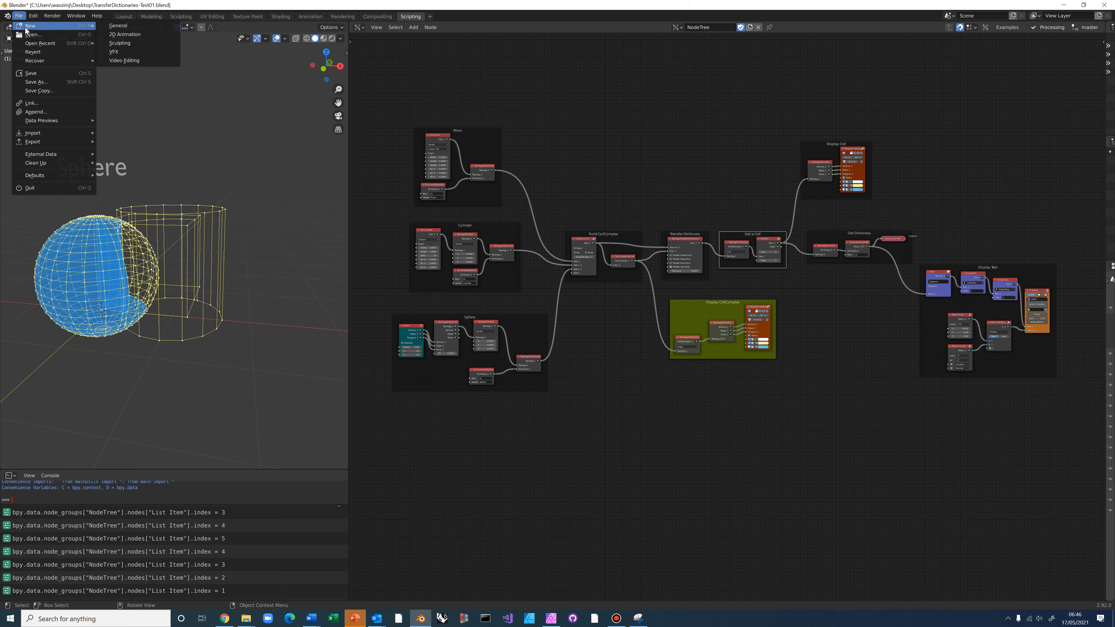
click(111, 26)
click(577, 325)
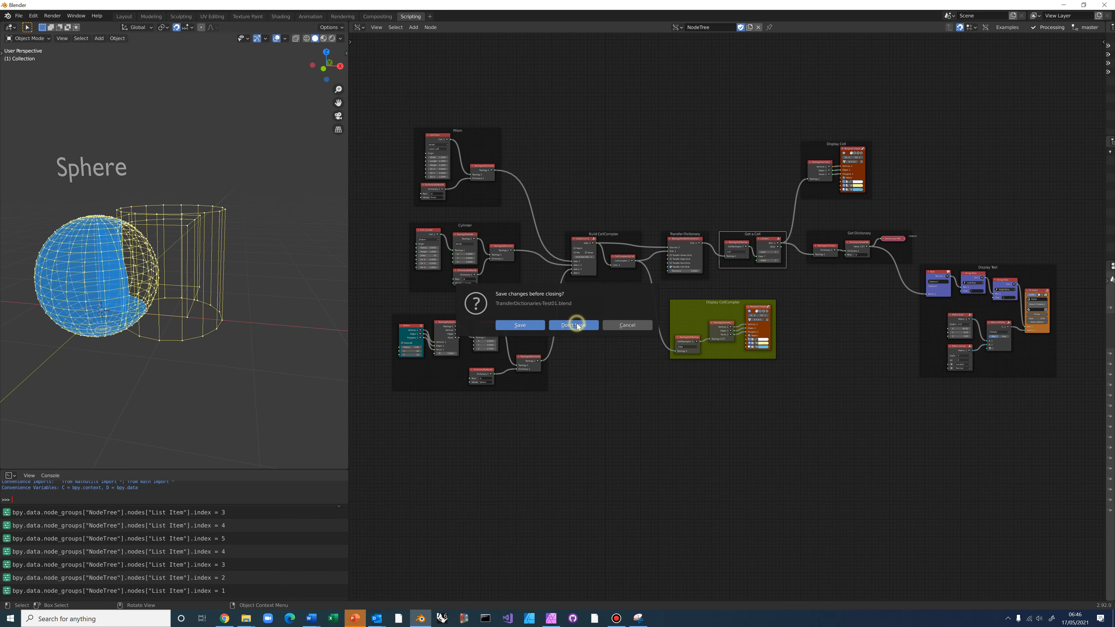
click(411, 16)
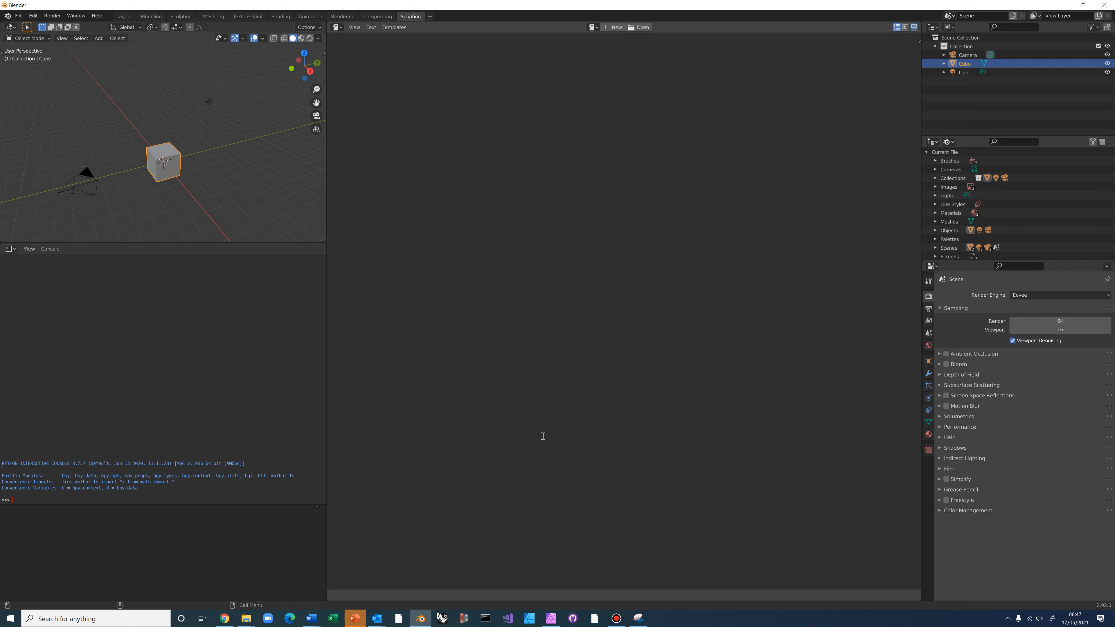
Go to github.com/wassimj in Chrome, open topologicsverchok's examples folder, and return to Blender
click(224, 619)
click(137, 27)
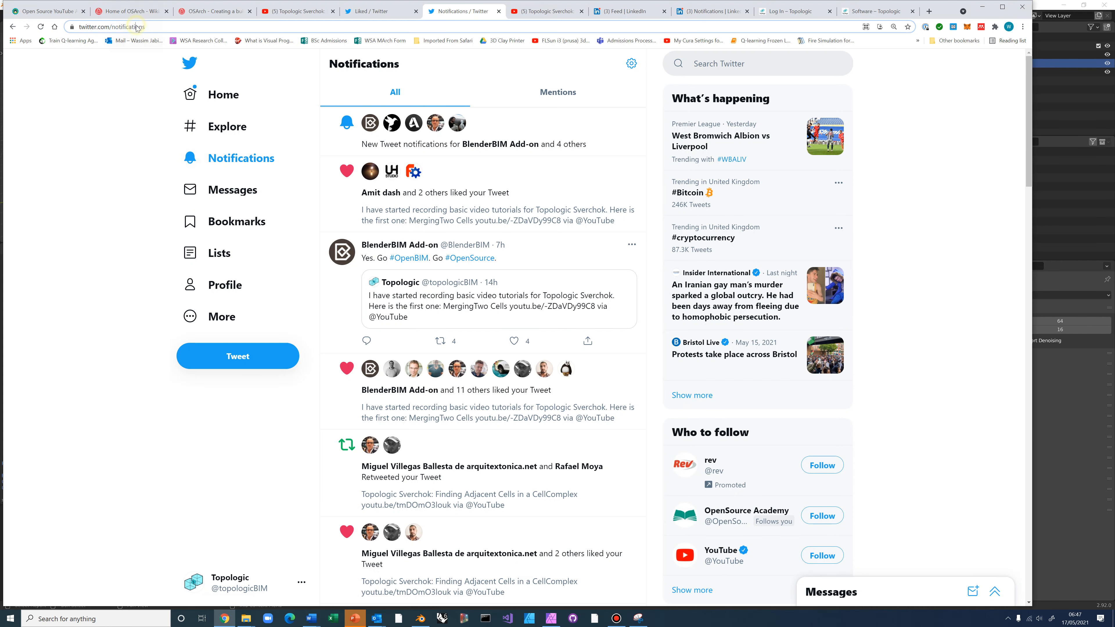
text(github.com/wassimj)
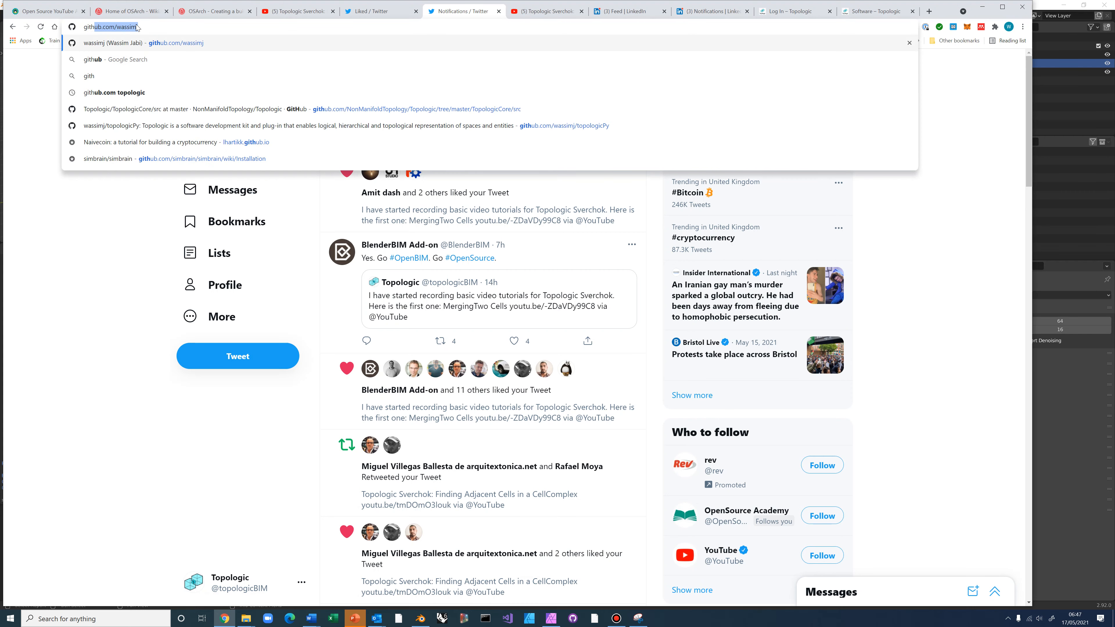
key(Return)
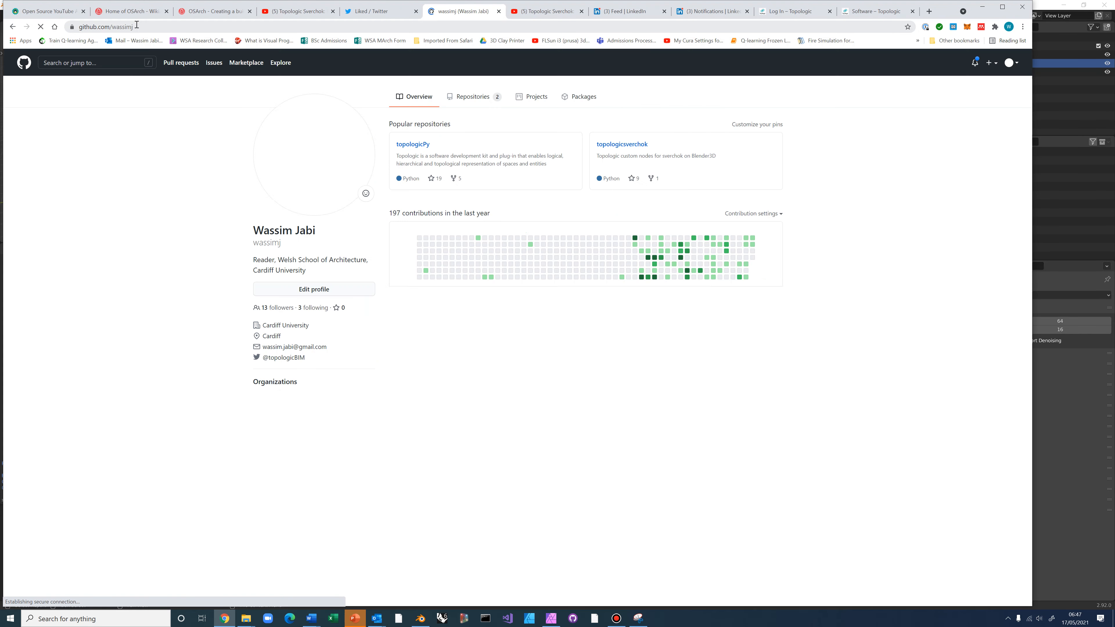
click(637, 150)
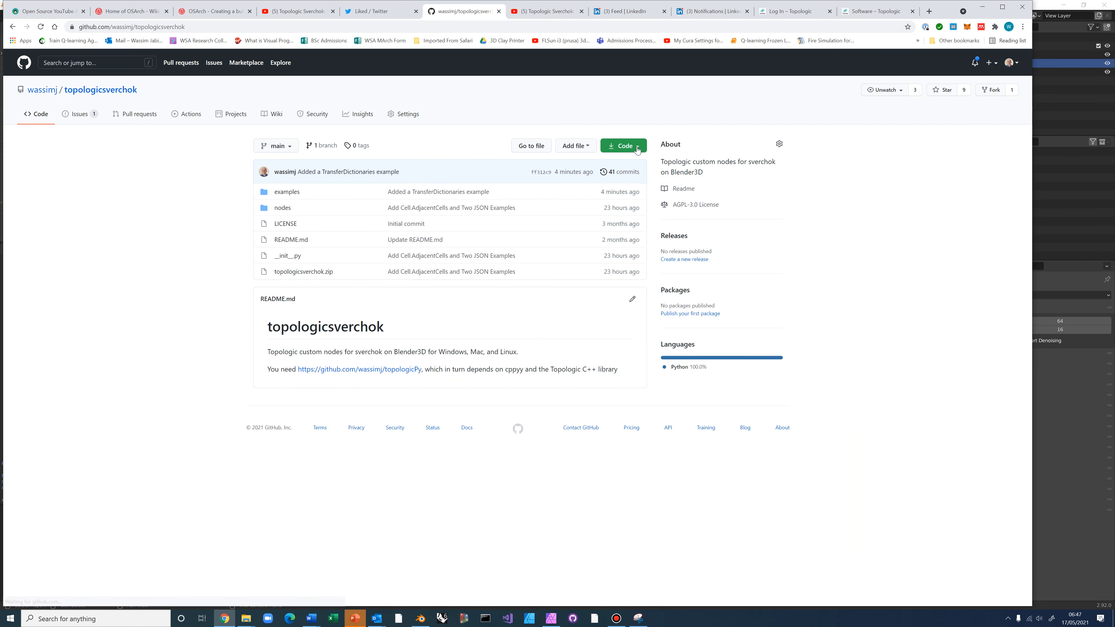
click(285, 192)
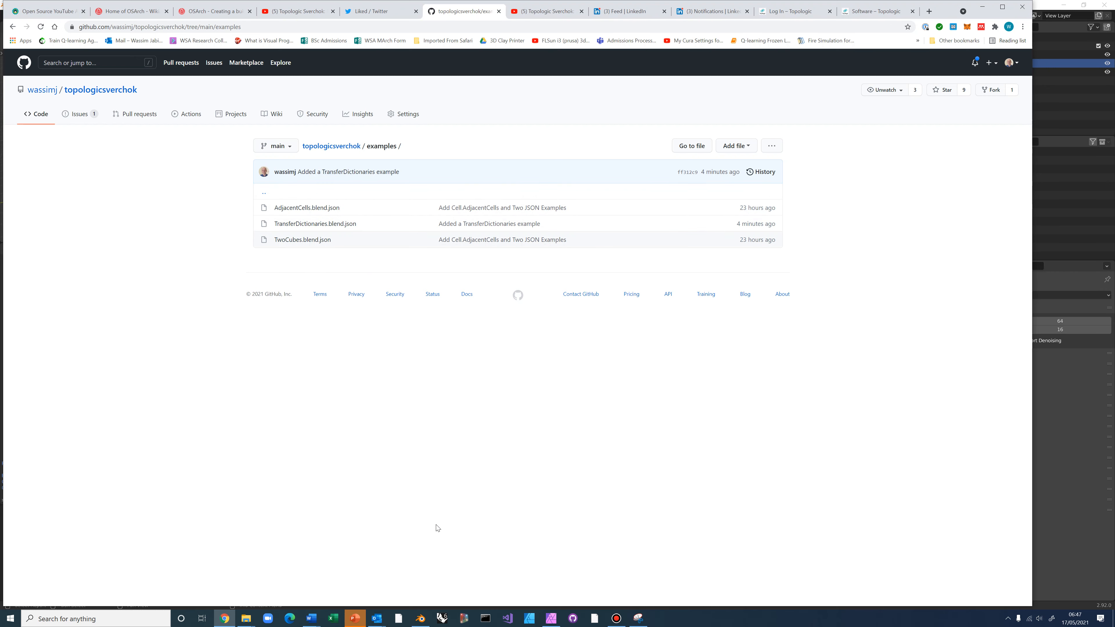
click(420, 618)
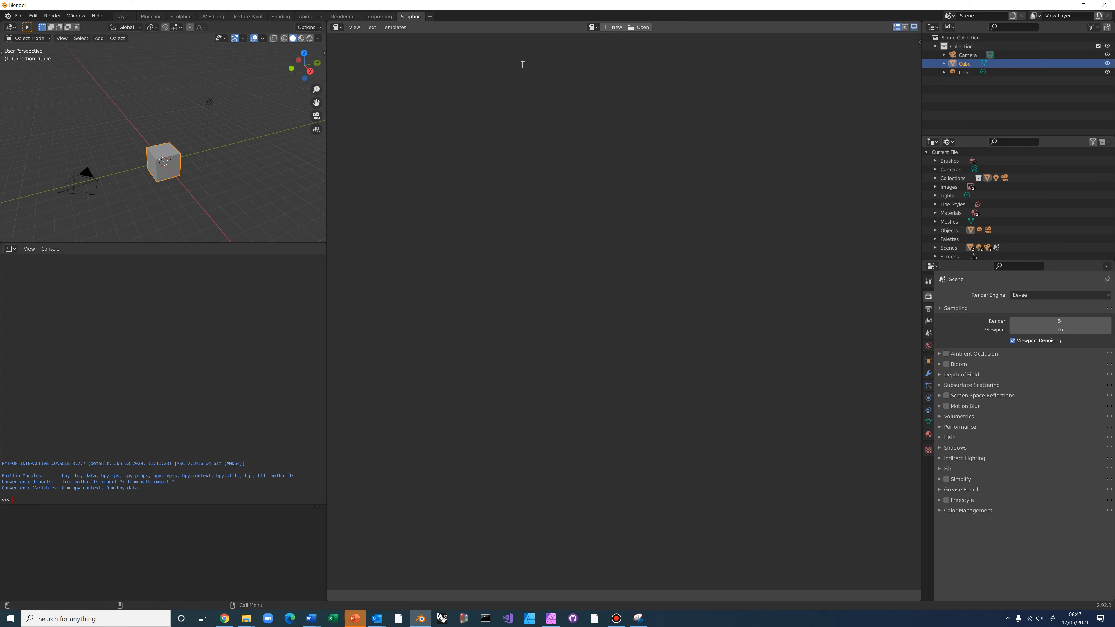
Turn the script area into a Sverchok node editor with a new NodeTree and widen it
click(337, 28)
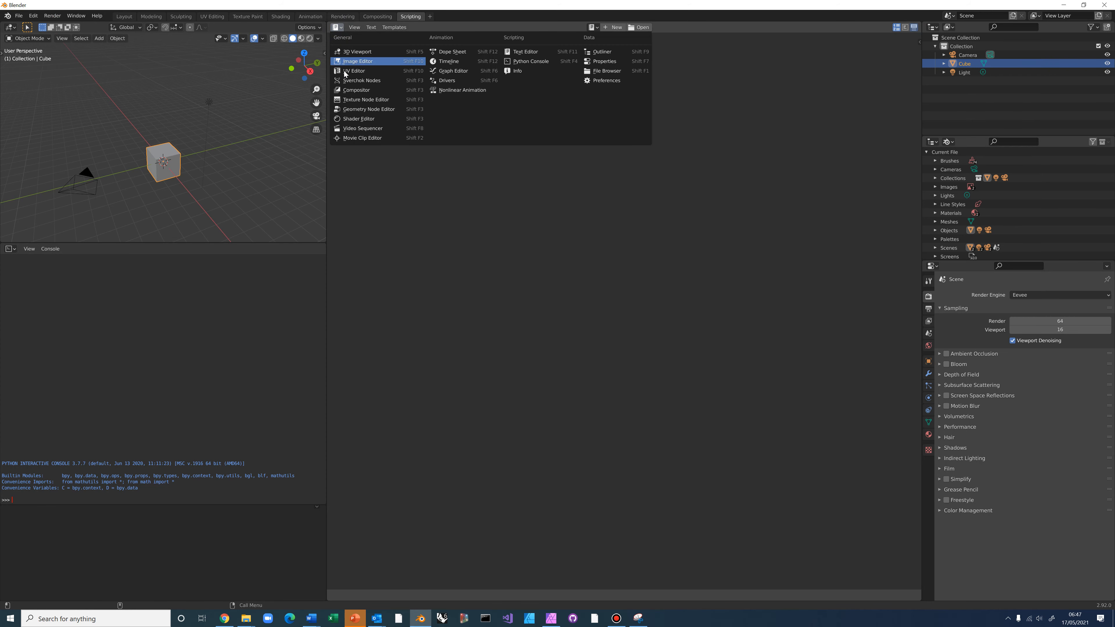
click(348, 81)
click(605, 27)
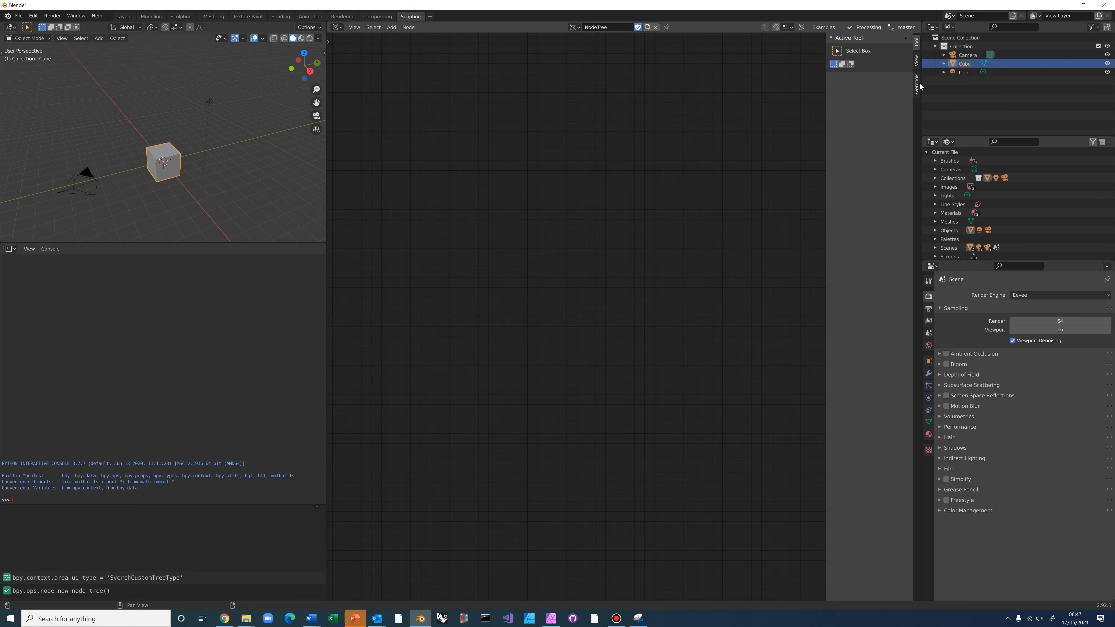
click(916, 85)
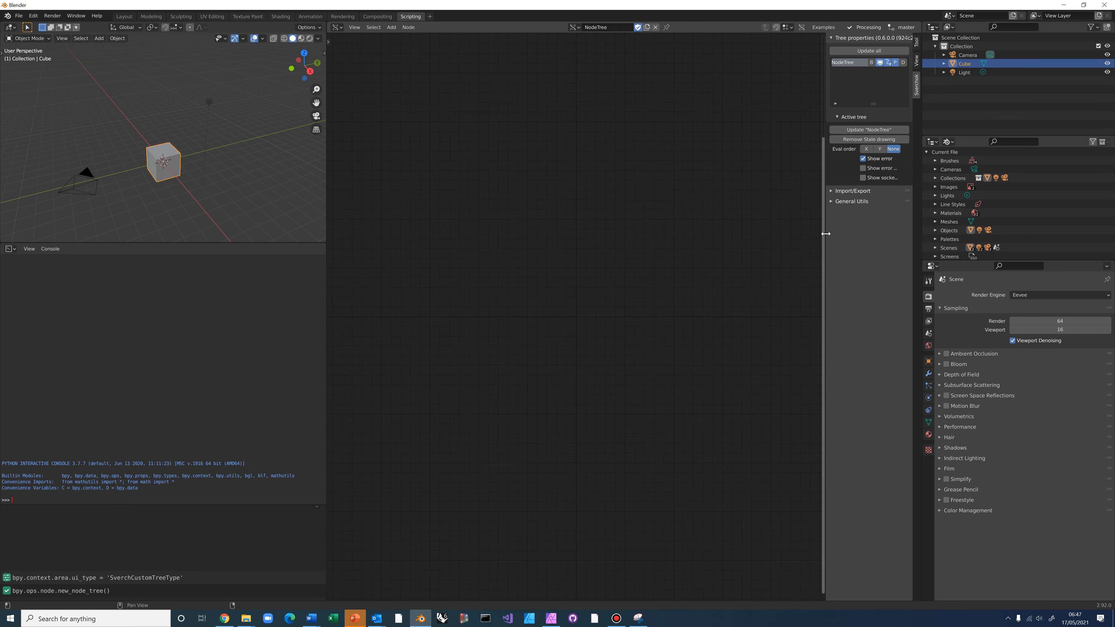
drag(827, 237, 771, 198)
click(769, 192)
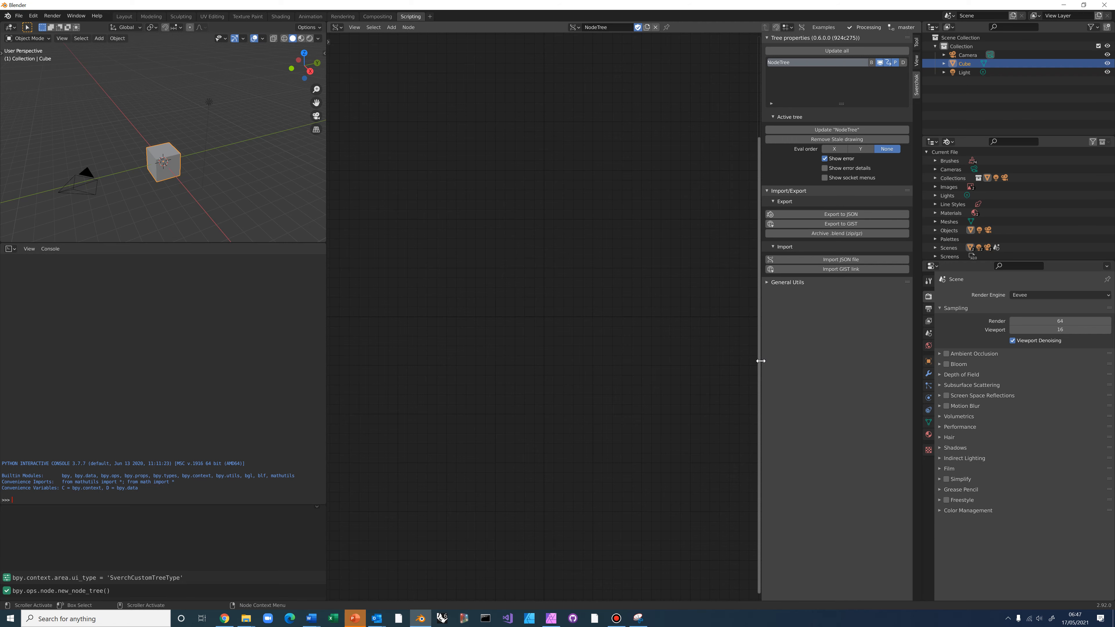
drag(762, 362, 872, 362)
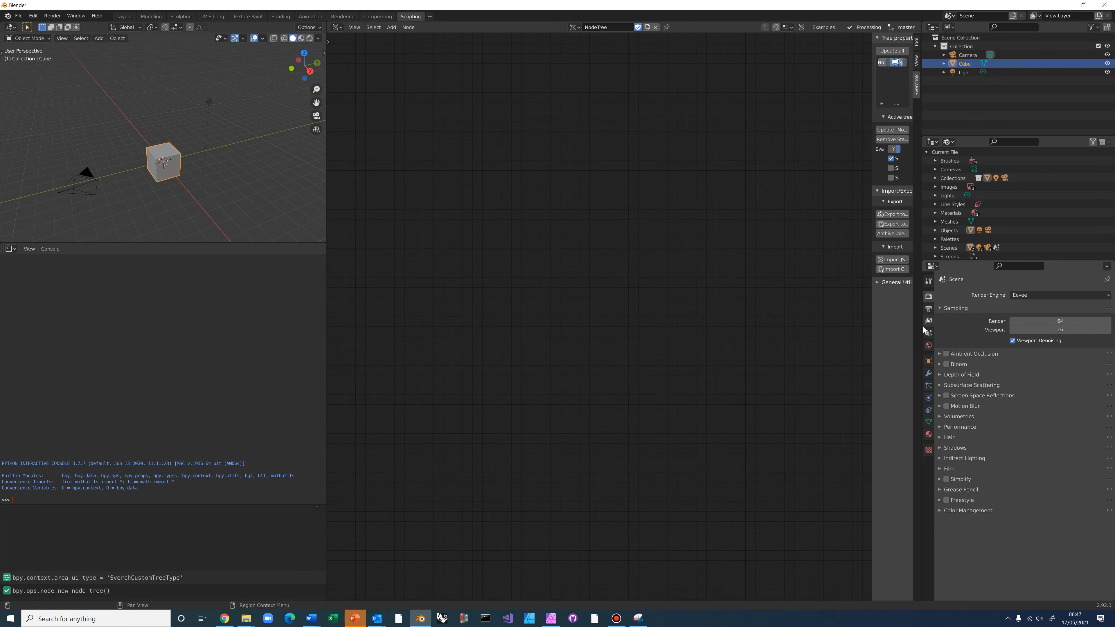
drag(923, 330, 1101, 307)
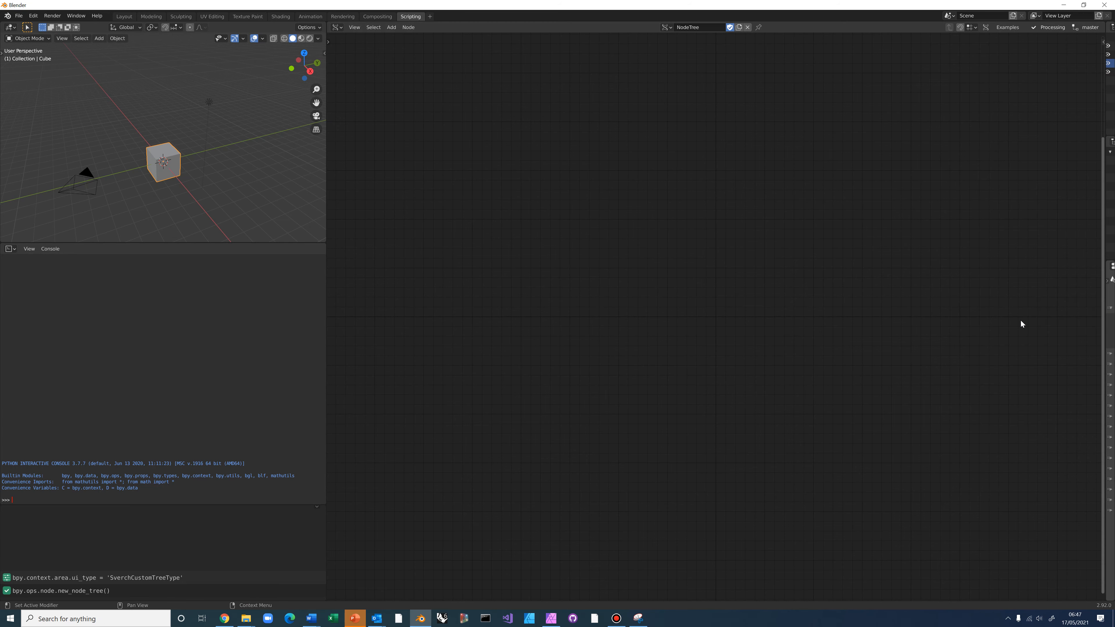
Delete the default cube from the 3D scene
click(187, 190)
click(176, 170)
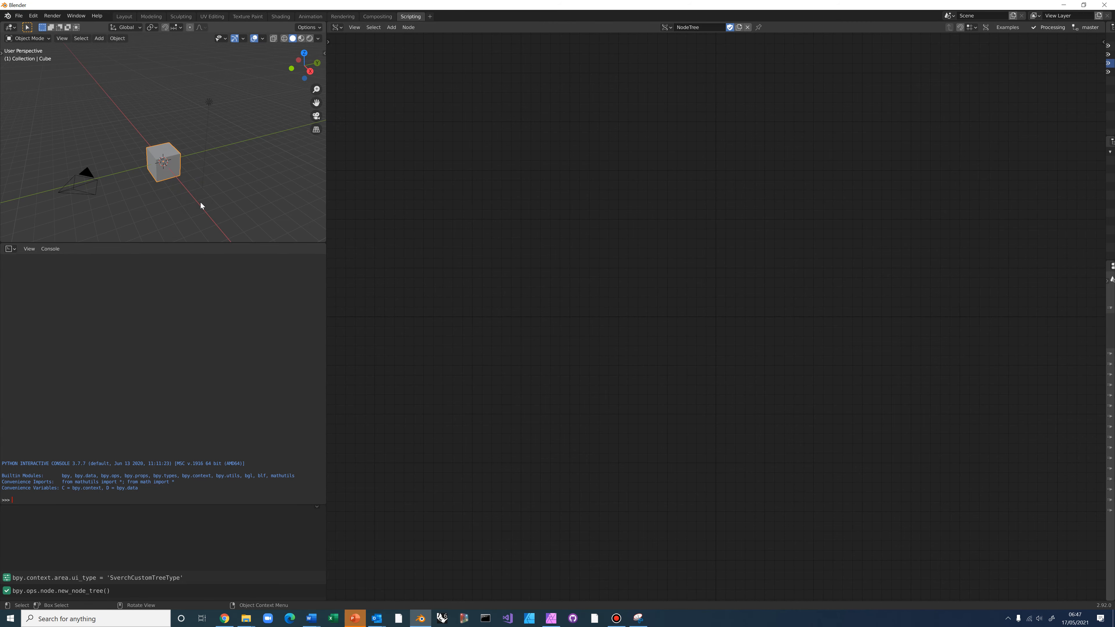
key(Delete)
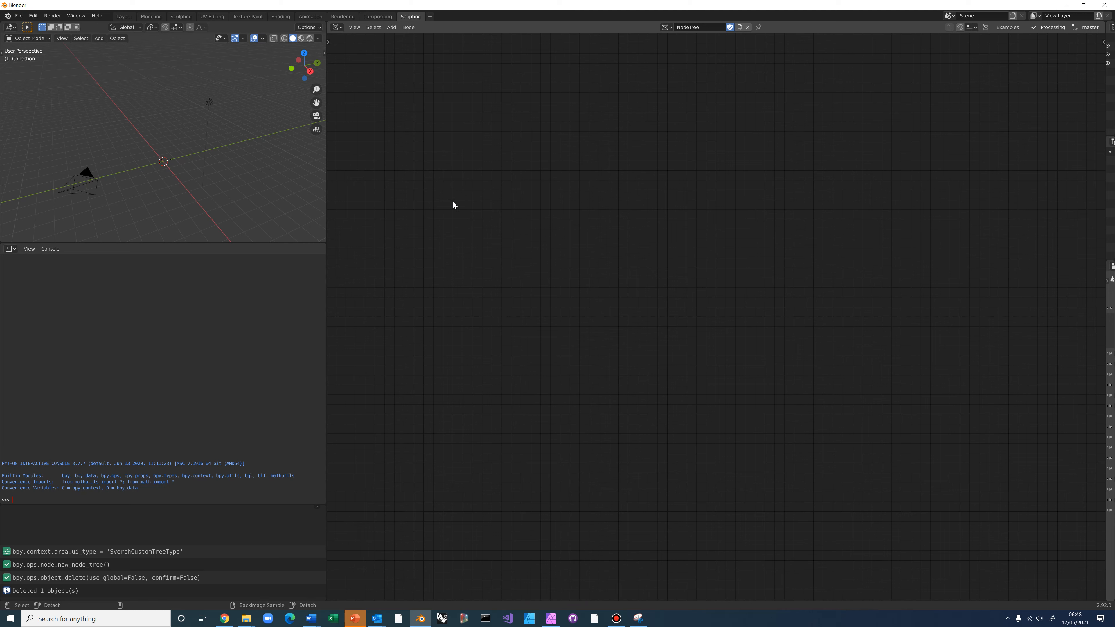
Add a Cell.Prism node and place a Cell.Cylinder node below it
key(alt+space)
text(prism)
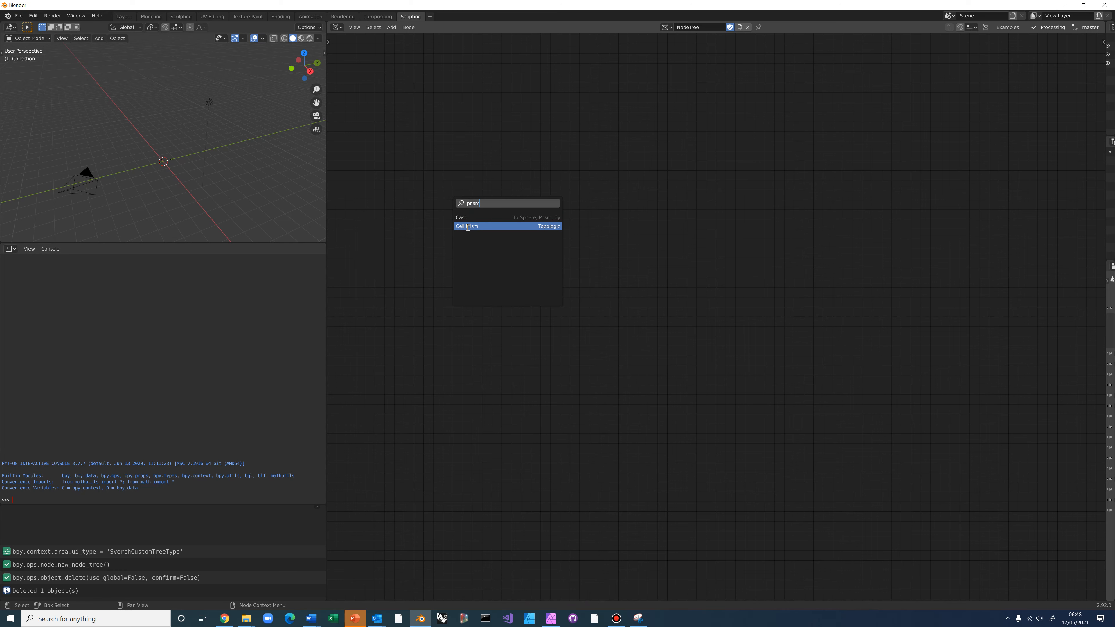
click(467, 227)
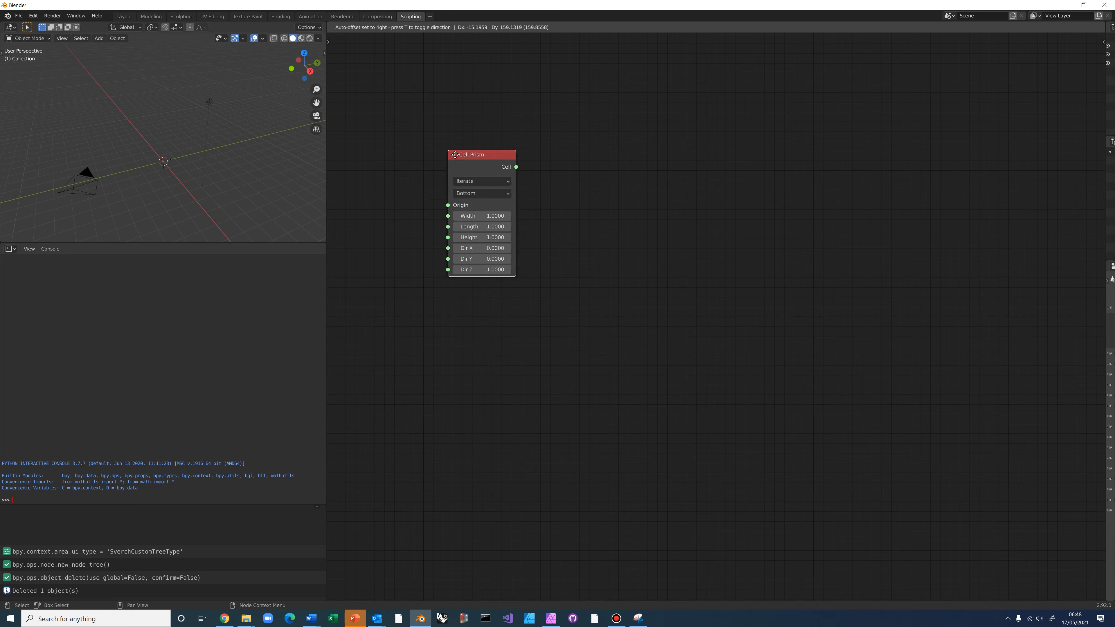
click(450, 153)
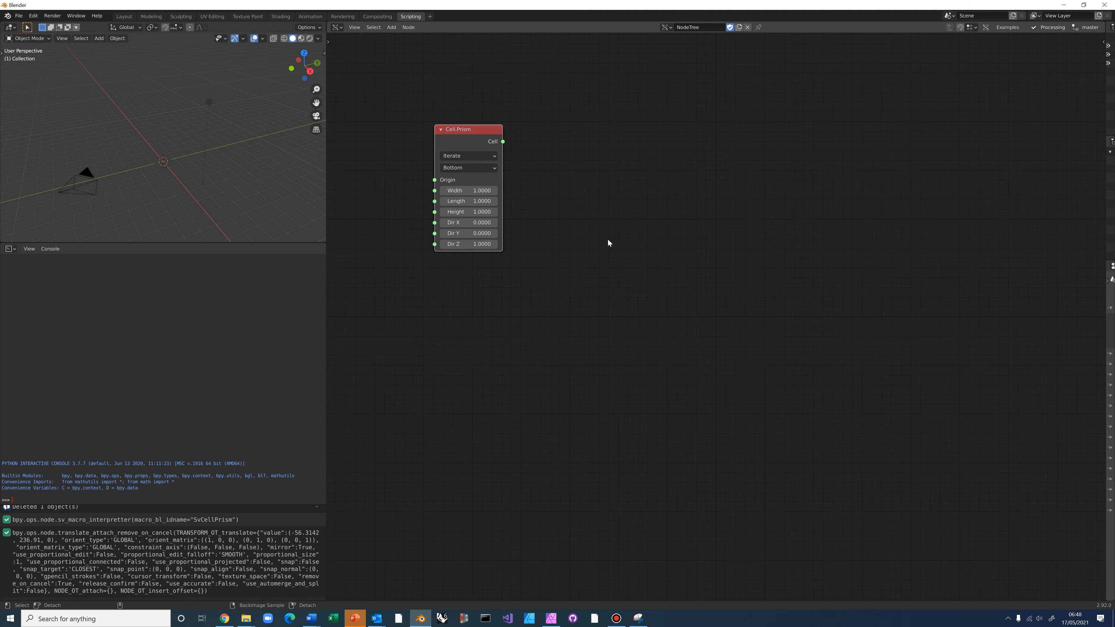
key(alt+space)
text(cylinder)
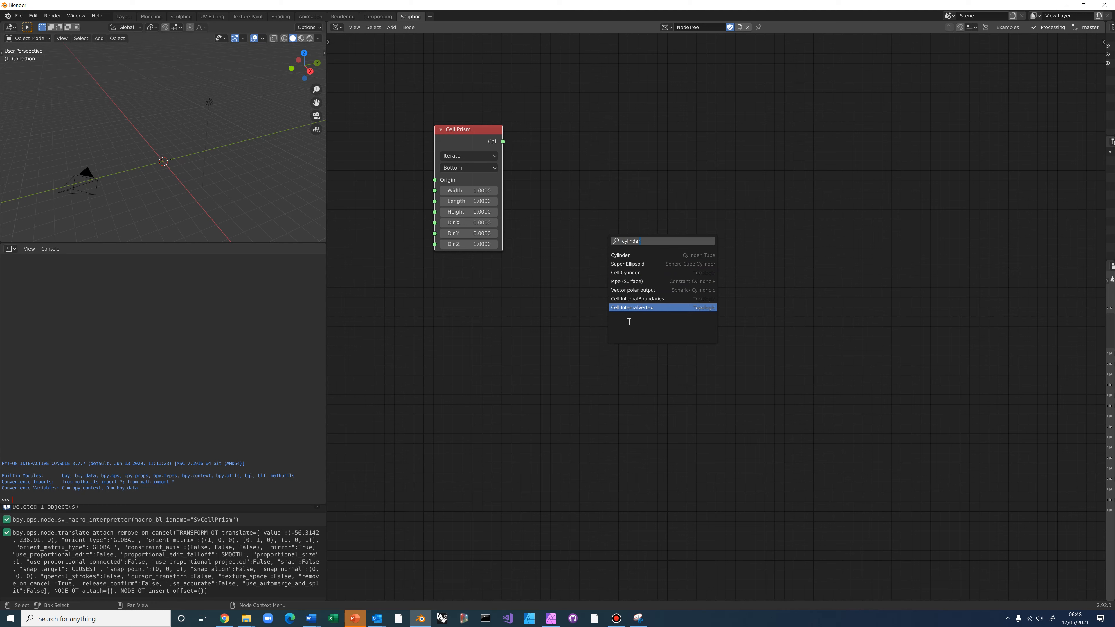
click(625, 272)
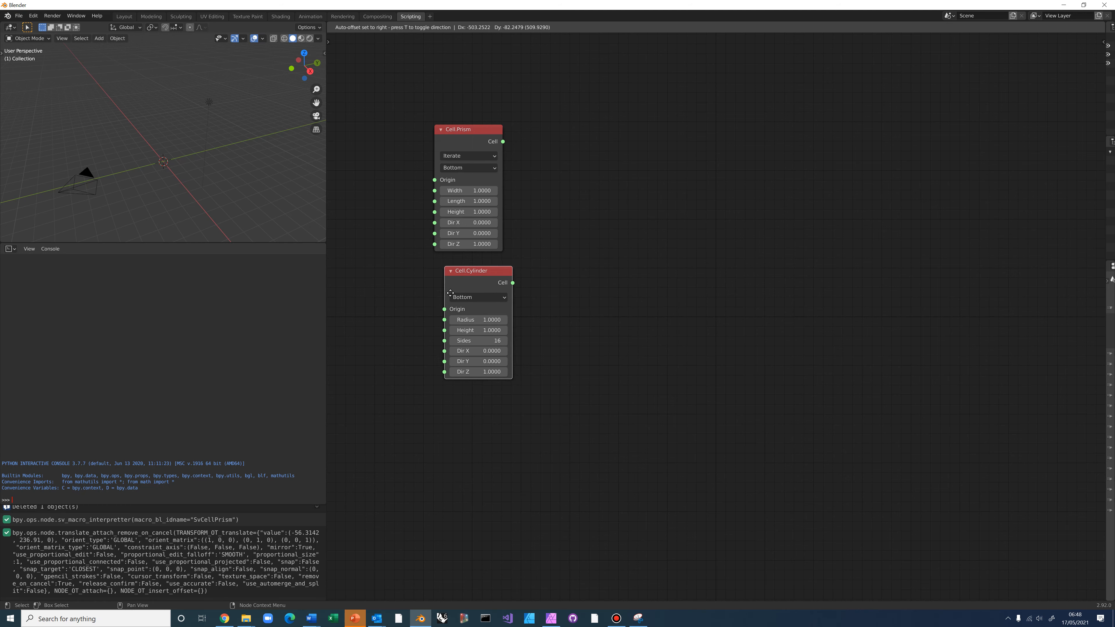
click(440, 285)
Add a Sphere node beneath the Cell.Cylinder and re-centre the node view
key(alt+space)
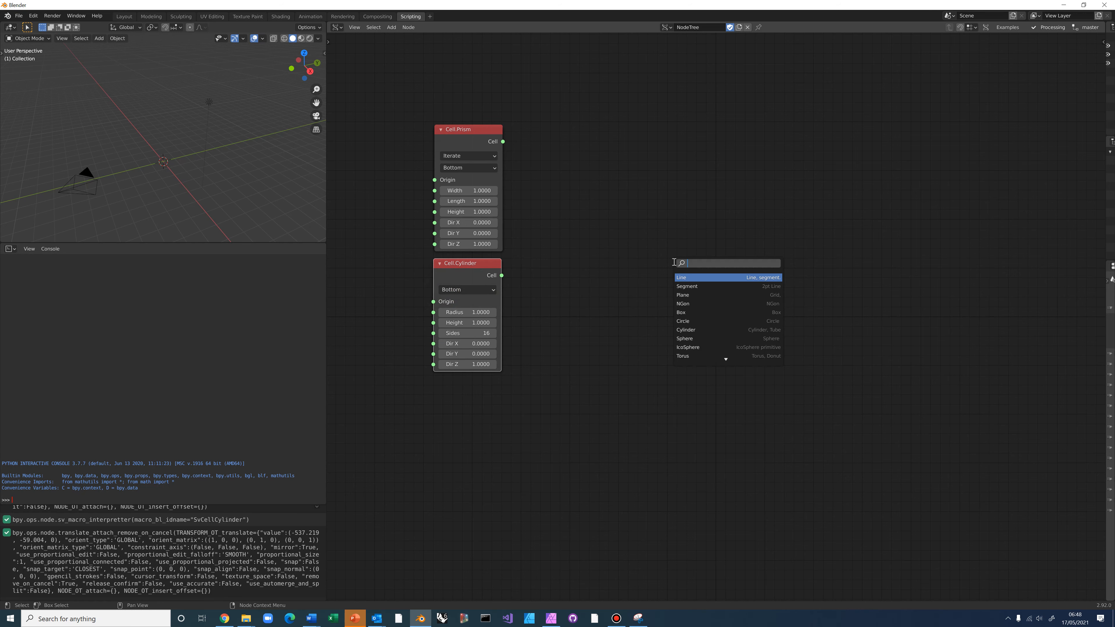
text(sphere)
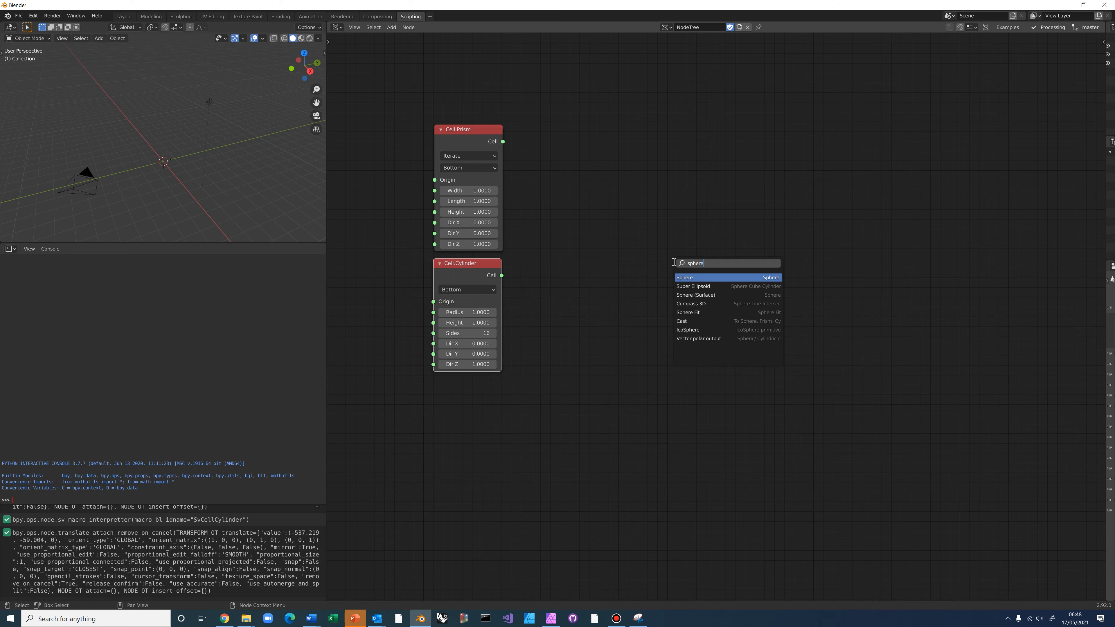
click(685, 277)
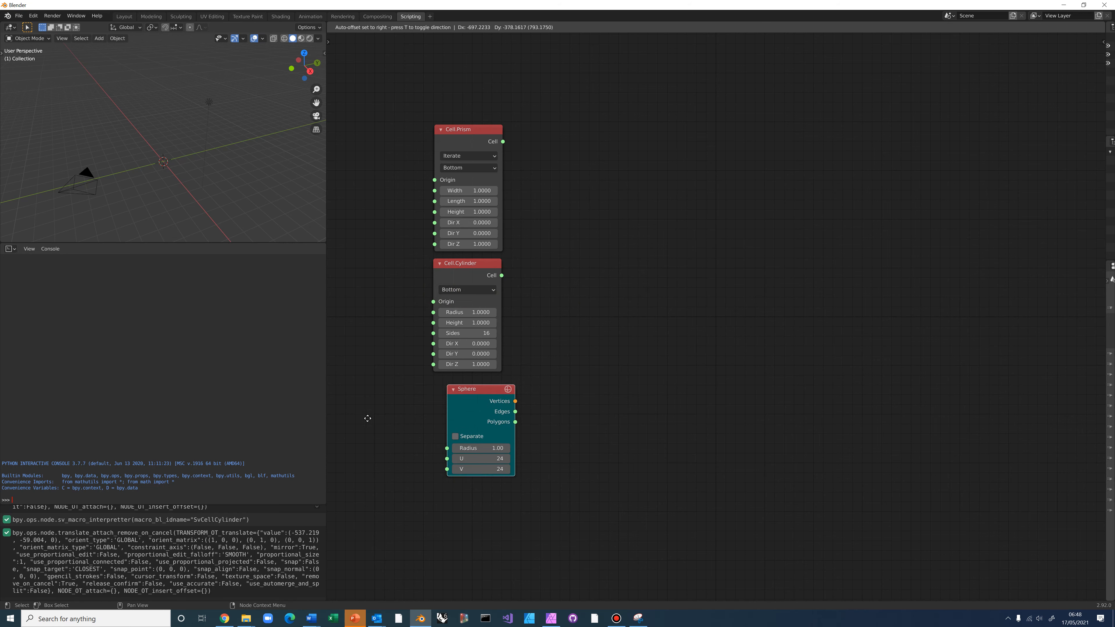
click(376, 440)
middle_drag(547, 381, 587, 293)
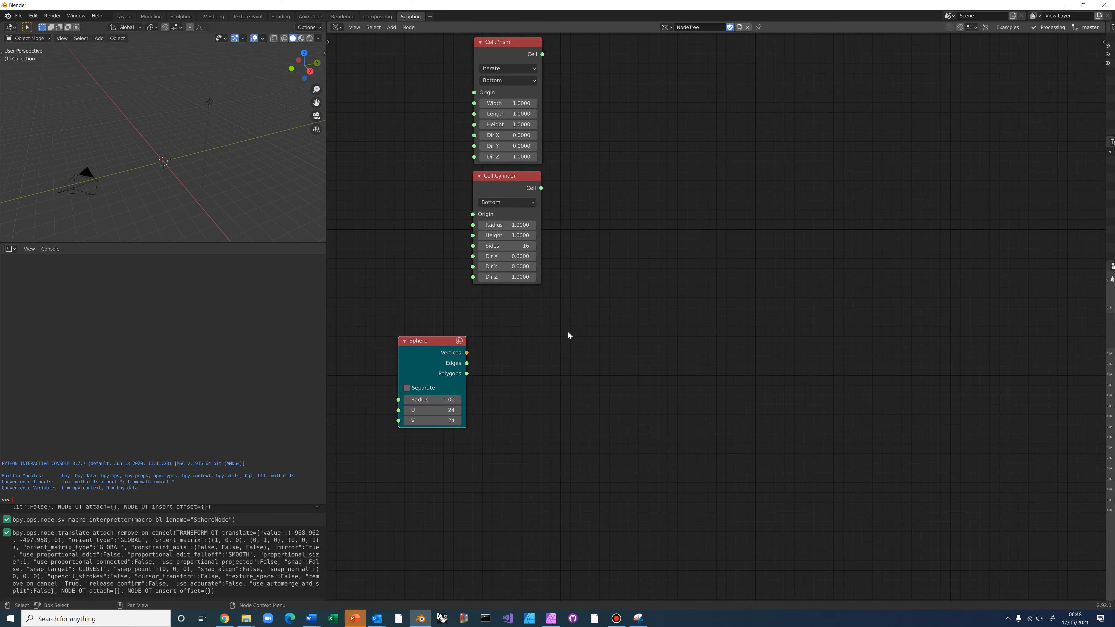
Add a Topology.Geometry node by mistake and delete it again
key(alt+space)
text(to)
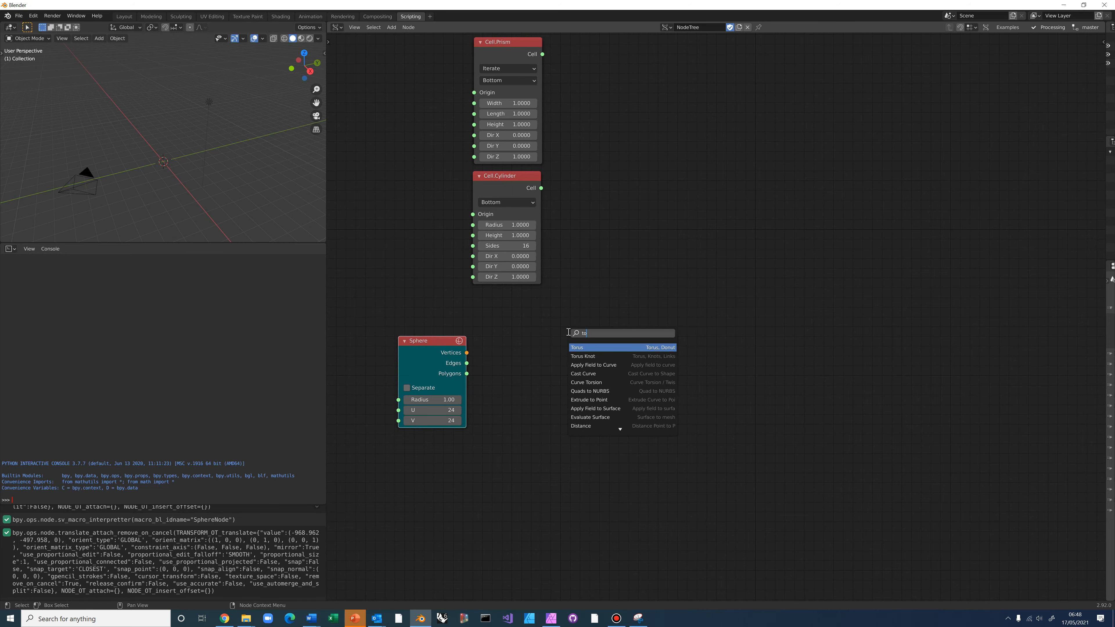
text(pology.geom)
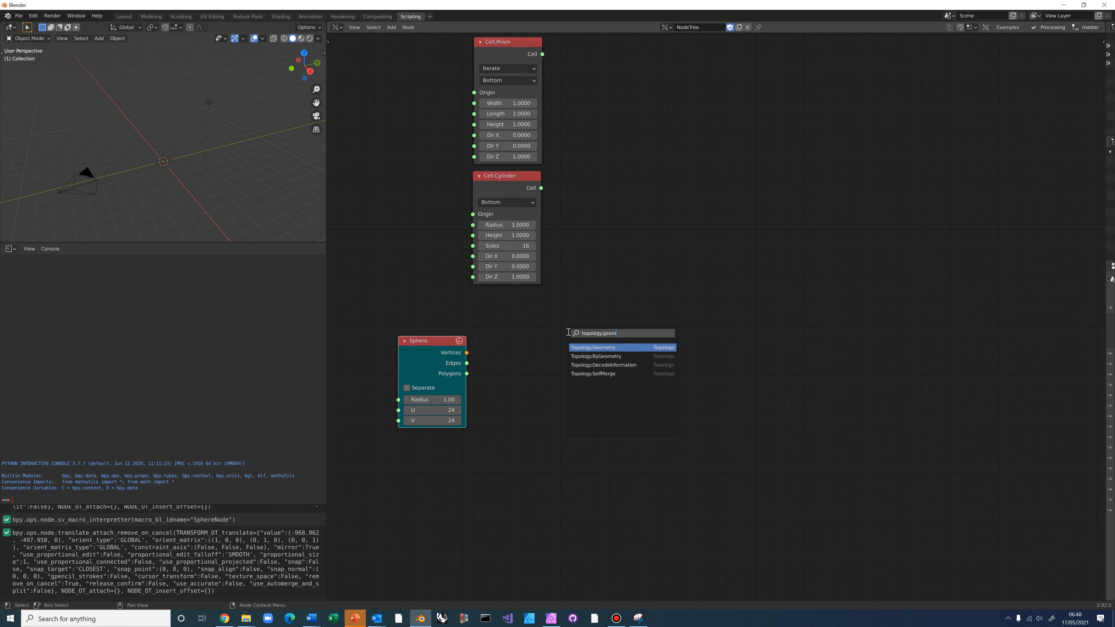
click(579, 347)
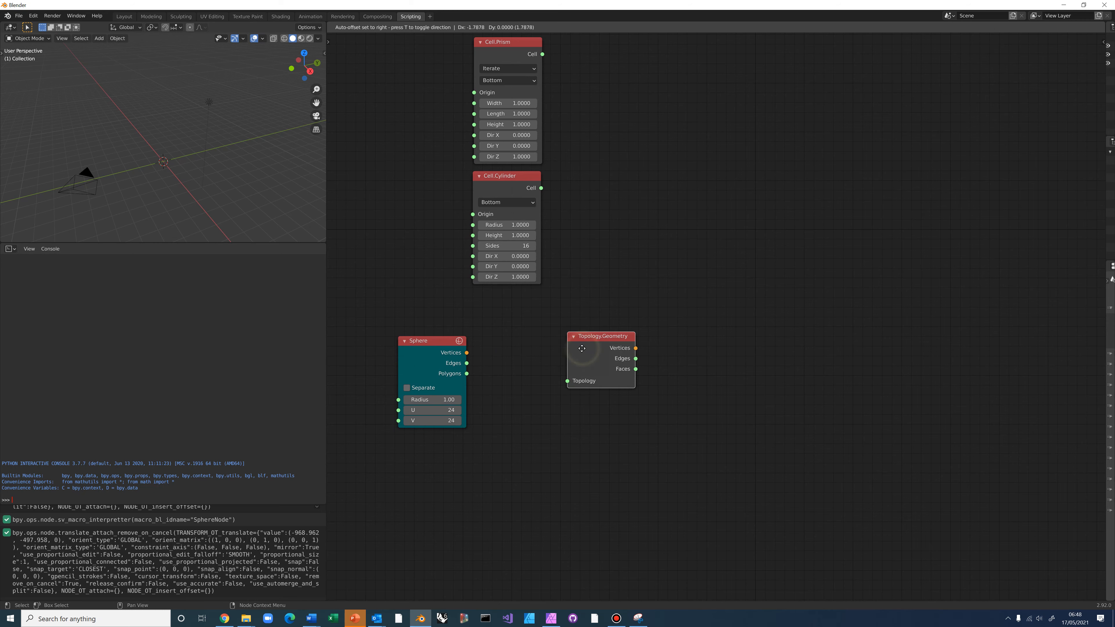
click(491, 363)
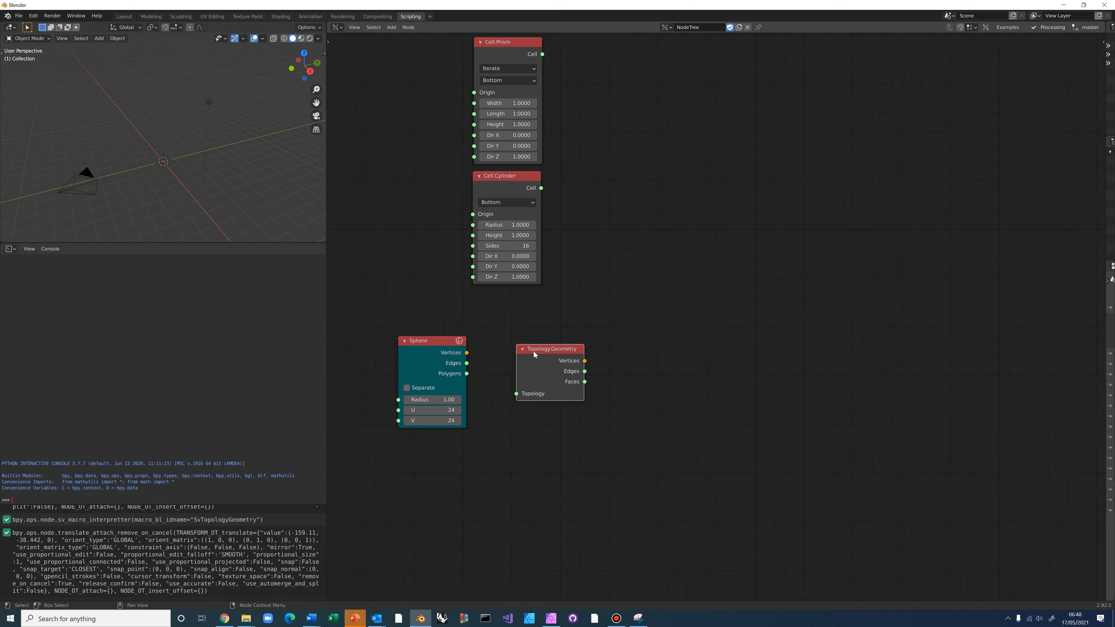
drag(535, 354, 595, 337)
key(x)
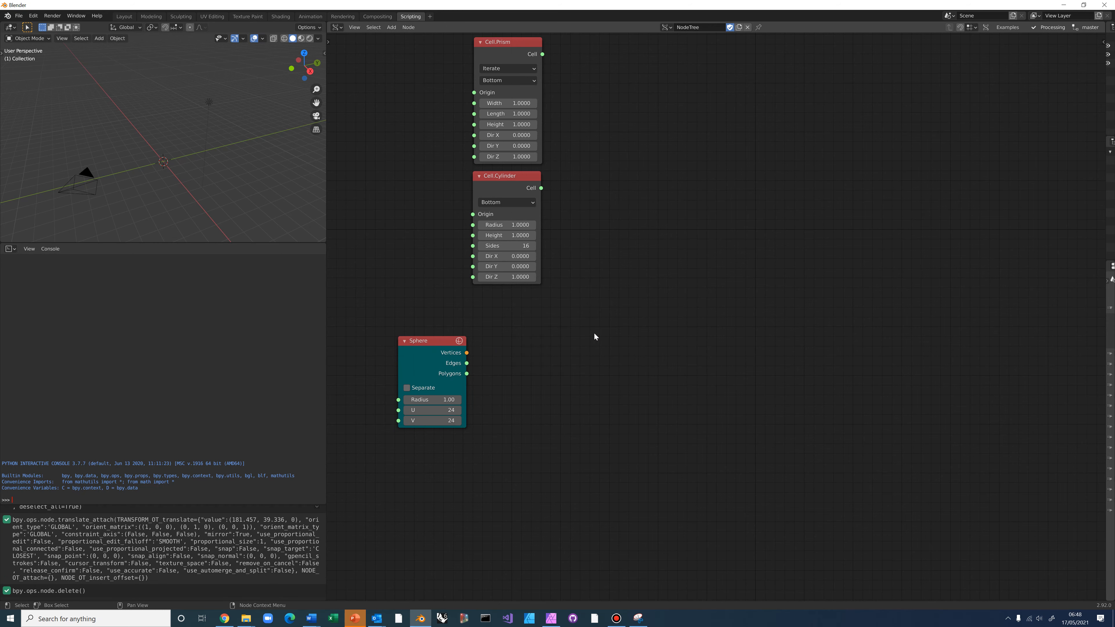
Add Topology.ByGeometry beside the Sphere and link its Vertices, Edges and Polygons into it
key(alt+space)
text(topol)
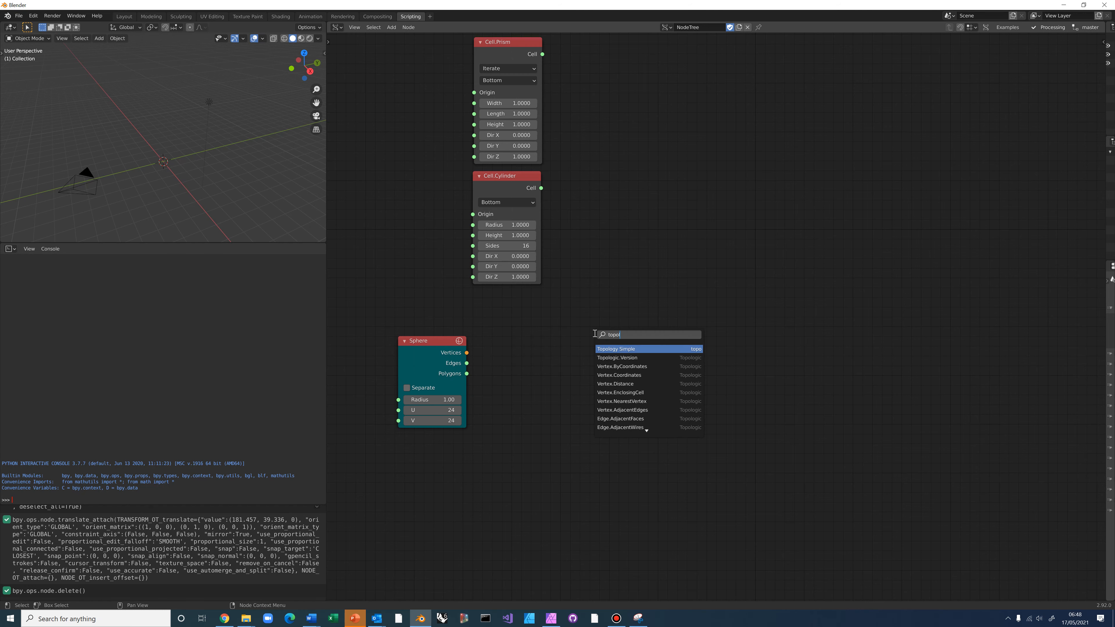
text(ogy.bygeom)
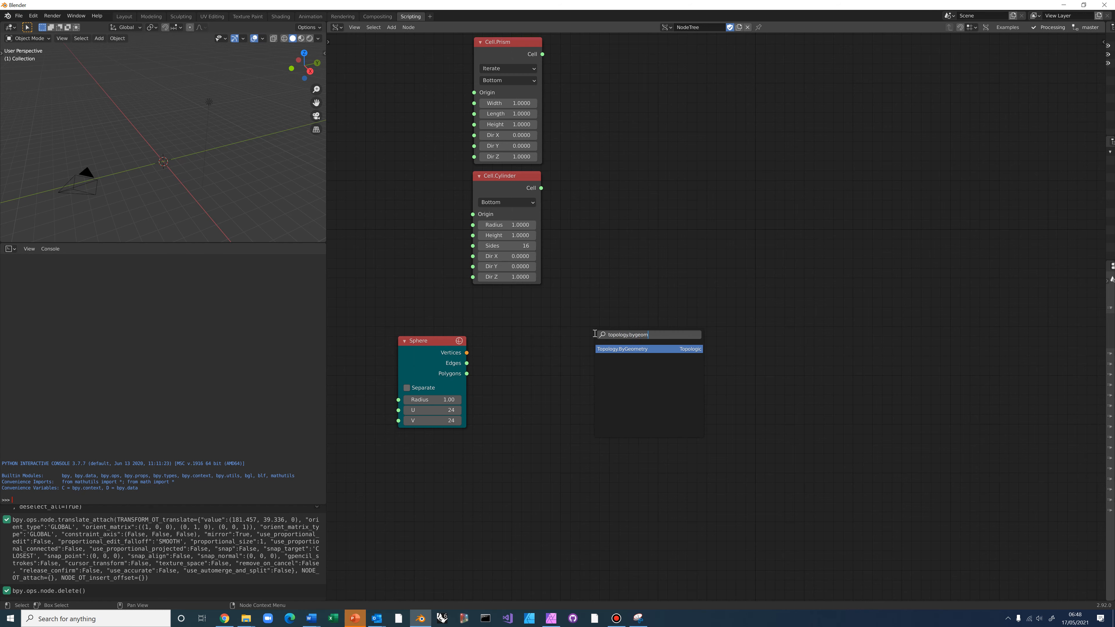
click(608, 353)
click(547, 358)
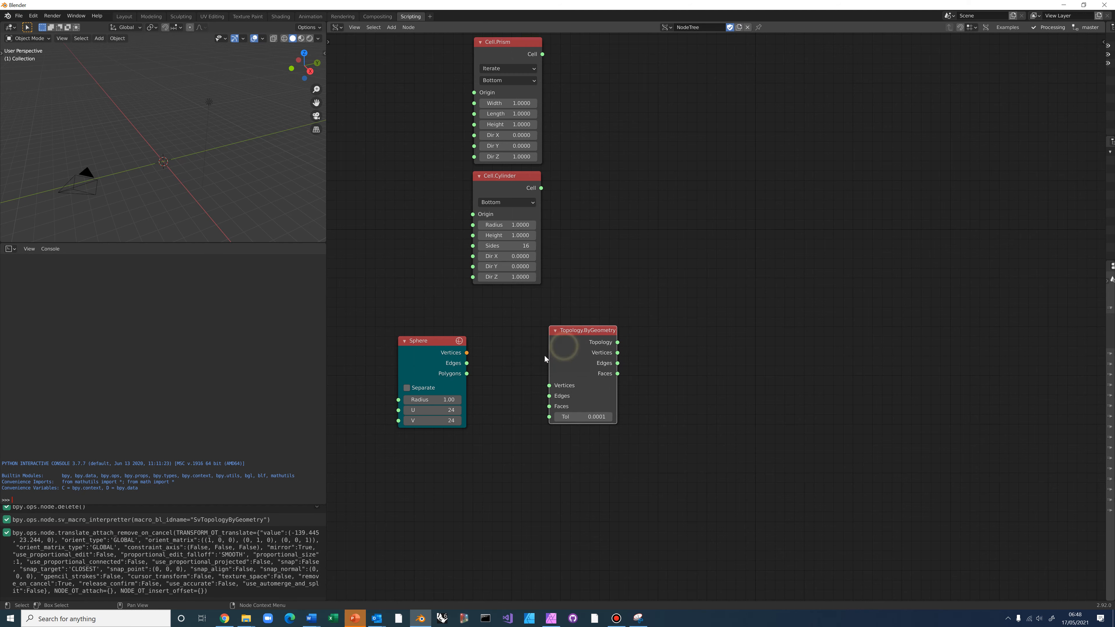
drag(467, 353, 549, 385)
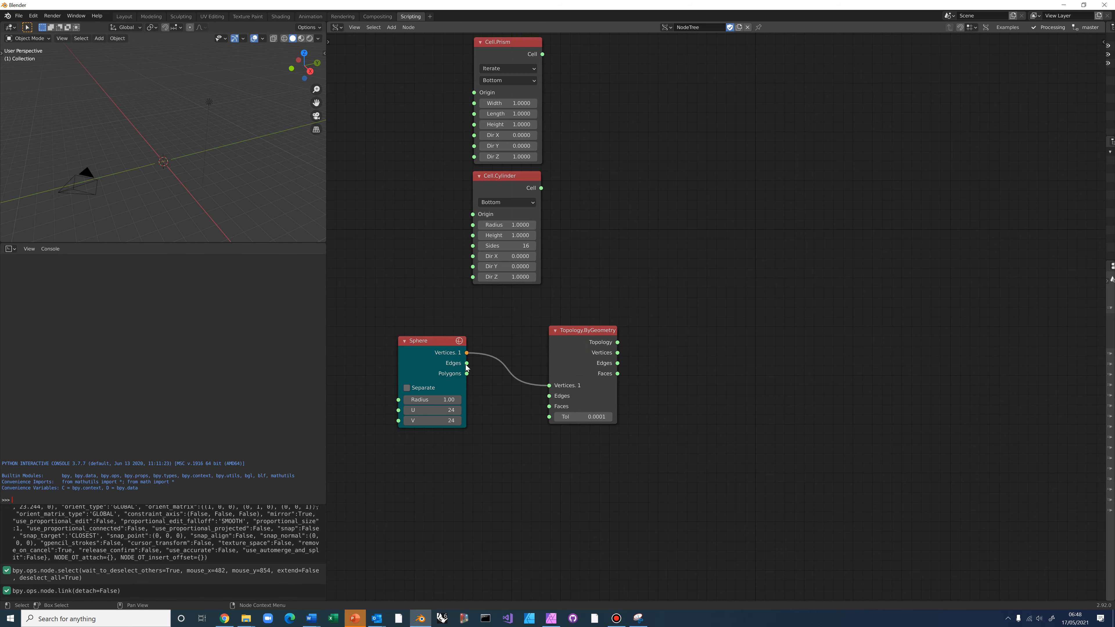
drag(467, 362, 552, 400)
click(551, 400)
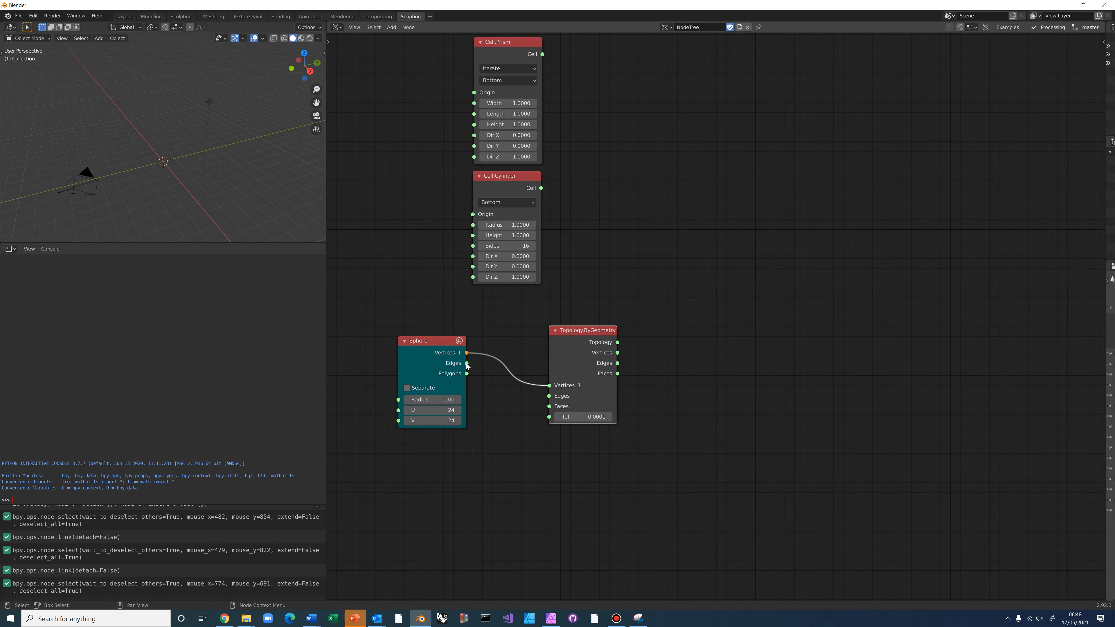
drag(466, 363, 549, 396)
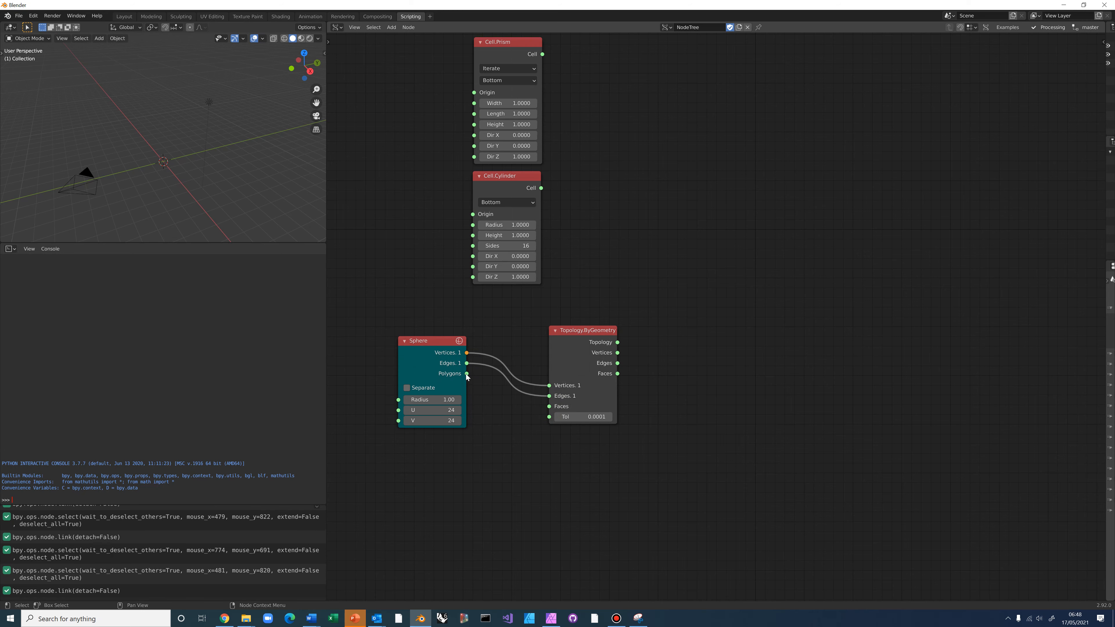
drag(467, 373, 548, 406)
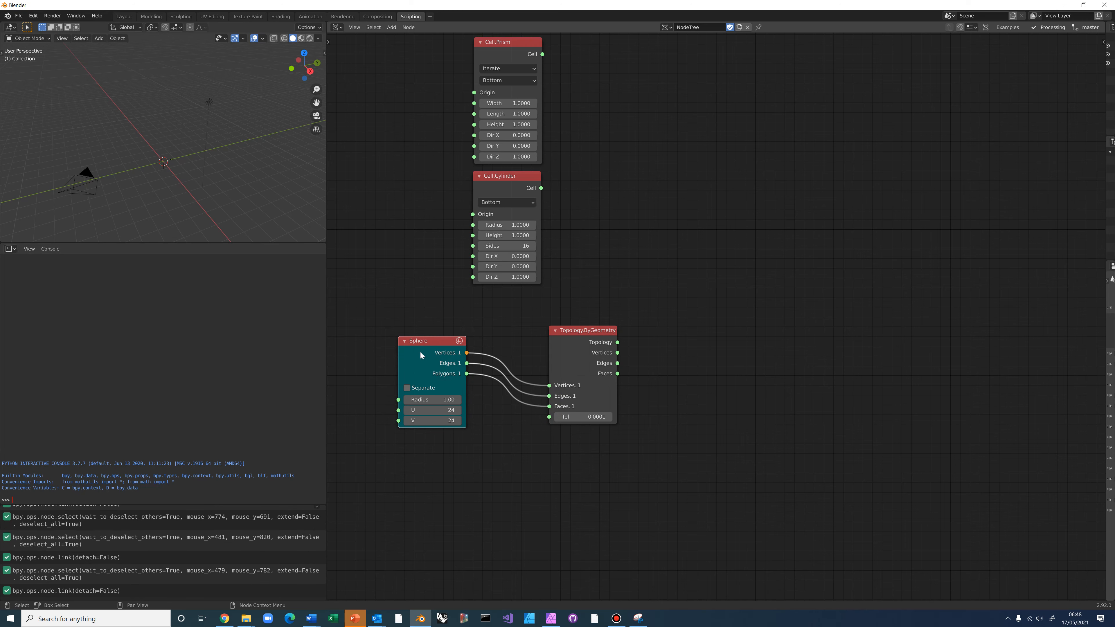
Reposition the nodes and attach a Temporal Stethoscope to Topology.ByGeometry showing '<Topologic Cell>'
drag(420, 355, 462, 382)
drag(584, 327, 580, 351)
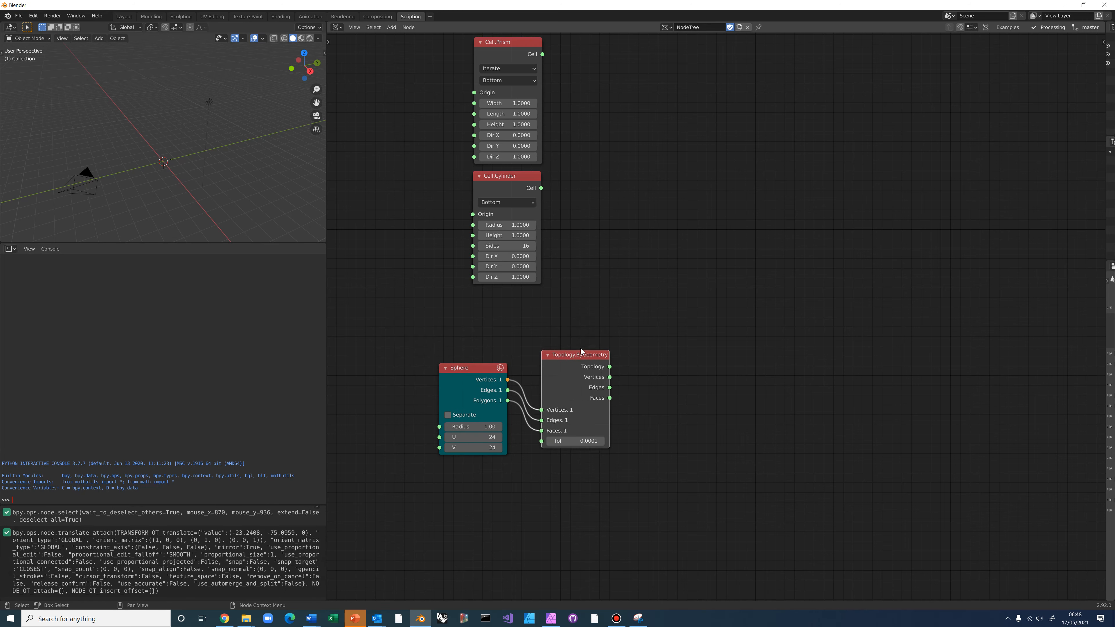
middle_drag(602, 317, 596, 316)
click(556, 363)
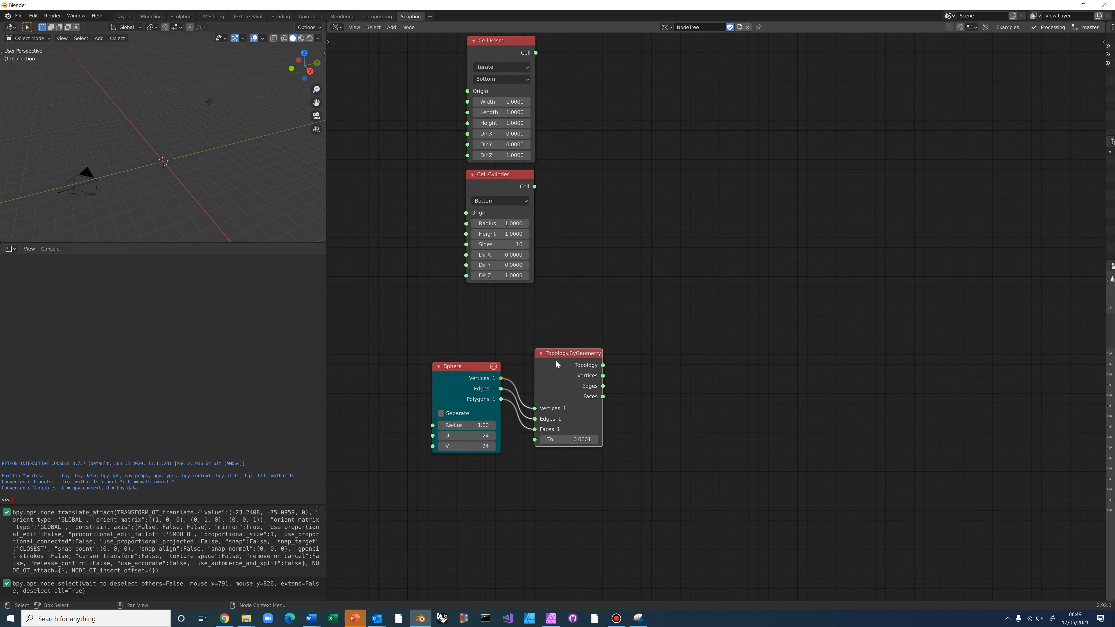
key(ctrl)
ctrl+shift+click(557, 361)
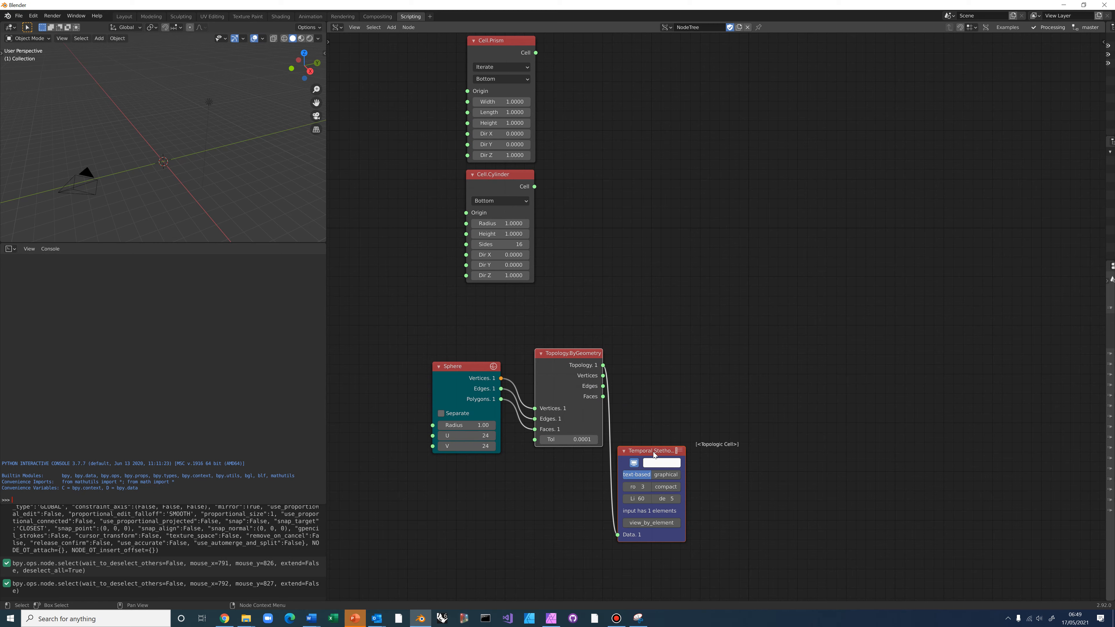
Arrange Topology.ByGeometry and the Temporal Stethoscope beside the Sphere and recentre the canvas
drag(653, 452, 663, 431)
click(678, 399)
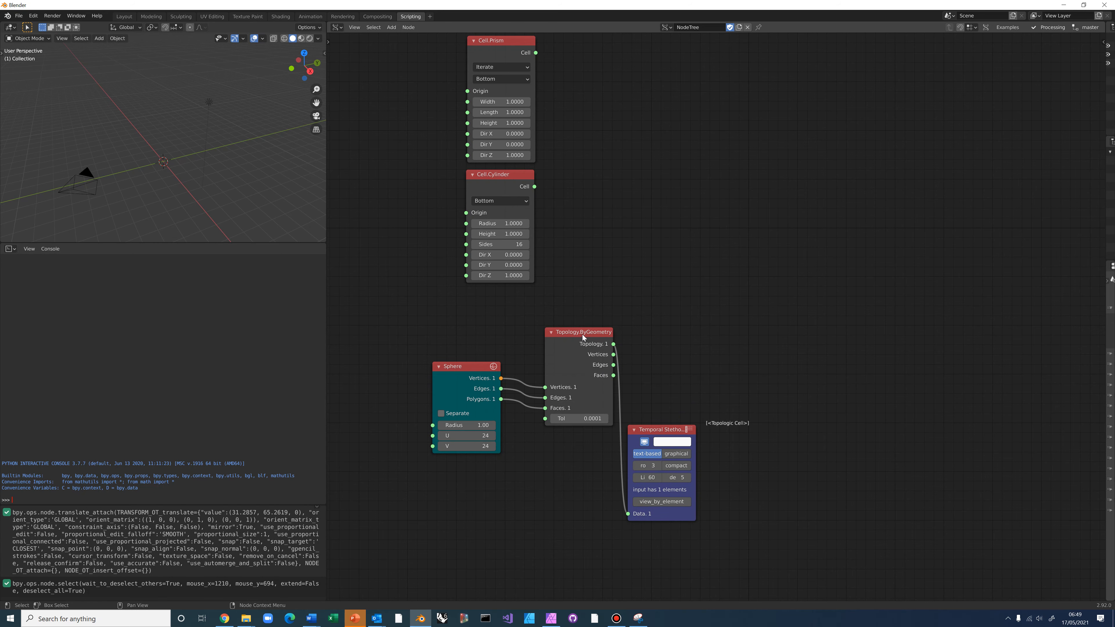
drag(583, 337, 573, 374)
drag(658, 429, 660, 359)
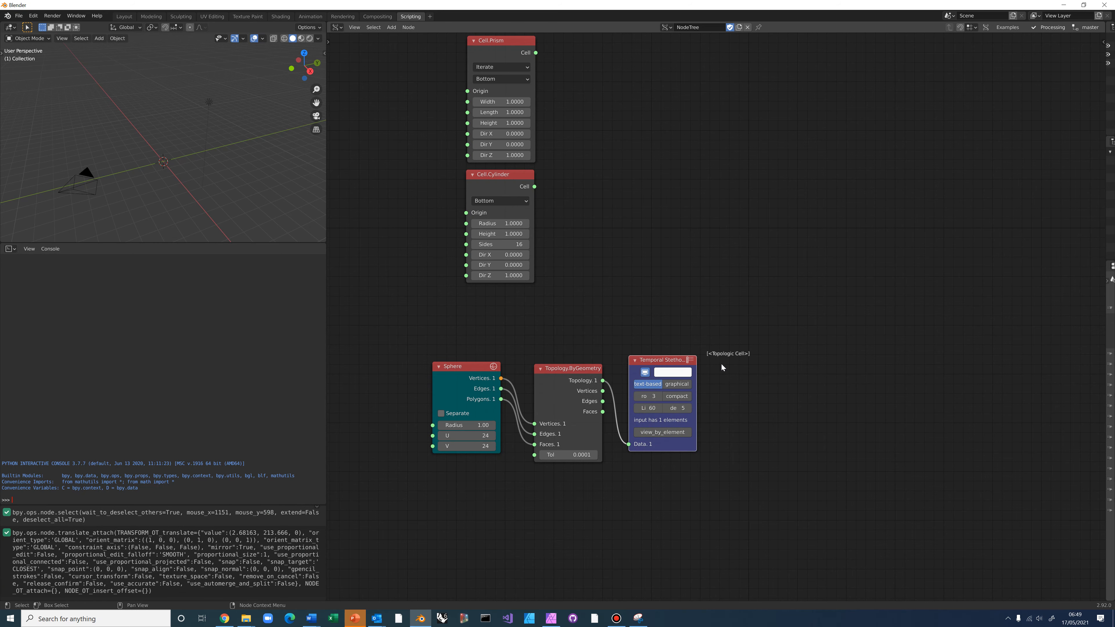
middle_drag(637, 334, 619, 411)
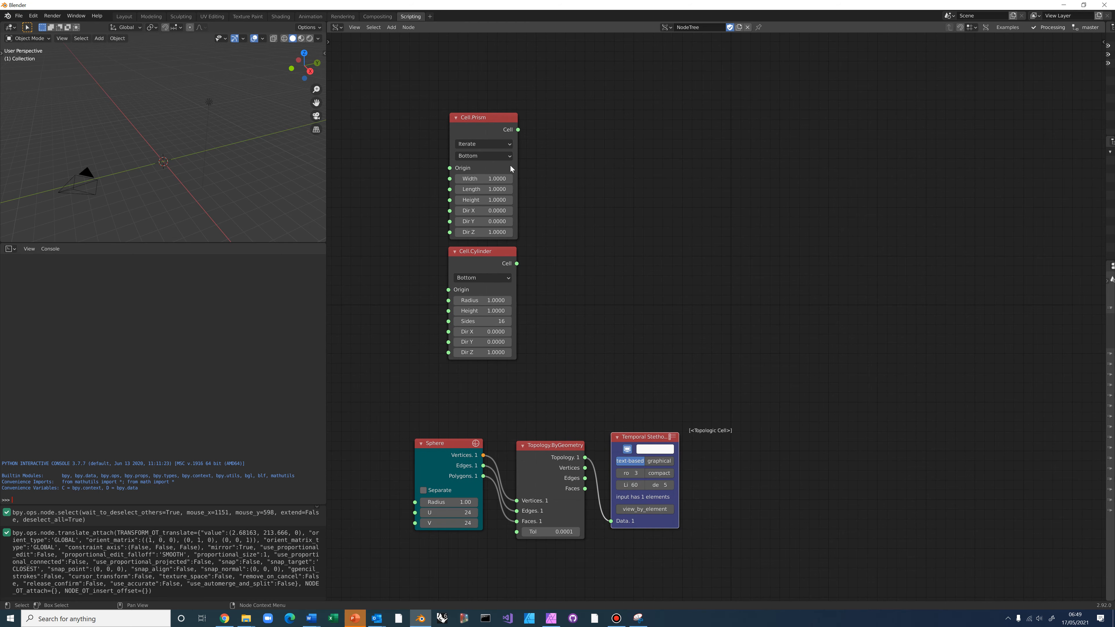
scroll(609, 323, down, 1)
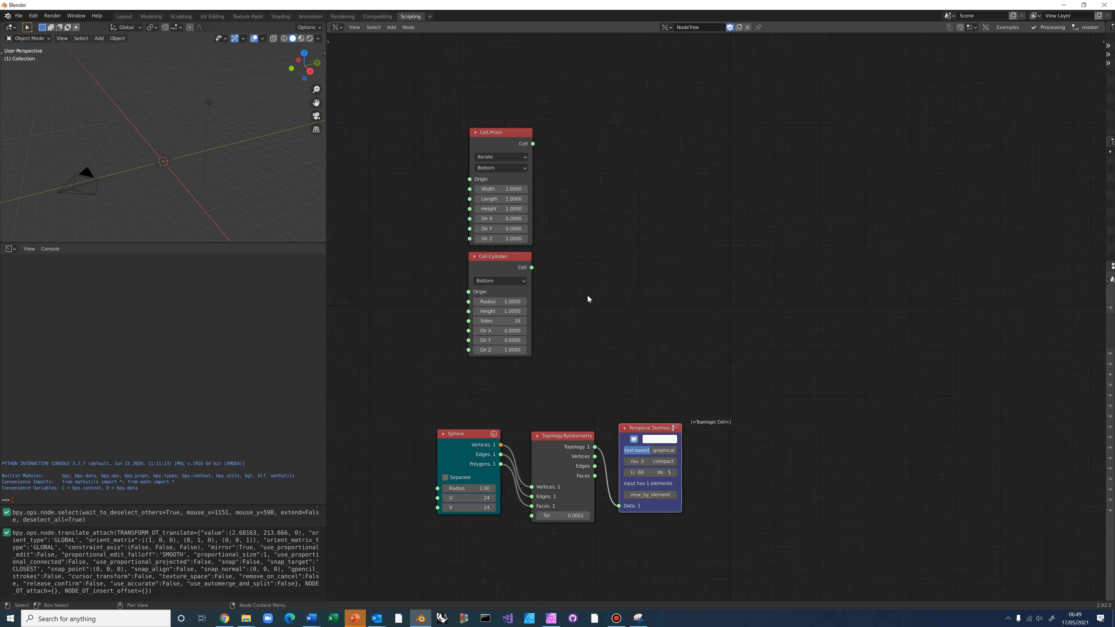
Add a Topology.Translate node to the tree via 'translate' search
key(alt+space)
text(translate)
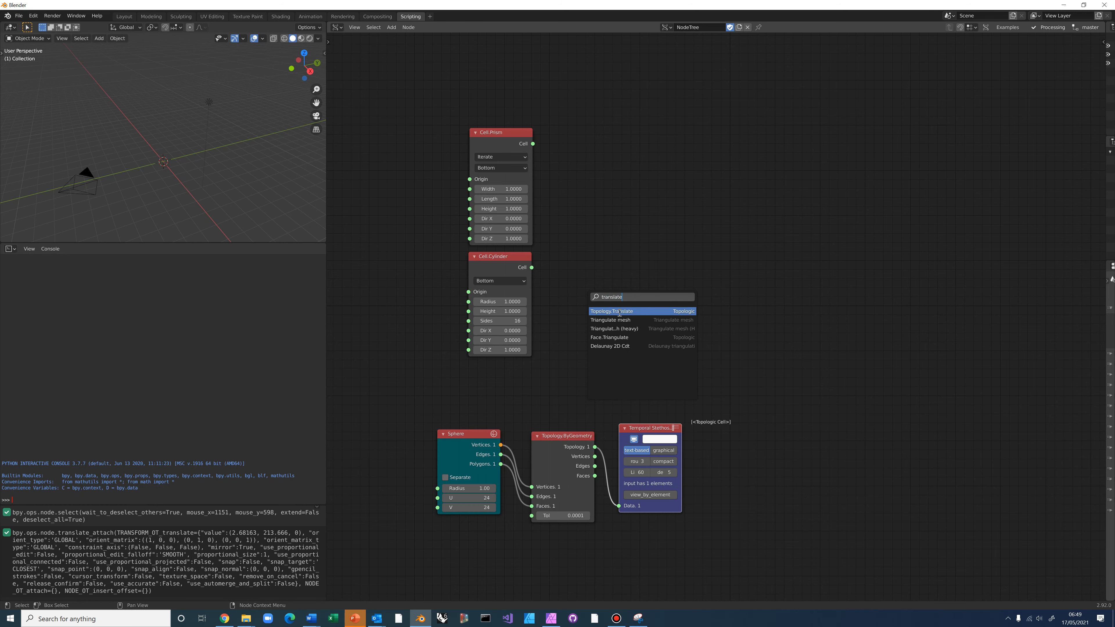
click(620, 313)
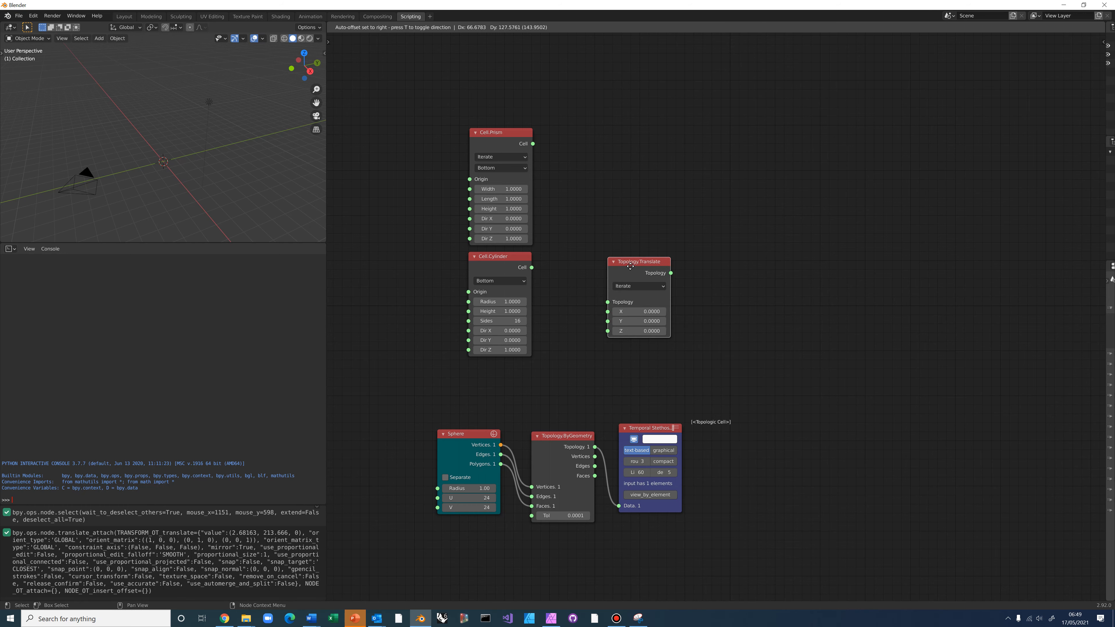
click(622, 258)
Change the Cell.Prism origin location from Bottom to Lower Left and reposition the node
click(493, 133)
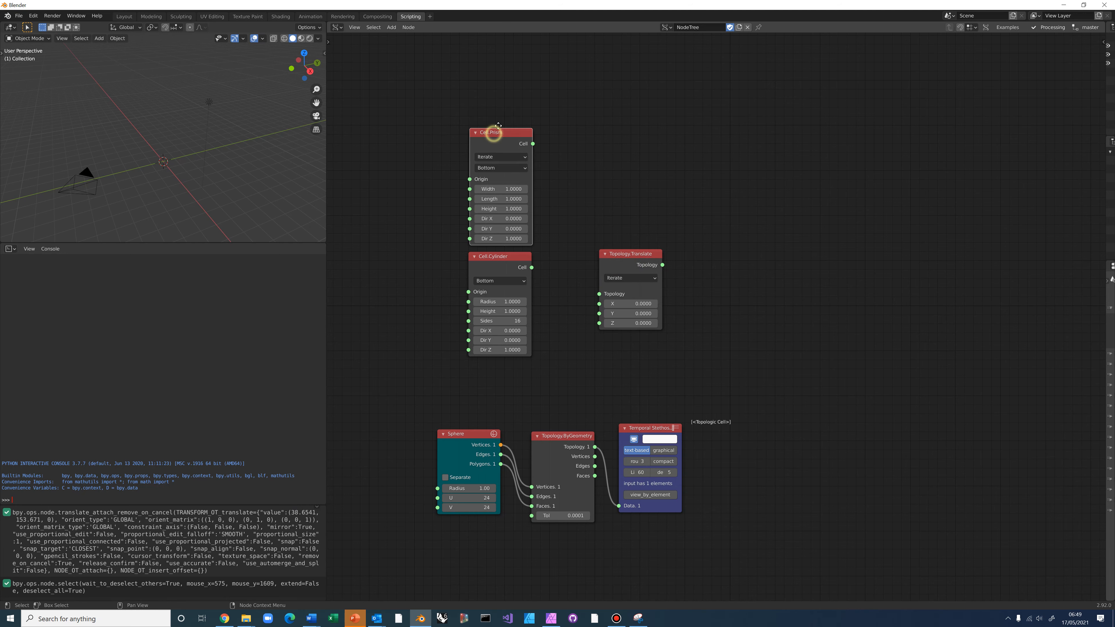
drag(498, 126, 514, 103)
click(515, 147)
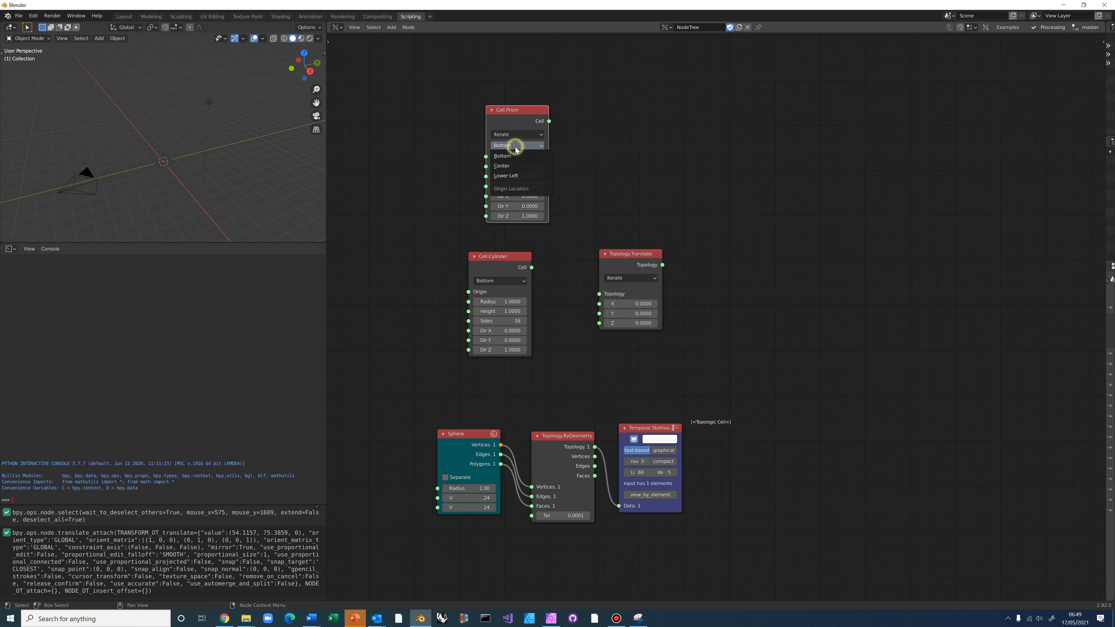
click(507, 176)
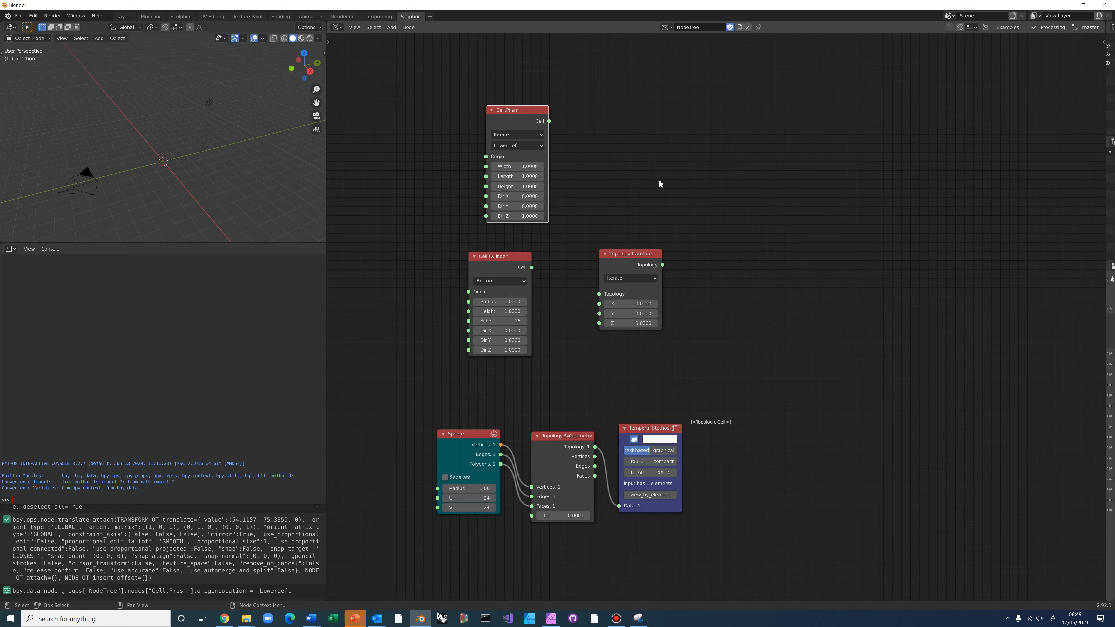
middle_drag(555, 139, 535, 225)
drag(516, 201, 468, 144)
click(560, 165)
Link Cell.Prism into a new Topology.Geometry node with a Temporal Viewer displaying the box
key(alt+space)
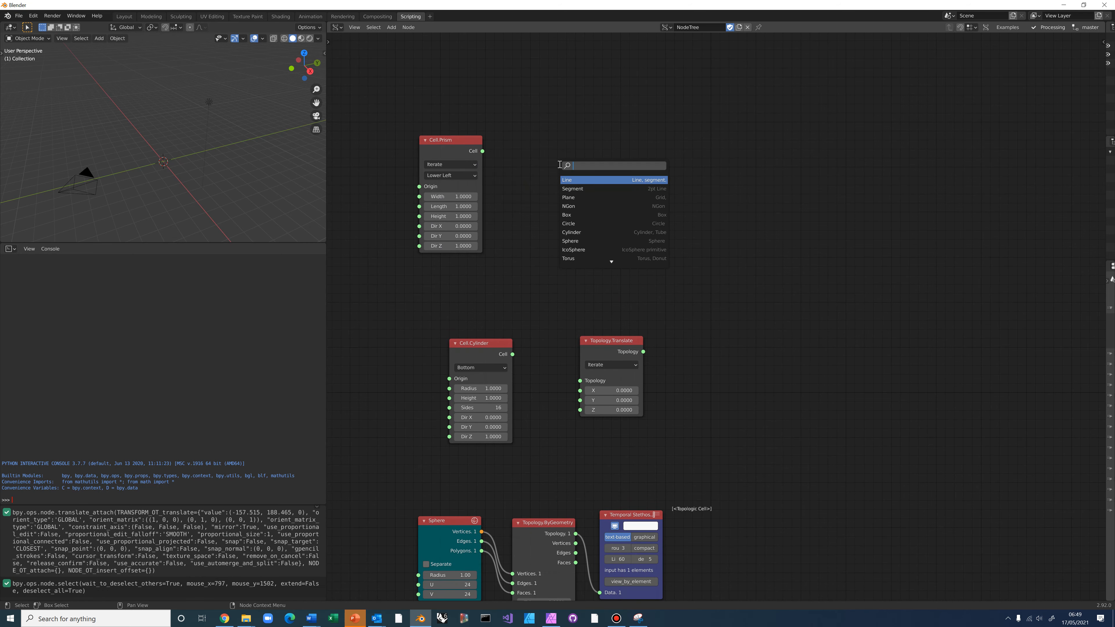
text(top)
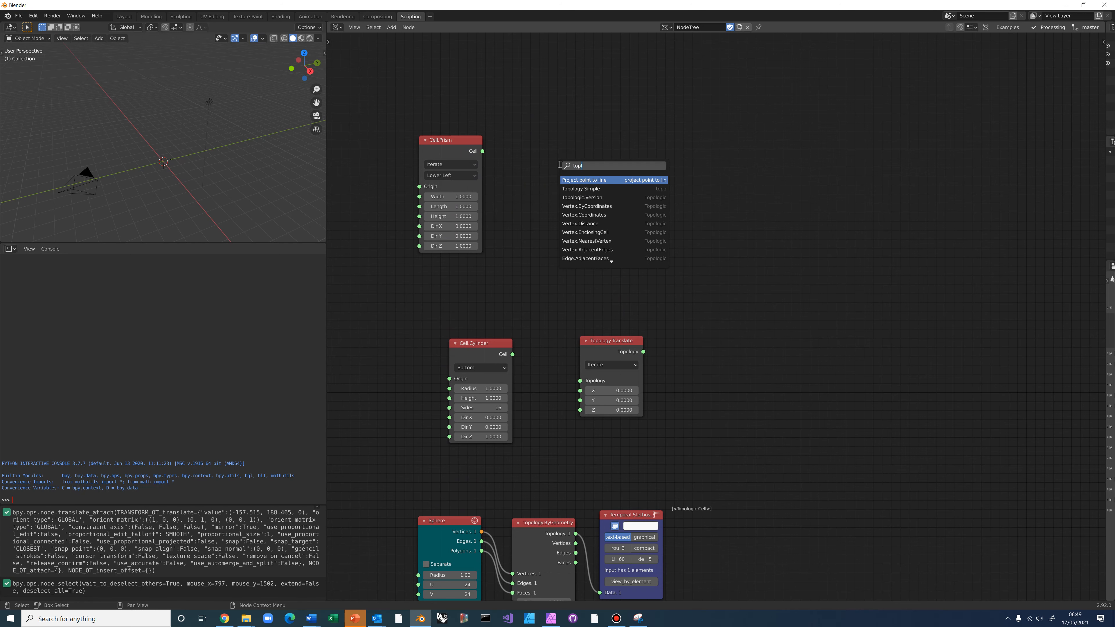
text(l)
key(BackSpace)
text(ology.geom)
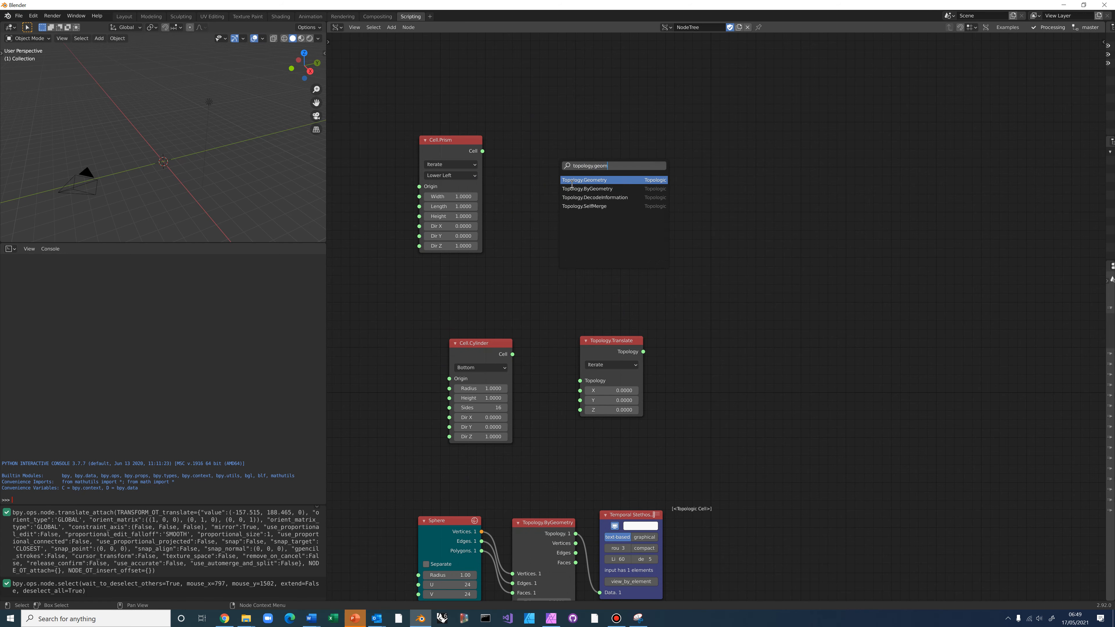
key(Return)
click(545, 152)
drag(482, 151, 533, 177)
click(554, 153)
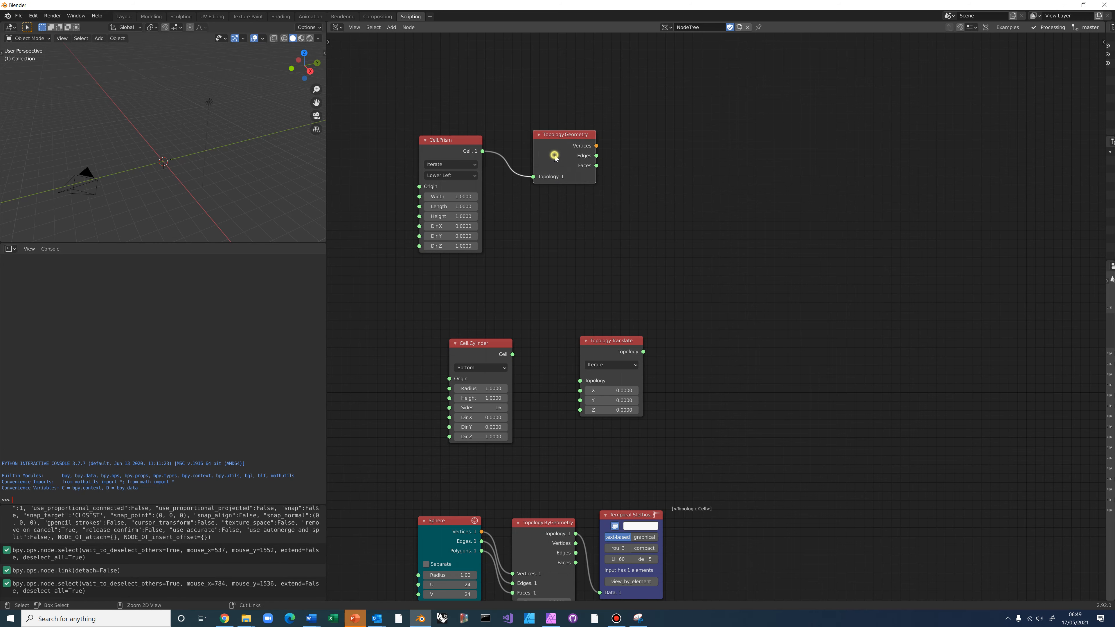
ctrl+shift+click(555, 158)
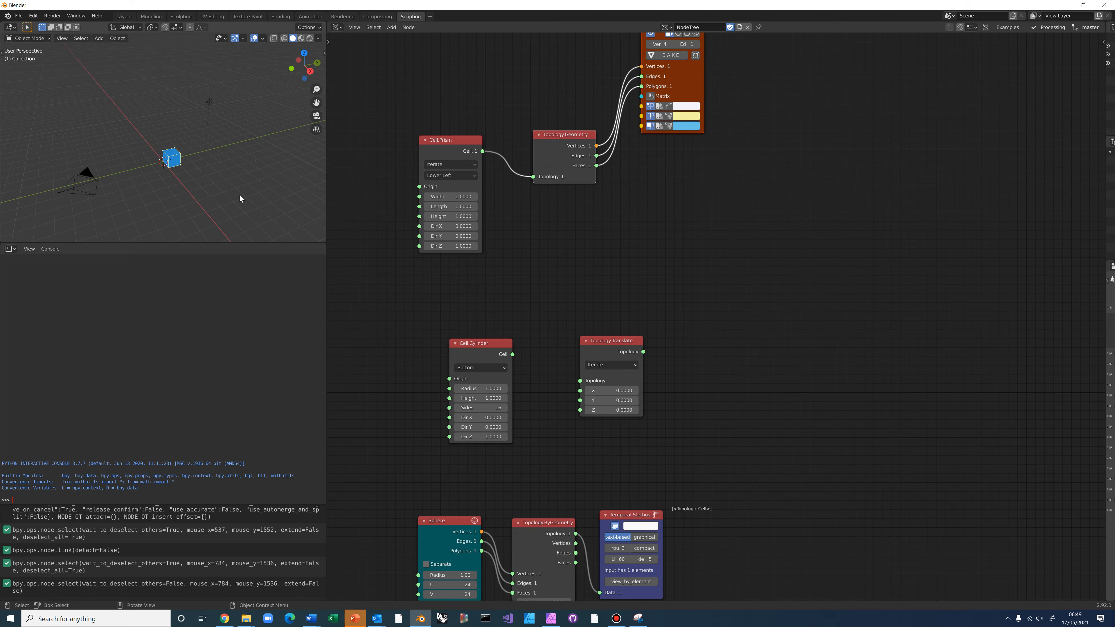
middle_drag(240, 199, 153, 193)
scroll(172, 165, up, 2)
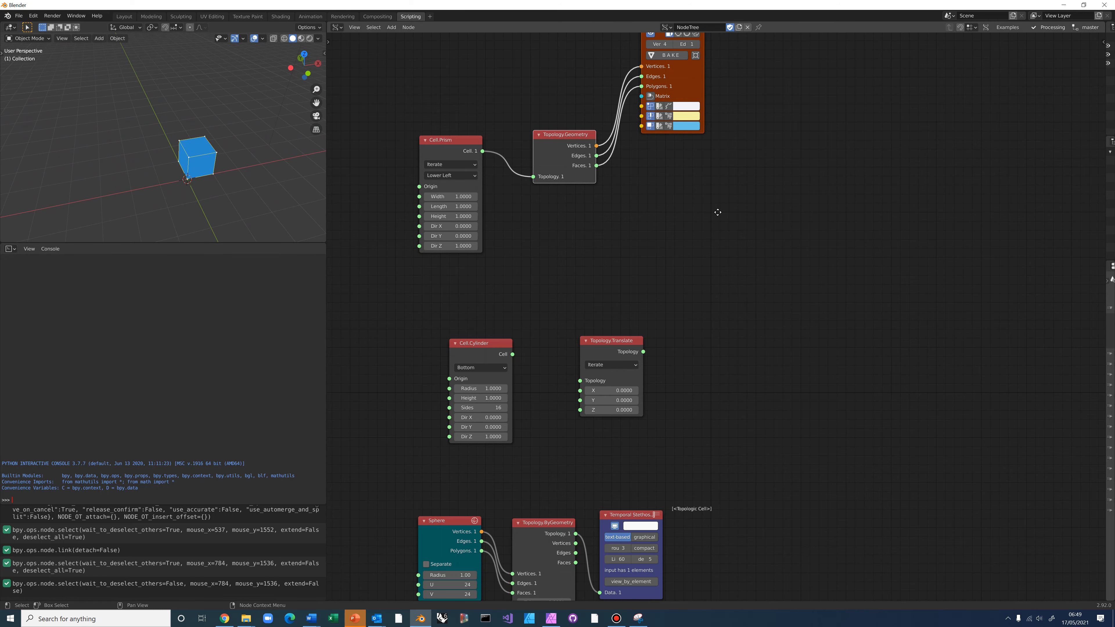
Duplicate the Topology.Geometry and viewer pair, placing the copy right of Topology.Translate
middle_drag(717, 212, 713, 241)
scroll(713, 241, up, 1)
drag(681, 100, 612, 256)
click(781, 191)
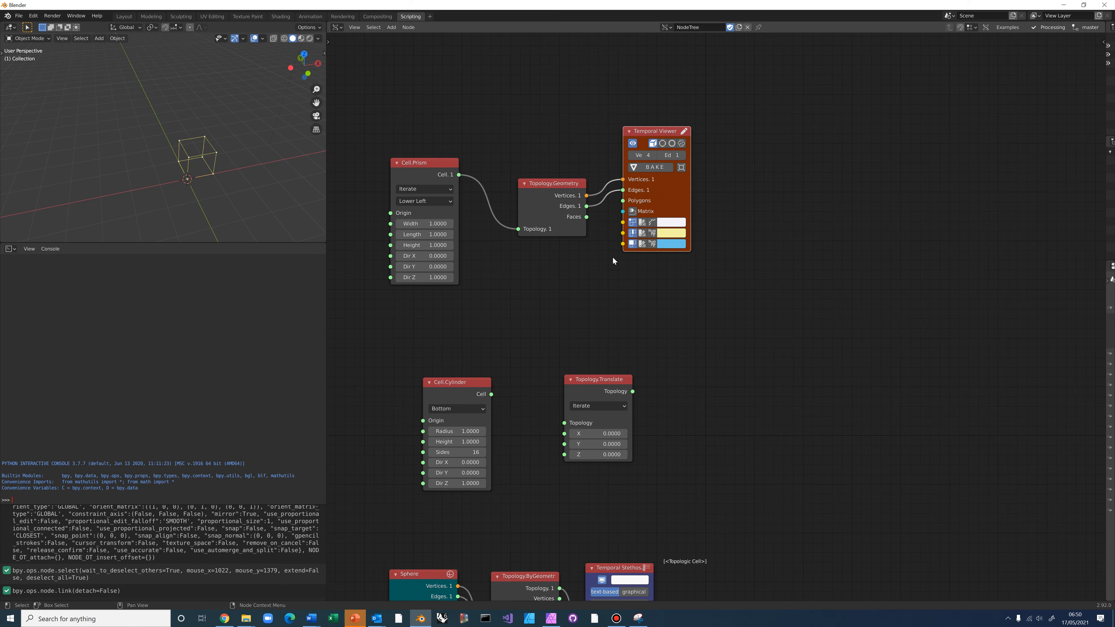
drag(498, 107, 624, 269)
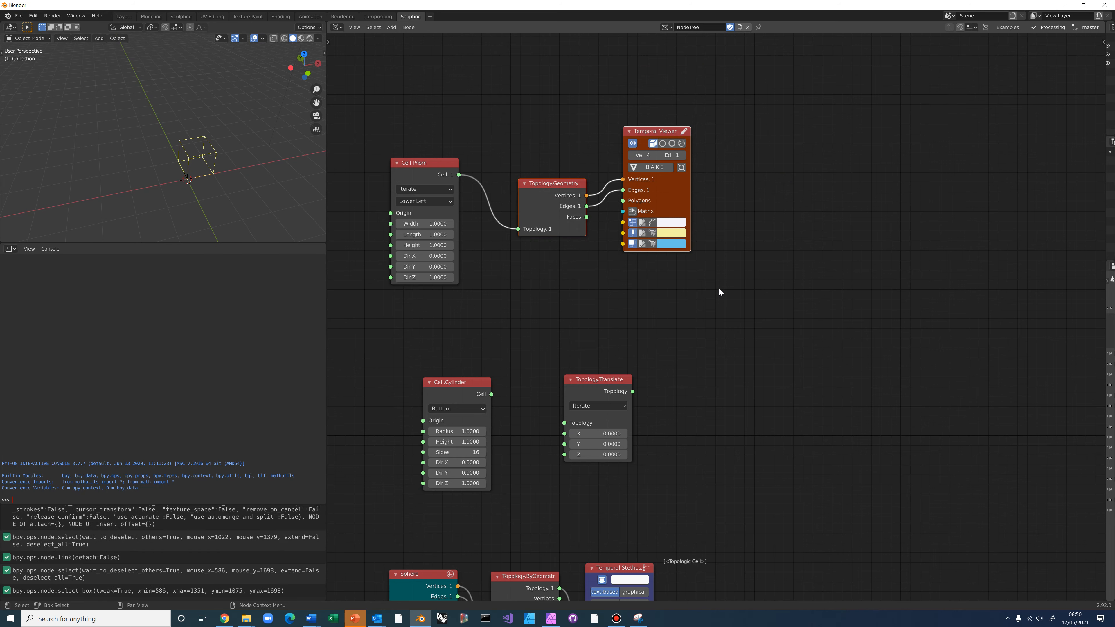
key(ctrl+c)
key(ctrl+v)
drag(563, 180, 717, 418)
Connect Cell.Cylinder's output into Topology.Translate and move Translate closer
middle_drag(581, 287, 585, 213)
drag(497, 320, 569, 349)
drag(610, 309, 684, 361)
Set the Cell.Cylinder Radius to 0.5 and Height to 1.5, checking the slimmer cylinder
middle_drag(229, 208, 293, 155)
click(445, 358)
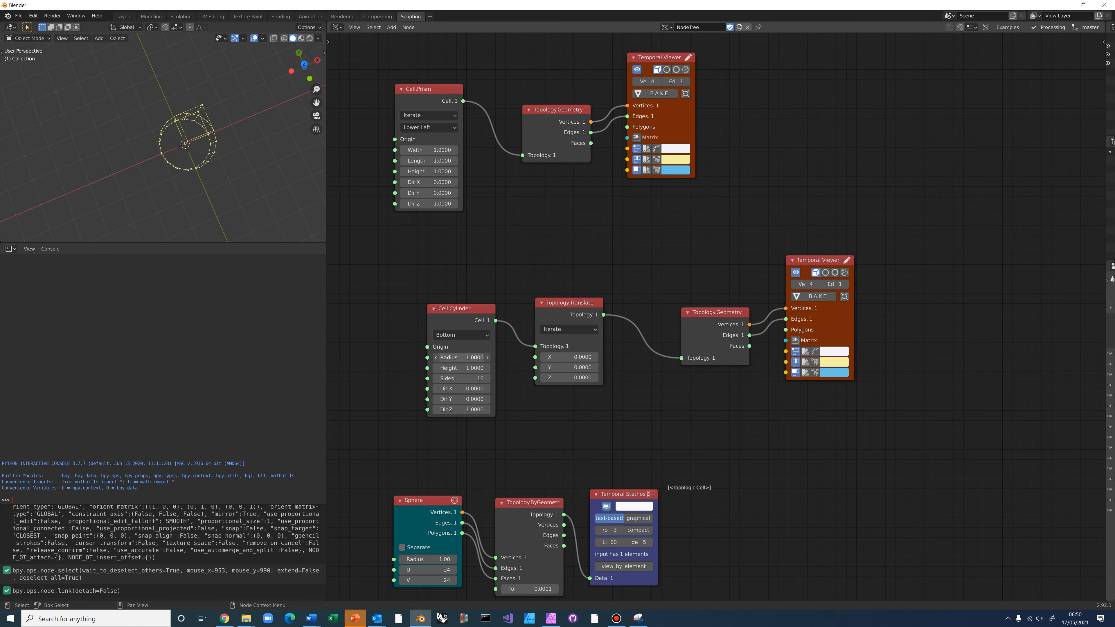
key(BackSpace)
text(0.5)
key(Return)
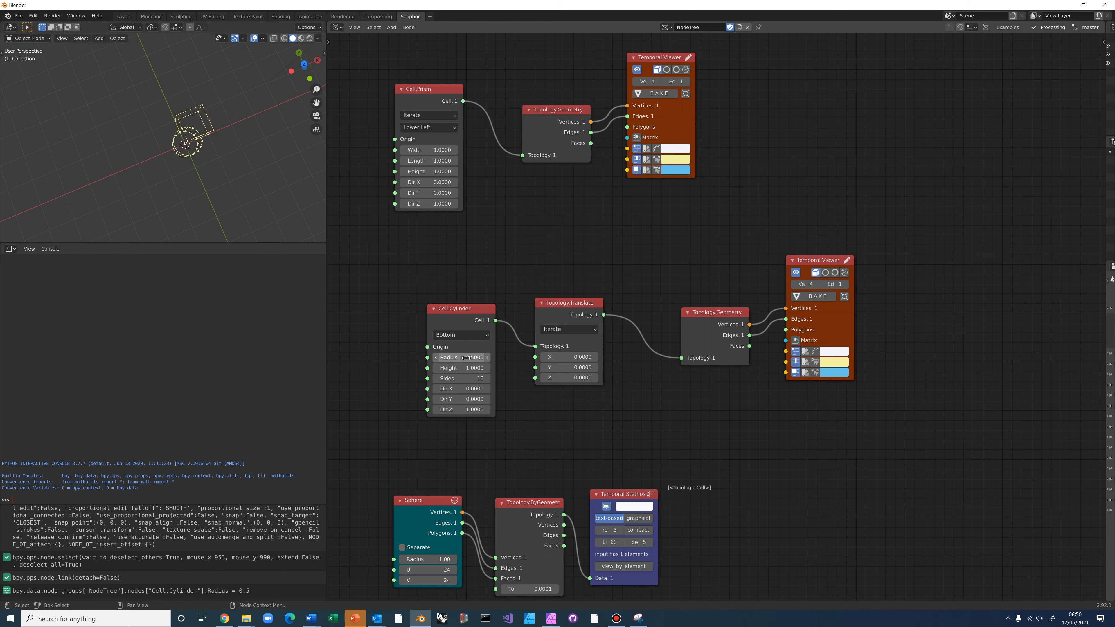
click(465, 367)
key(BackSpace)
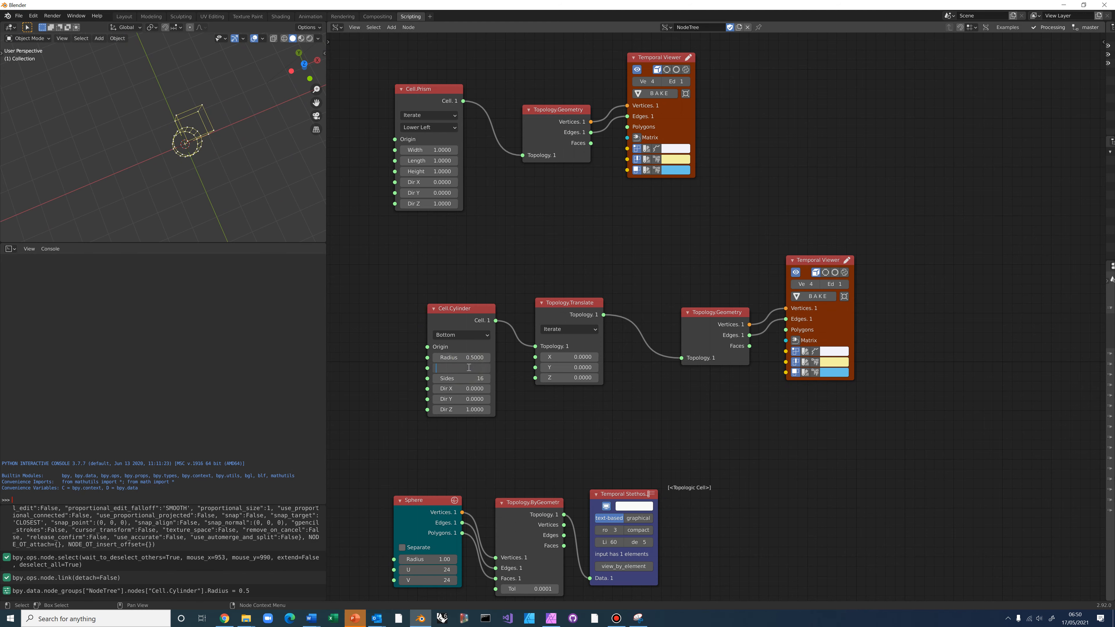
text(1.5)
key(Return)
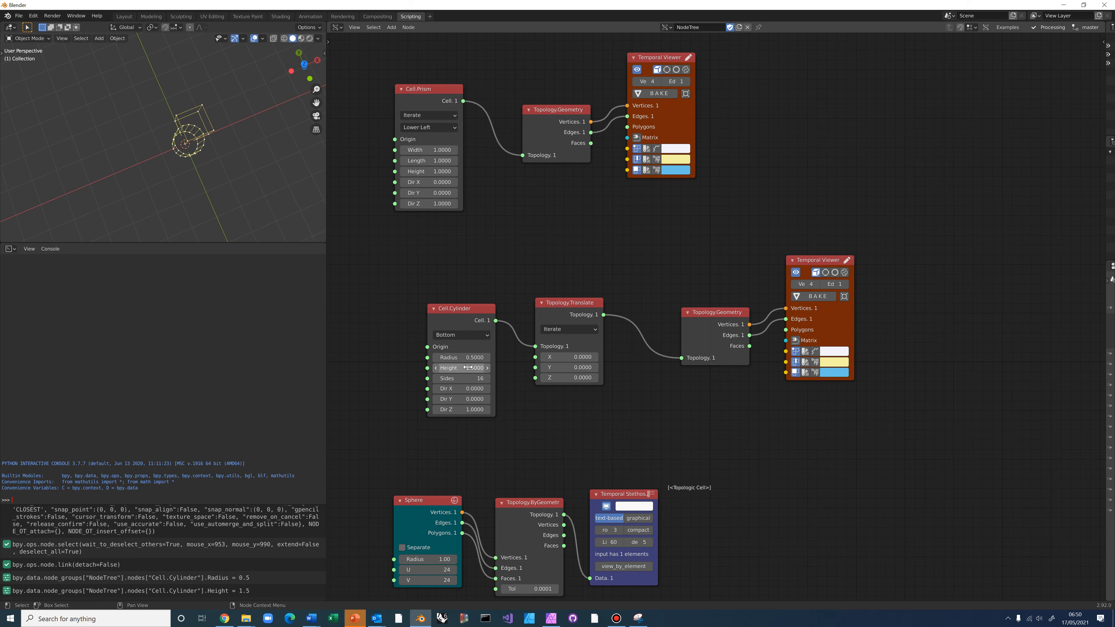
middle_drag(172, 160, 182, 197)
scroll(188, 147, up, 2)
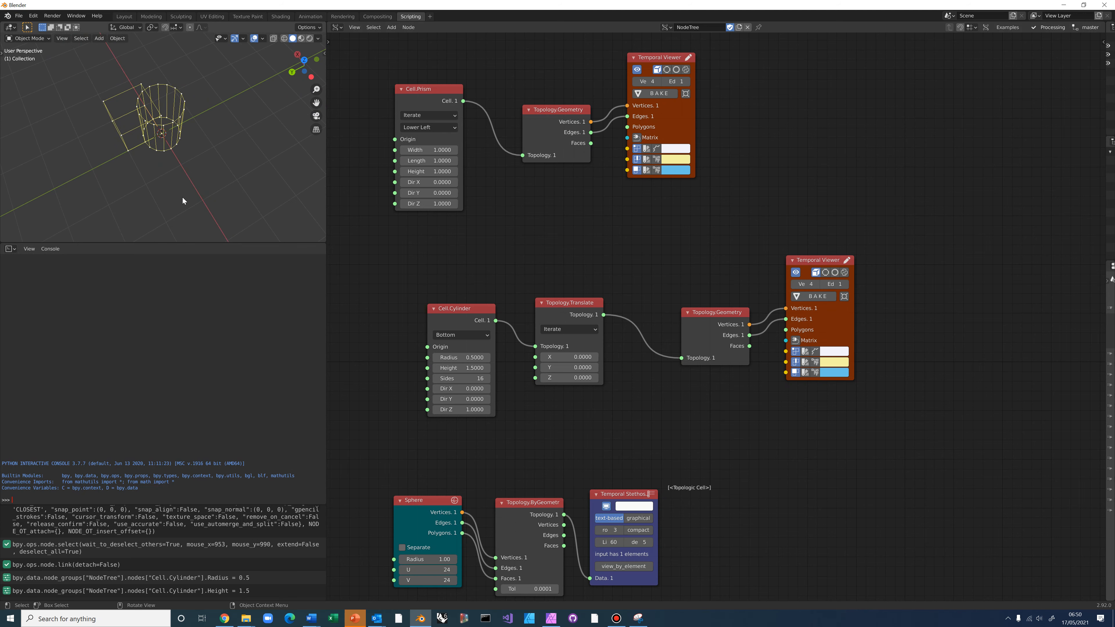
Try a cylinder X offset of 0.4 in Topology.Translate, then reset X to 0
click(575, 358)
key(BackSpace)
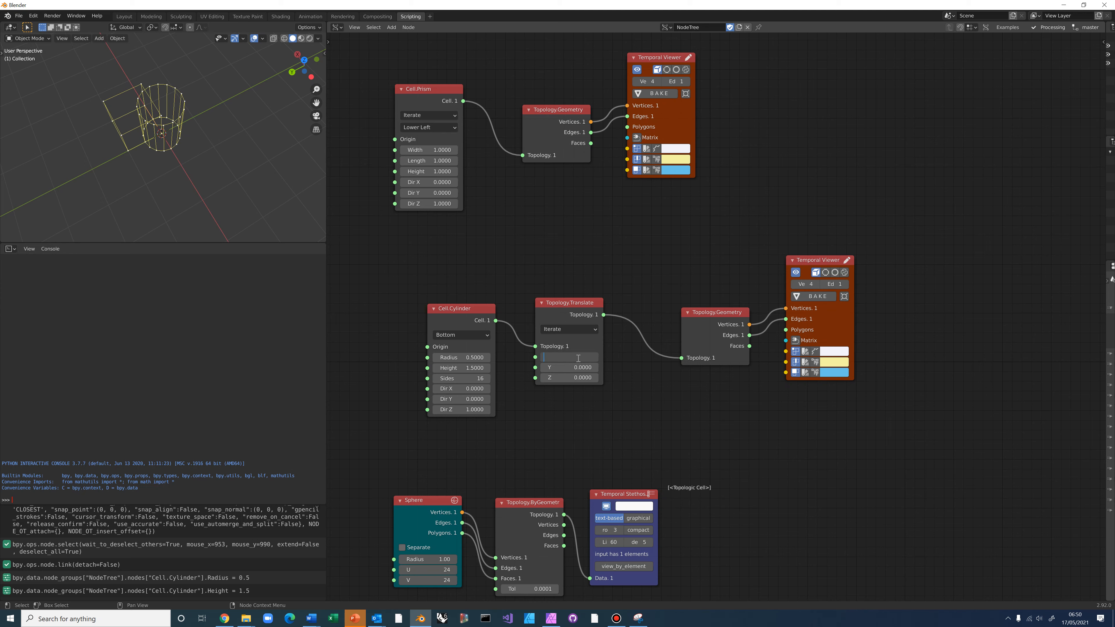
text(0.4)
key(Return)
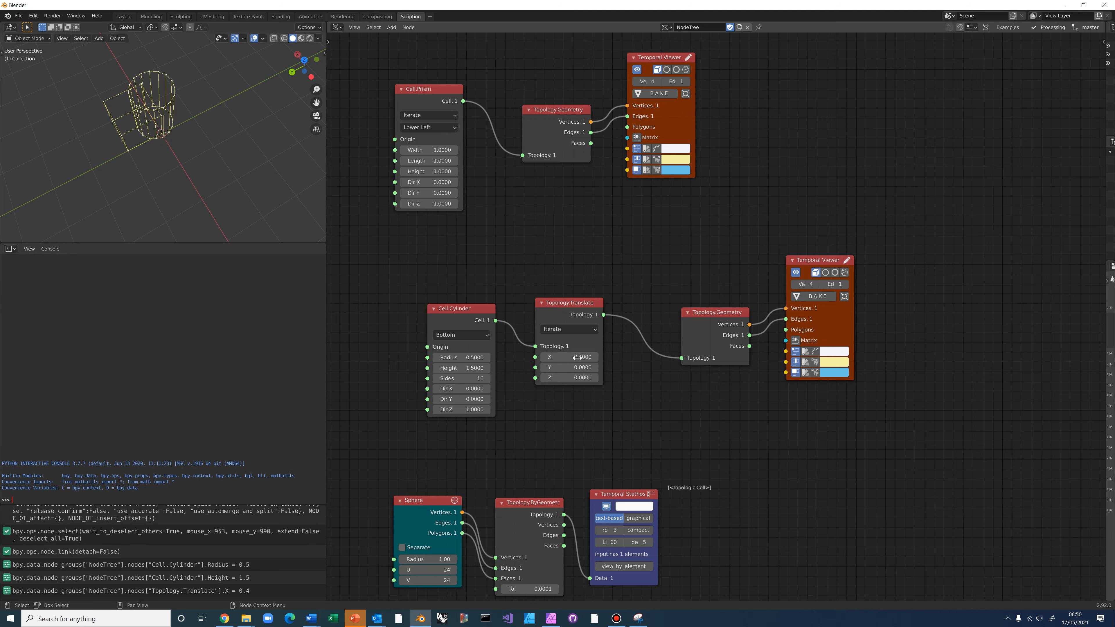
click(578, 357)
key(BackSpace)
key(Return)
Try cylinder Y offsets of 0.4, -0.4 and -0.25, checking the position in the viewport
click(572, 368)
key(BackSpace)
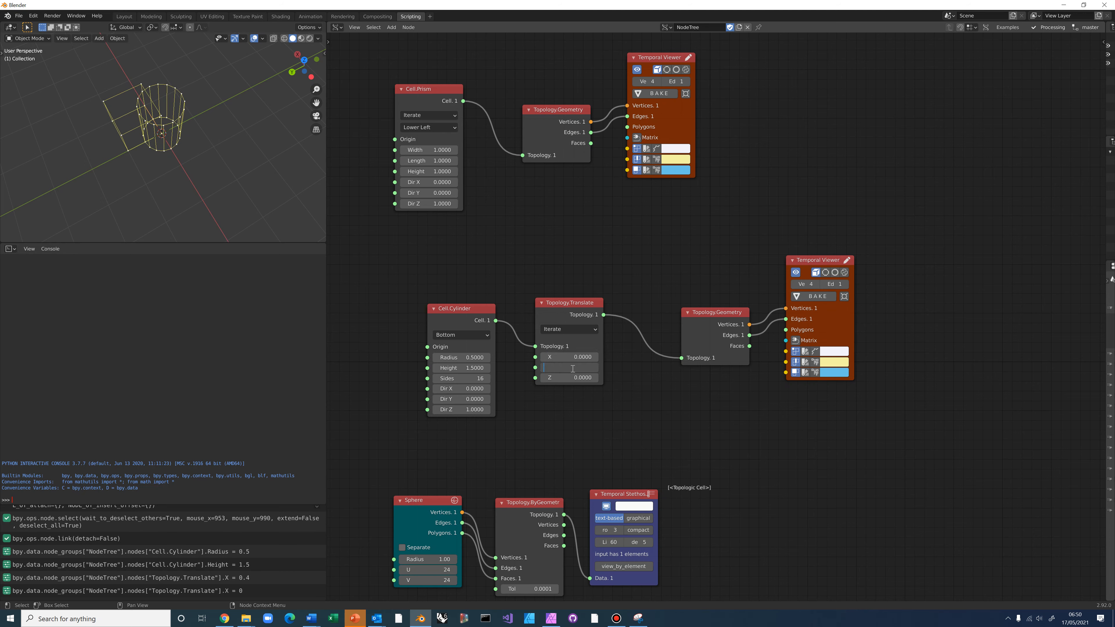
text(0.4)
key(Return)
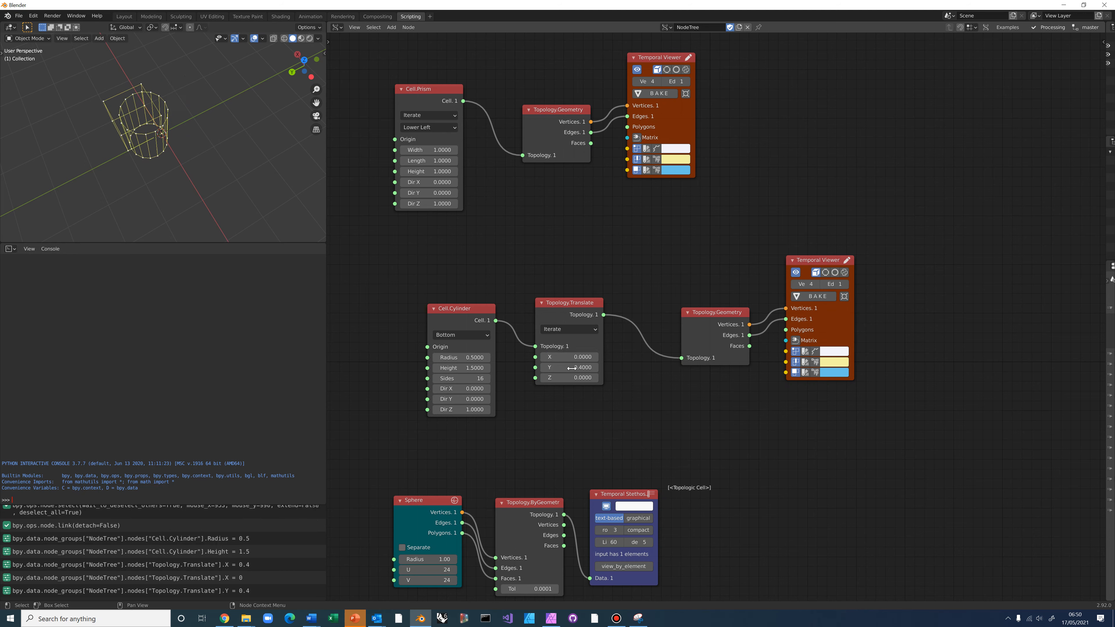
click(572, 368)
key(BackSpace)
text(-0.4)
key(Return)
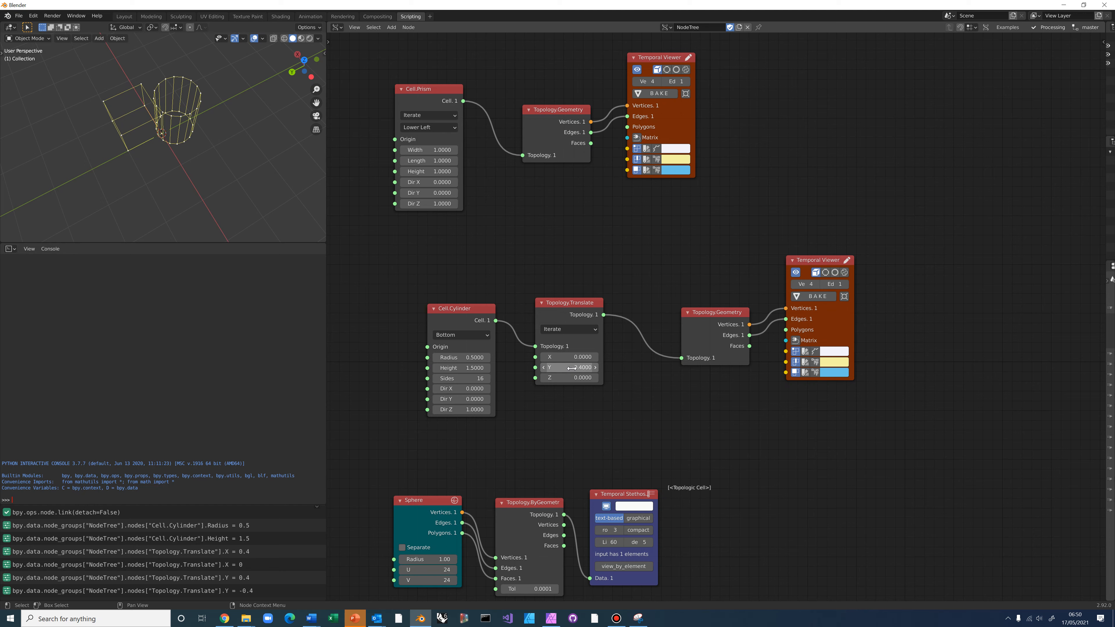
click(571, 367)
key(BackSpace)
text(-0.25)
key(Return)
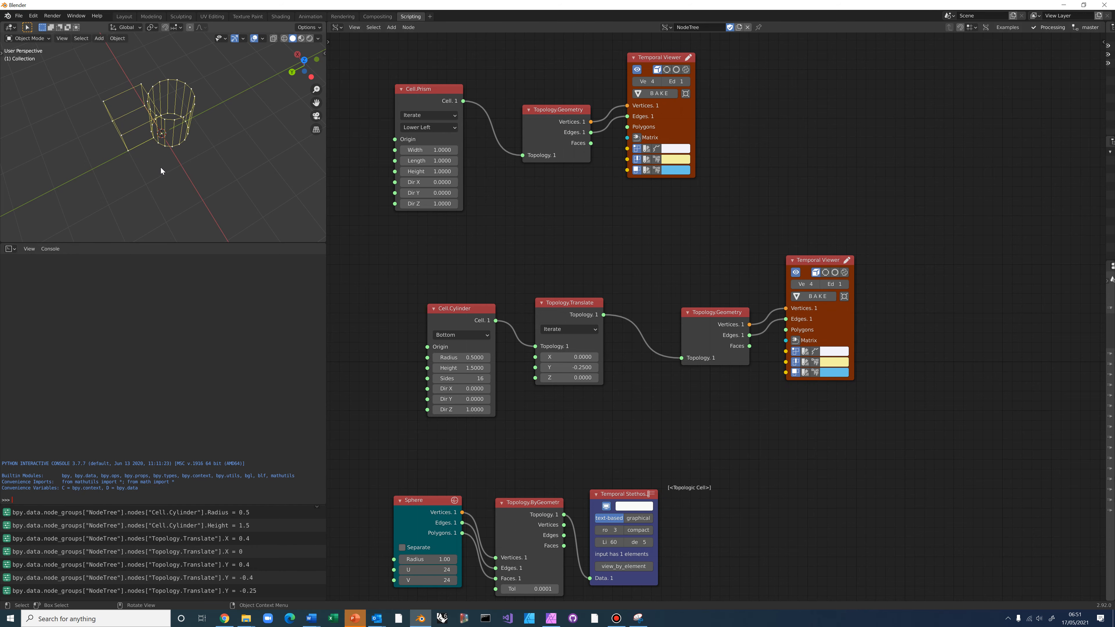
mouse_move(161, 167)
middle_down()
mouse_move(163, 200)
mouse_move(158, 160)
middle_up()
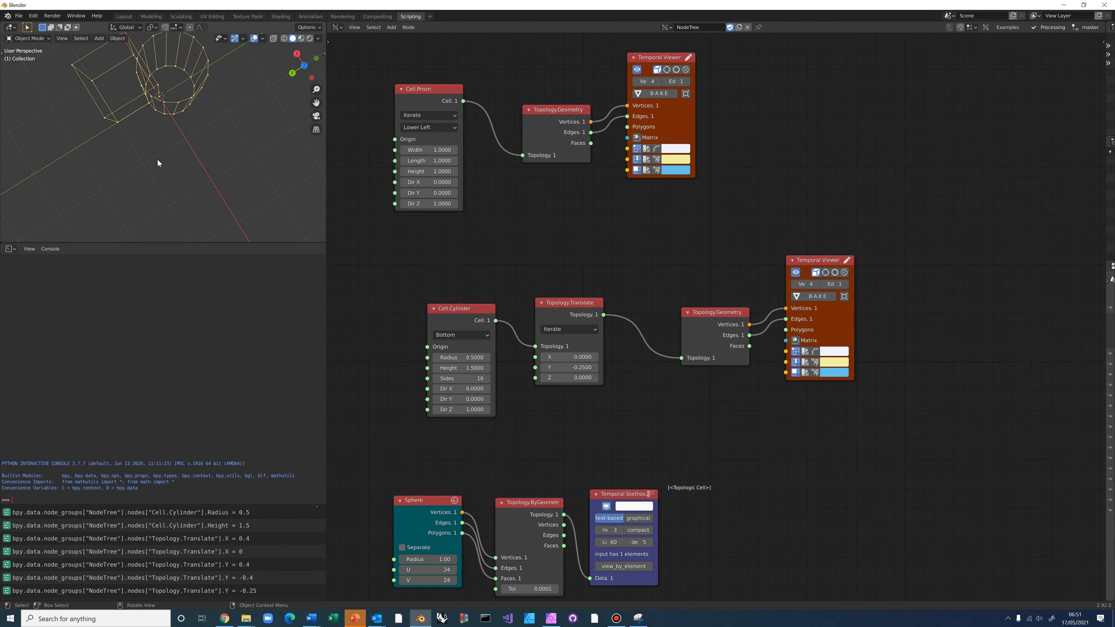
Reset the cylinder's Y offset to 0 and set its X offset to -0.2
click(568, 367)
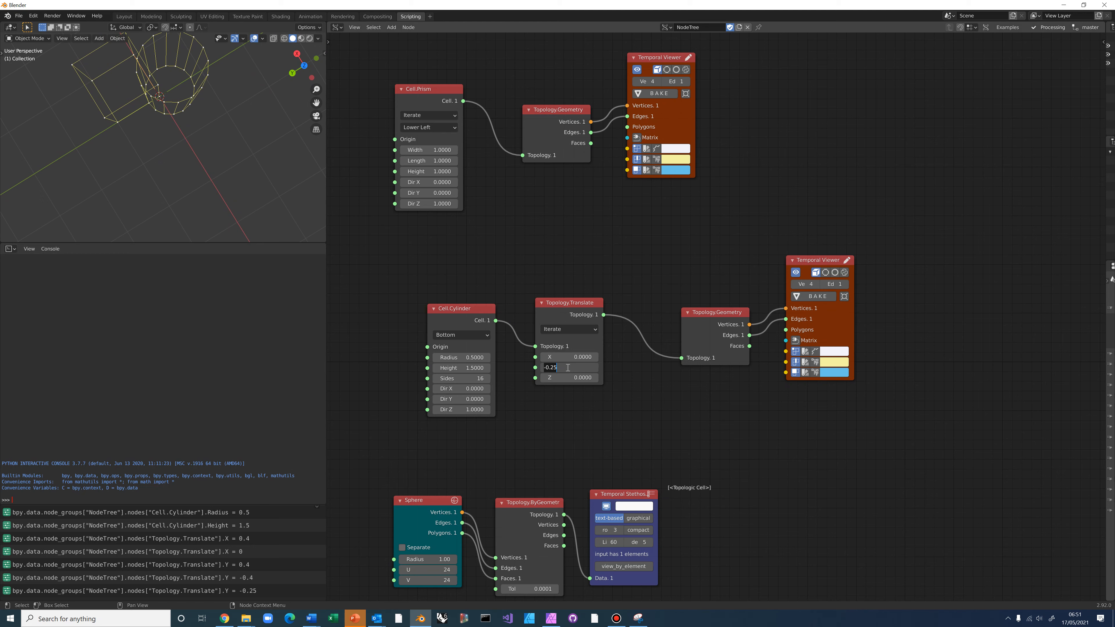
key(BackSpace)
key(Return)
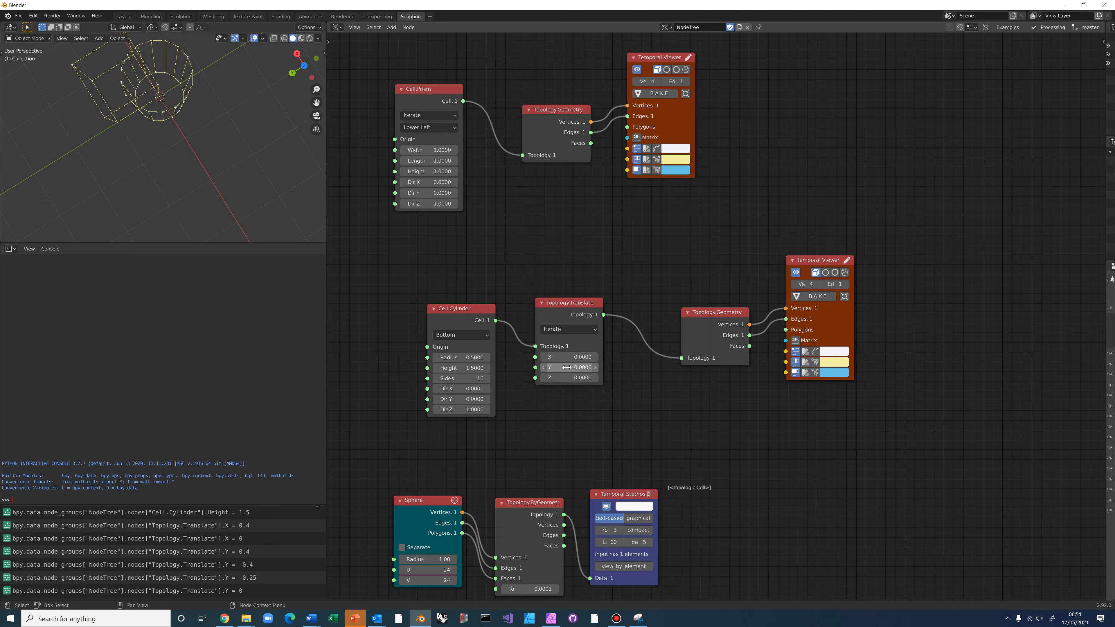
click(580, 357)
key(BackSpace)
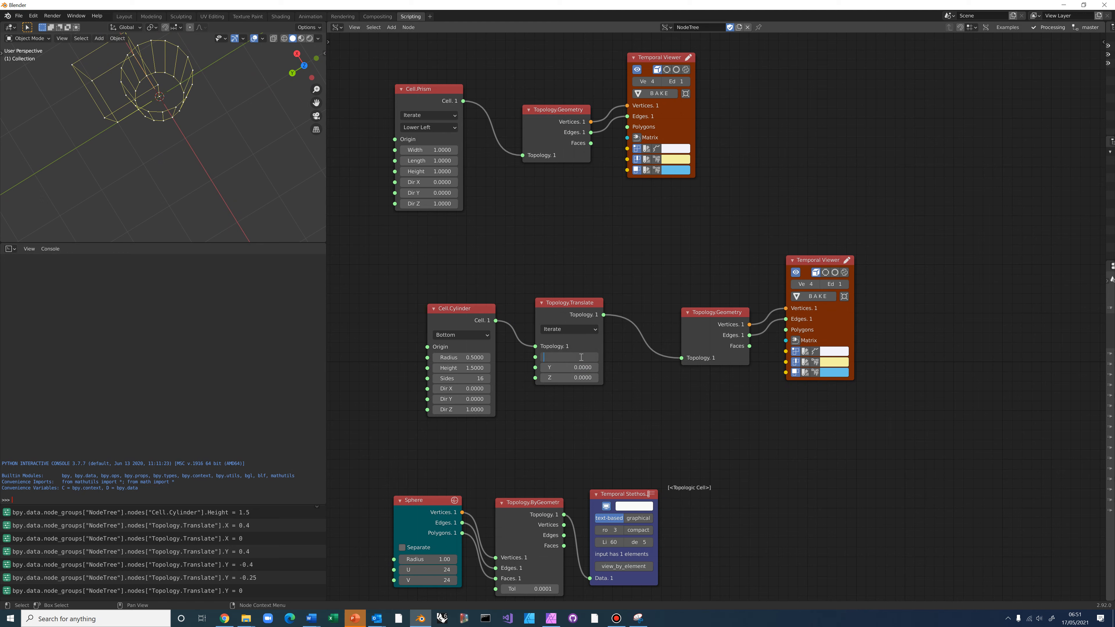
text(-0.2)
key(Return)
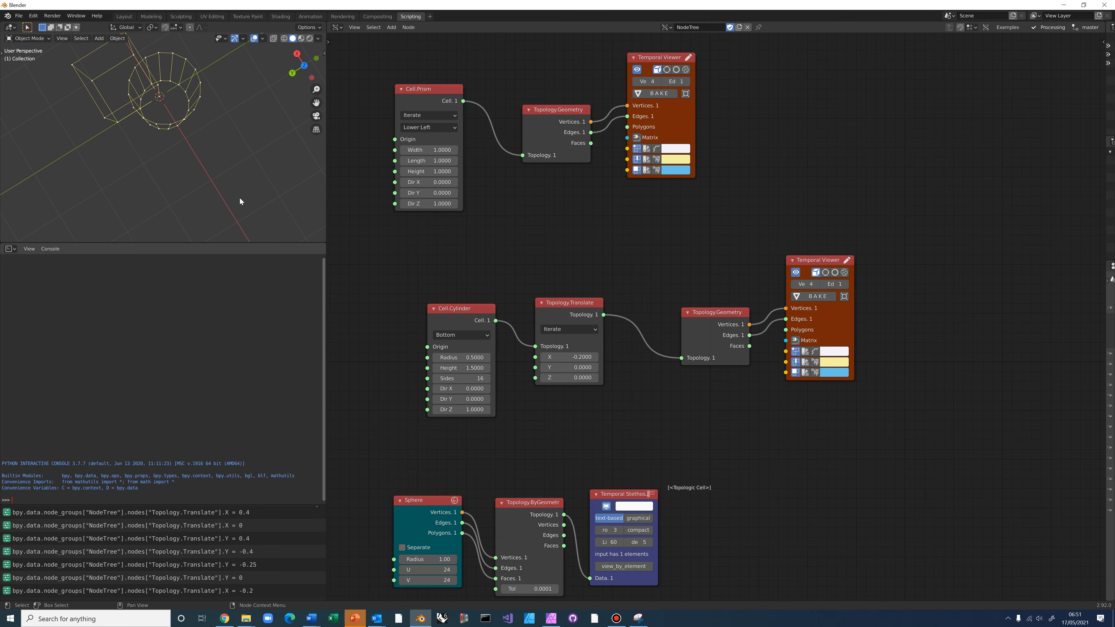
middle_drag(165, 146, 153, 125)
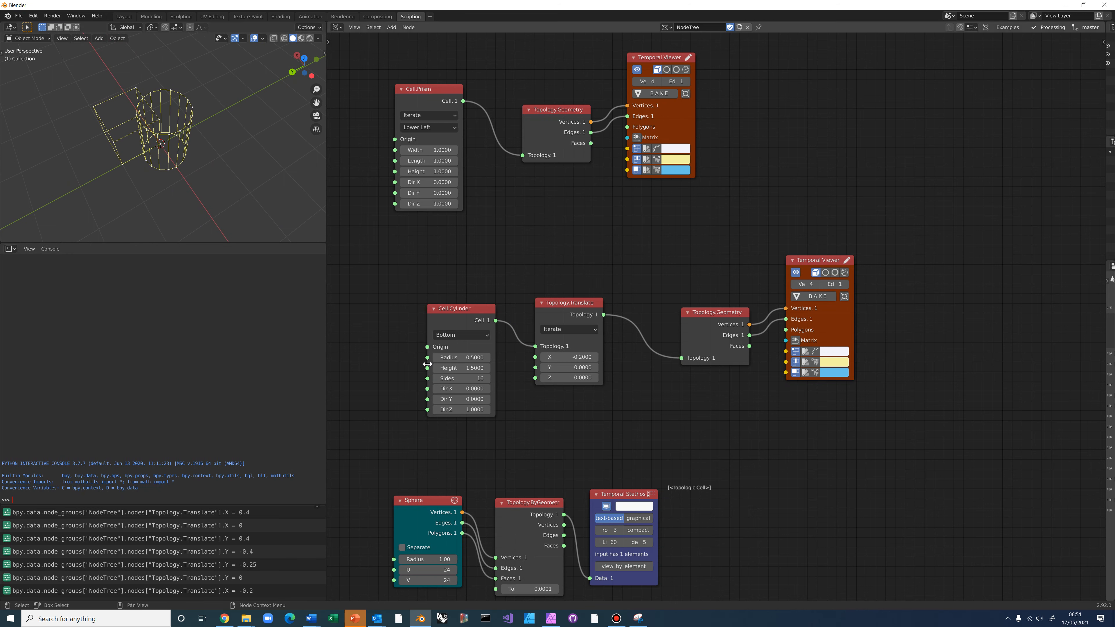
Duplicate the Topology.Geometry and viewer nodes for the sphere, delete the Stethoscope, and link the sphere topology
drag(650, 207, 878, 401)
key(ctrl+c)
key(ctrl+v)
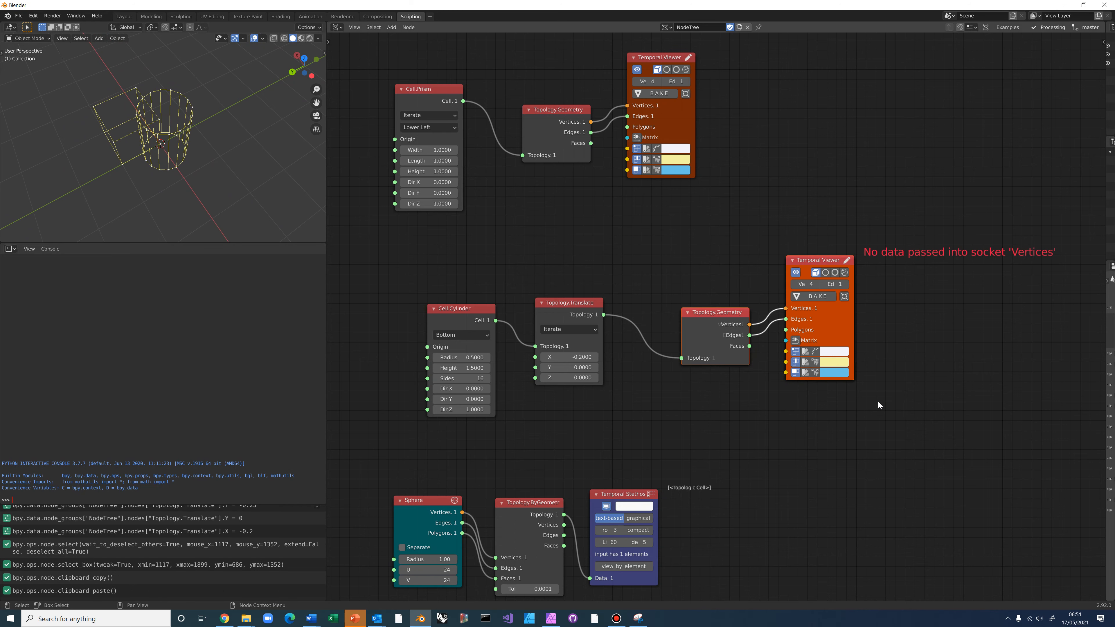
drag(712, 309, 744, 459)
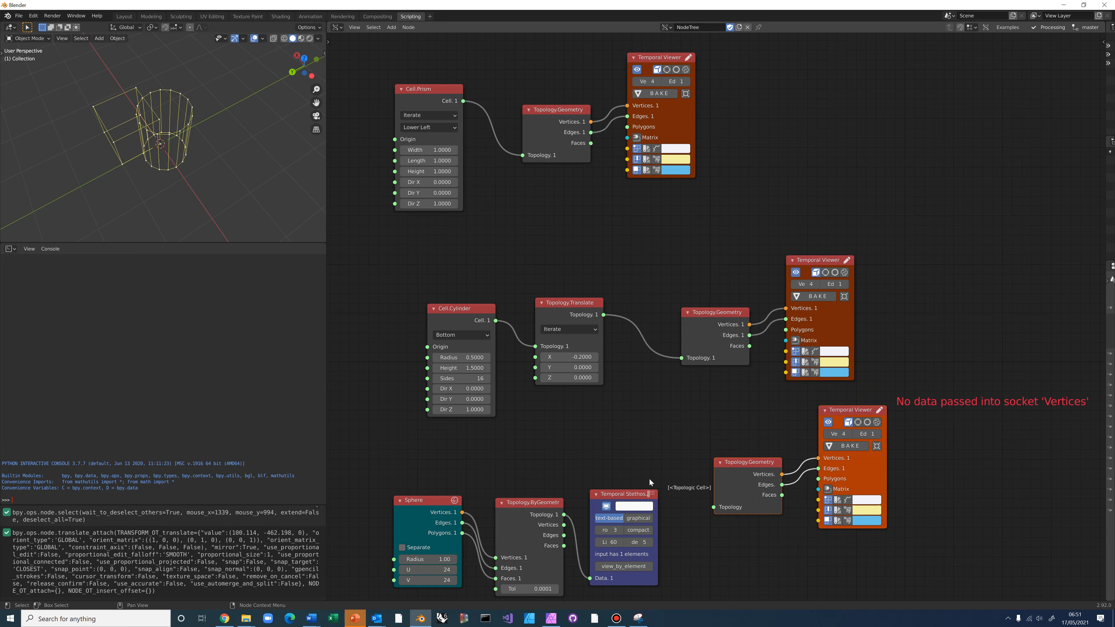
click(635, 492)
drag(636, 475, 645, 436)
key(Delete)
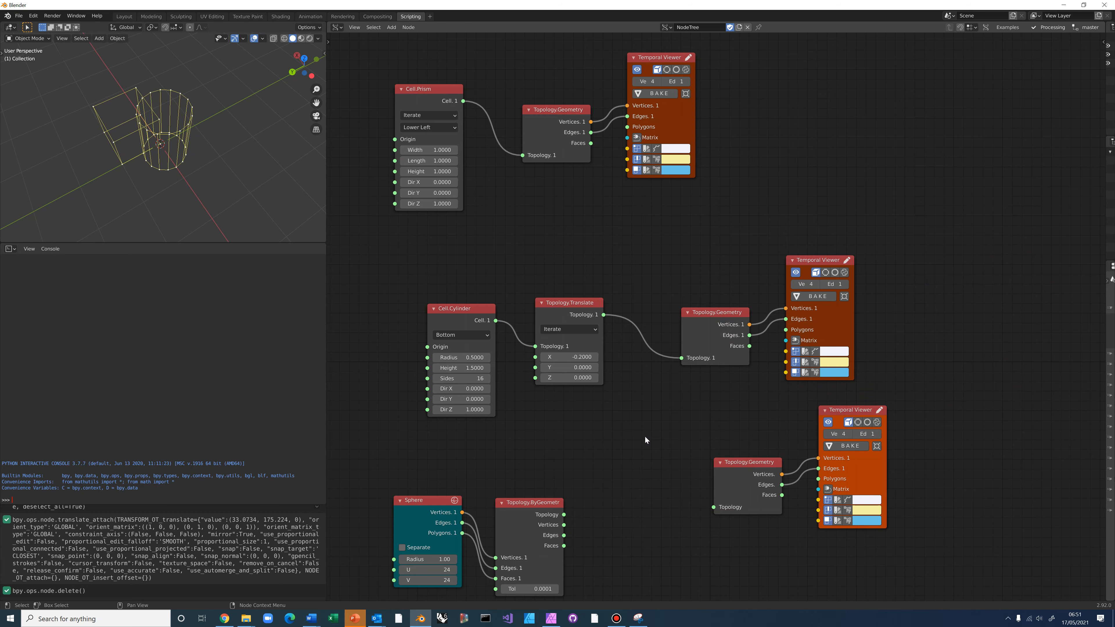
drag(565, 517, 723, 509)
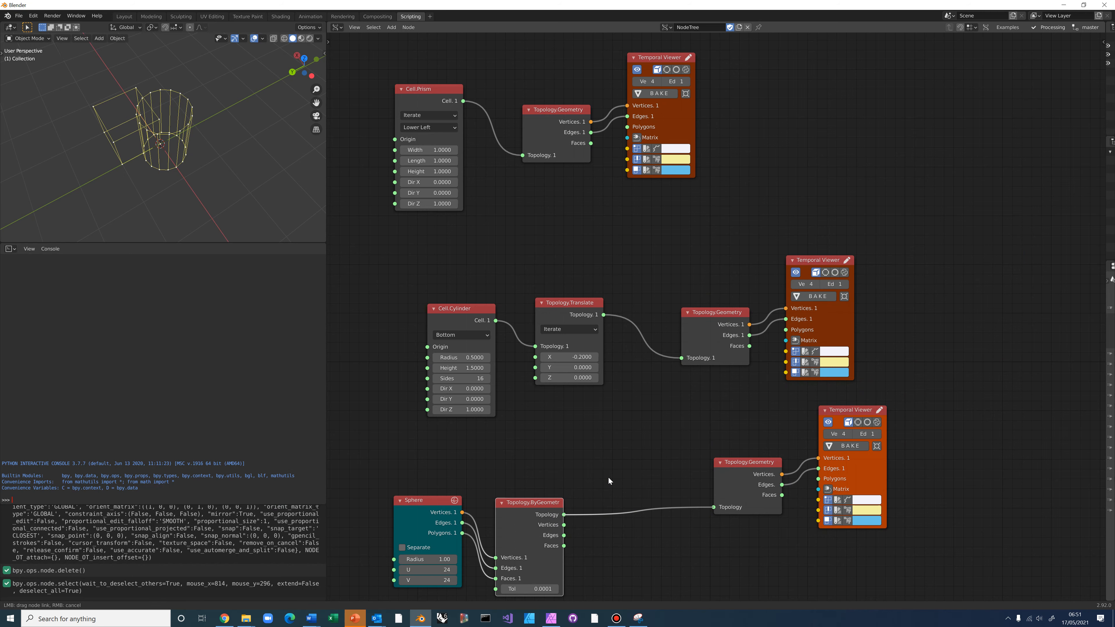
Copy the cylinder's Topology.Translate node and insert it into the sphere chain
middle_drag(219, 189, 314, 260)
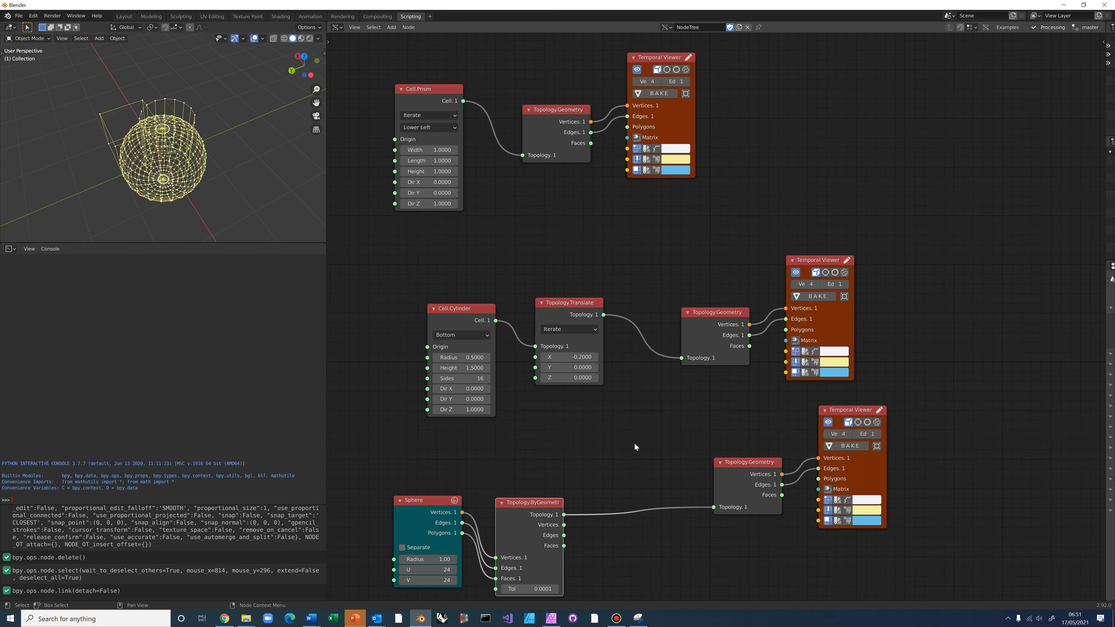
middle_drag(624, 340, 614, 233)
click(564, 196)
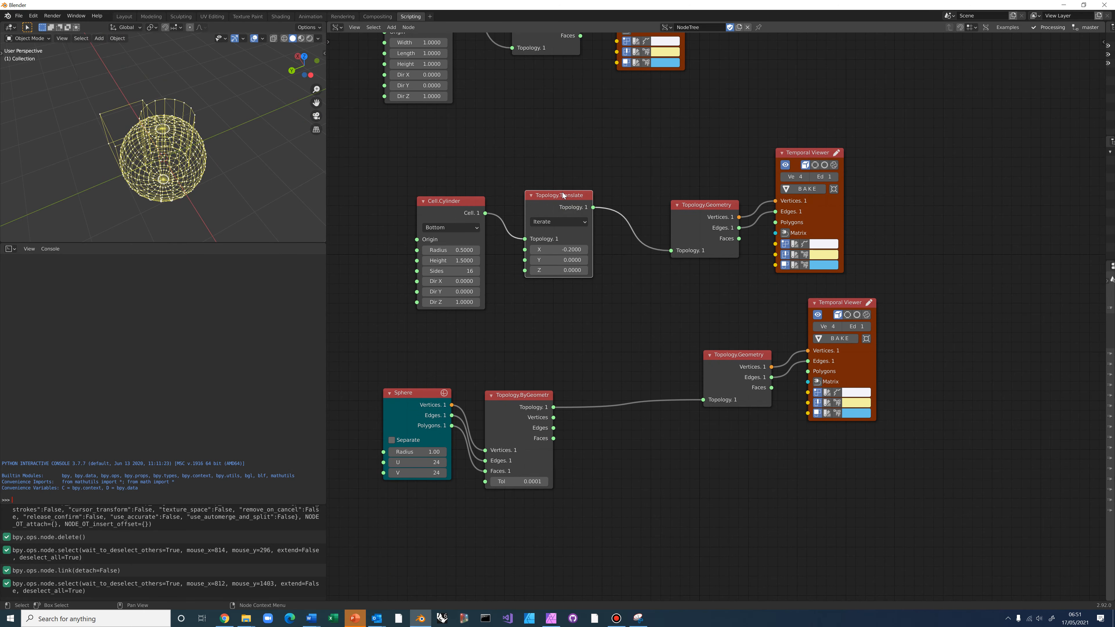
key(ctrl+c)
key(ctrl+v)
drag(565, 205, 631, 387)
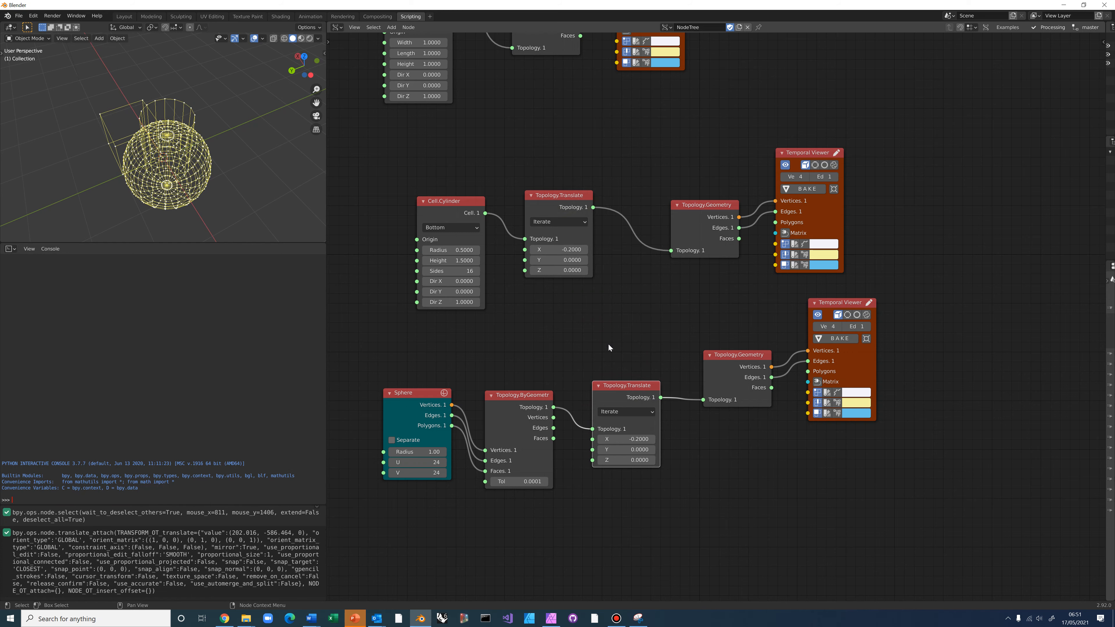
Set the sphere's X offset to 0 and try Y offsets of -0.5 and 0.75
mouse_move(213, 184)
middle_down()
mouse_move(198, 209)
mouse_move(188, 197)
mouse_move(269, 183)
mouse_move(222, 186)
middle_up()
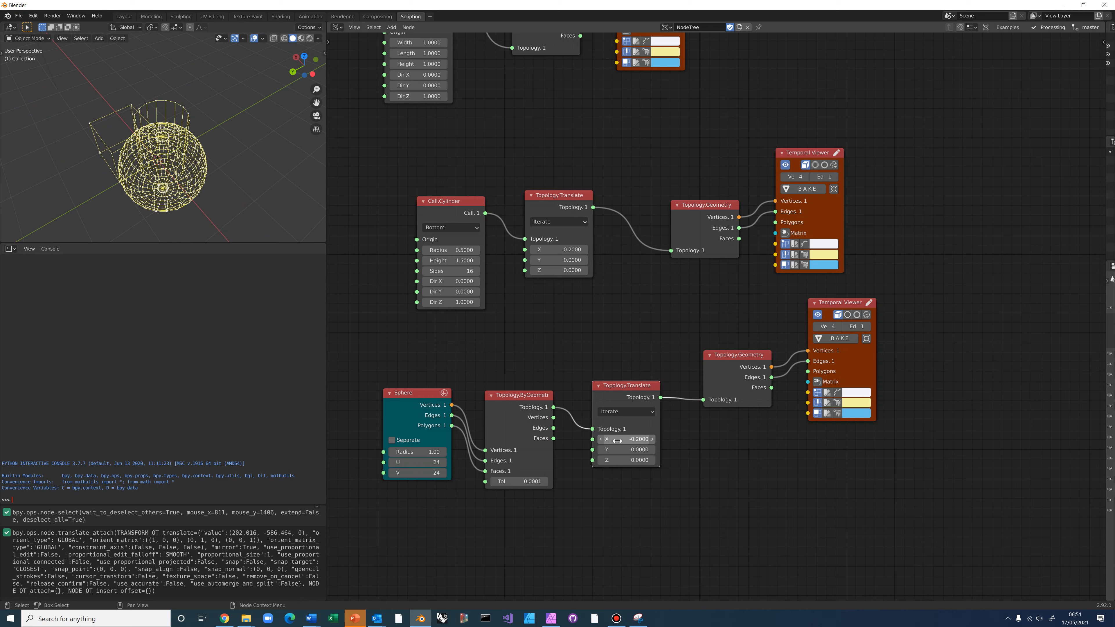
click(636, 440)
key(BackSpace)
key(Return)
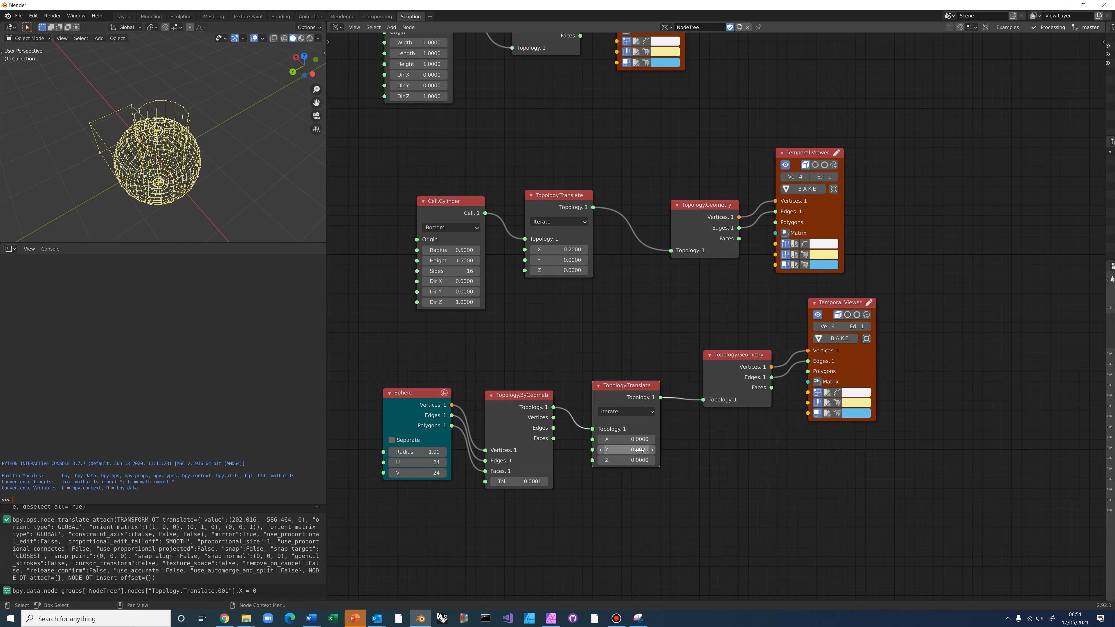
click(638, 450)
key(BackSpace)
text(-0.5)
key(Return)
click(639, 450)
key(BackSpace)
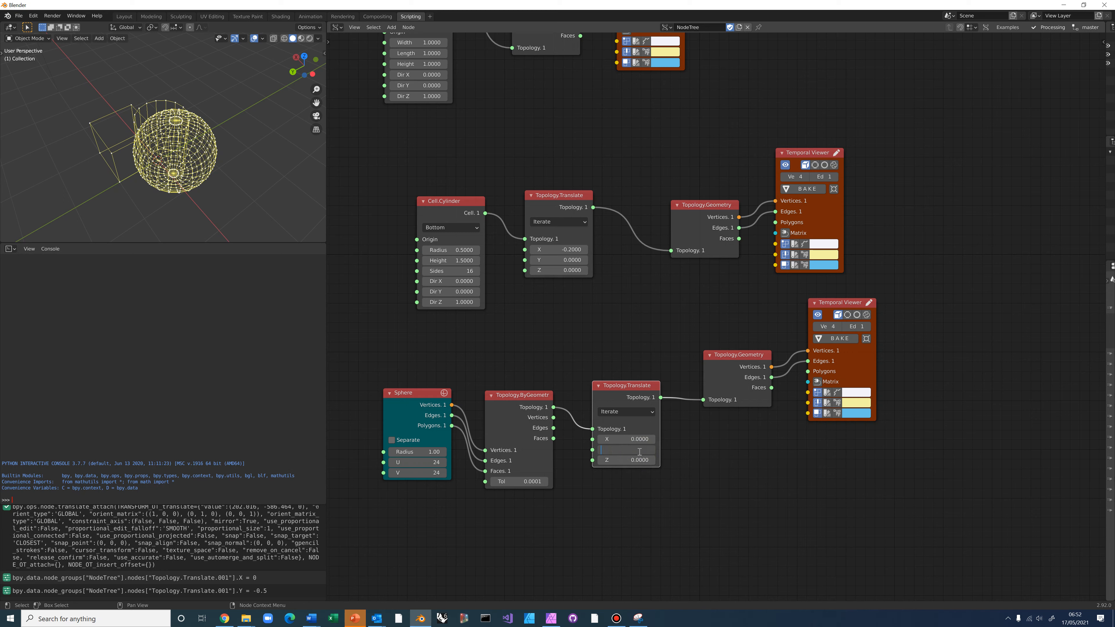
text(0.75)
key(Return)
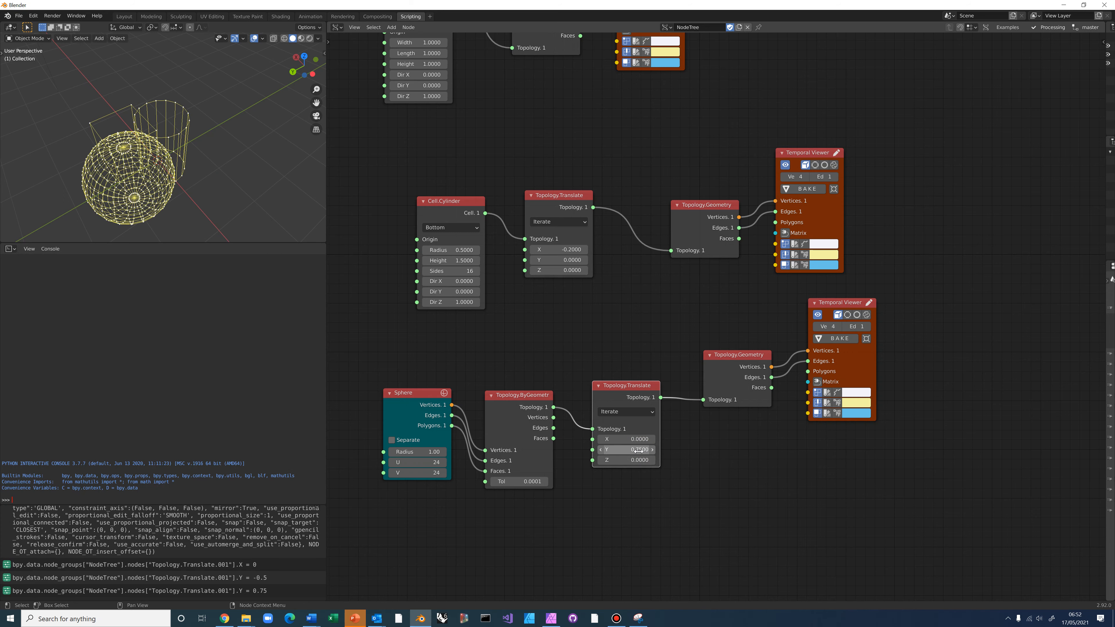
middle_drag(179, 152, 159, 206)
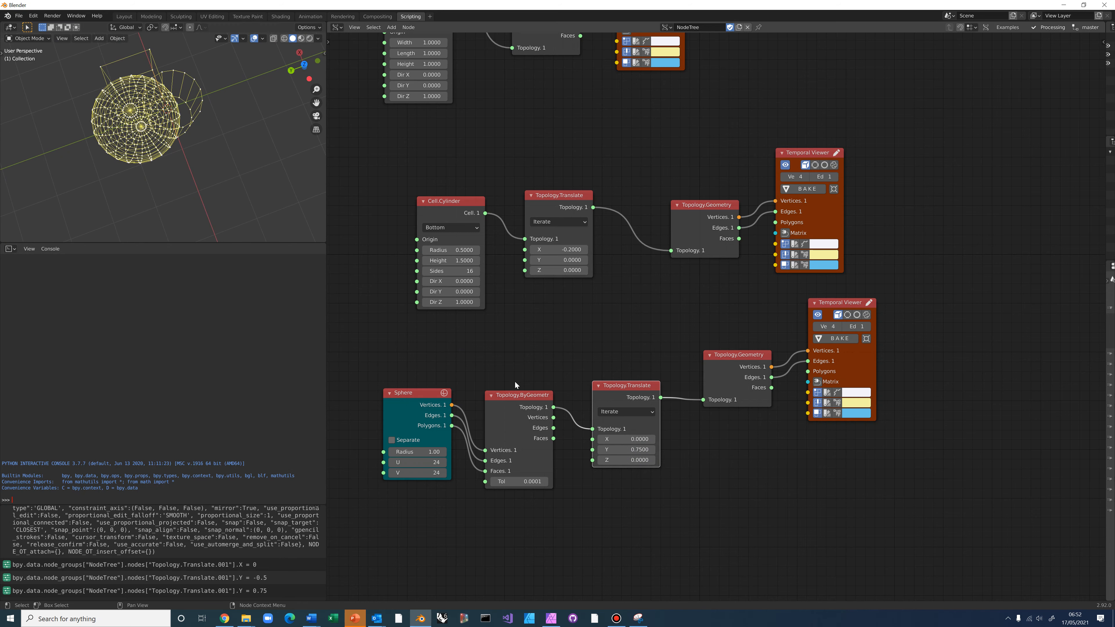
Change the Sphere node radius to 0.5, then to 0.75
click(429, 452)
key(BackSpace)
text(0.5)
key(Return)
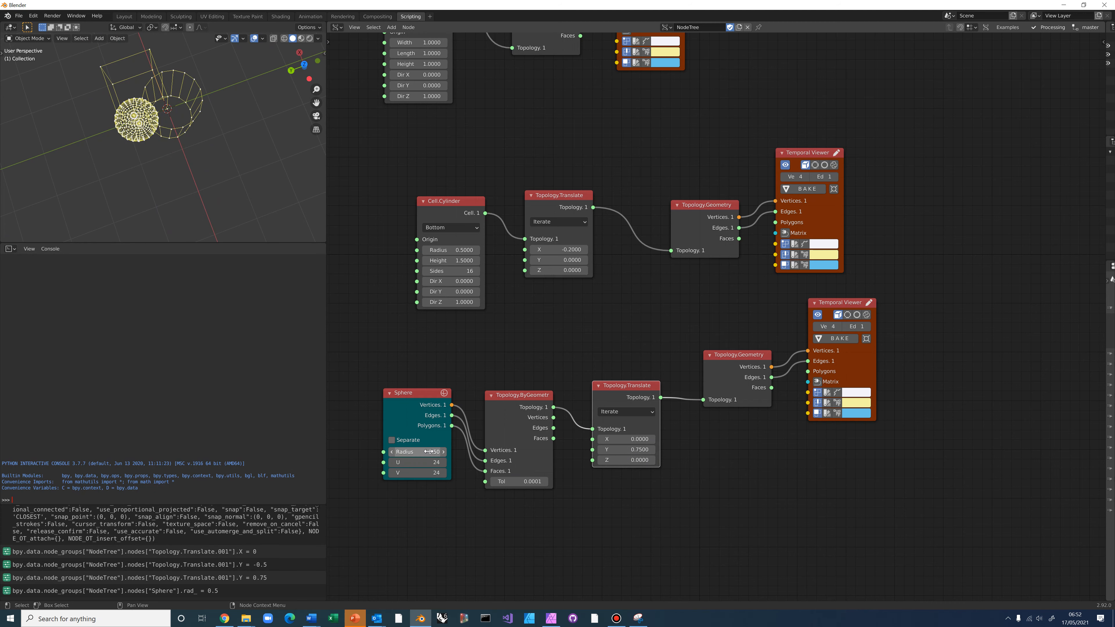
click(421, 452)
key(BackSpace)
text(0.75)
key(Return)
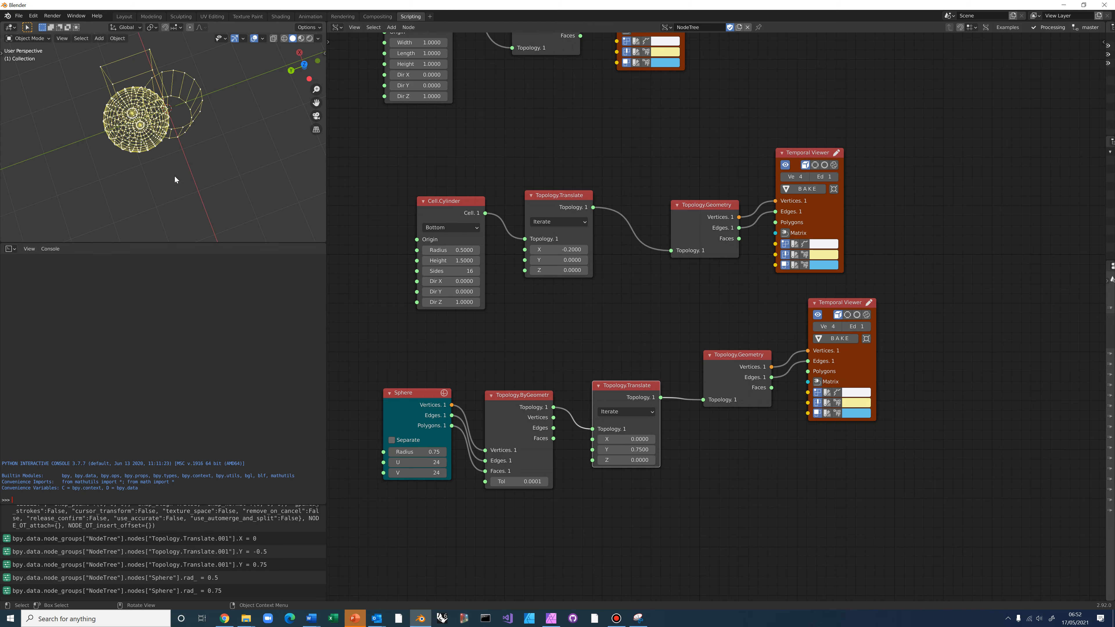
Raise the sphere to Z offset 0.75 and set its Y offset to 1
middle_drag(184, 175, 172, 111)
middle_drag(195, 203, 227, 137)
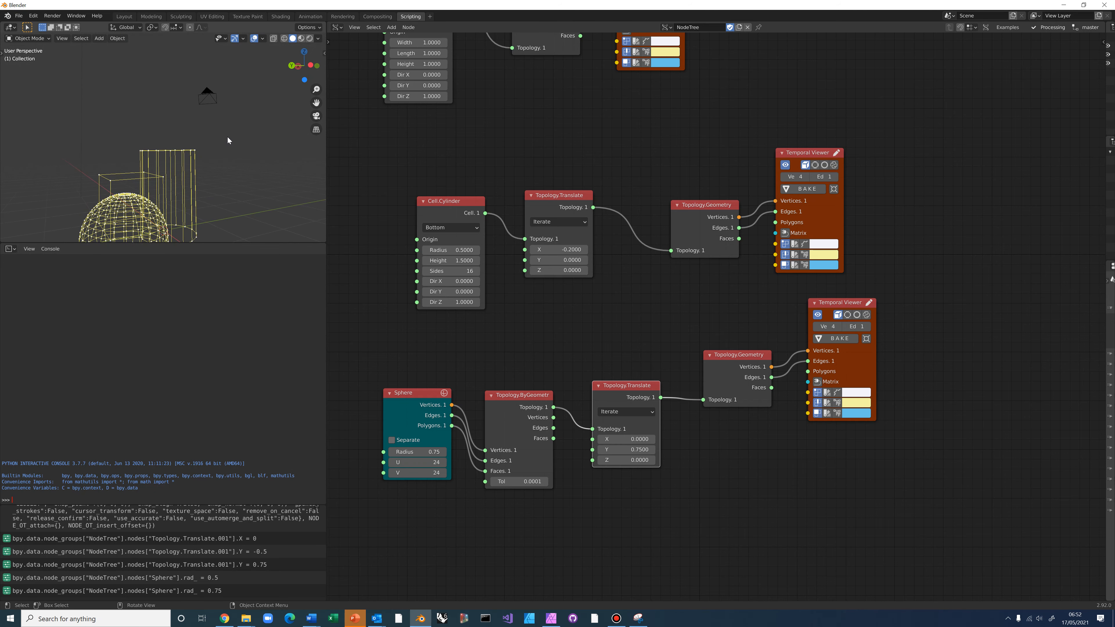
click(628, 460)
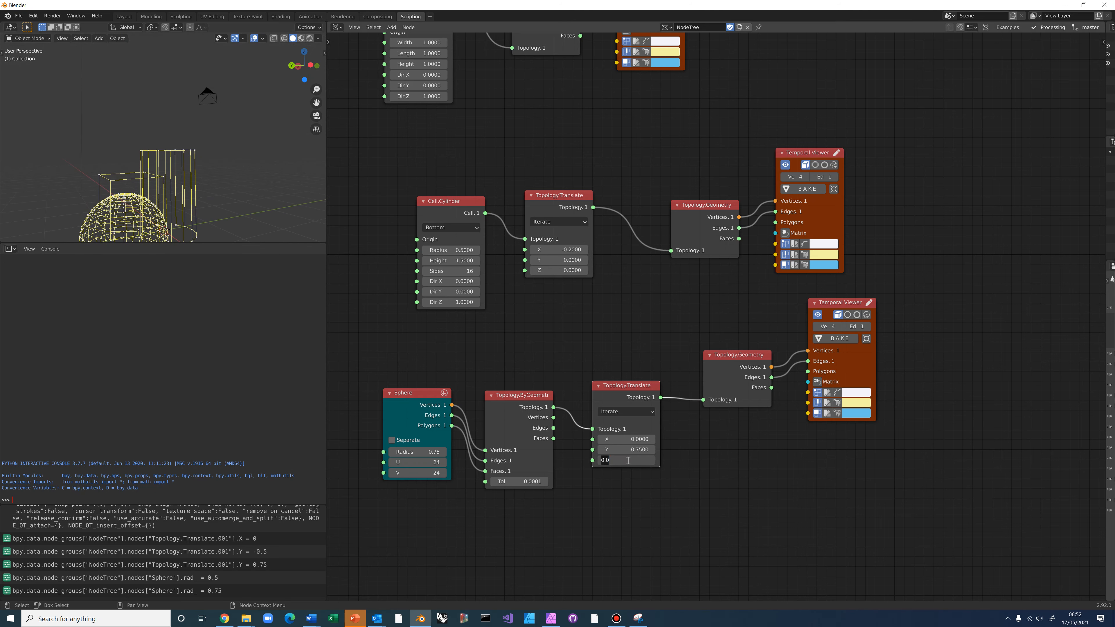
key(BackSpace)
text(0.75)
key(Return)
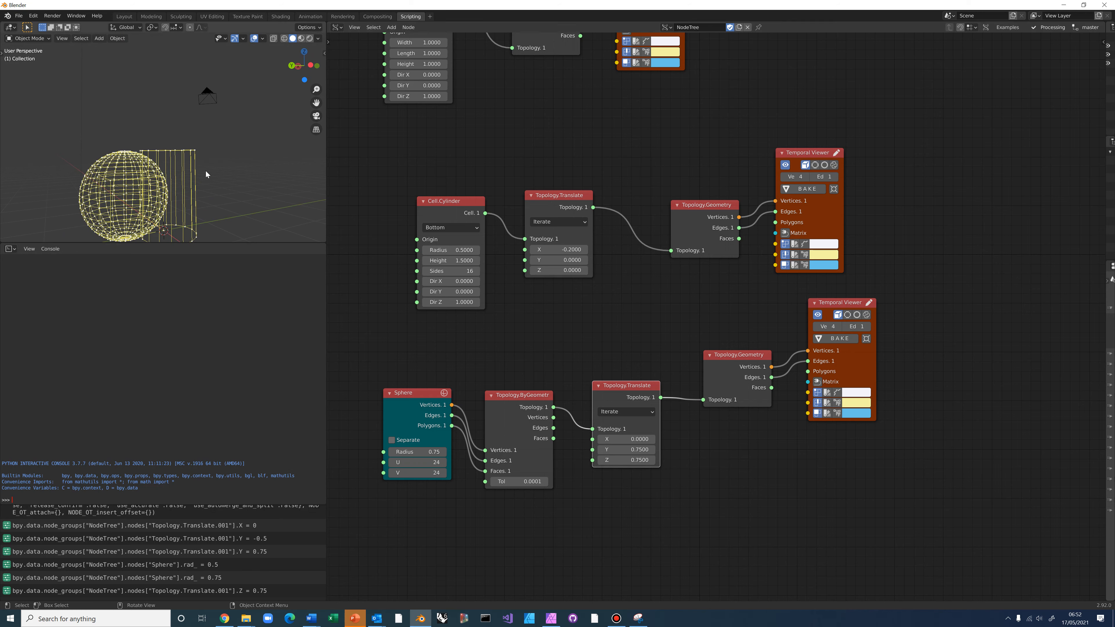
middle_drag(206, 172, 202, 85)
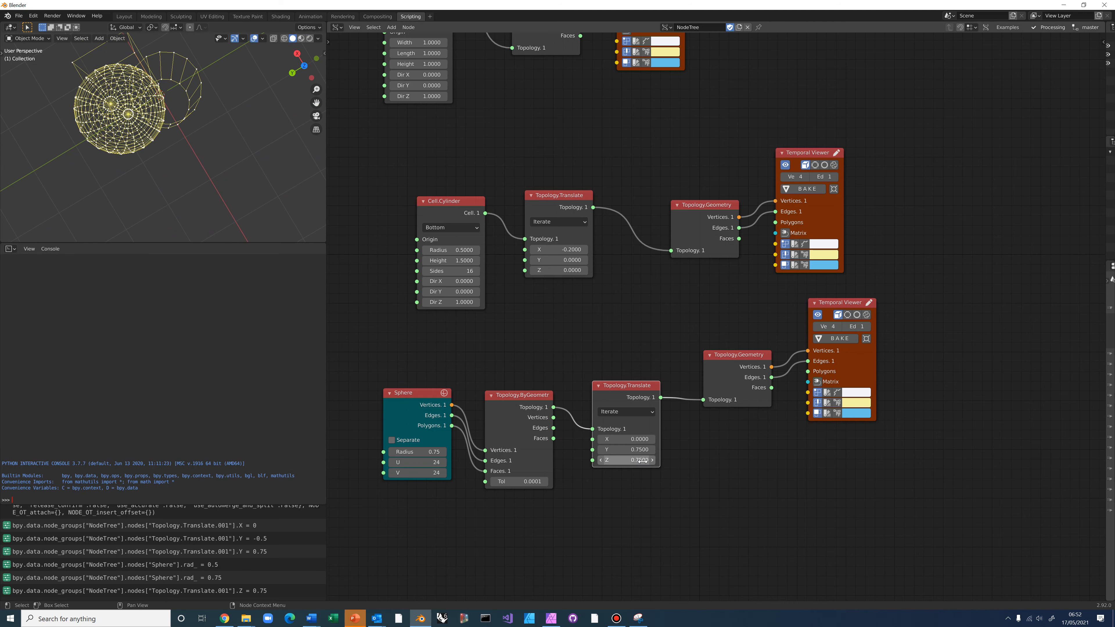
click(641, 449)
key(BackSpace)
text(1)
key(Return)
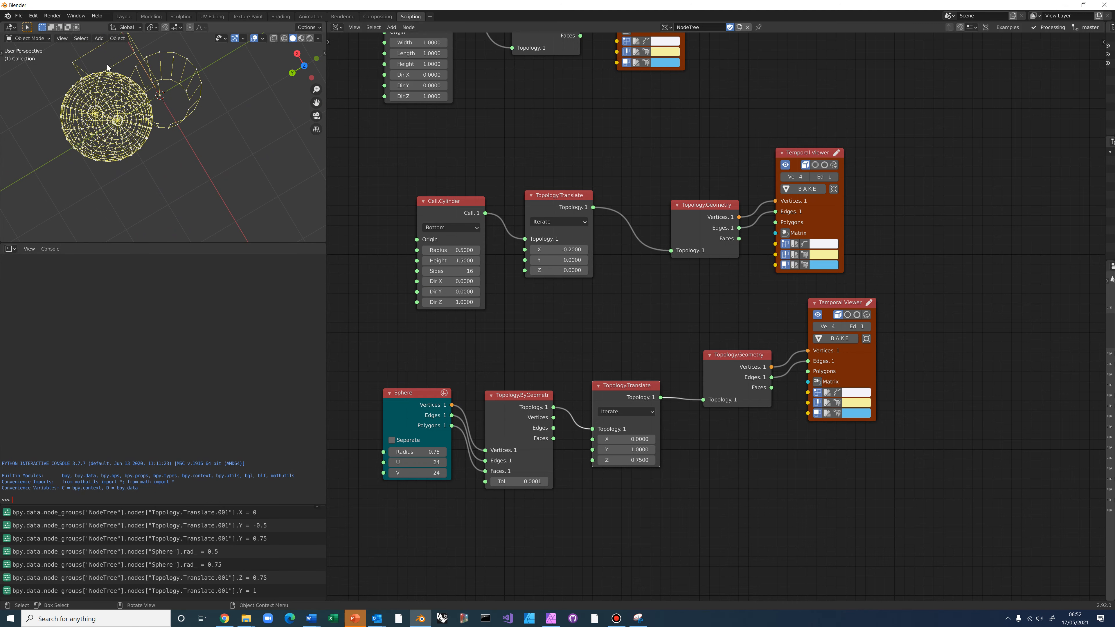
middle_drag(109, 67, 116, 110)
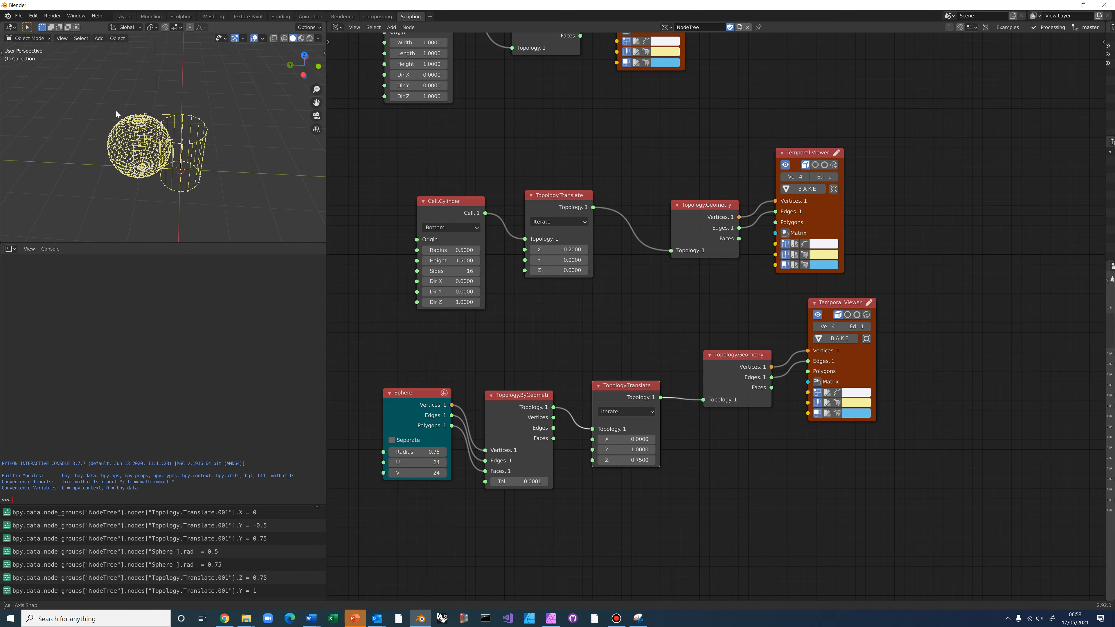
Zoom out to frame all three cell chains and search nodes for 'bykey'
scroll(533, 325, down, 2)
scroll(531, 325, down, 1)
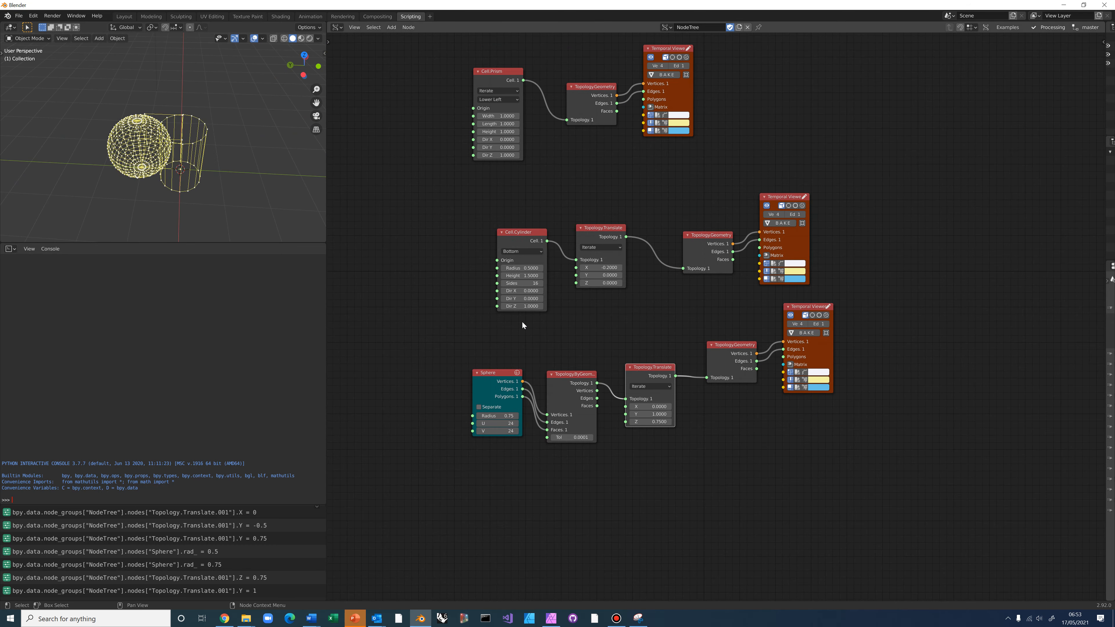
middle_drag(478, 320, 374, 317)
scroll(533, 317, down, 1)
scroll(549, 316, down, 1)
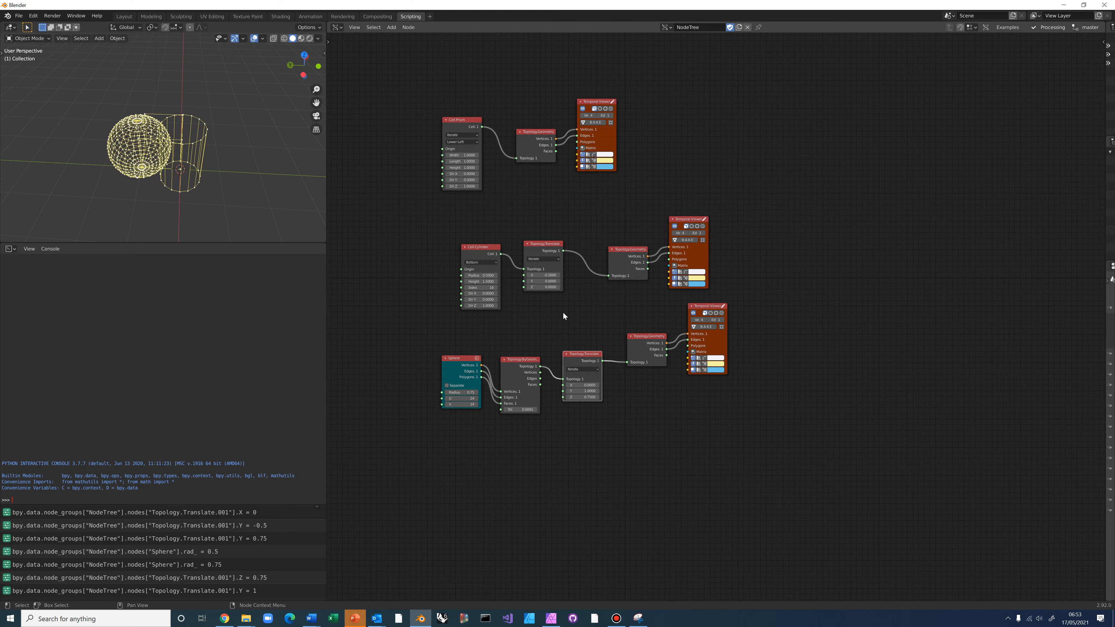
scroll(557, 314, down, 1)
middle_drag(554, 316, 461, 347)
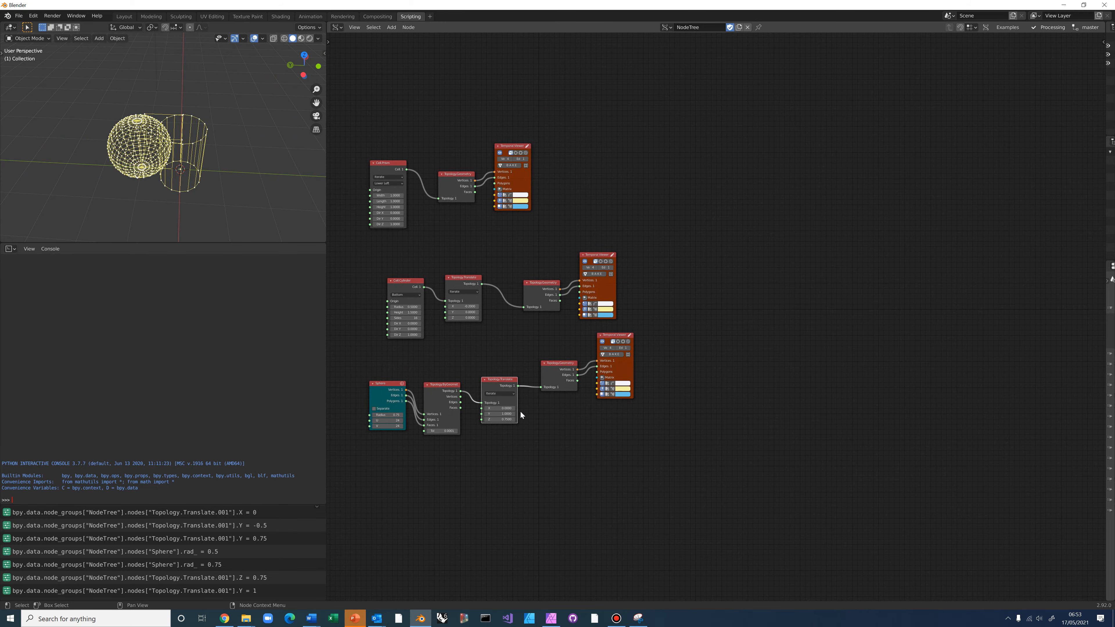
middle_drag(716, 258, 752, 245)
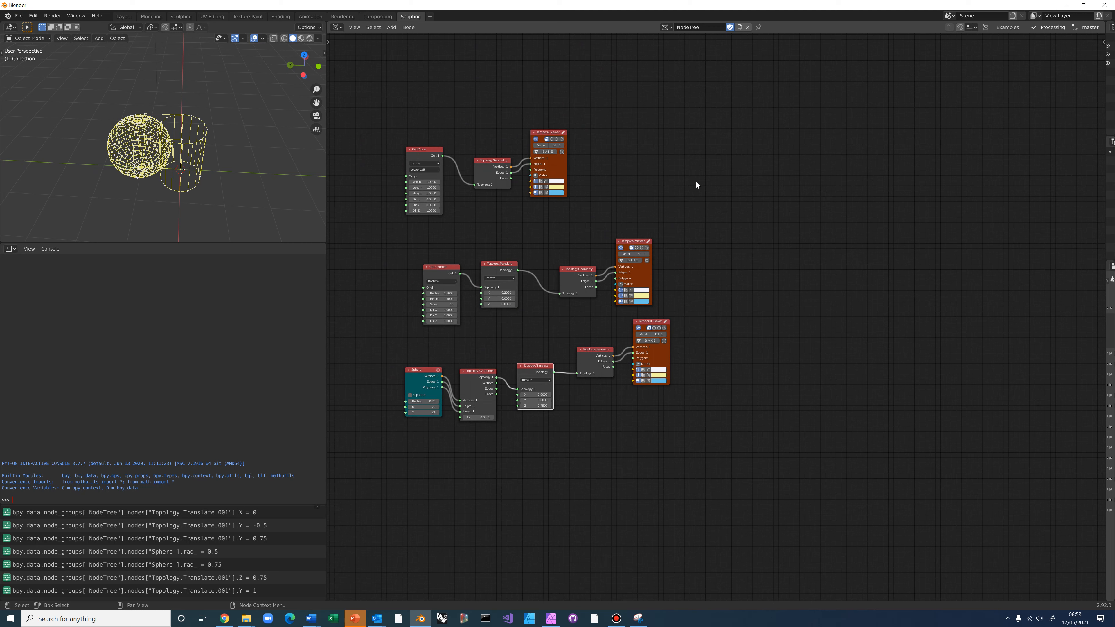
middle_drag(698, 225, 713, 267)
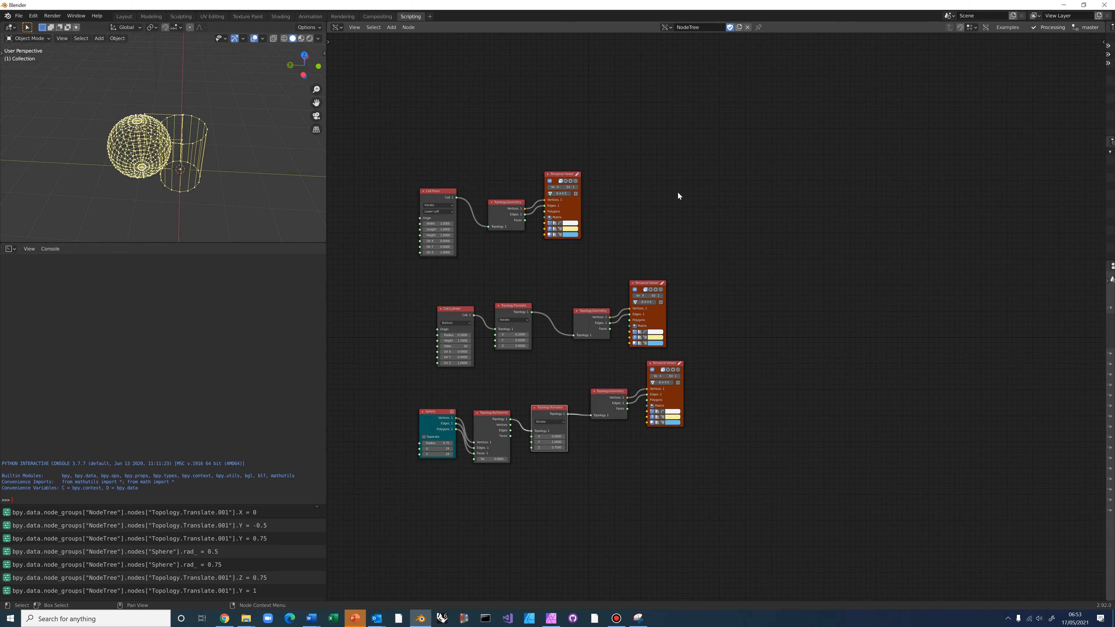
key(alt)
key(alt+space)
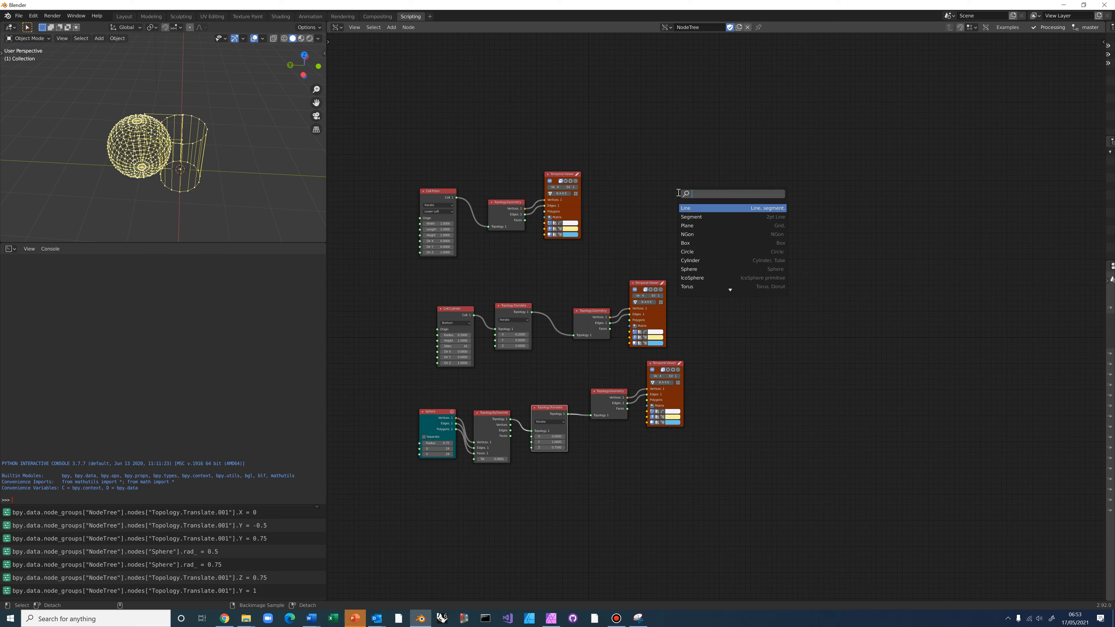
text(bykeys)
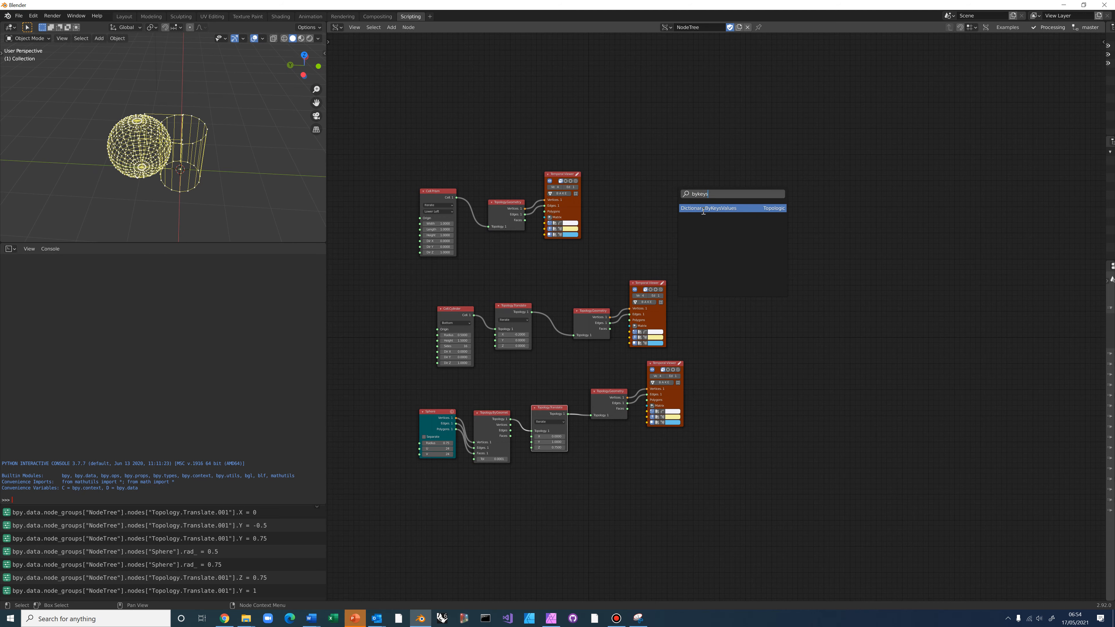
Add a Dictionary.ByKeysValues node with key 'id' and value 'Prism'
click(713, 210)
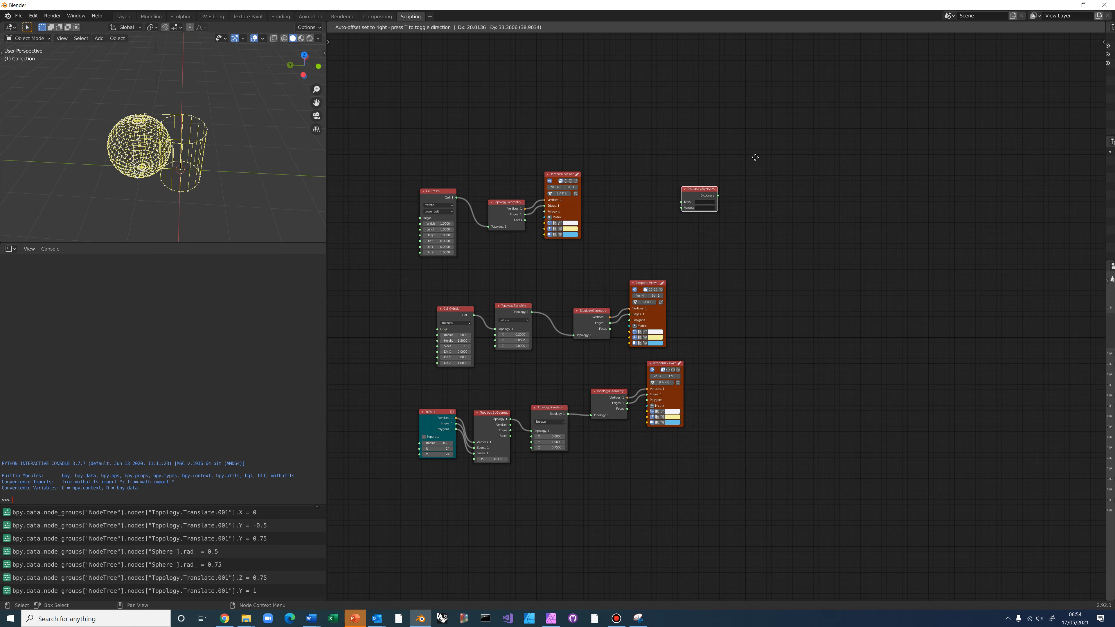
click(733, 131)
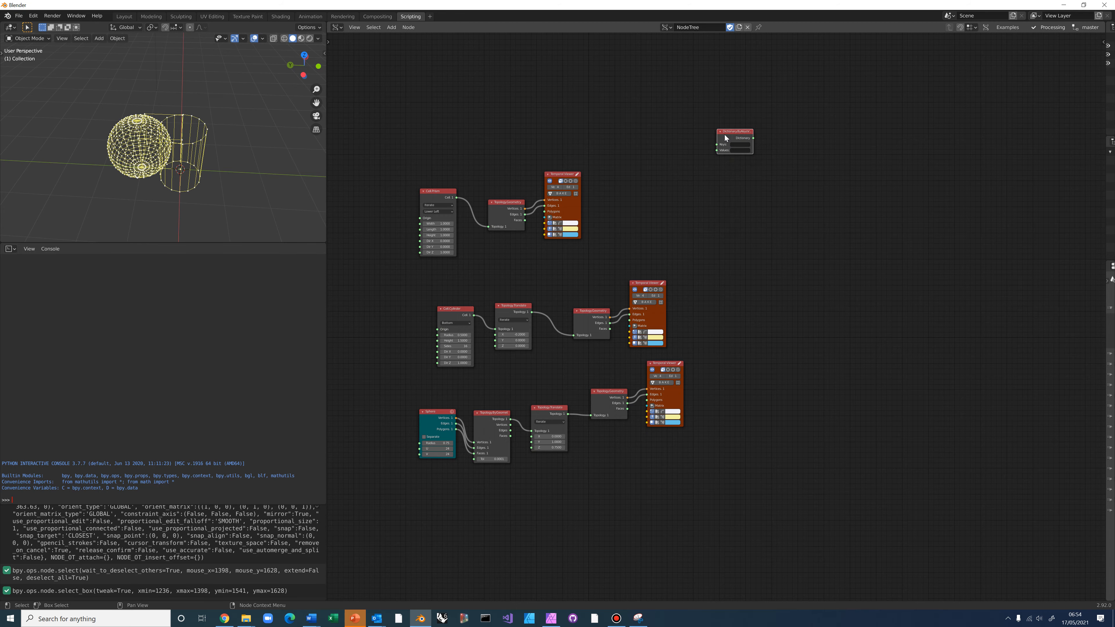
drag(724, 135, 677, 159)
scroll(677, 160, up, 5)
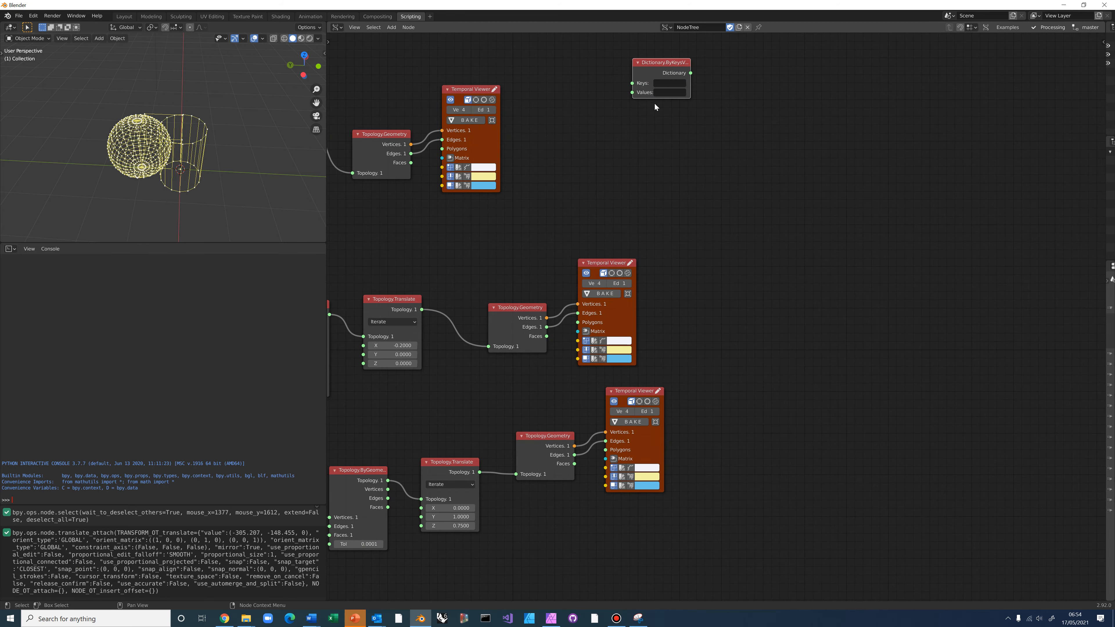
scroll(622, 303, up, 3)
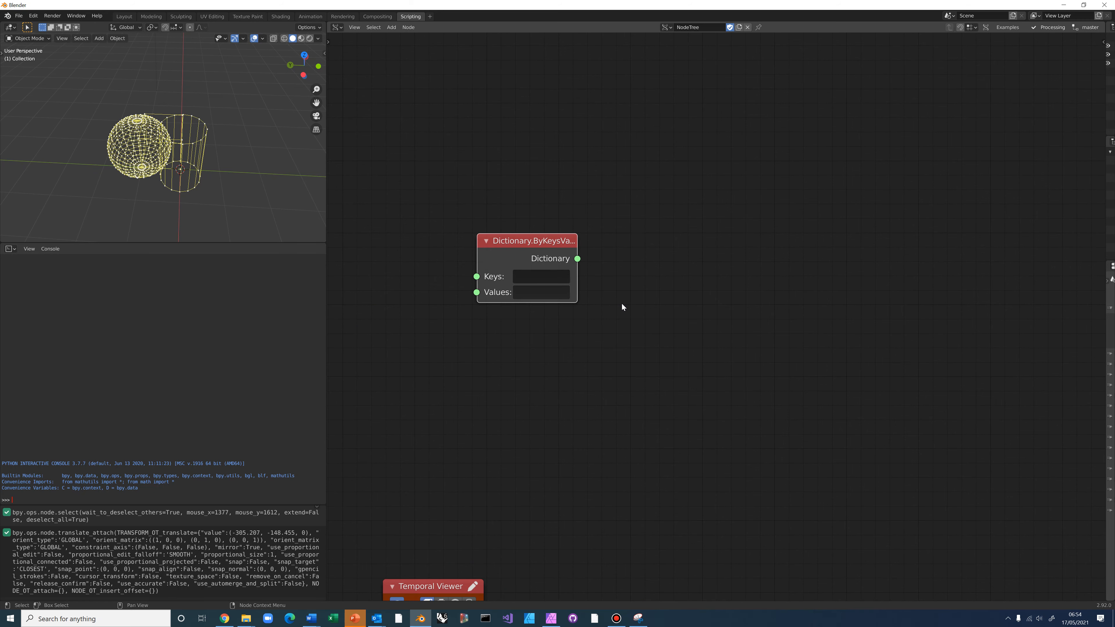
text(id)
click(531, 293)
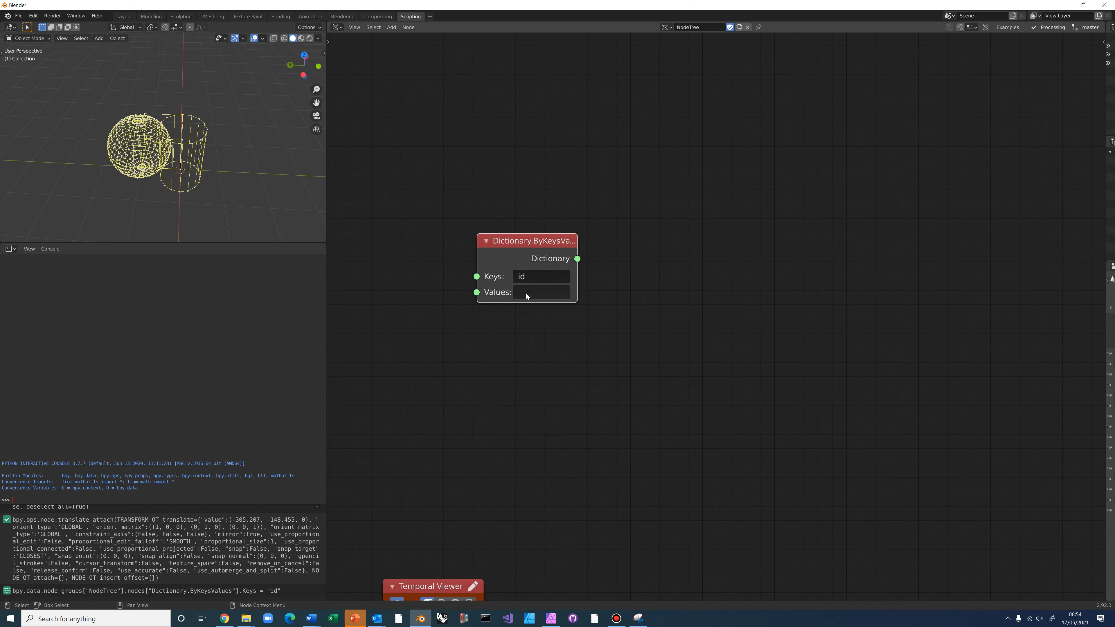
text(Prism)
click(559, 329)
drag(539, 246, 561, 336)
Duplicate the dictionary node twice, giving the copies values 'Cylinder' and 'Sphere'
key(ctrl+c)
key(ctrl+v)
key(ctrl+v)
drag(545, 211, 666, 290)
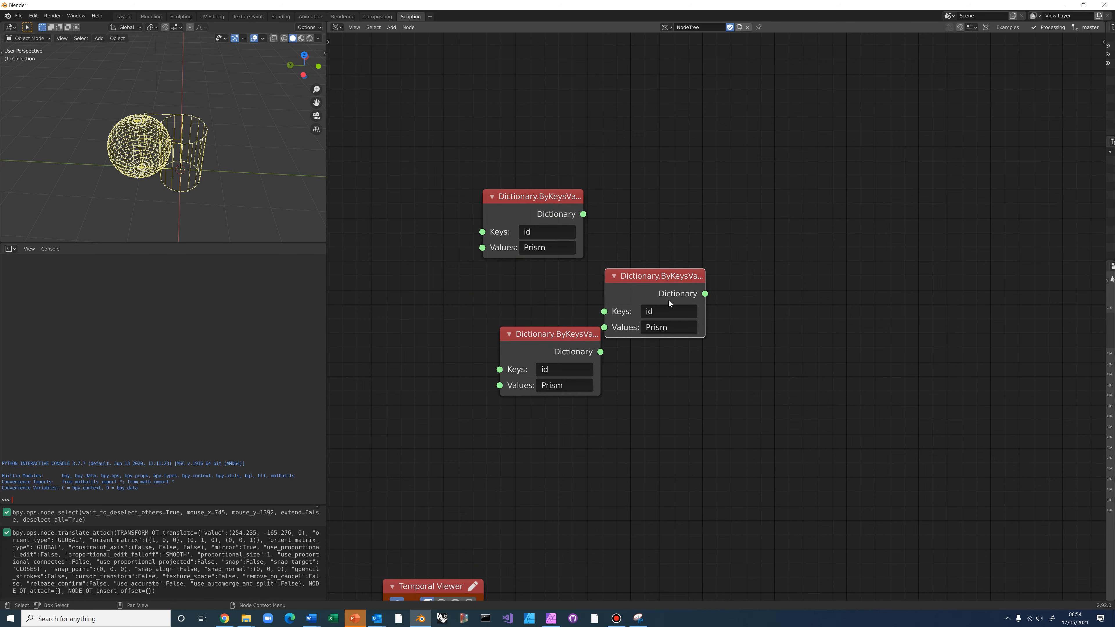
click(659, 328)
text(Cylinder)
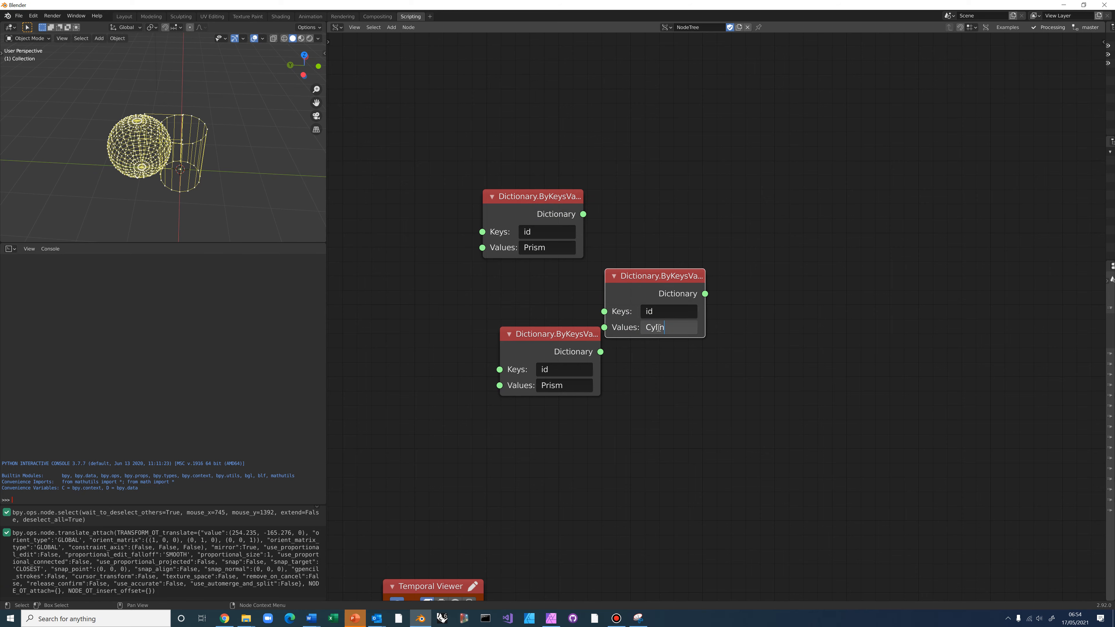
click(688, 362)
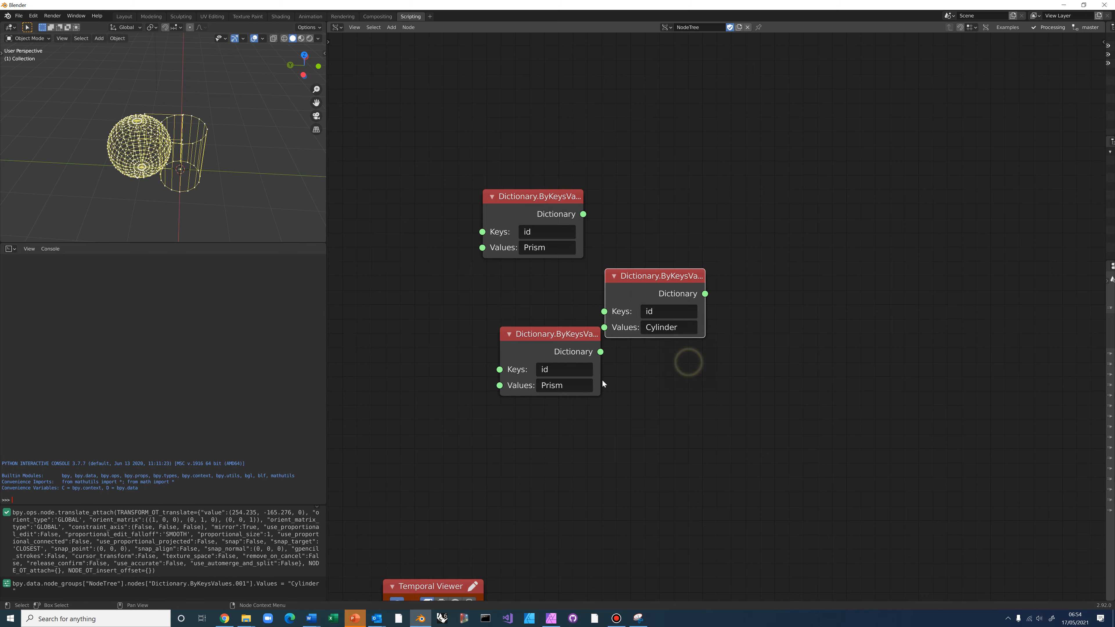
click(556, 385)
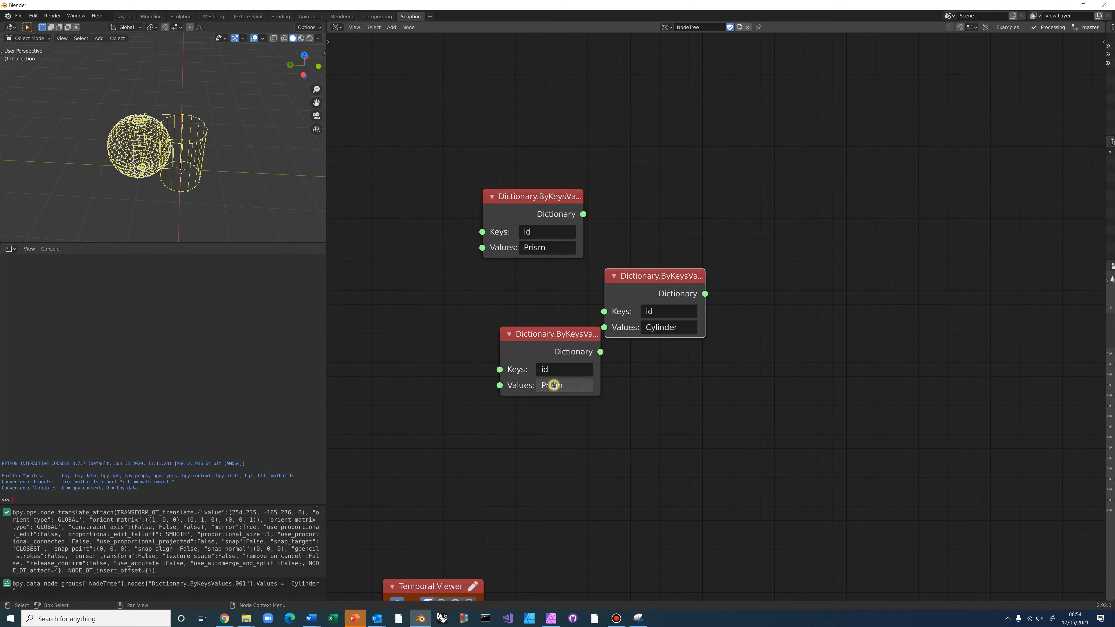
text(Sphere)
click(719, 416)
Move the Prism, Cylinder and Sphere dictionary nodes beside their matching cell chains
drag(571, 332, 623, 508)
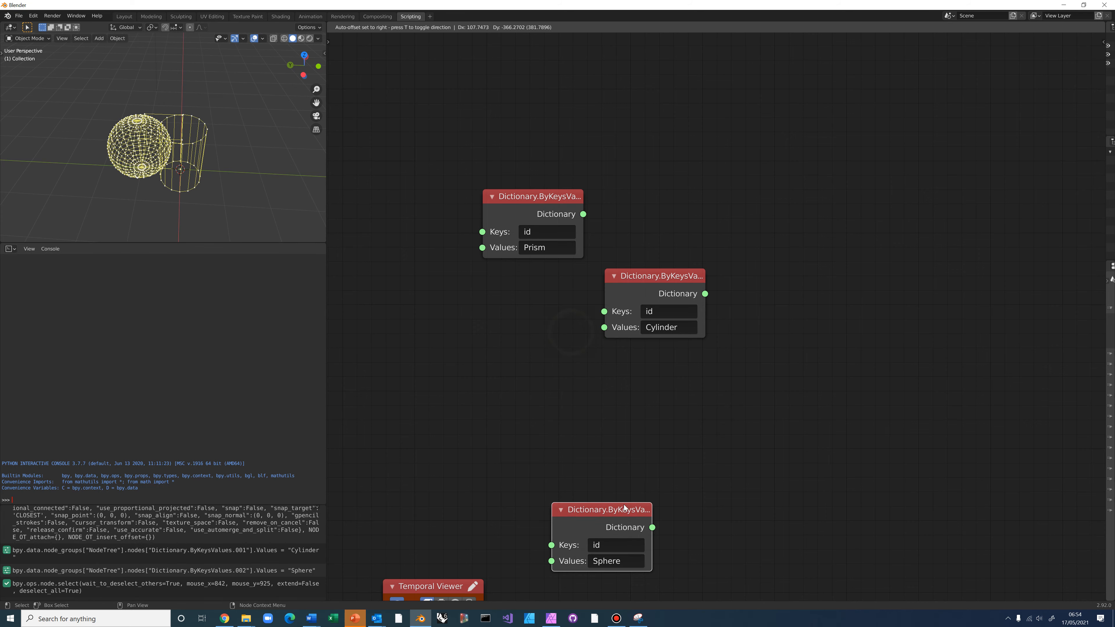
scroll(677, 442, down, 3)
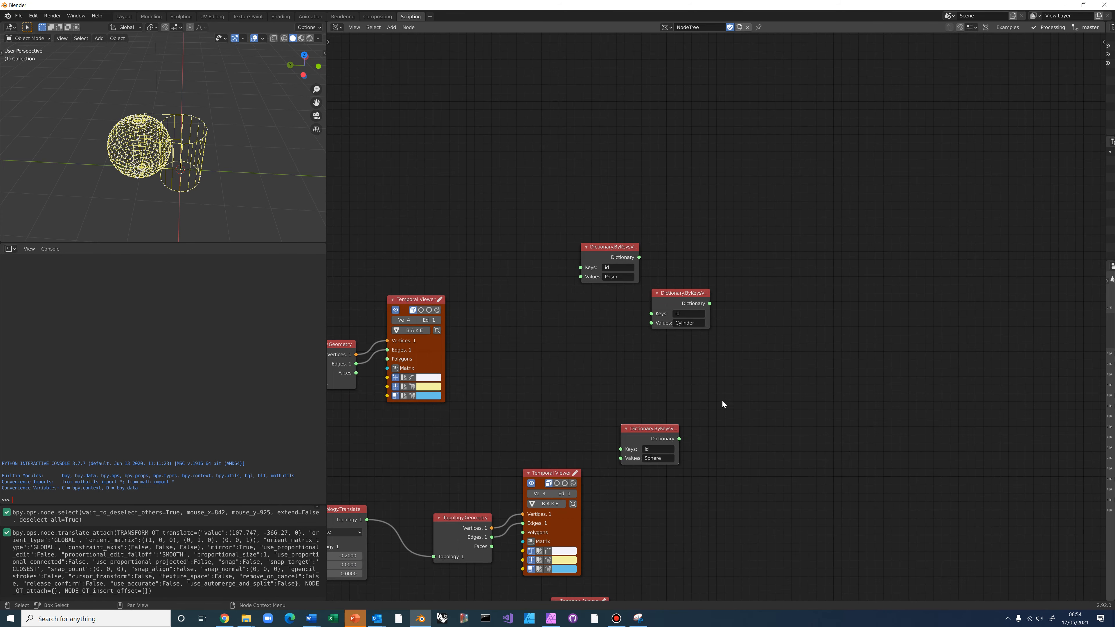
middle_drag(723, 403, 687, 202)
scroll(741, 240, down, 3)
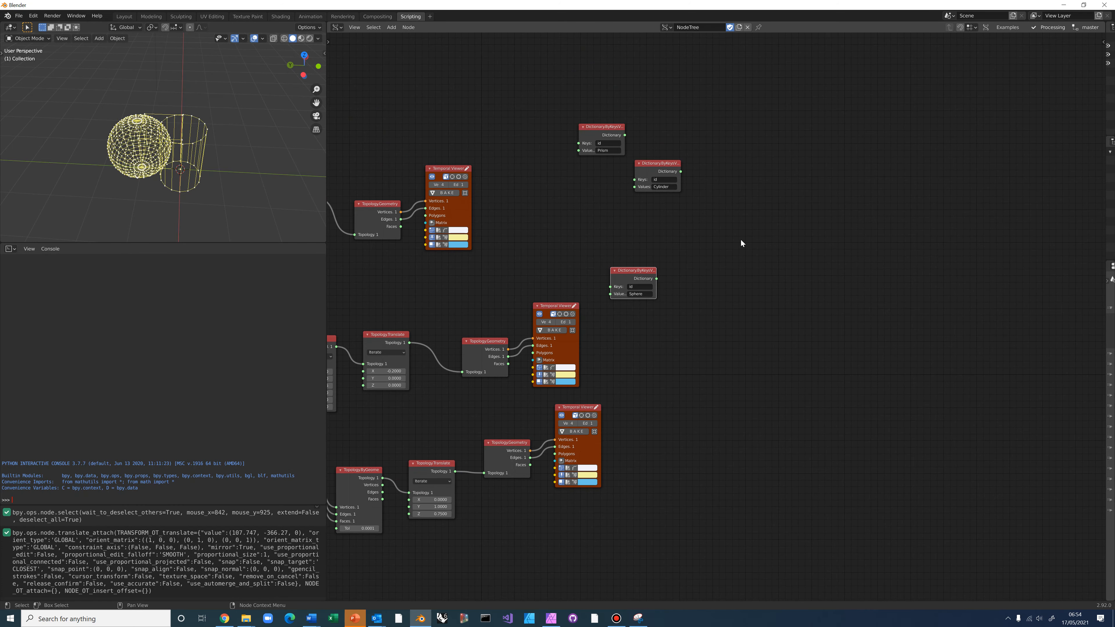
drag(605, 125, 551, 134)
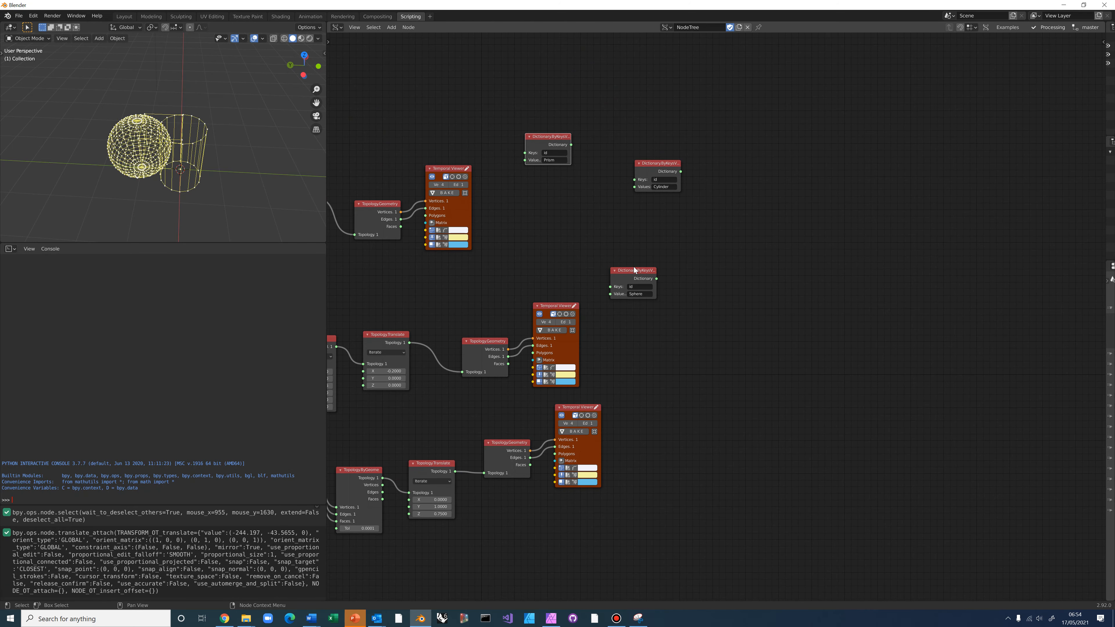
drag(634, 269, 708, 506)
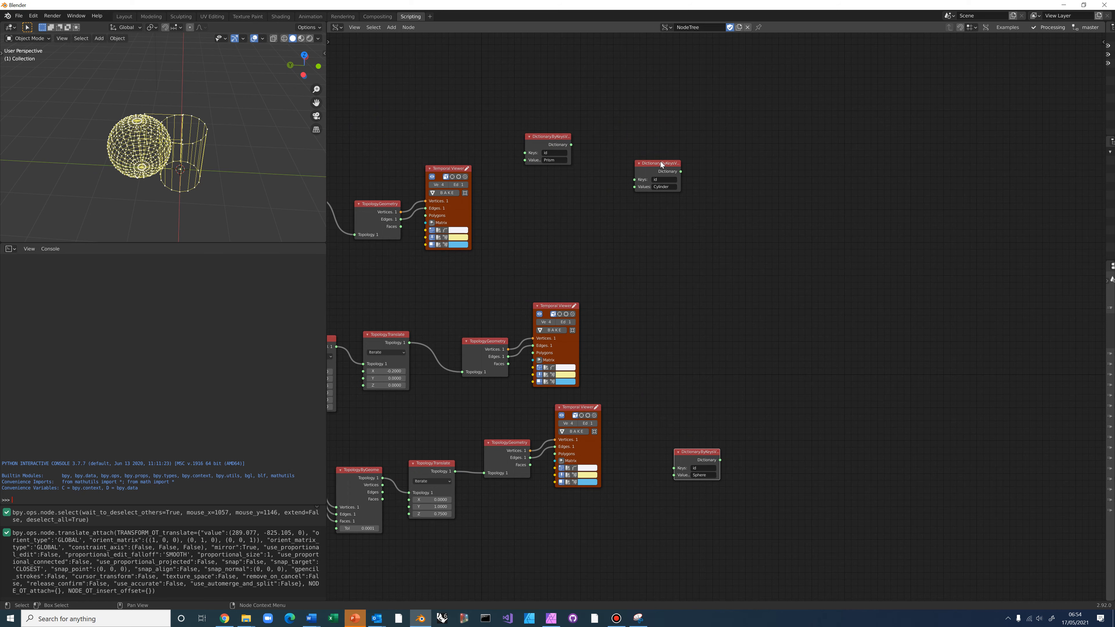
drag(662, 165, 661, 287)
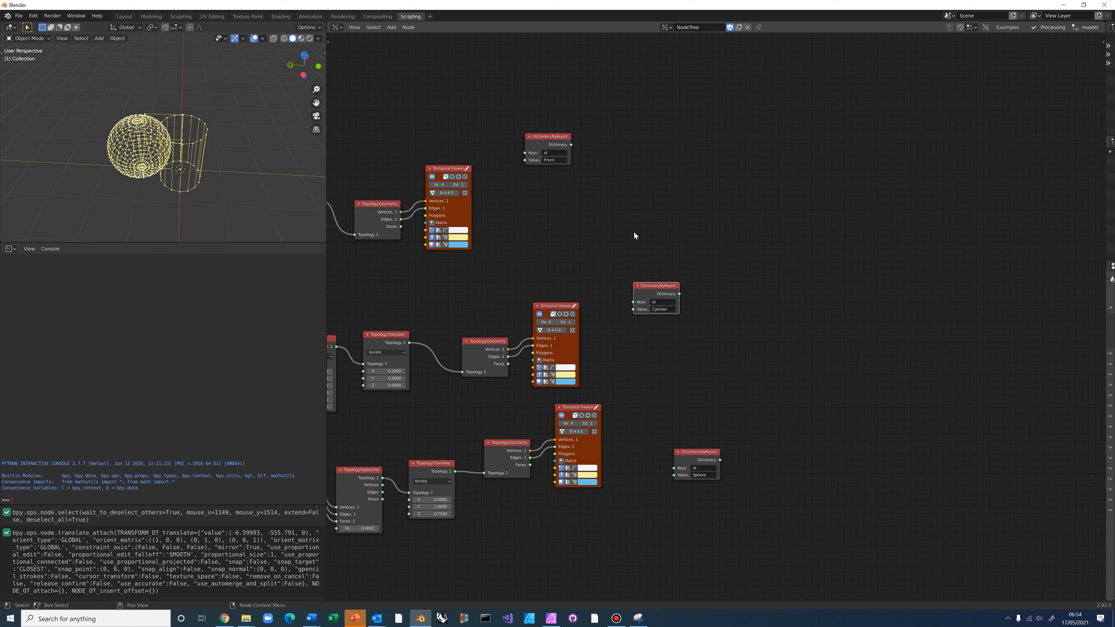
Add a Topology.SetDictionary node and place copies beside each dictionary node
key(alt+space)
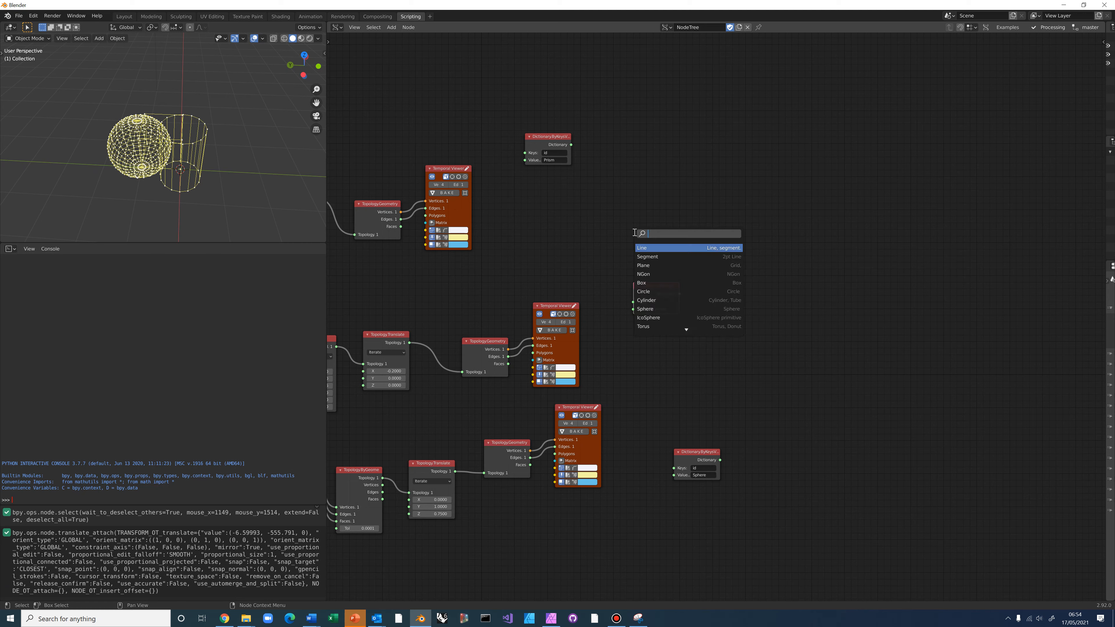
text(SetDic)
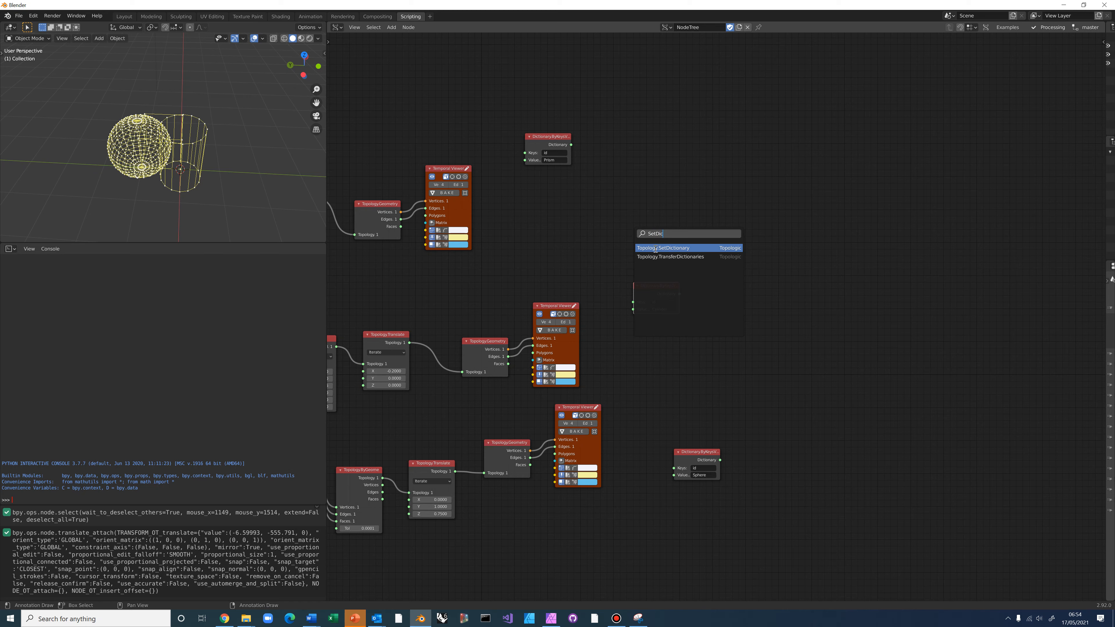
click(655, 250)
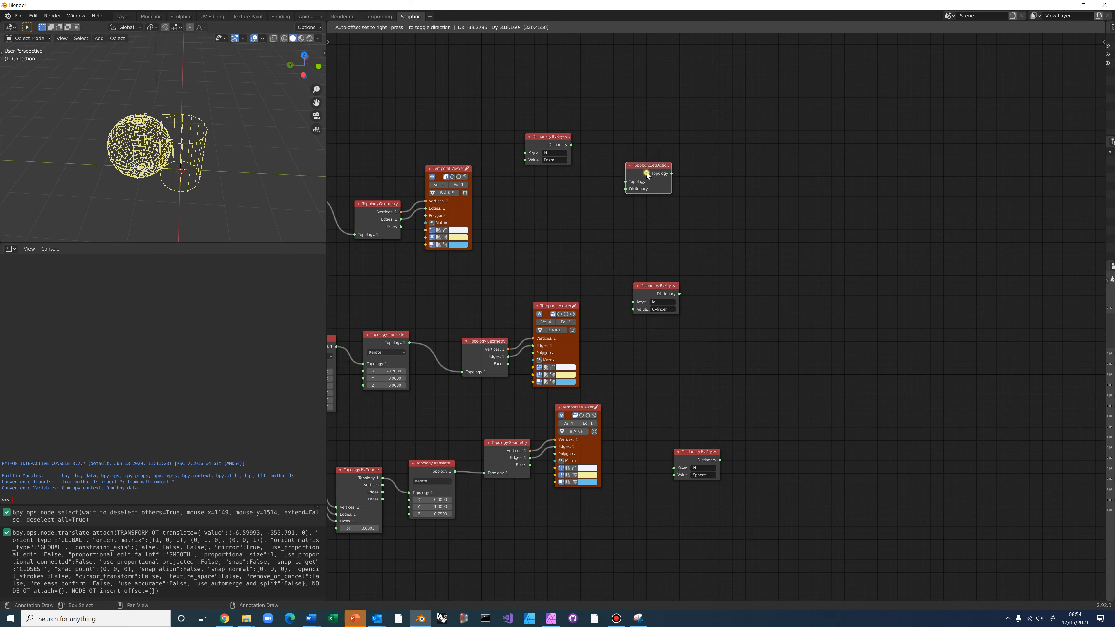
click(647, 176)
drag(647, 165, 637, 163)
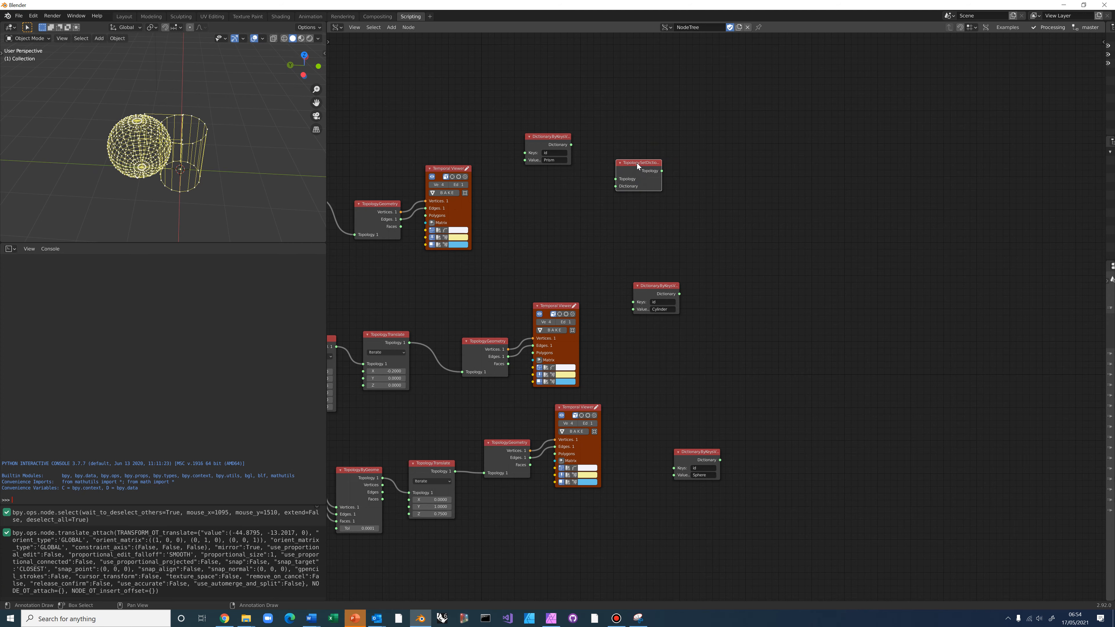
drag(554, 136, 558, 202)
drag(636, 165, 722, 294)
key(ctrl+c)
key(ctrl+v)
key(ctrl+v)
drag(625, 169, 760, 410)
middle_drag(685, 322, 781, 346)
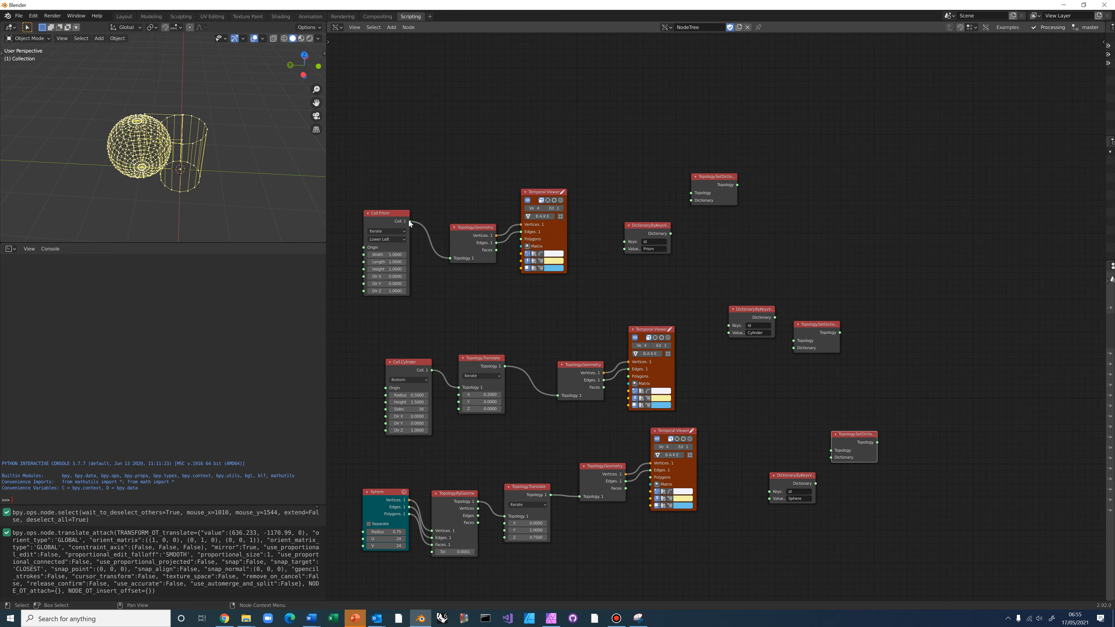
Link Cell.Prism with the Prism dictionary, plus the translated cylinder and sphere, into their SetDictionary nodes
drag(408, 221, 692, 193)
drag(659, 232, 691, 201)
middle_drag(659, 229, 609, 178)
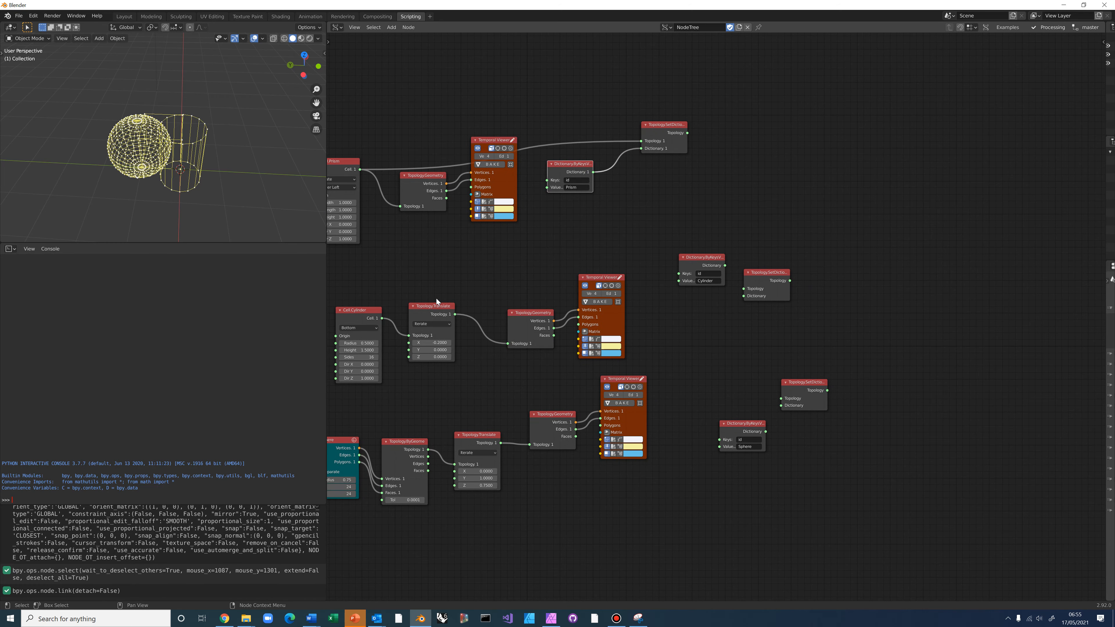
drag(455, 313, 612, 261)
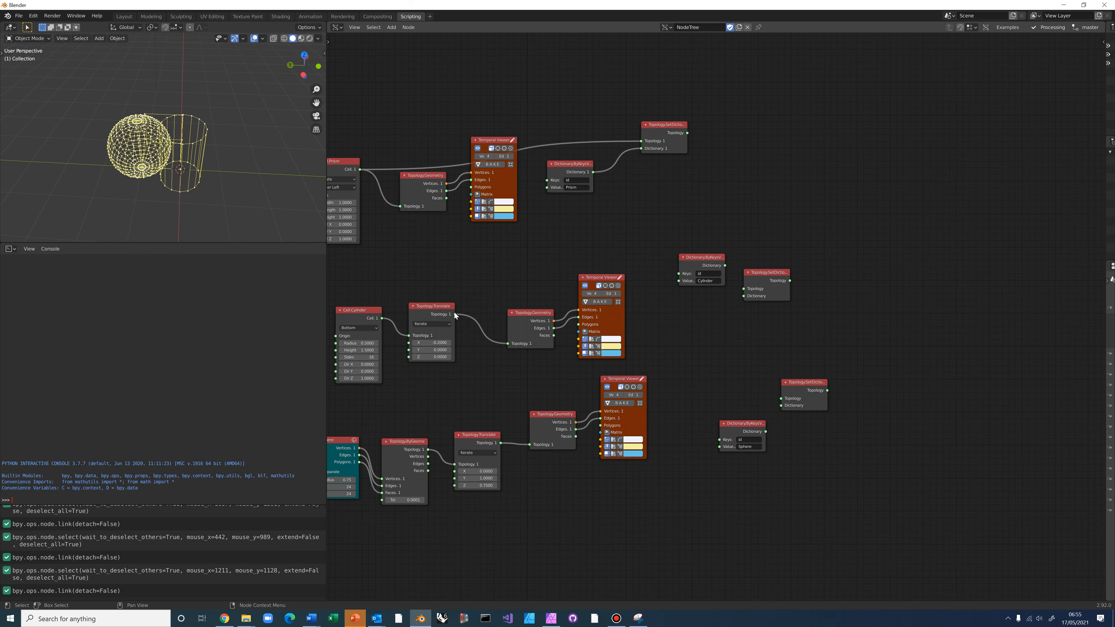
drag(455, 314, 743, 295)
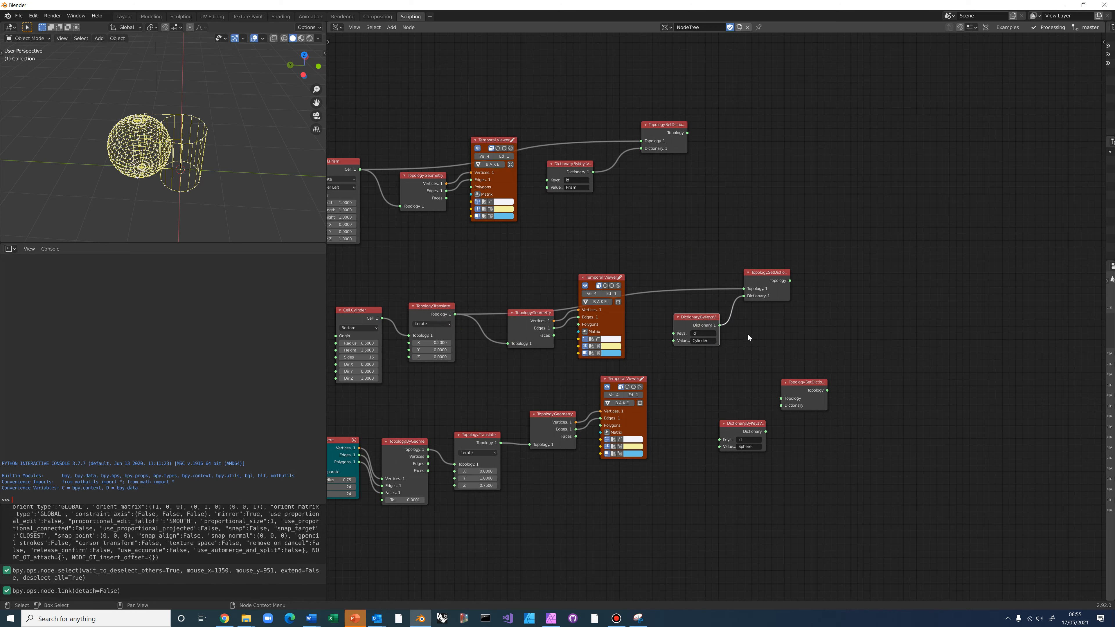
middle_drag(472, 349, 461, 288)
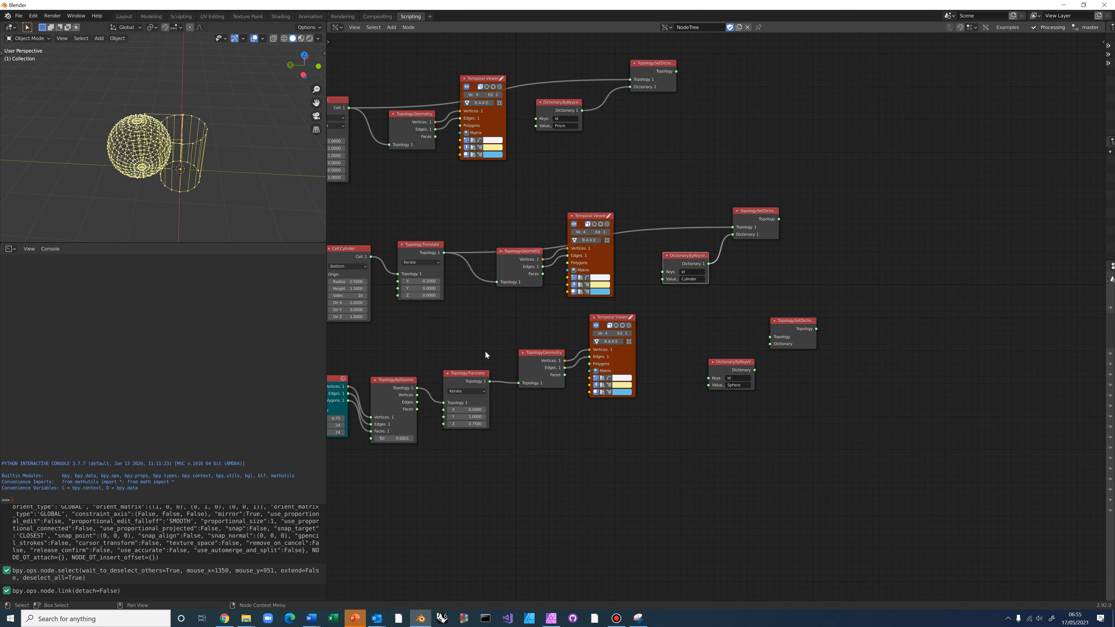
drag(490, 381, 770, 346)
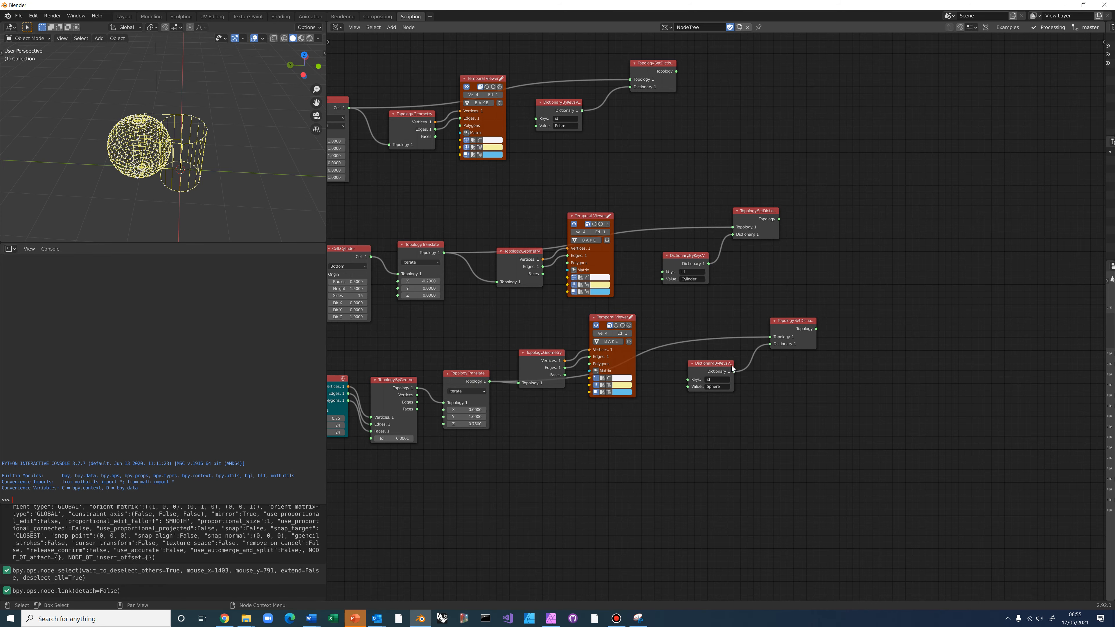
scroll(698, 312, down, 2)
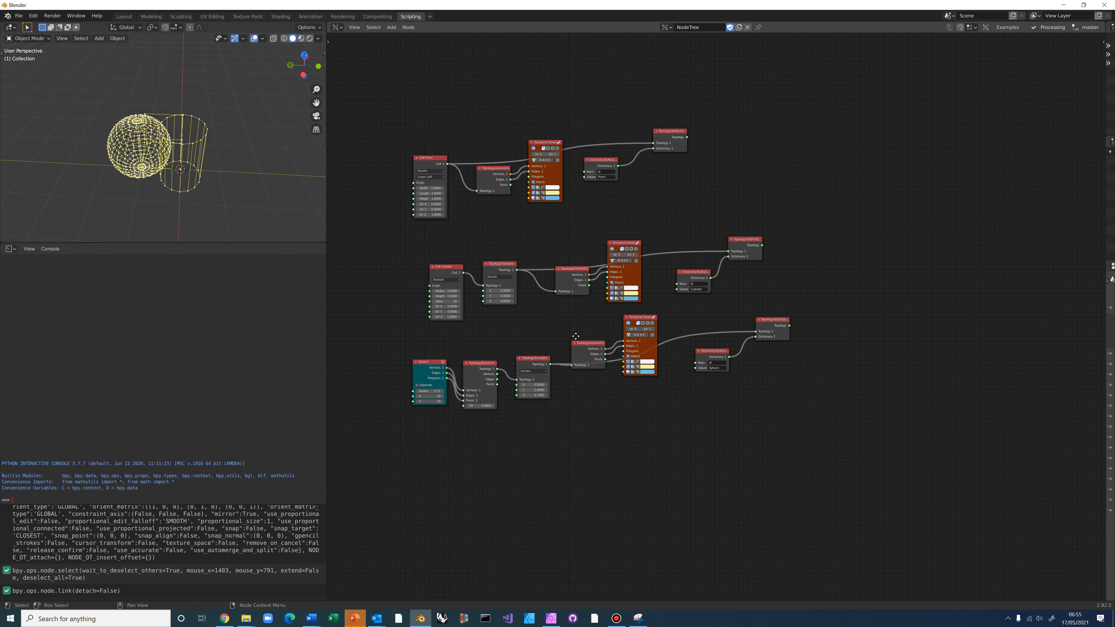
Inspect the prism, cylinder and sphere SetDictionary outputs as Cells, then delete the stethoscope
middle_drag(646, 327, 568, 338)
click(587, 151)
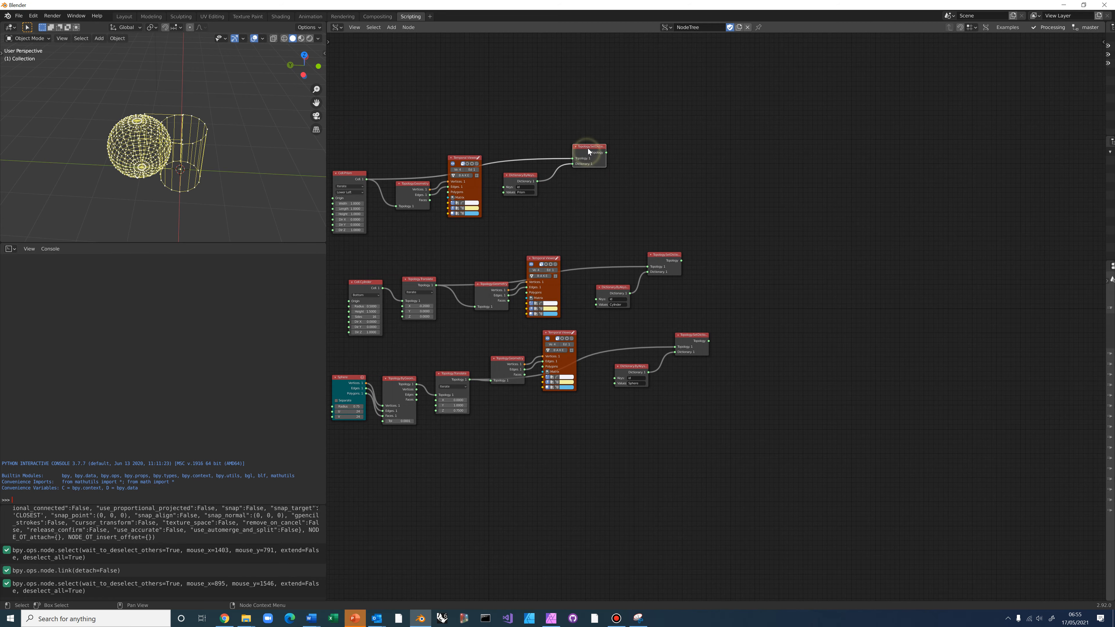
ctrl+click(588, 157)
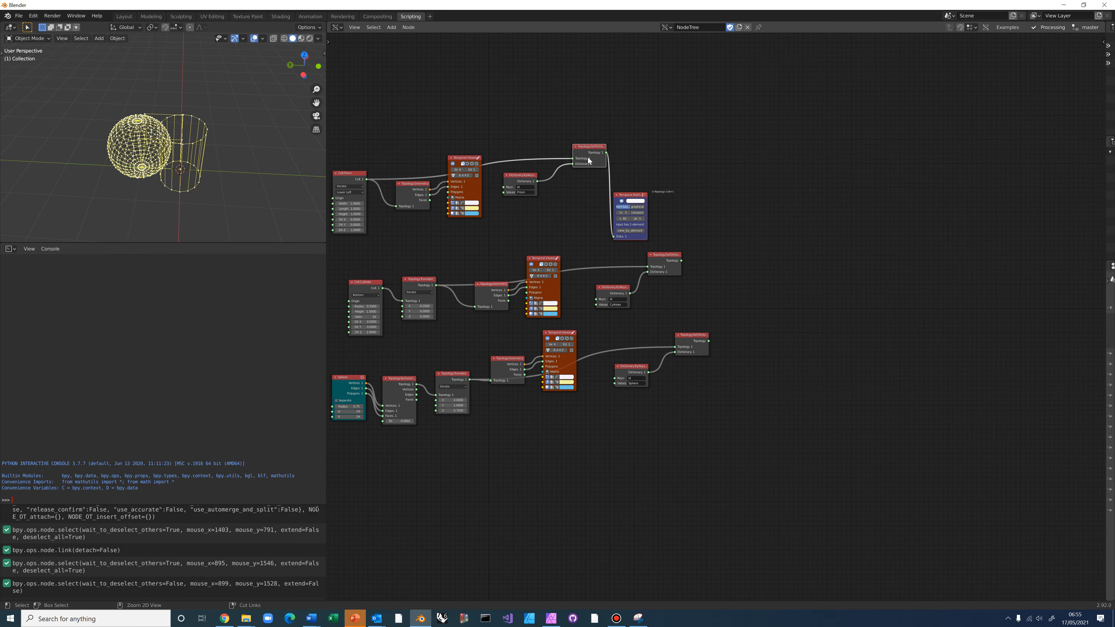
drag(634, 196, 644, 187)
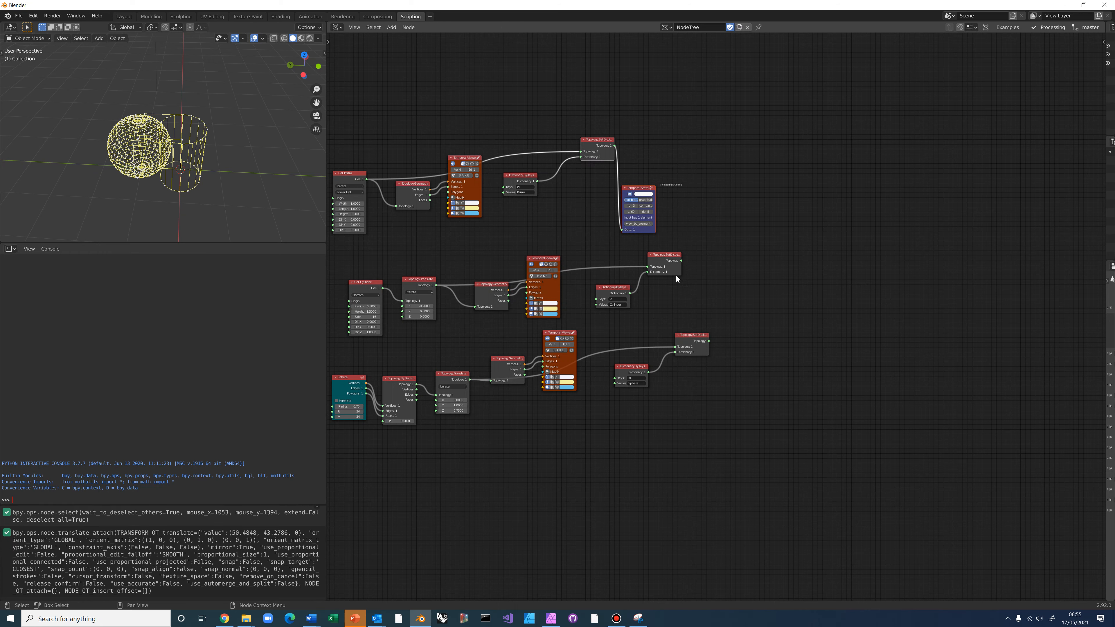
click(670, 269)
ctrl+click(670, 269)
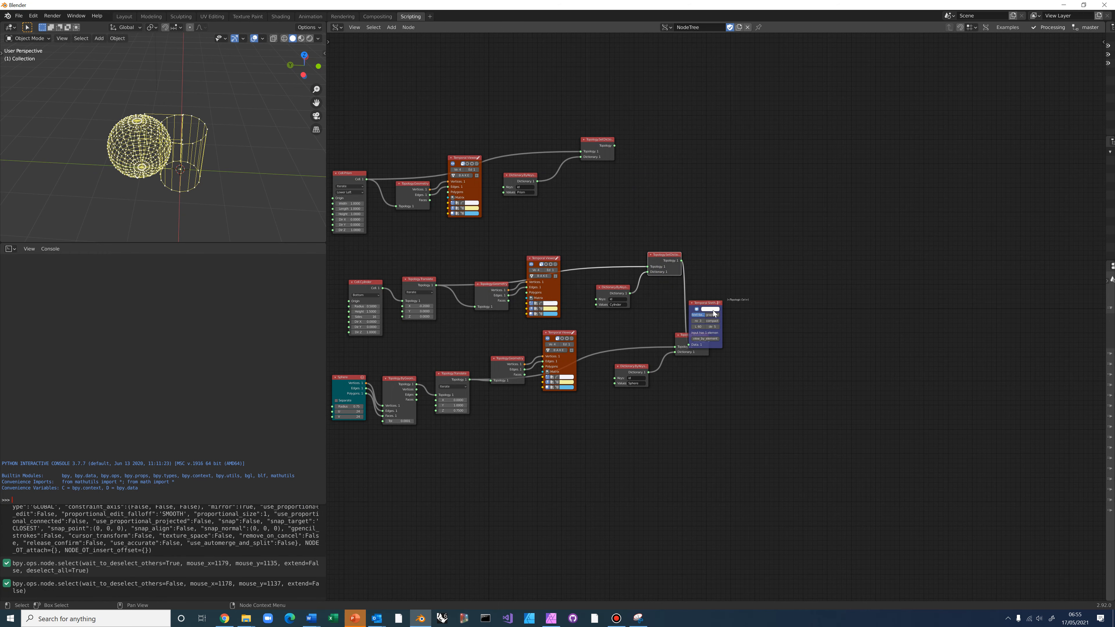
scroll(687, 277, up, 3)
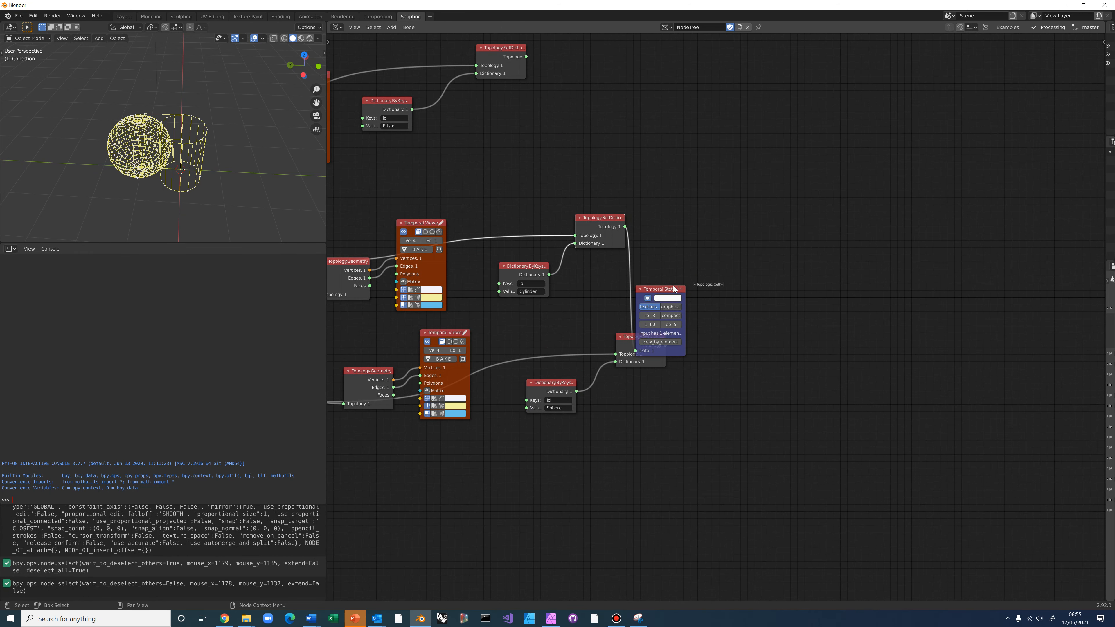
click(625, 339)
ctrl+click(626, 339)
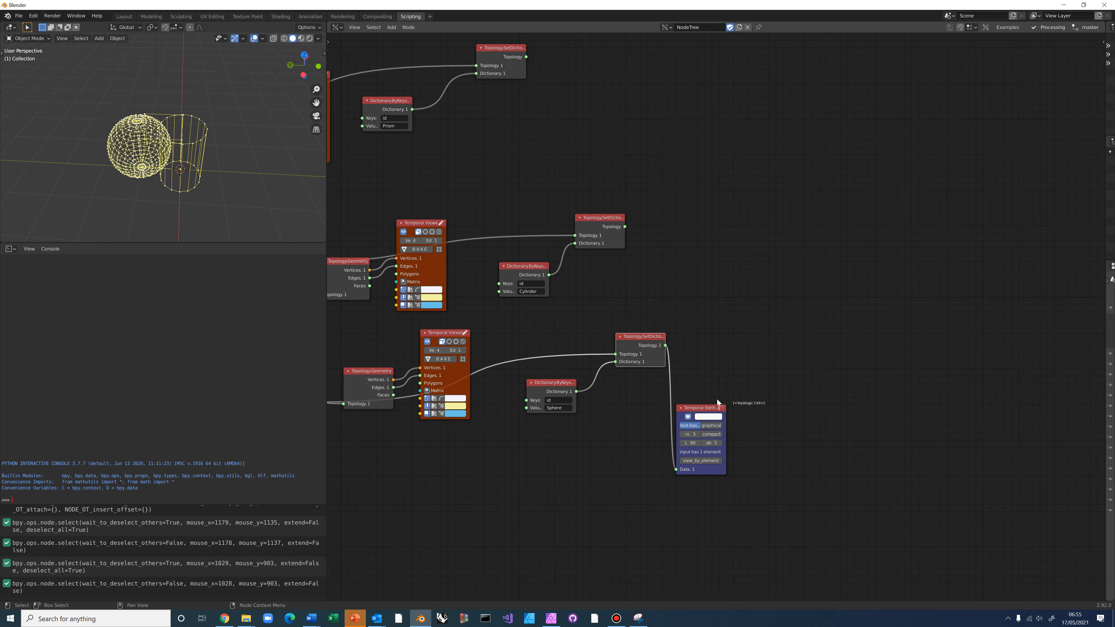
click(706, 410)
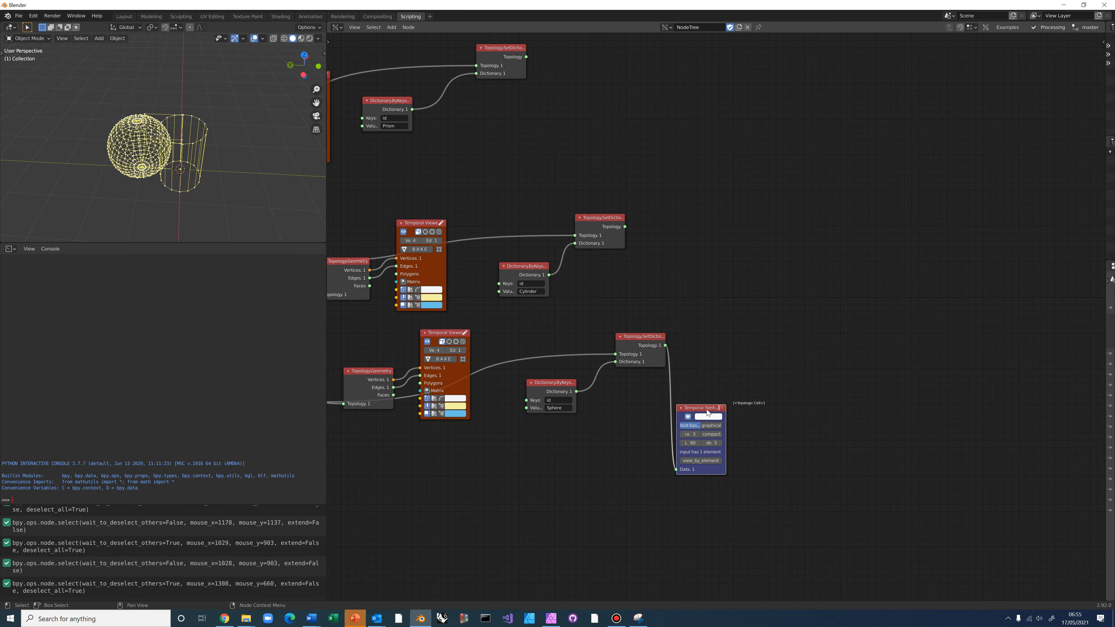
key(Delete)
Move the prism, cylinder and sphere SetDictionary nodes into one vertical column
scroll(707, 292, down, 2)
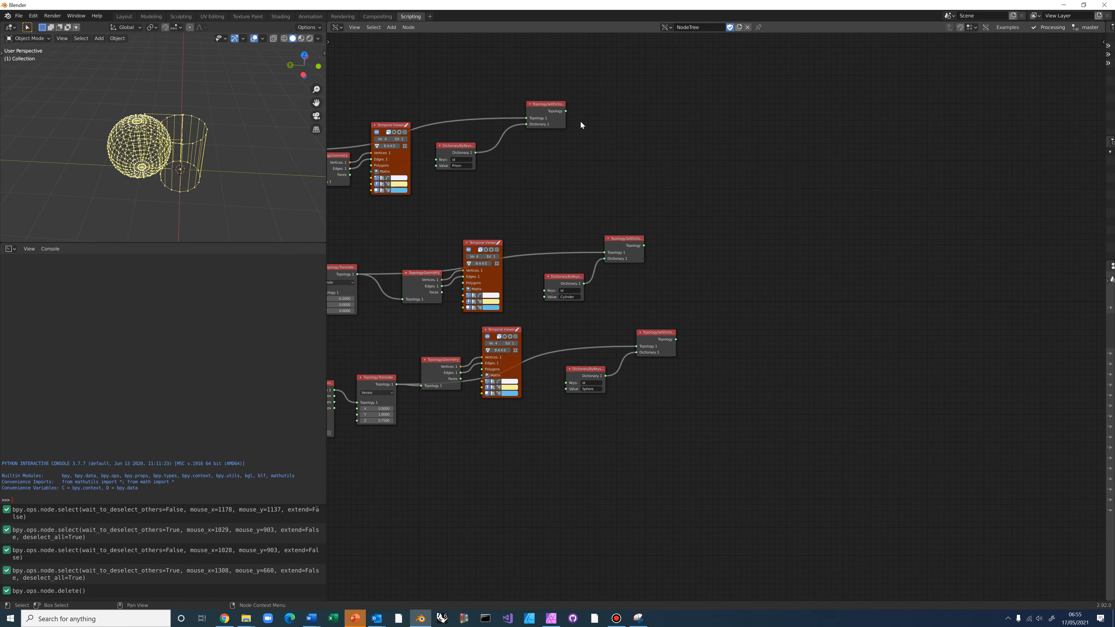
drag(555, 114, 650, 186)
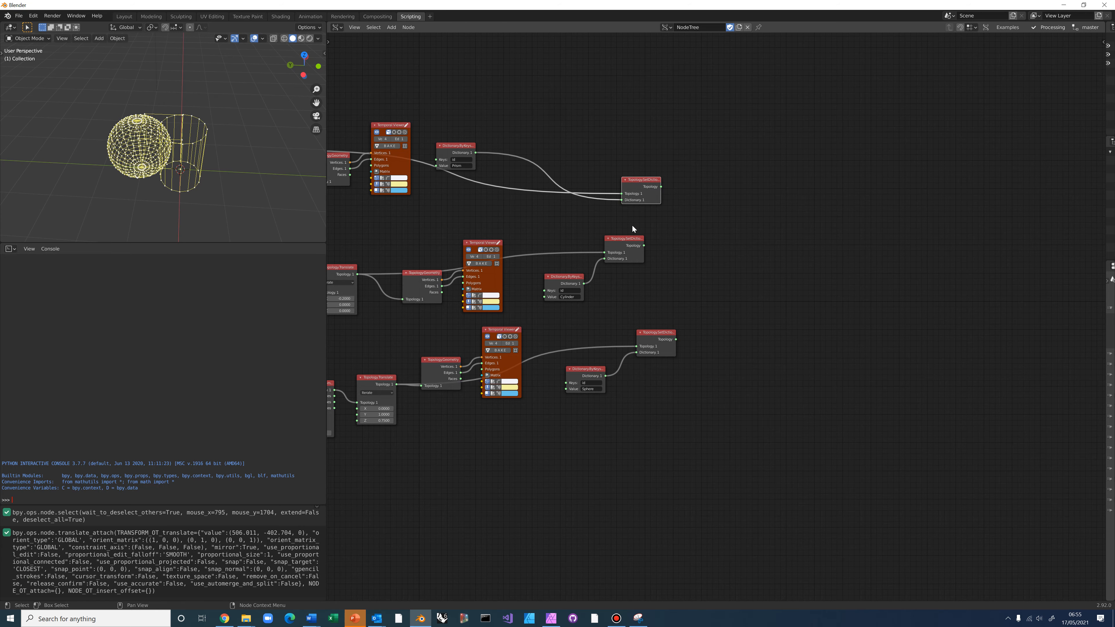
drag(635, 239, 652, 222)
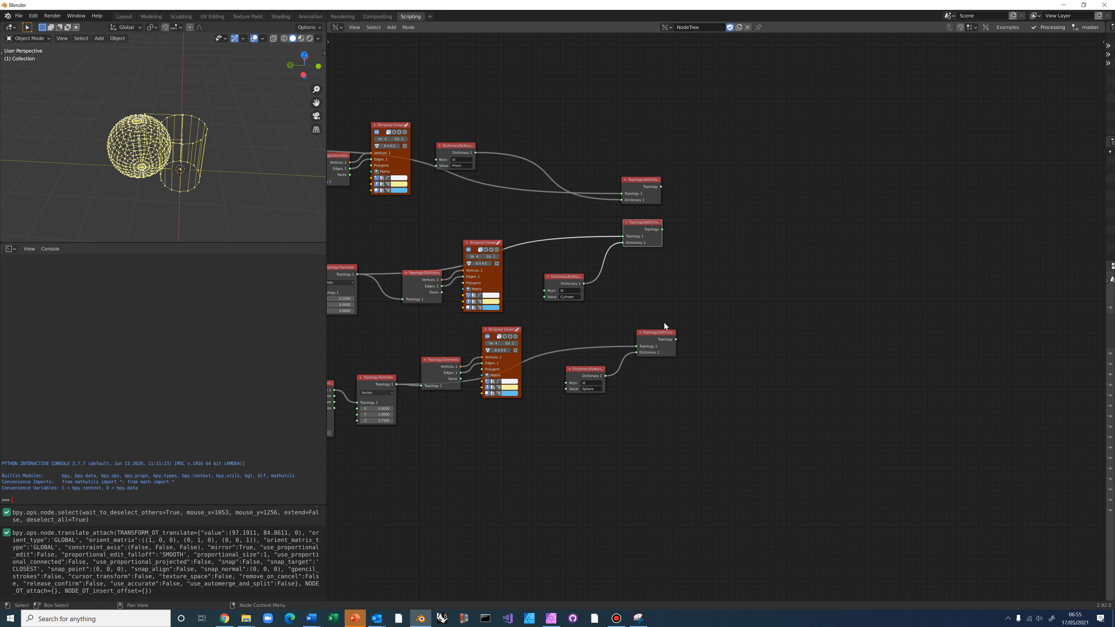
drag(664, 333, 650, 275)
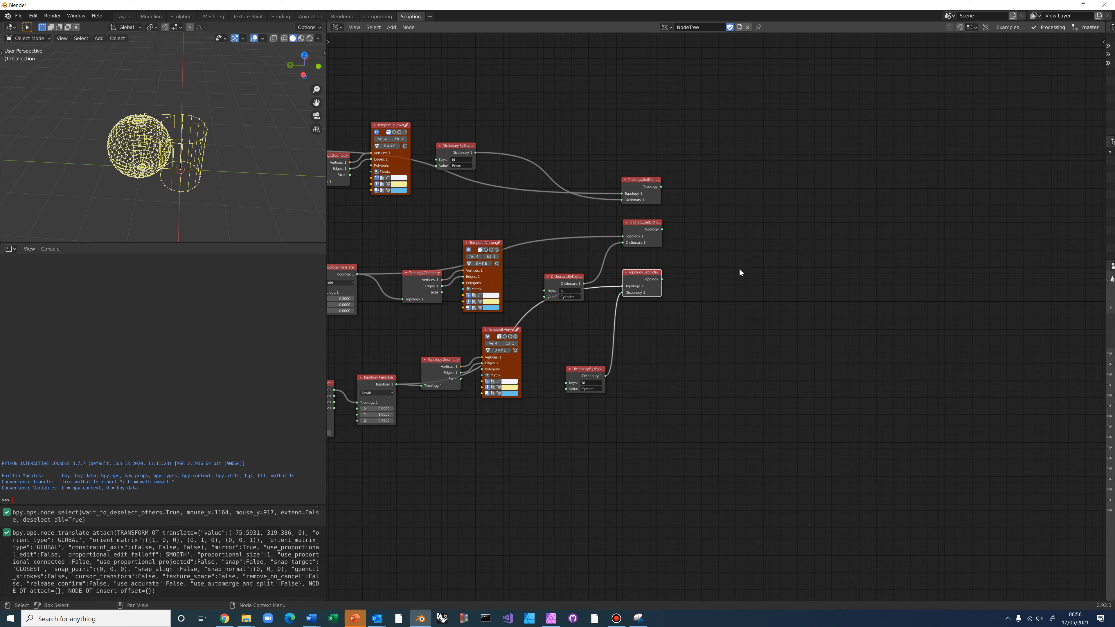
middle_drag(671, 311, 580, 352)
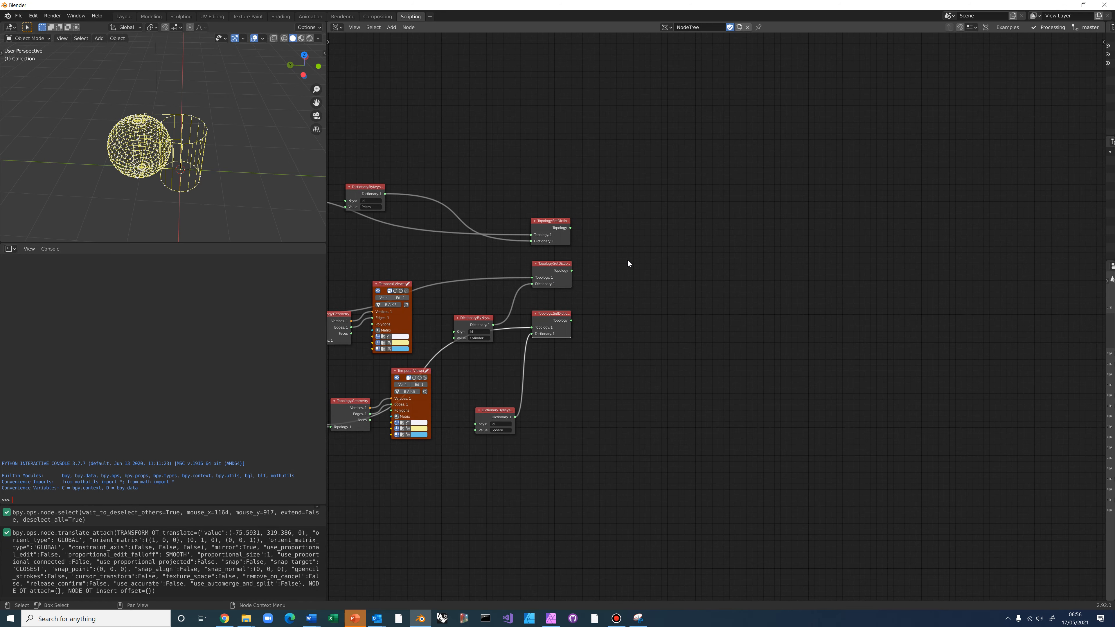
Add a List Join node beside the column and link the tagged cell outputs into it
key(alt+space)
text(lis)
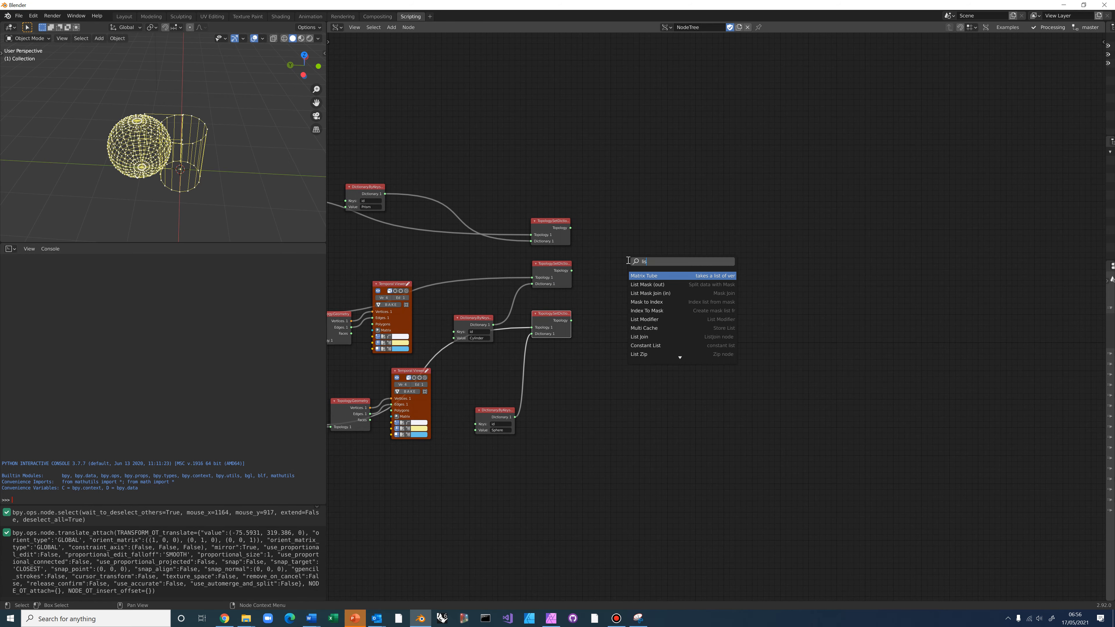
text(t join)
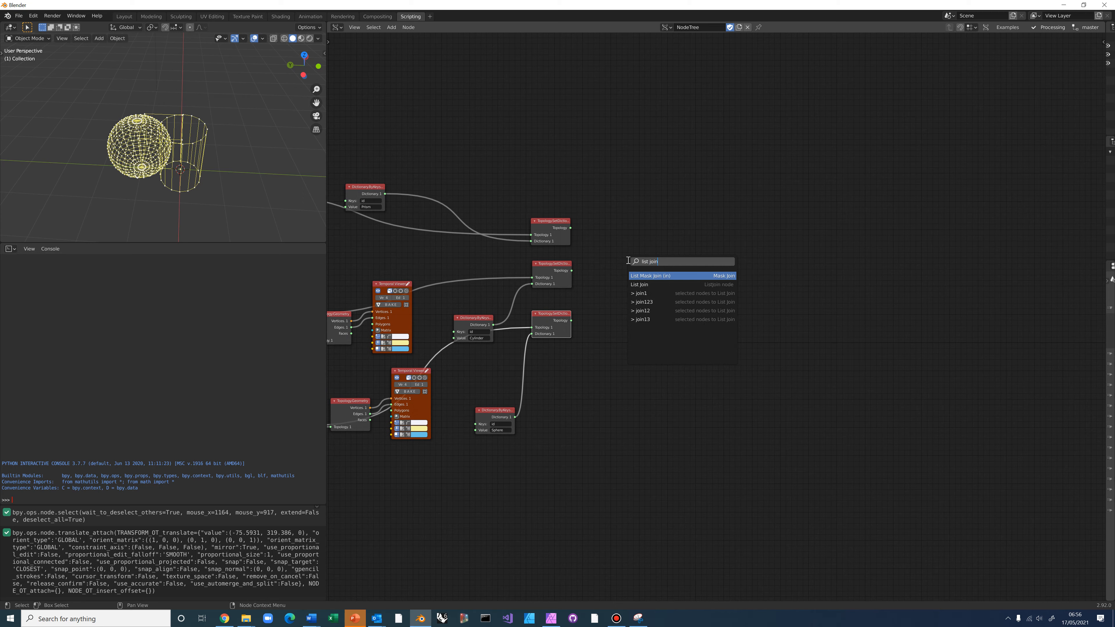
click(650, 285)
click(645, 234)
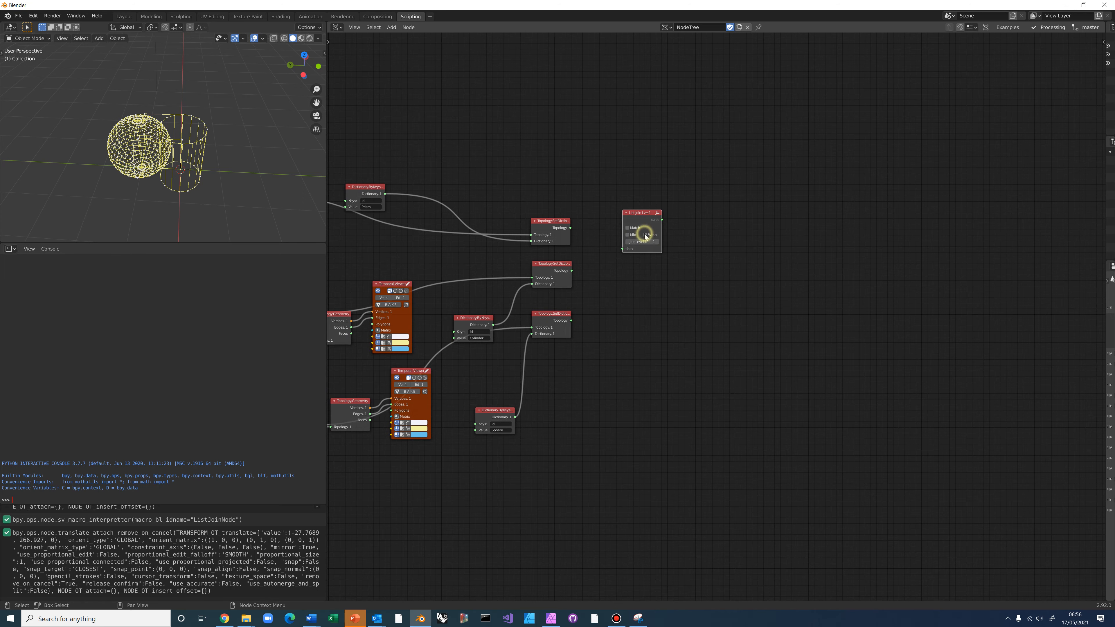
drag(570, 228, 623, 256)
drag(572, 320, 623, 260)
Check the joined list of three cells with a stethoscope, then delete the stethoscope
click(646, 212)
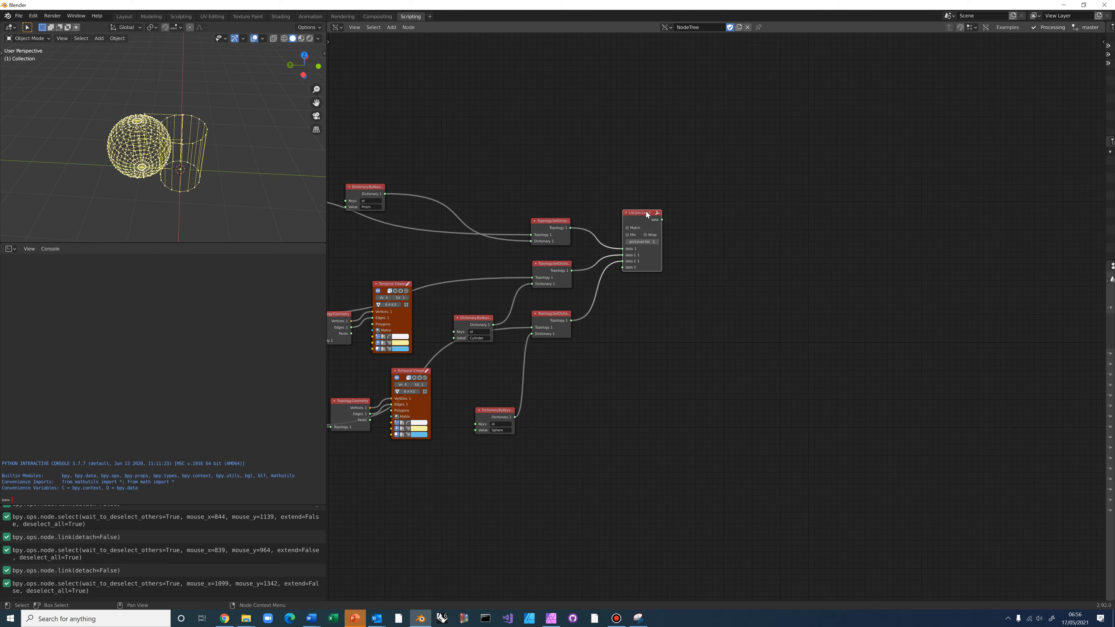
middle_drag(645, 241, 644, 259)
click(642, 231)
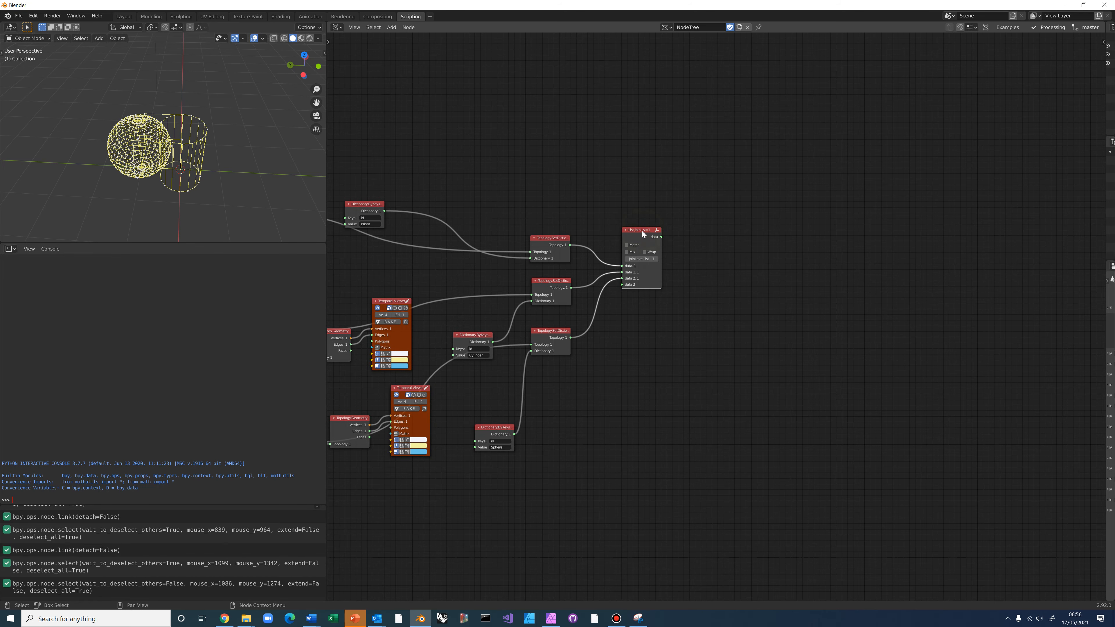
ctrl+click(641, 231)
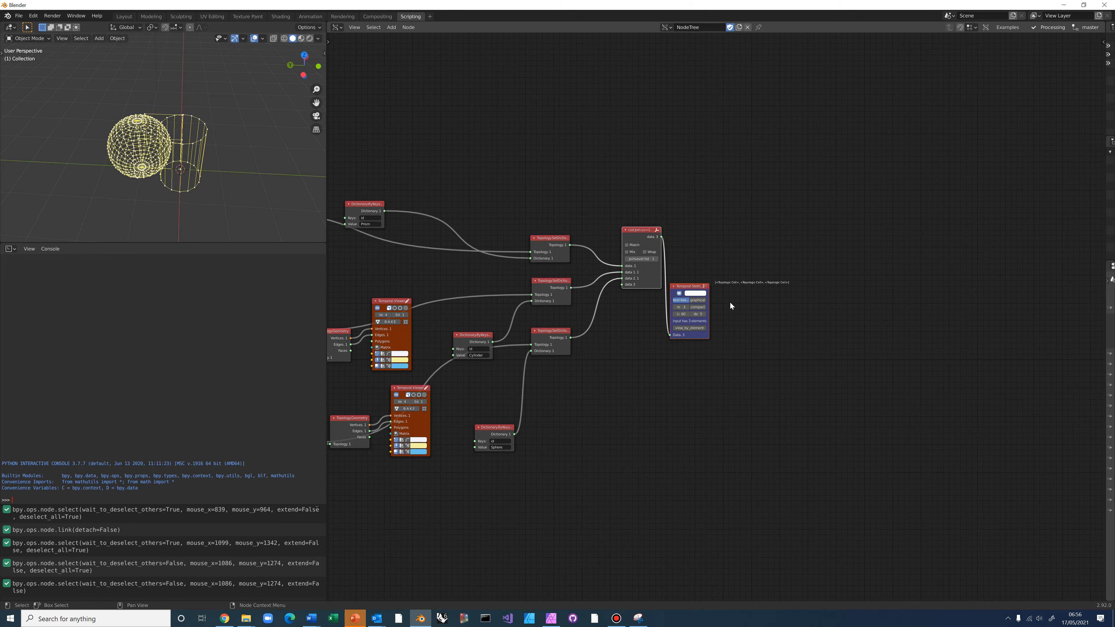
scroll(730, 302, up, 6)
scroll(730, 302, up, 1)
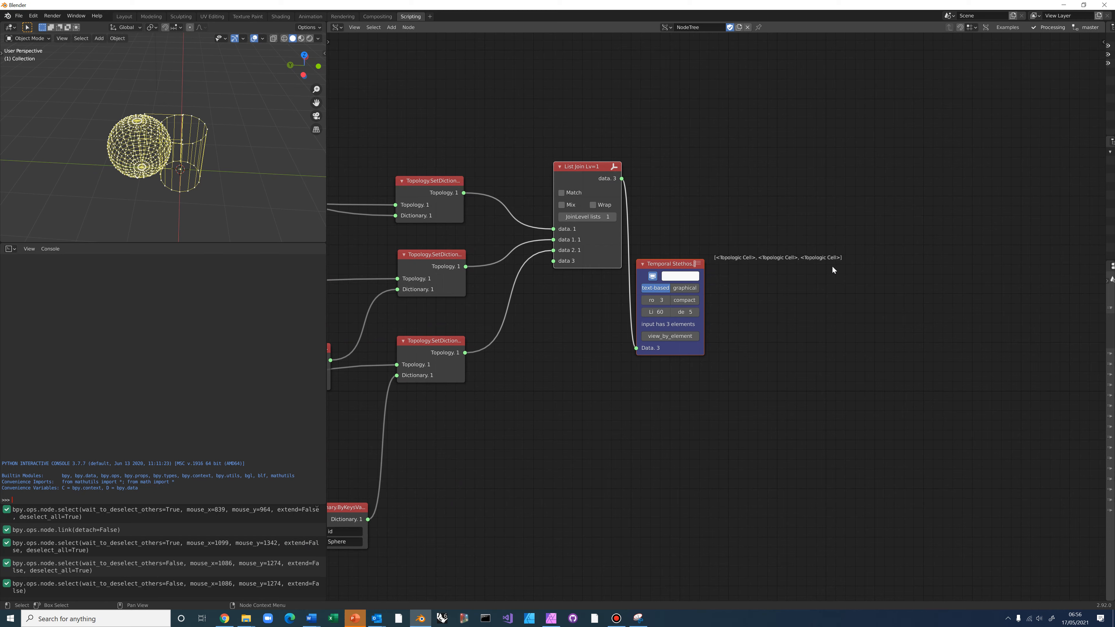
drag(670, 268, 687, 287)
click(685, 248)
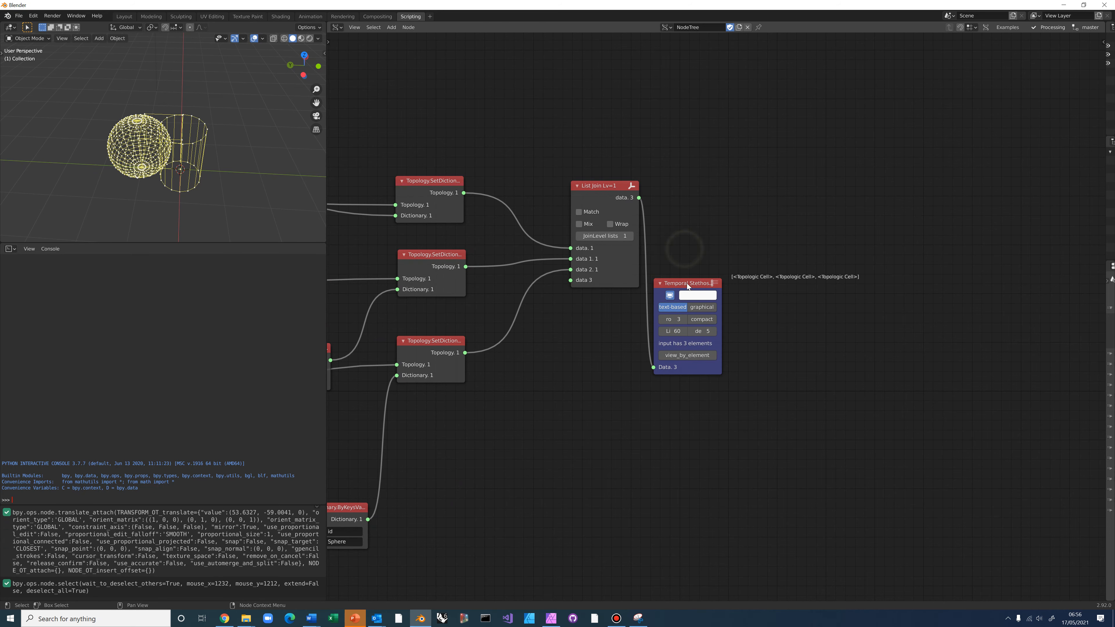
click(688, 281)
key(x)
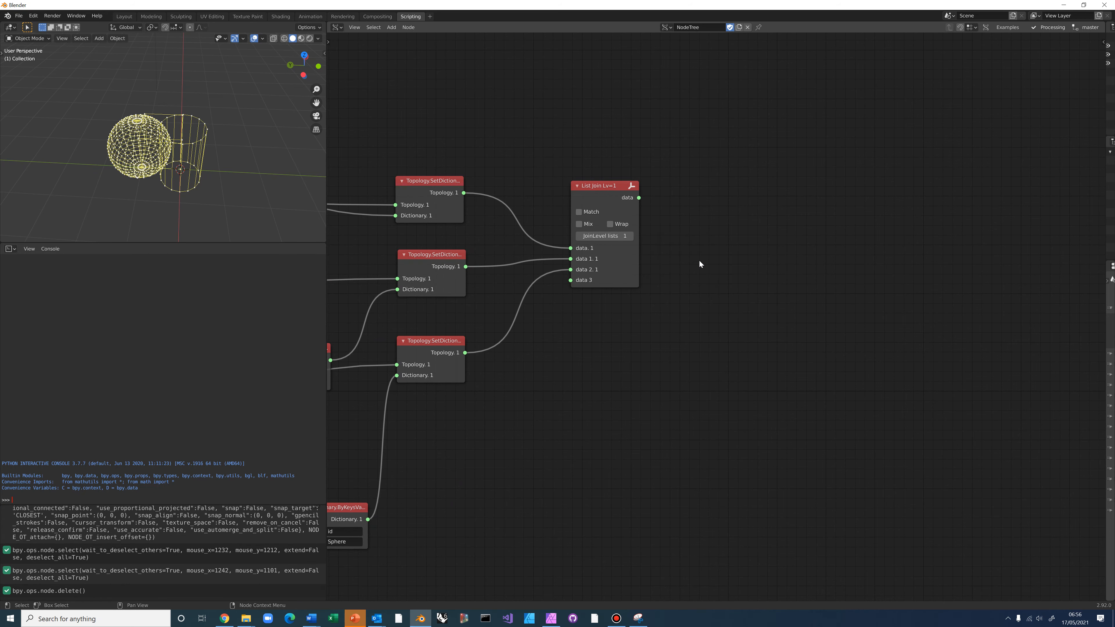
scroll(700, 261, up, 1)
middle_drag(686, 276, 606, 353)
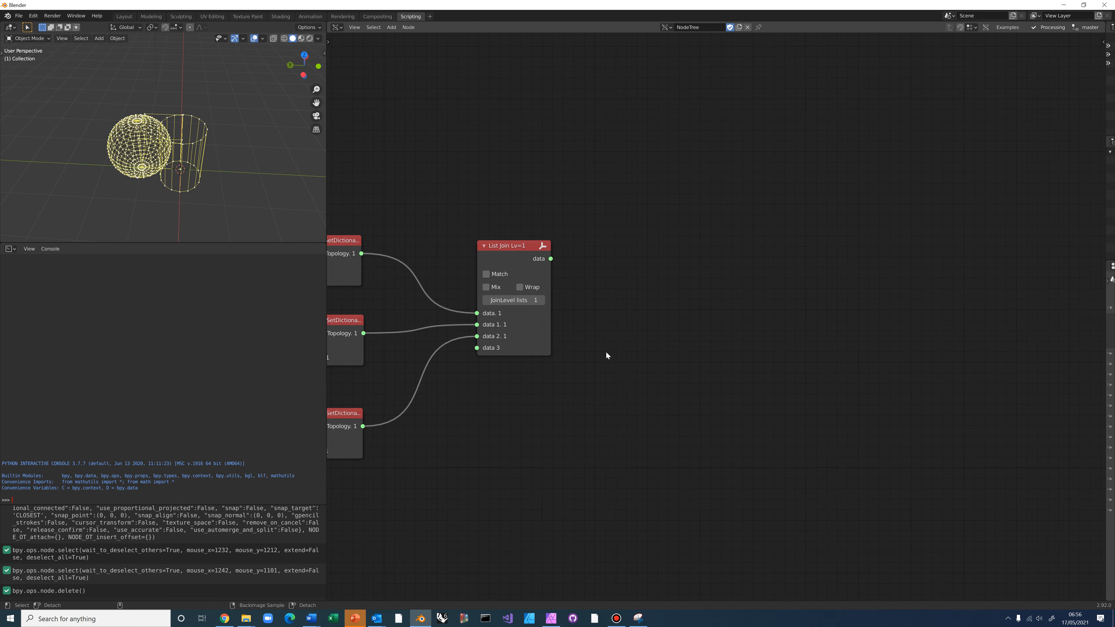
key(alt+space)
Add CellComplex.ByCells, connect List Join's output to its Cells input, and inspect the CellComplex
text(Cel)
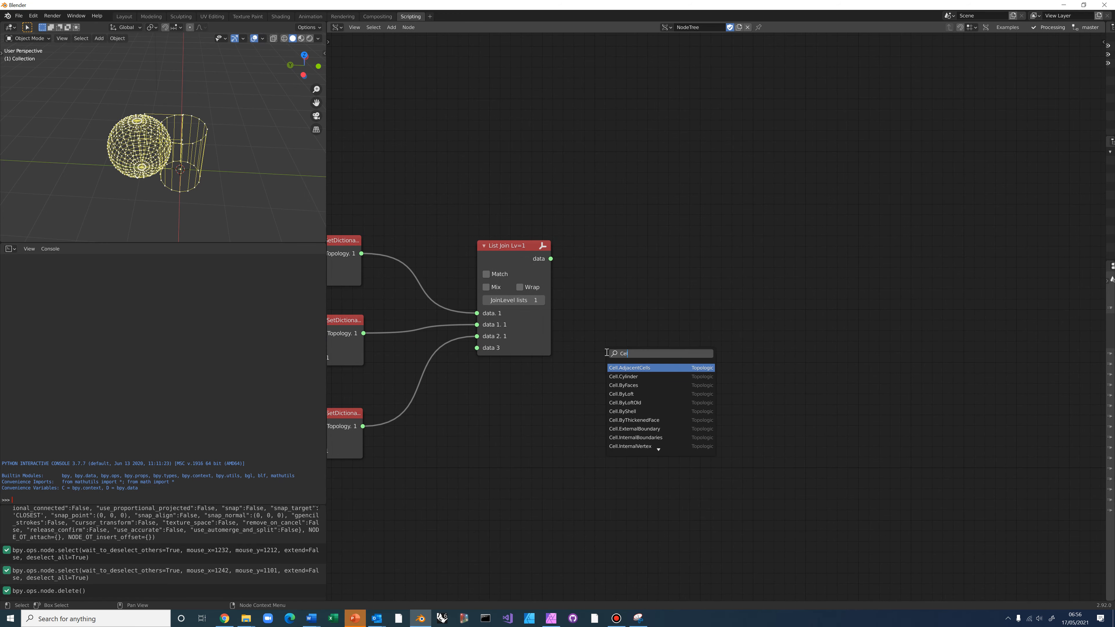
text(lComplex.ByCell)
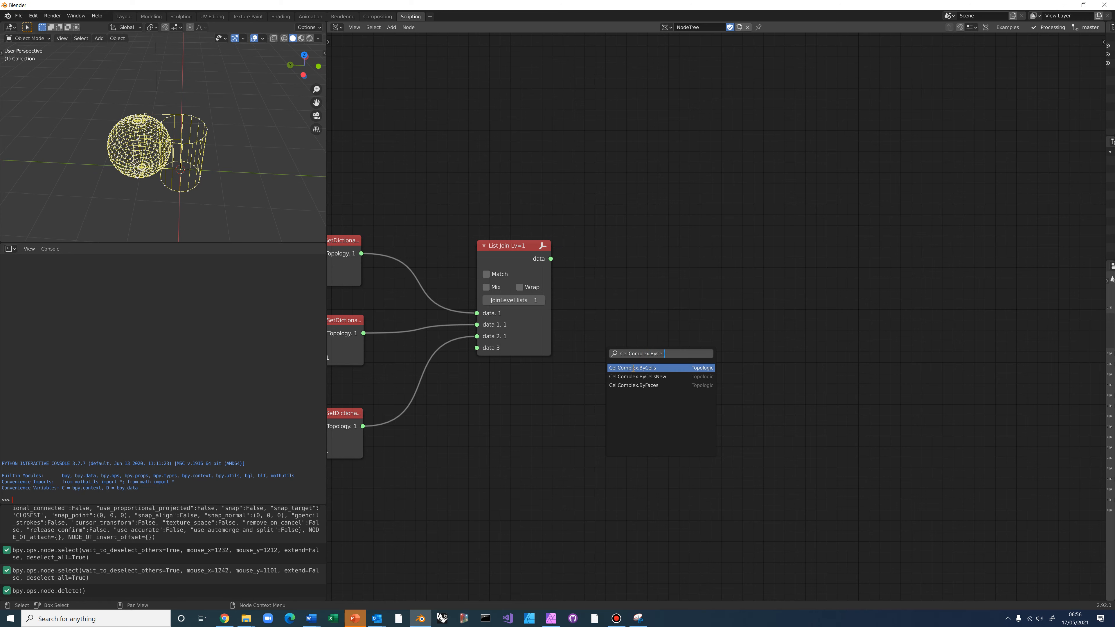
click(633, 368)
click(640, 281)
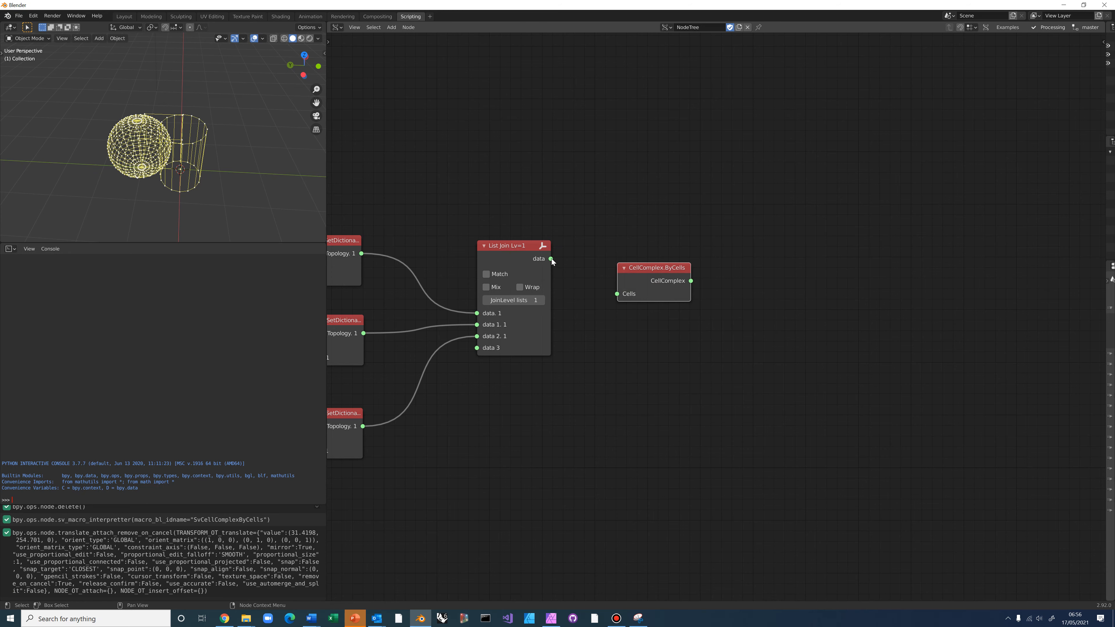
drag(551, 258, 617, 293)
click(663, 283)
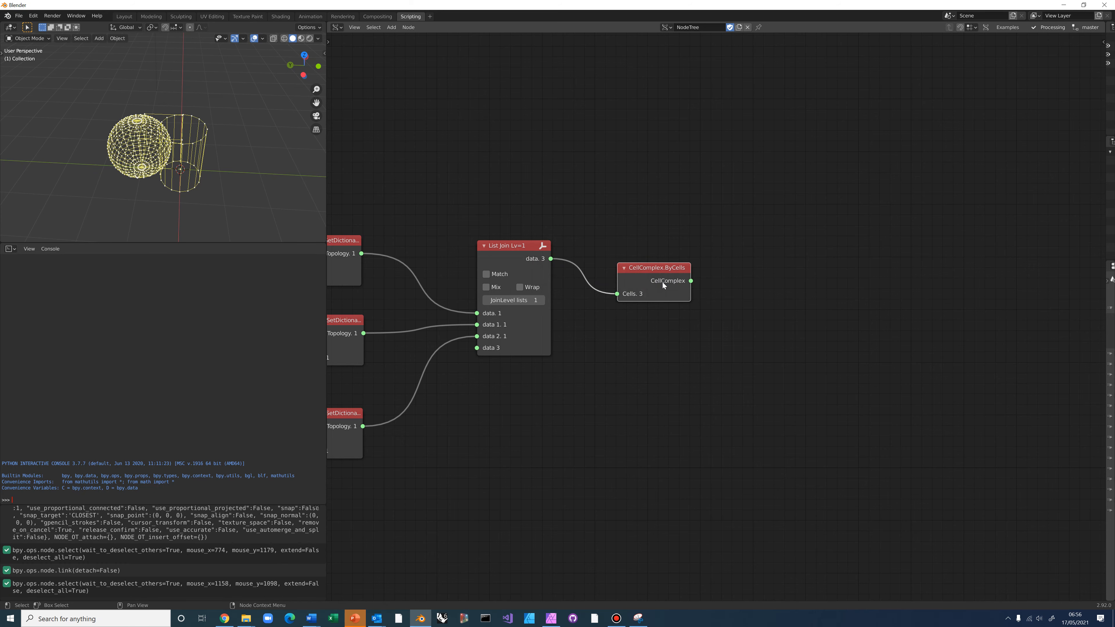
ctrl+shift+click(662, 282)
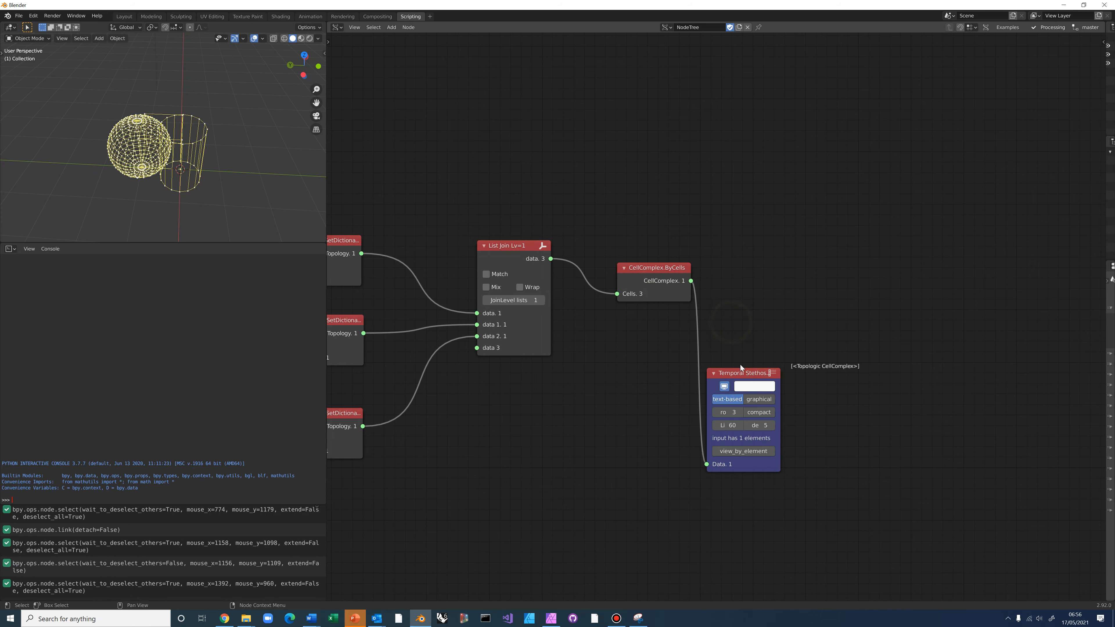
drag(741, 369, 742, 354)
Delete the Temporal Stethoscope attached to the CellComplex.ByCells node
key(Delete)
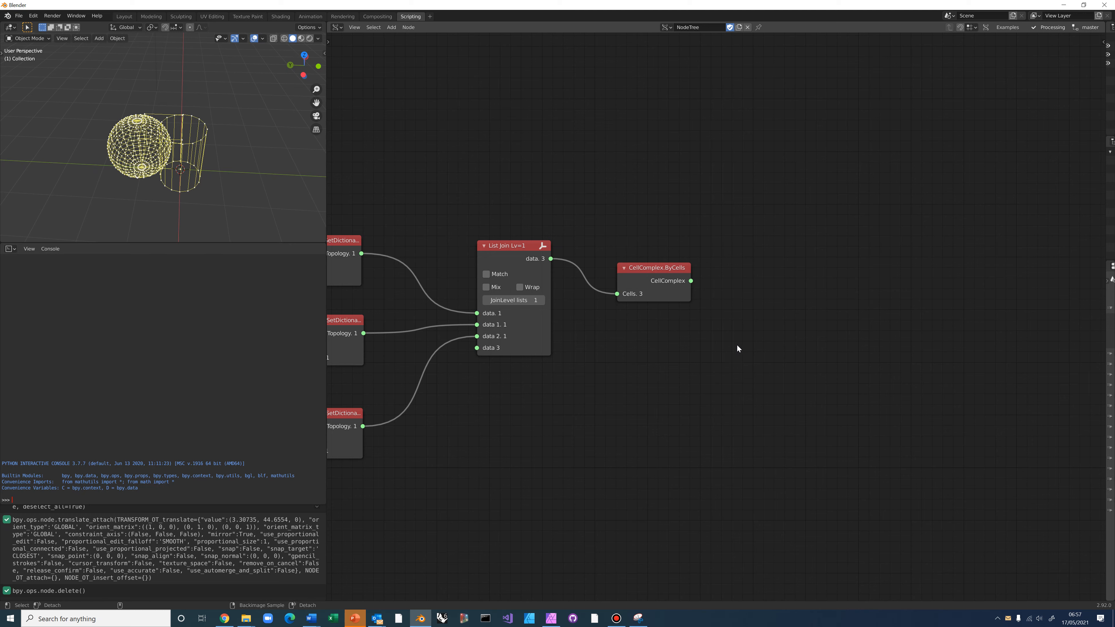
key(alt+space)
Add a Topology.TransferDictionaries node and widen it so its labels read fully
text(transfer)
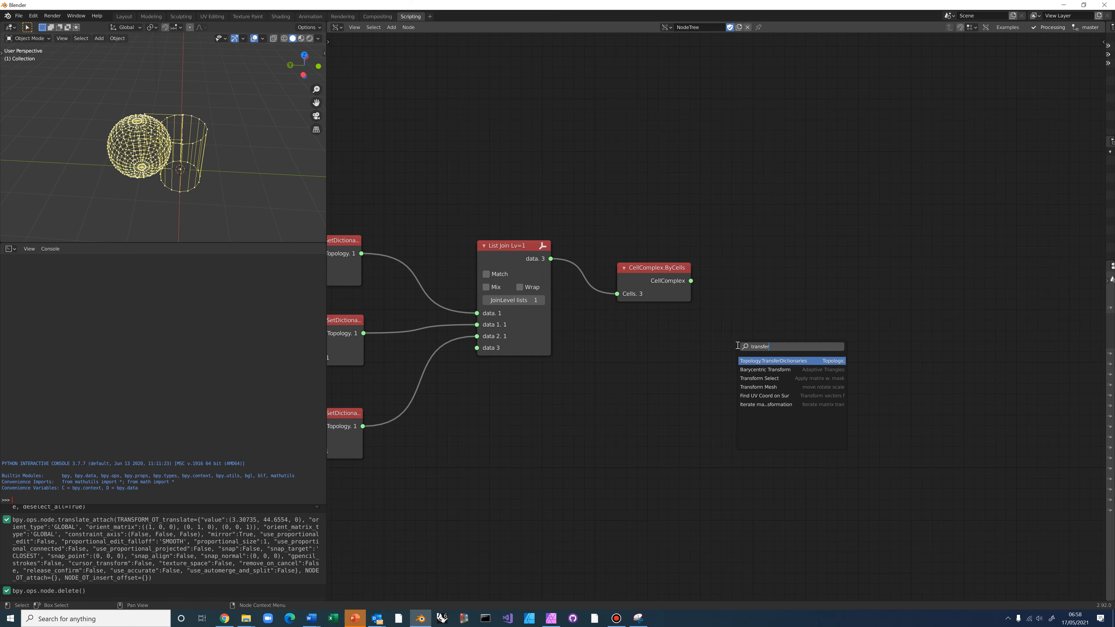
click(756, 360)
click(726, 351)
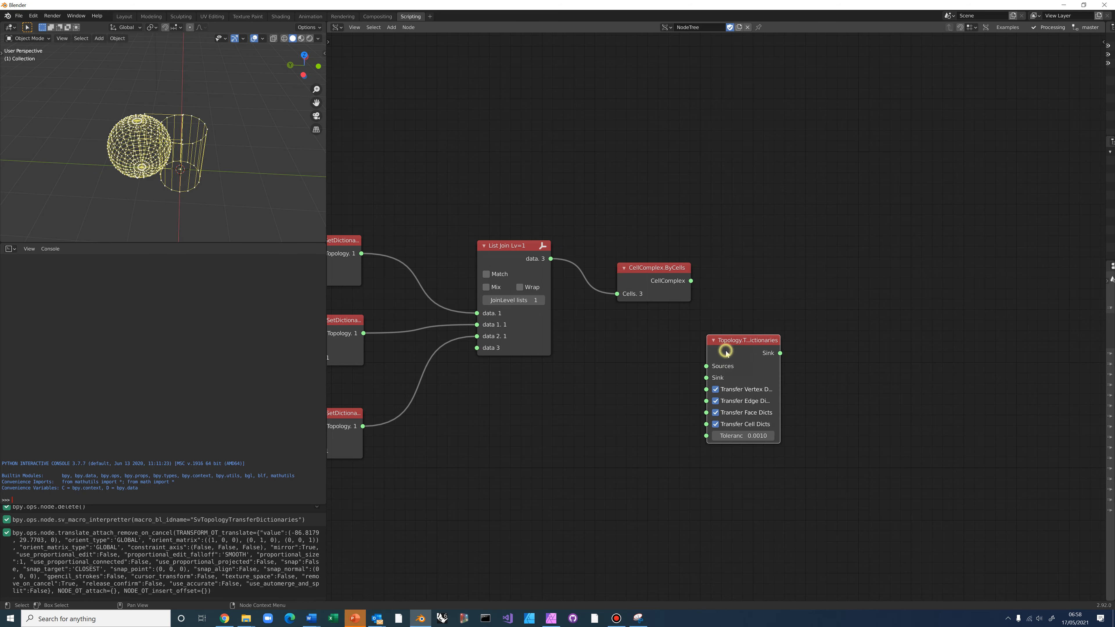
scroll(675, 397, up, 3)
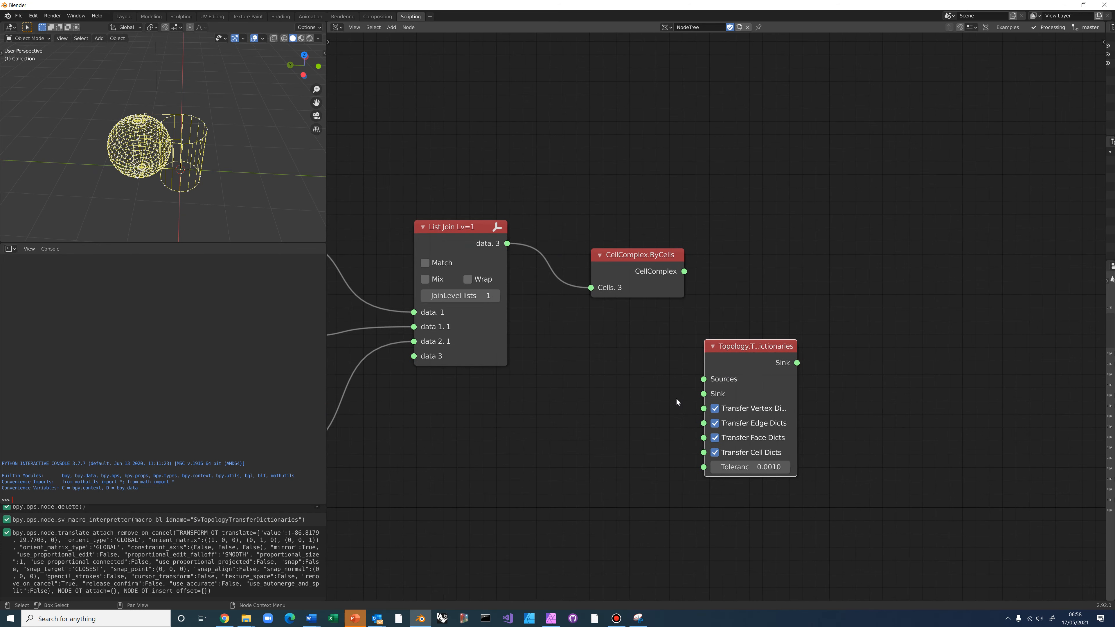
middle_drag(656, 352, 640, 231)
scroll(641, 236, up, 1)
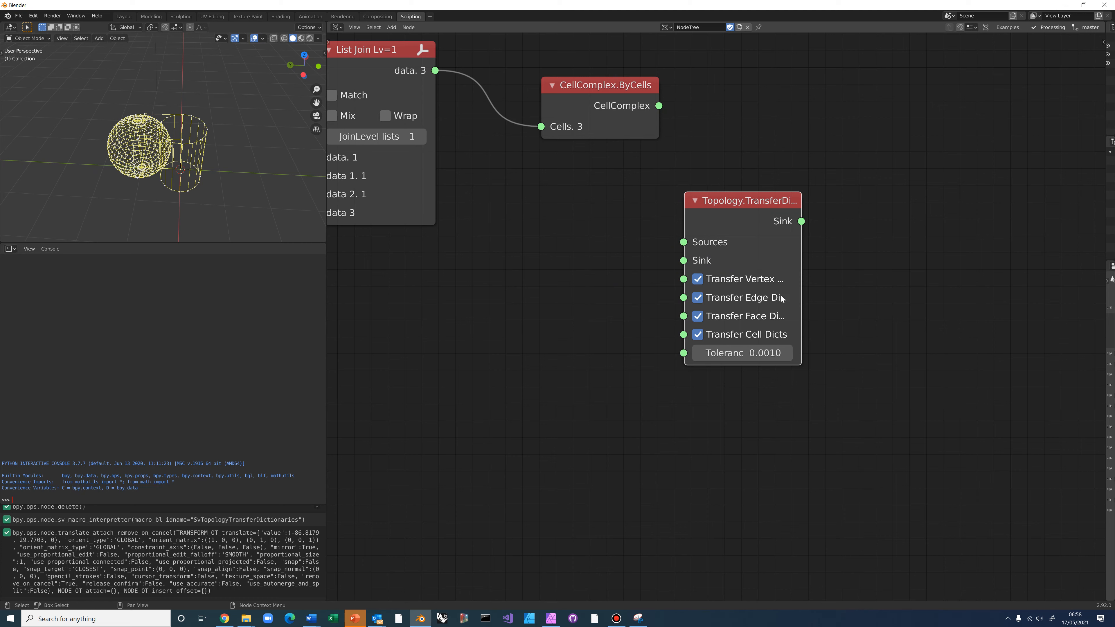
drag(798, 291, 844, 287)
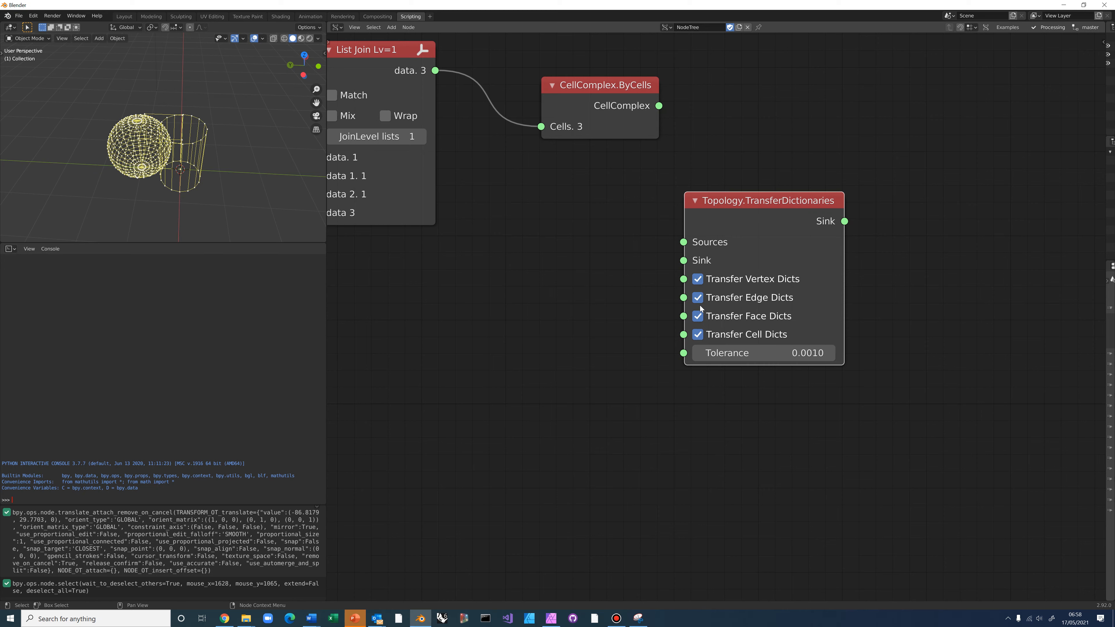
Uncheck Transfer Vertex, Edge and Face Dicts so only cell dictionaries transfer
click(698, 279)
click(697, 297)
click(697, 316)
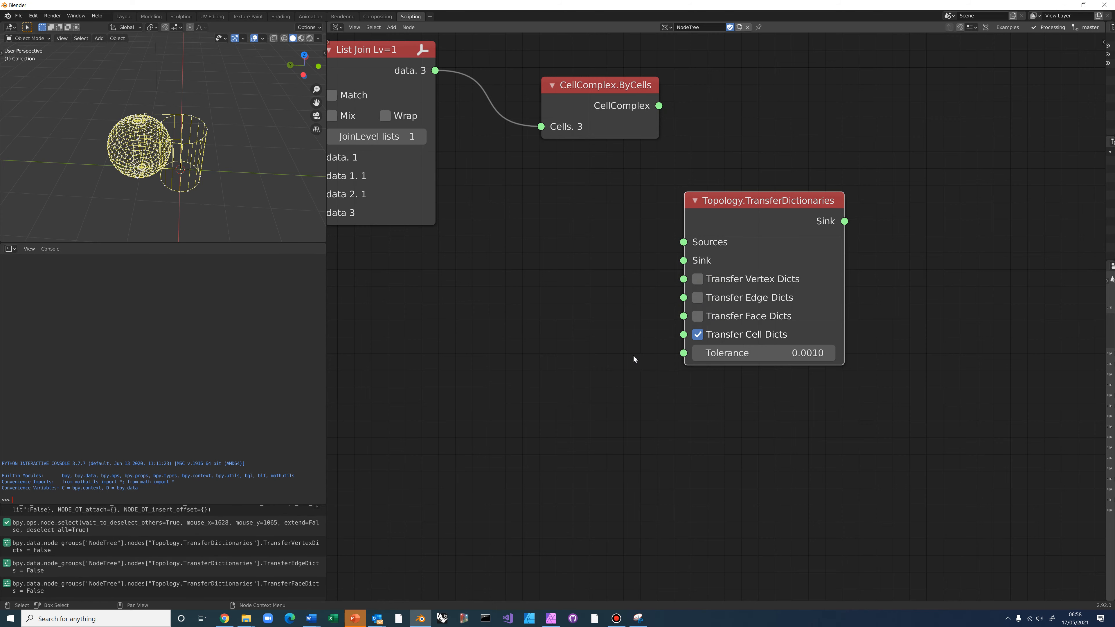
scroll(633, 355, down, 3)
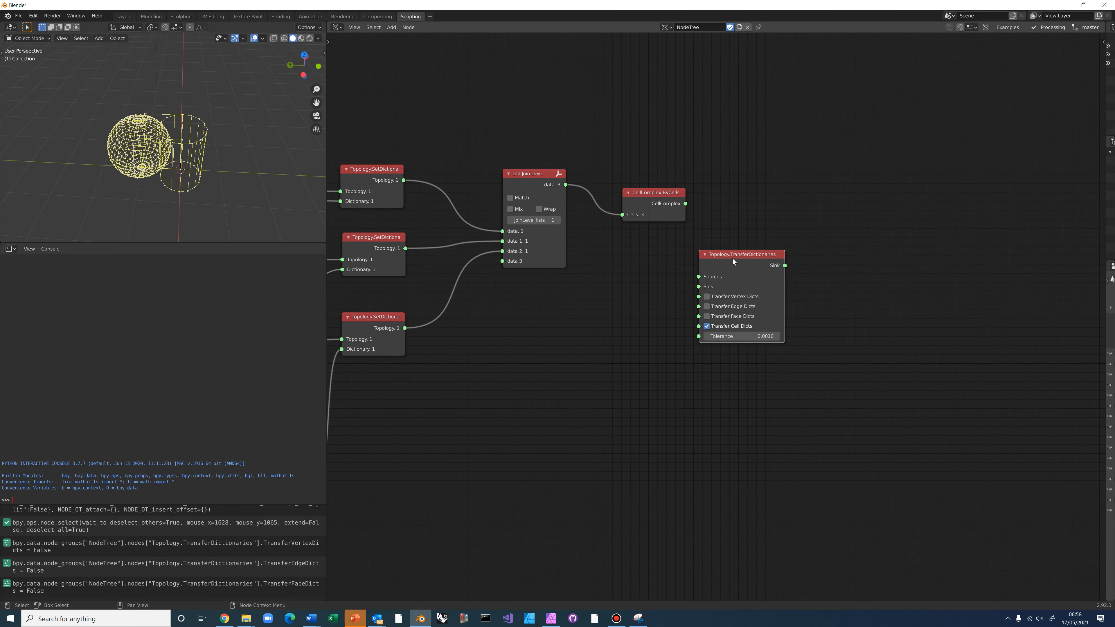
drag(733, 260, 732, 322)
scroll(802, 246, down, 4)
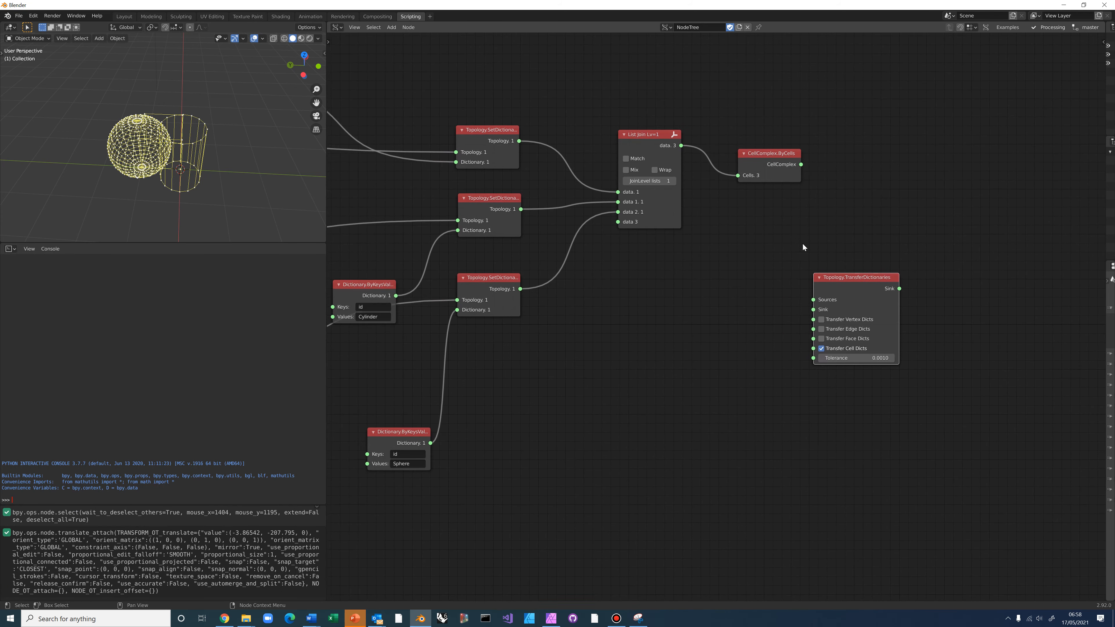
scroll(693, 281, up, 2)
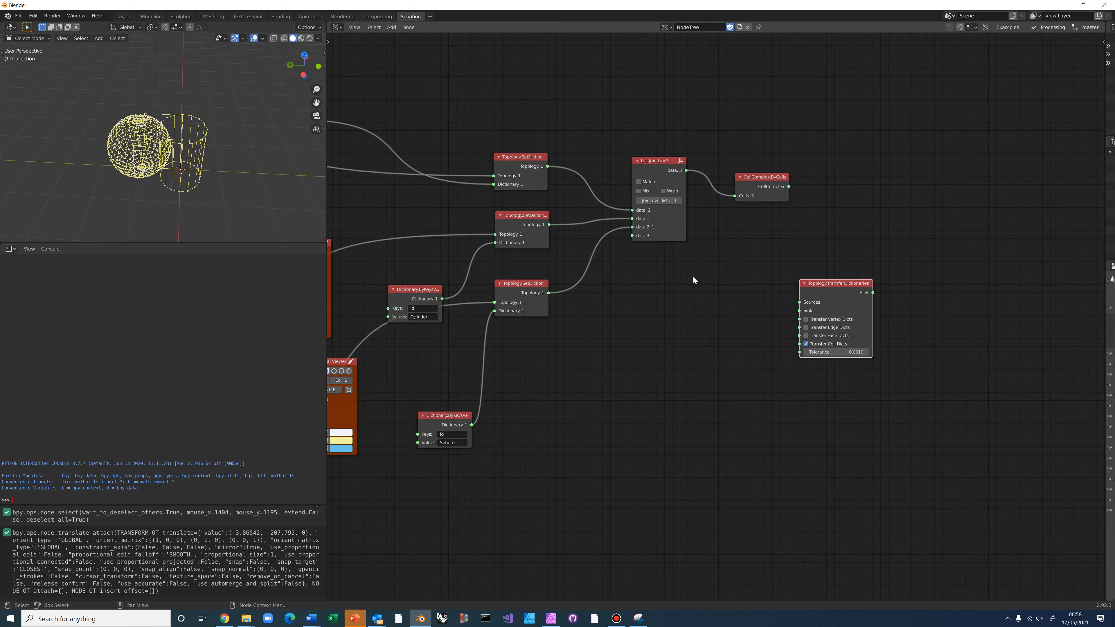
drag(653, 140, 638, 162)
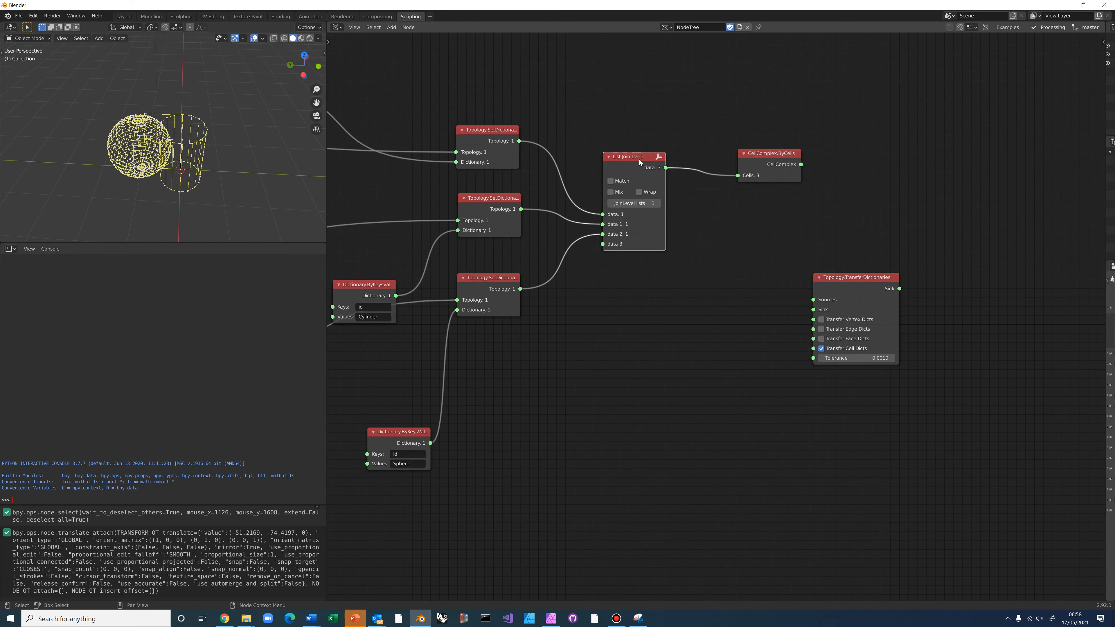
click(638, 168)
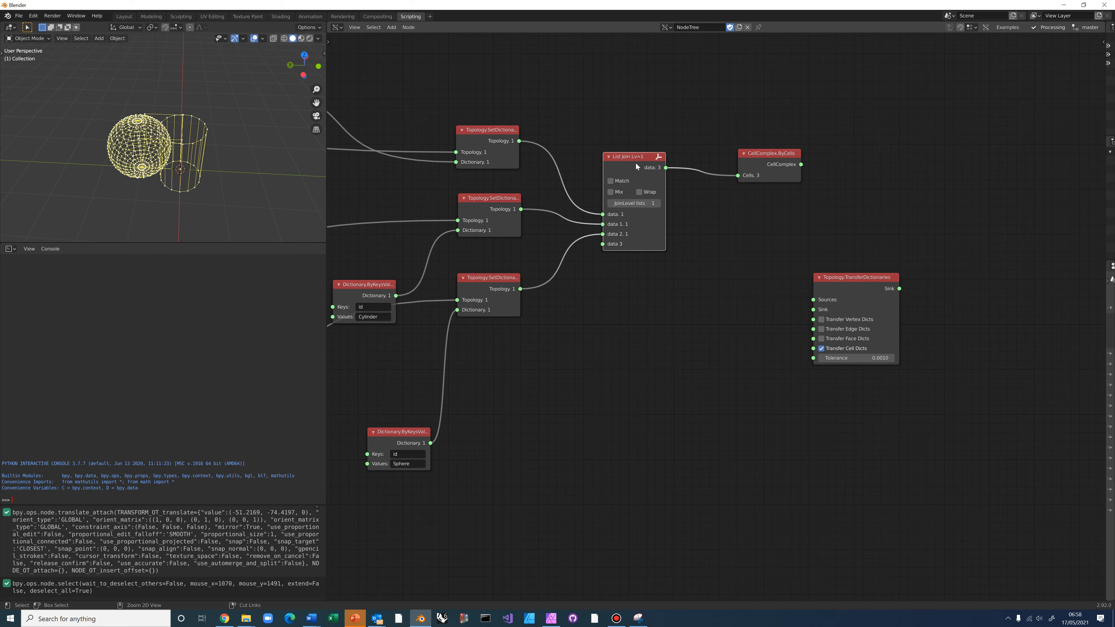
ctrl+click(636, 163)
scroll(755, 219, up, 2)
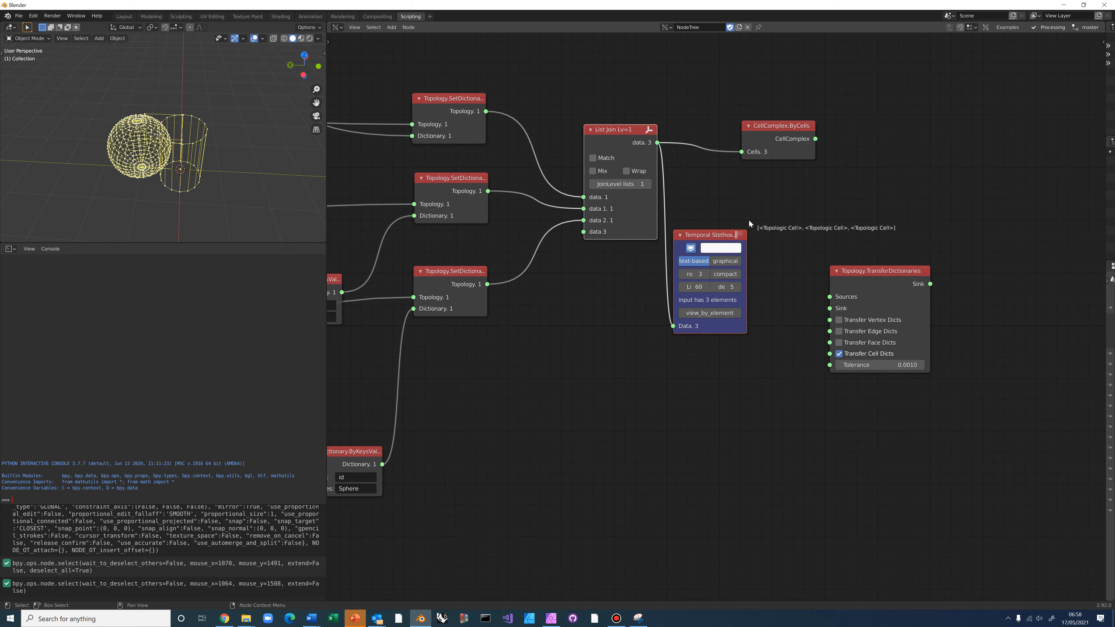
middle_drag(747, 228, 686, 217)
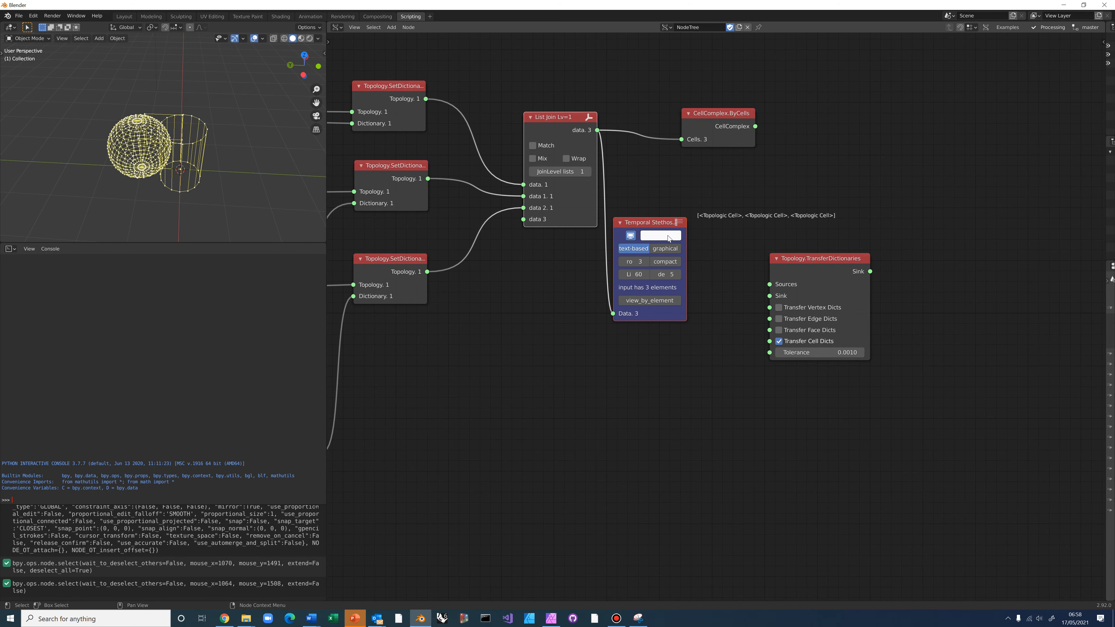
scroll(542, 343, down, 2)
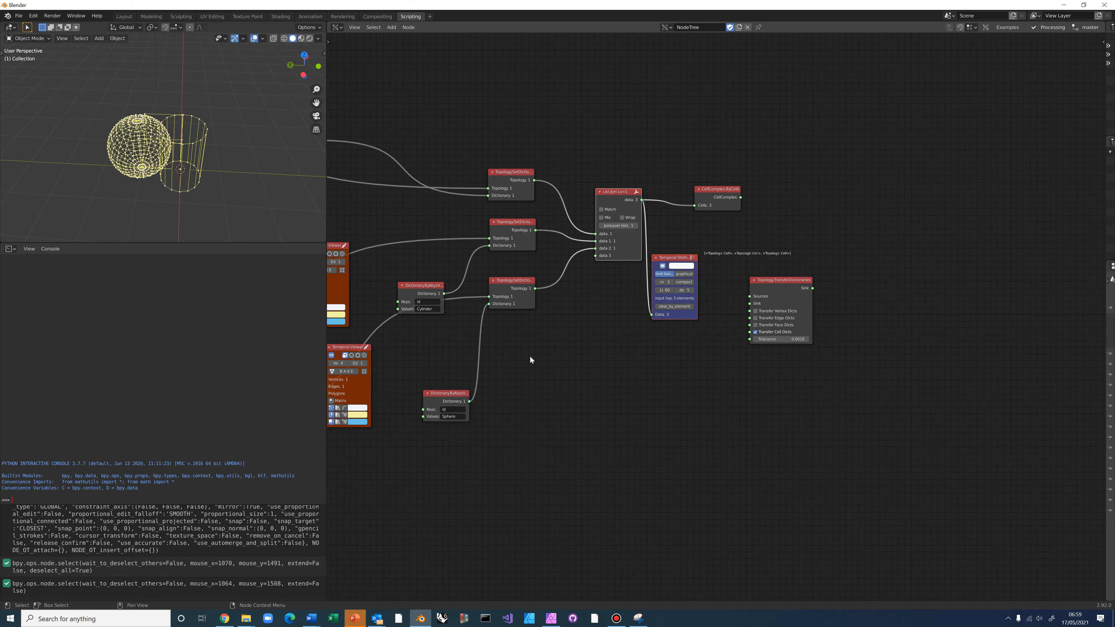
scroll(500, 417, up, 2)
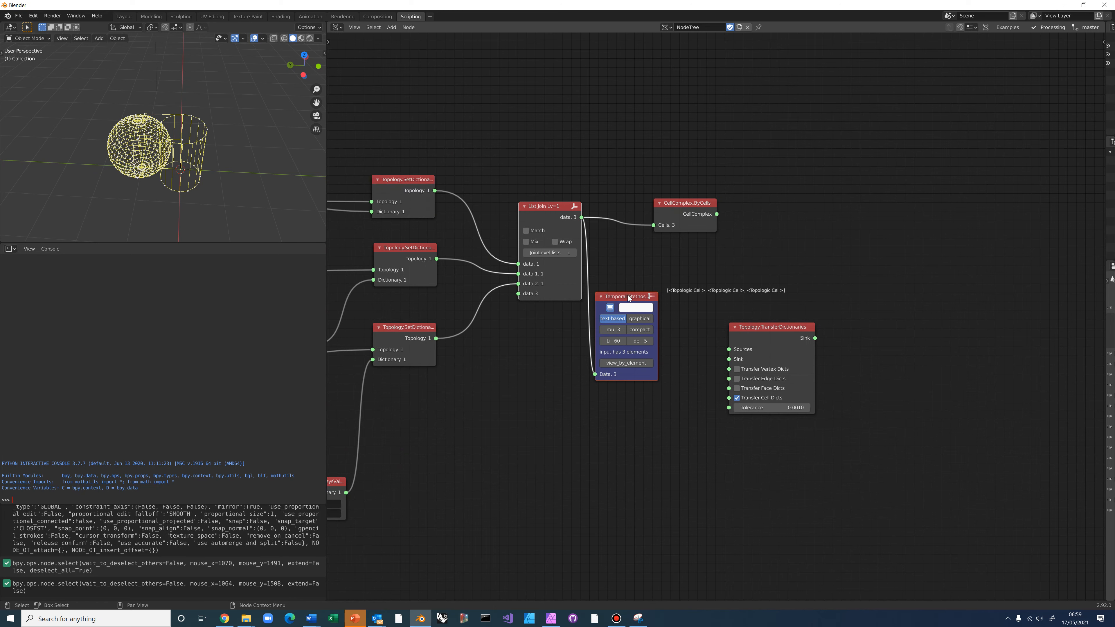
drag(579, 298, 636, 288)
click(619, 280)
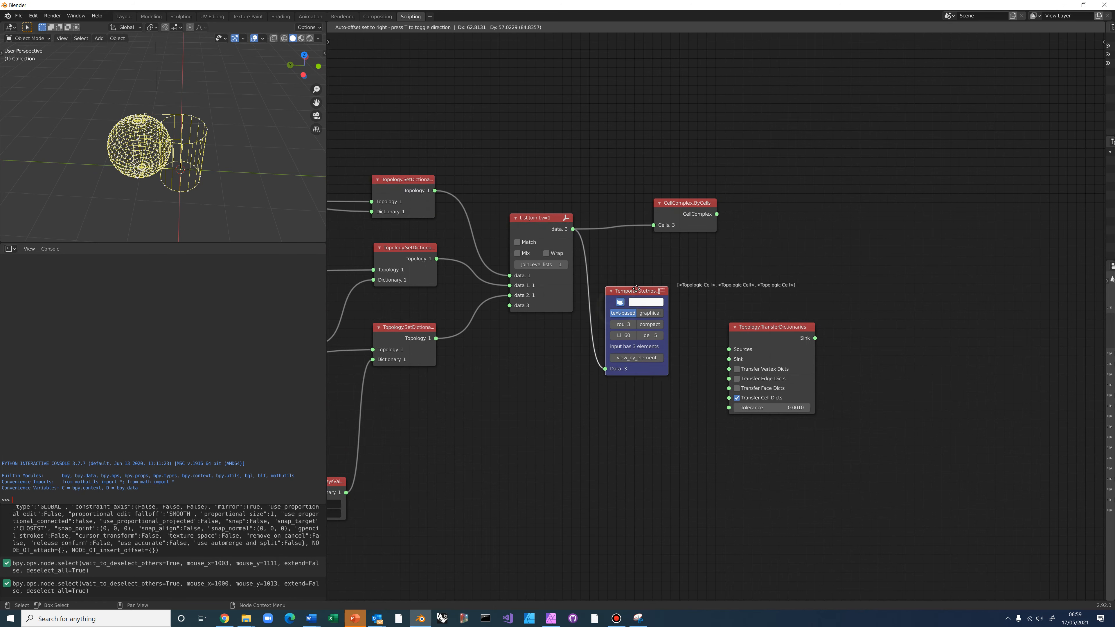
key(x)
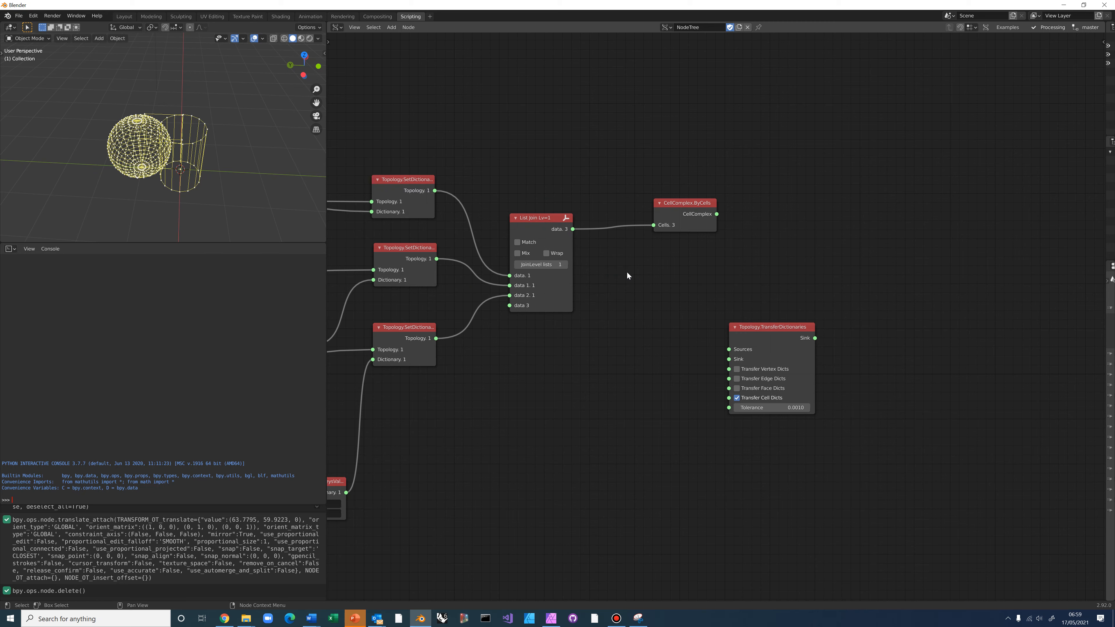
Link List Join to Sources and CellComplex.ByCells to Sink, then preview the CellComplex output
drag(572, 228, 796, 273)
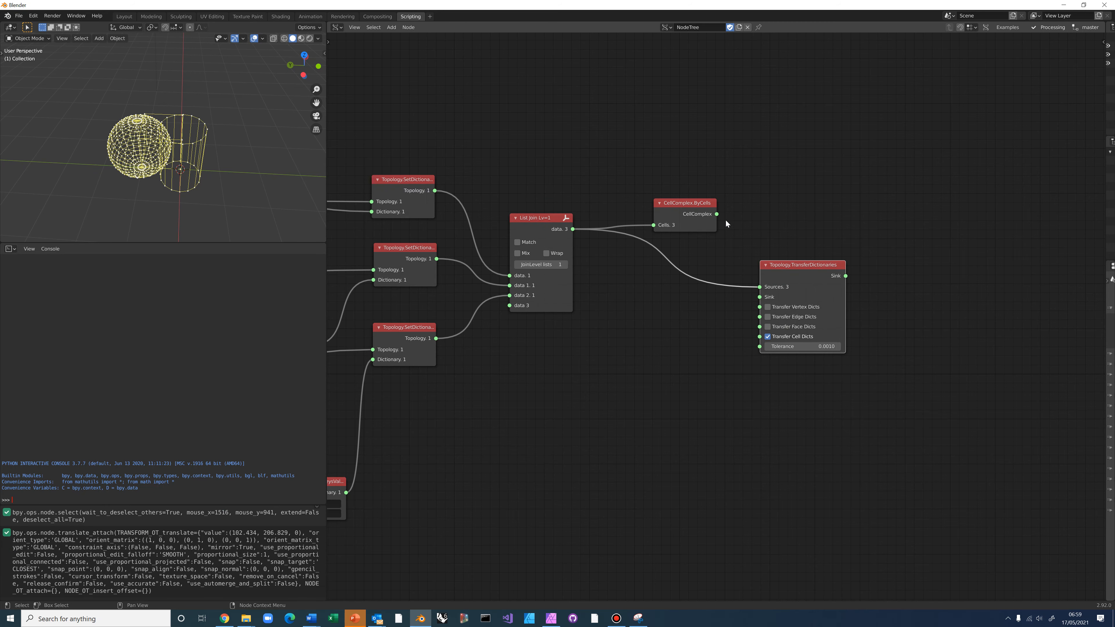
drag(717, 215, 760, 297)
middle_drag(641, 336, 485, 290)
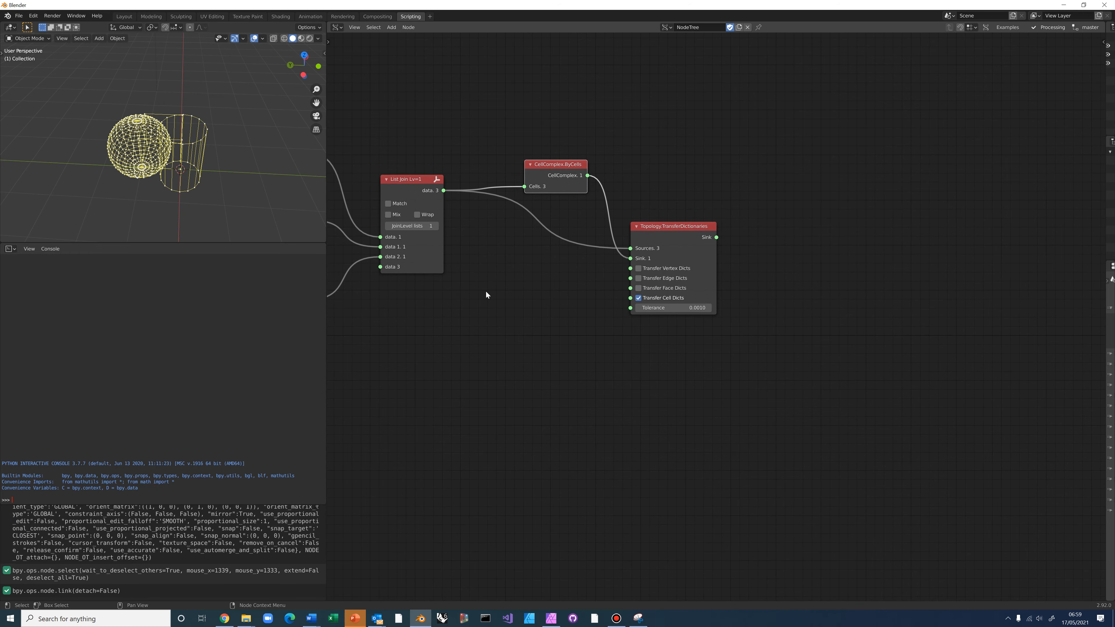
scroll(693, 238, up, 1)
click(671, 232)
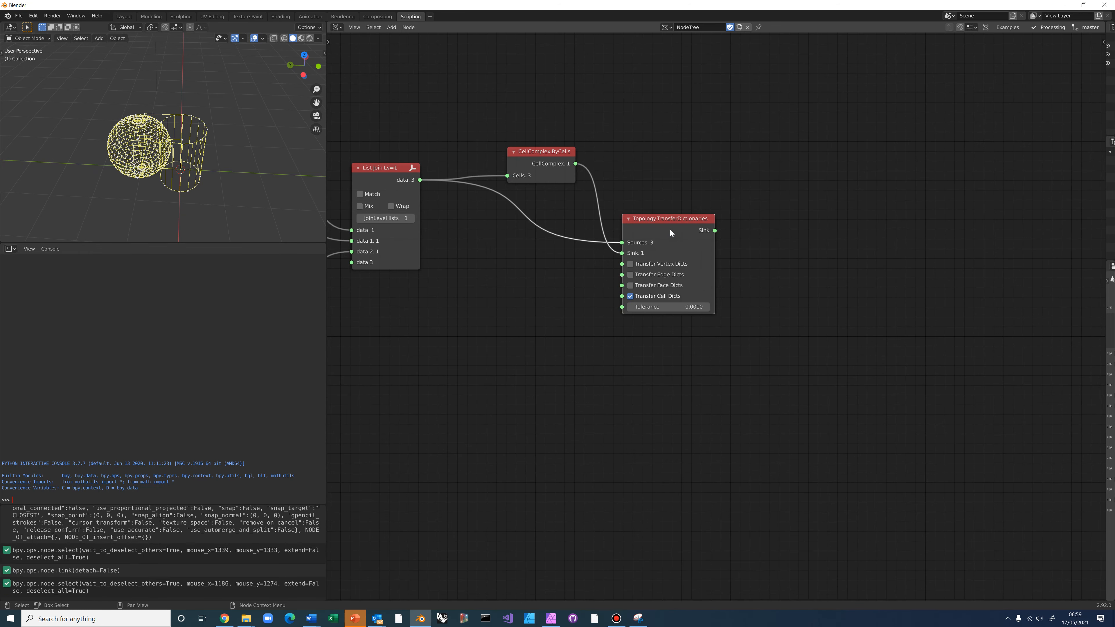
ctrl+shift+click(670, 229)
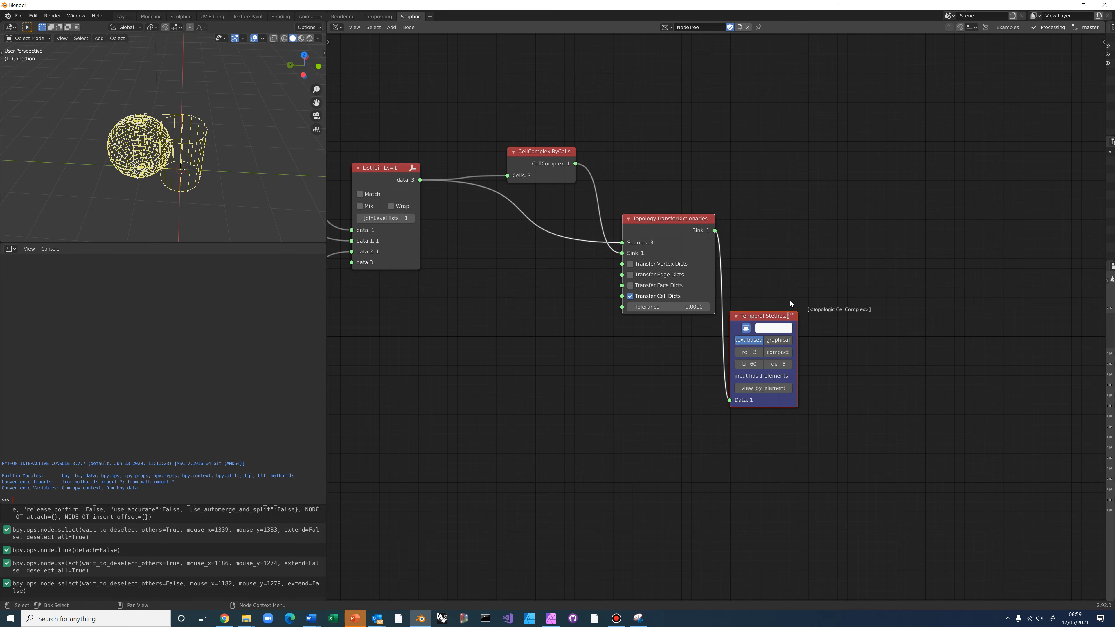
middle_drag(803, 283, 672, 288)
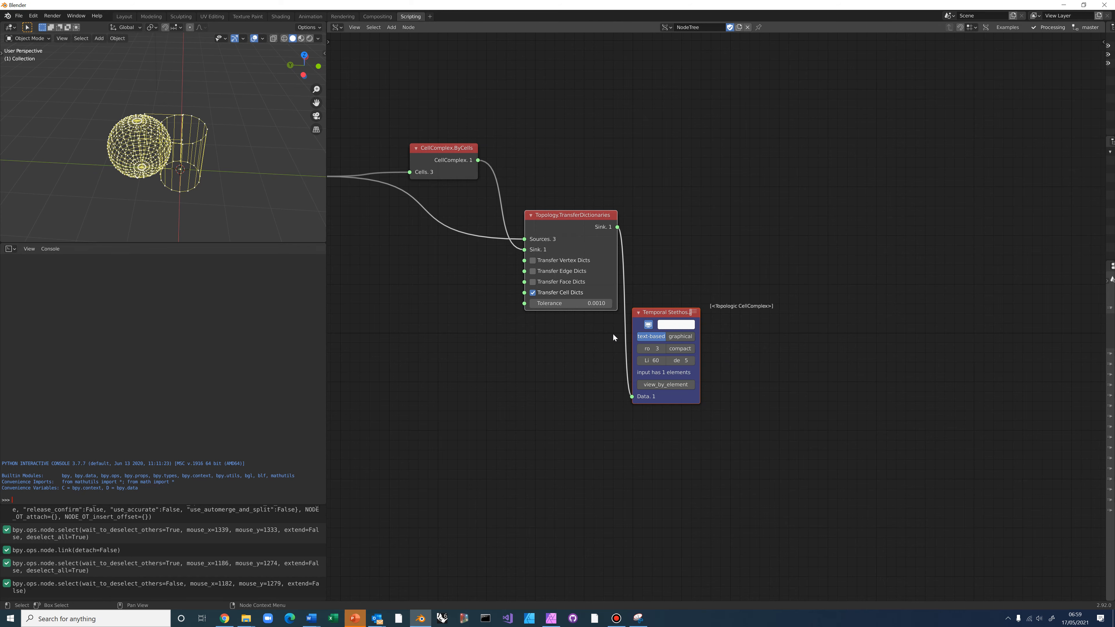
drag(660, 310, 663, 349)
click(659, 282)
key(Delete)
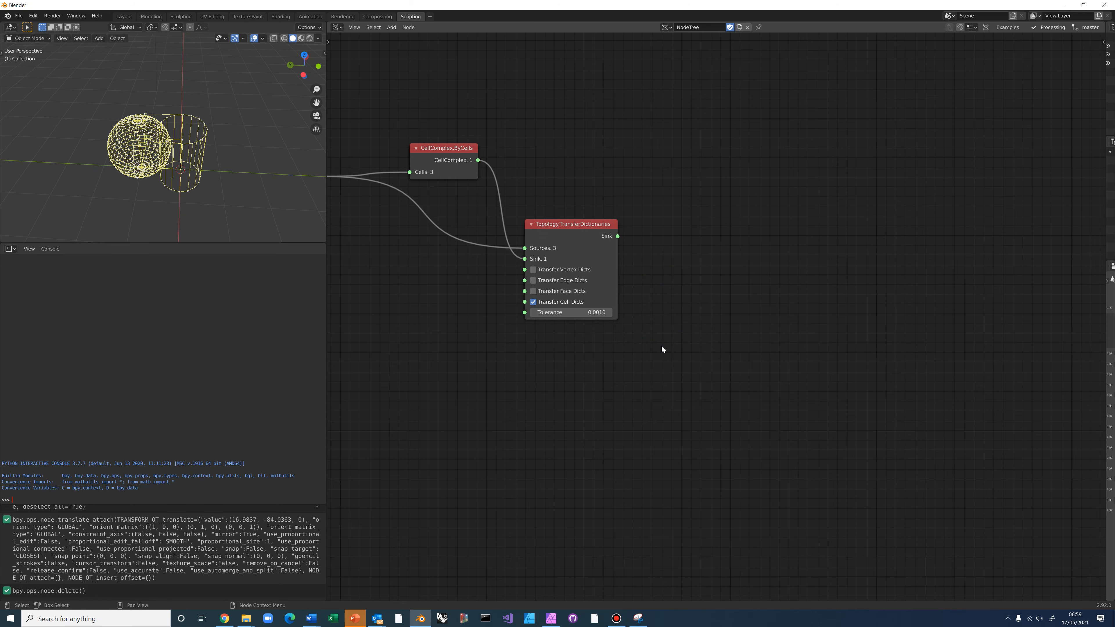
middle_drag(423, 326, 508, 378)
scroll(493, 358, up, 1)
scroll(492, 359, down, 2)
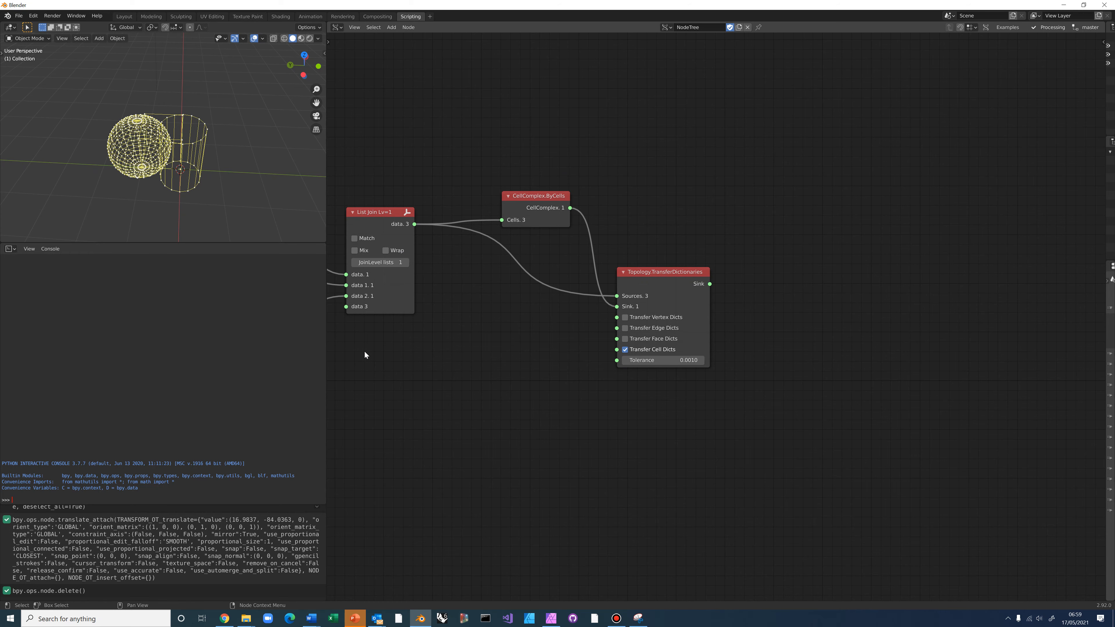
middle_drag(416, 357, 466, 349)
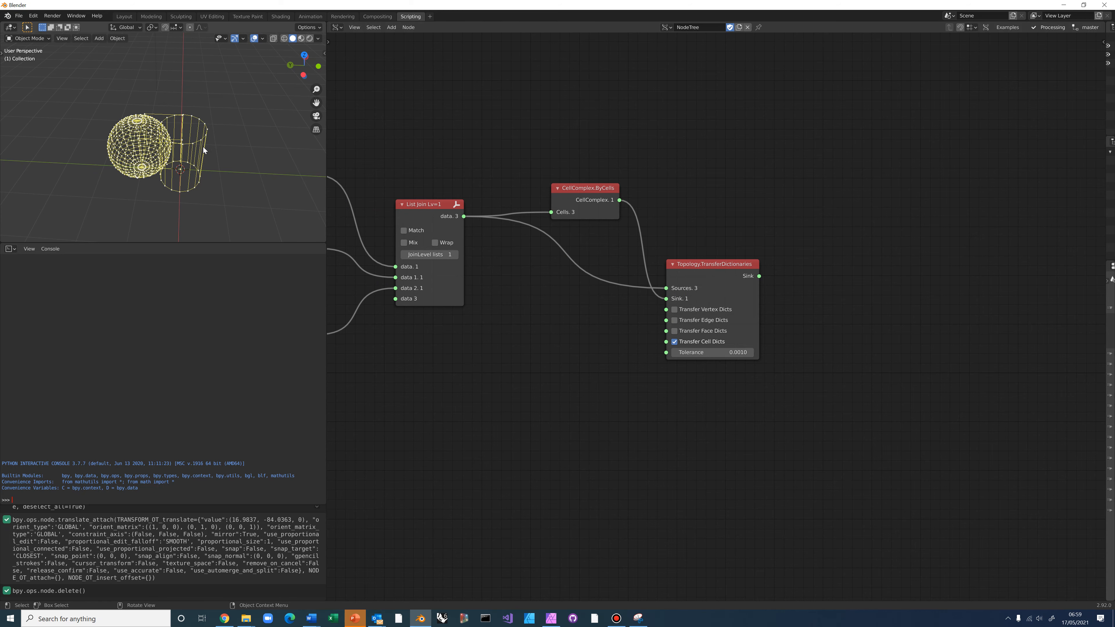
middle_drag(202, 146, 177, 115)
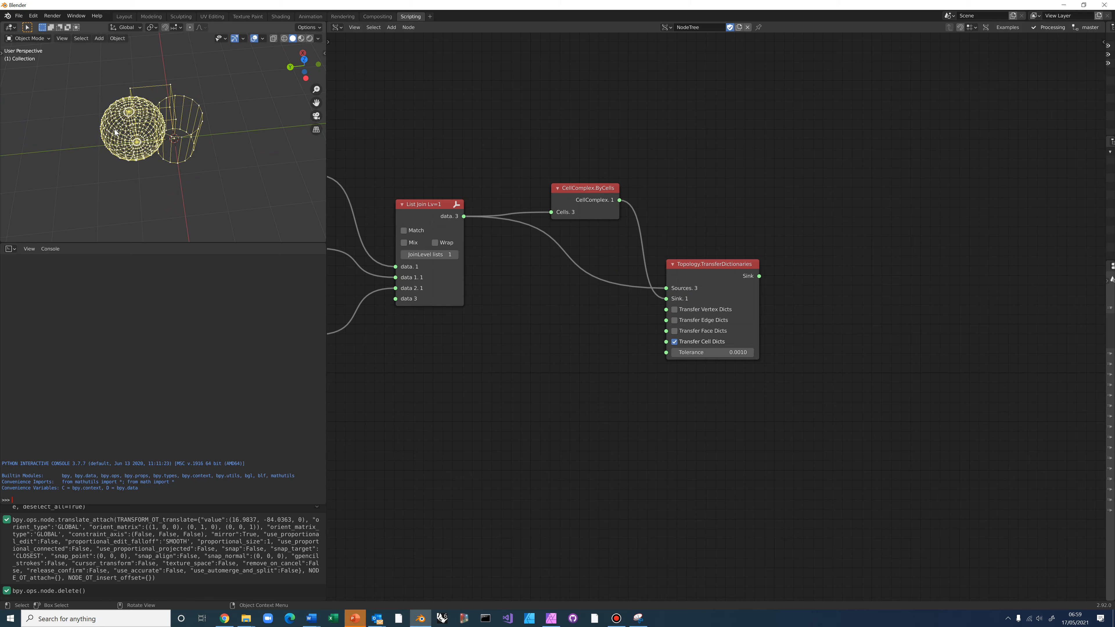
mouse_move(145, 131)
middle_down()
mouse_move(125, 134)
mouse_move(122, 153)
mouse_move(141, 143)
middle_up()
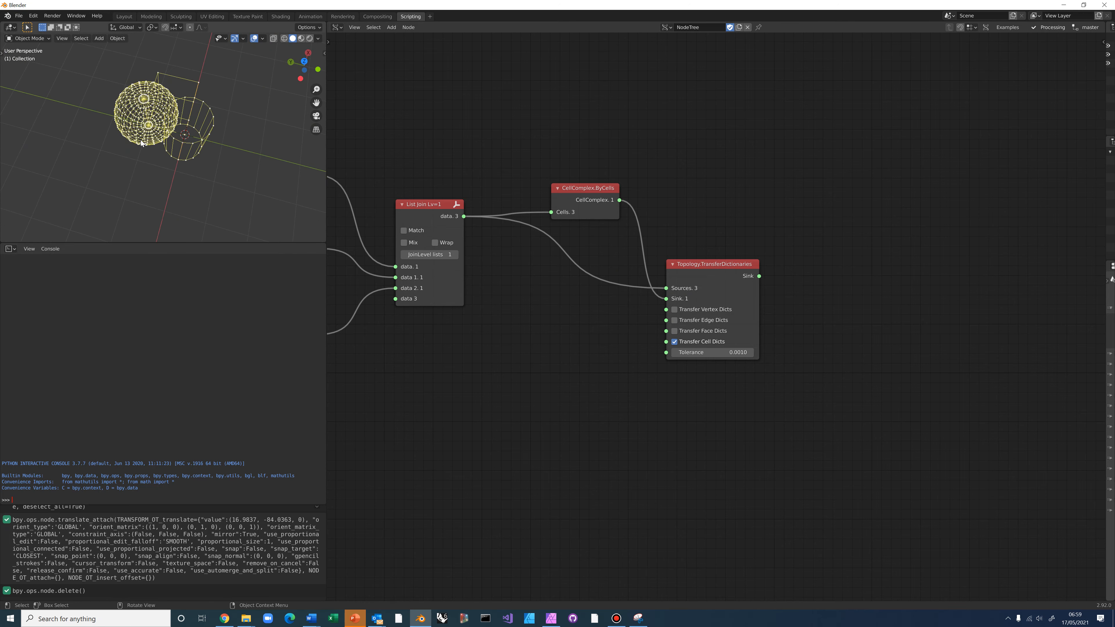
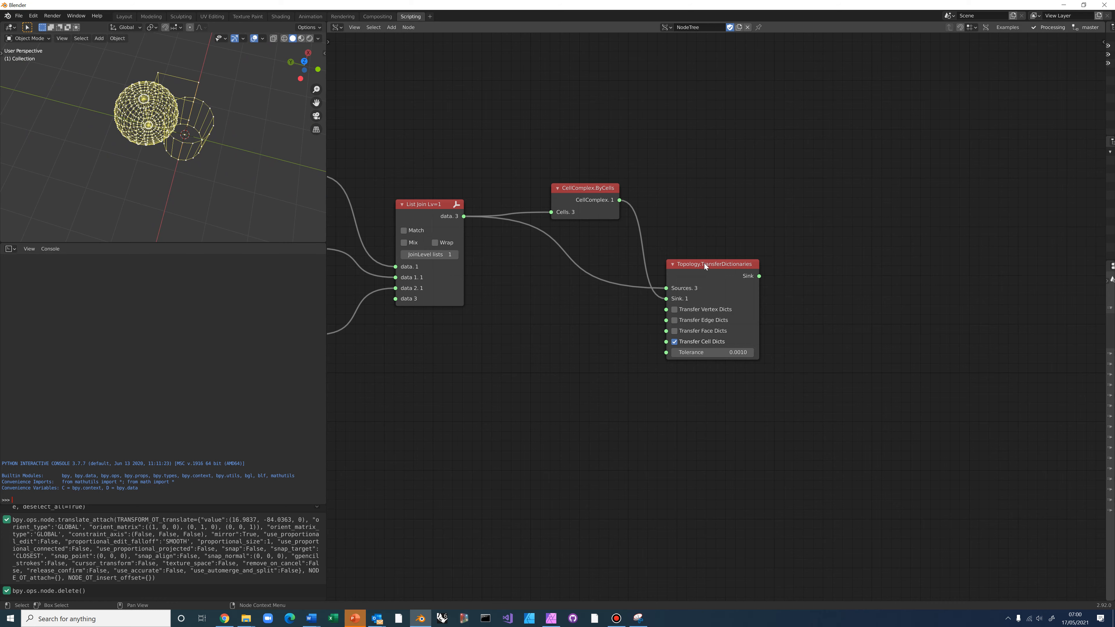
Nudge the TransferDictionaries node up-left and pan and zoom out the node tree to make room
drag(703, 263, 700, 257)
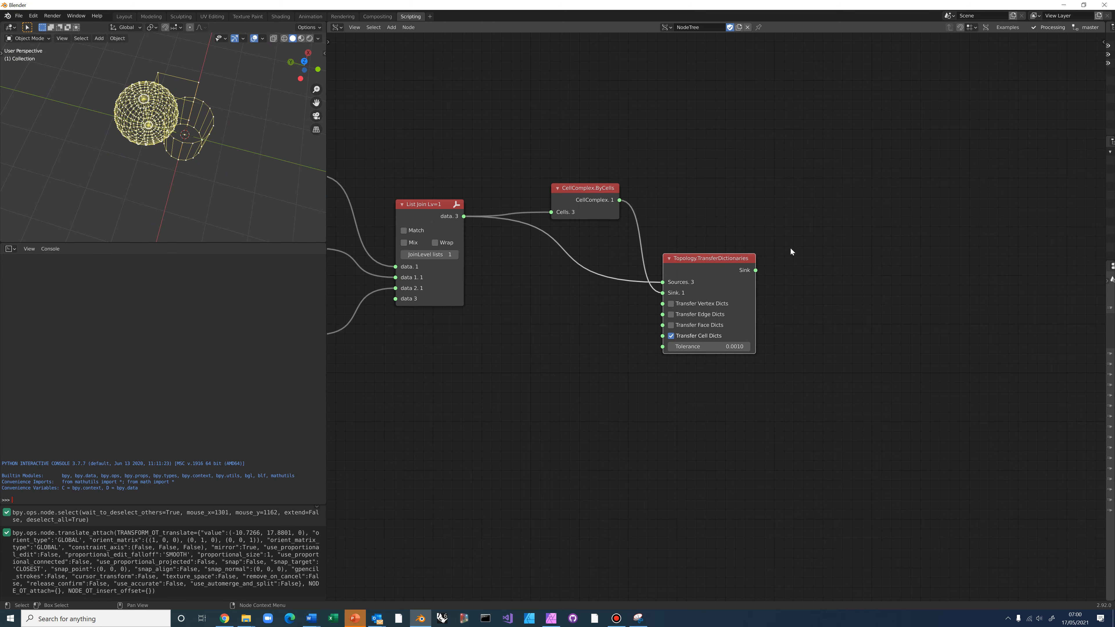
middle_drag(760, 259, 593, 235)
scroll(595, 236, down, 1)
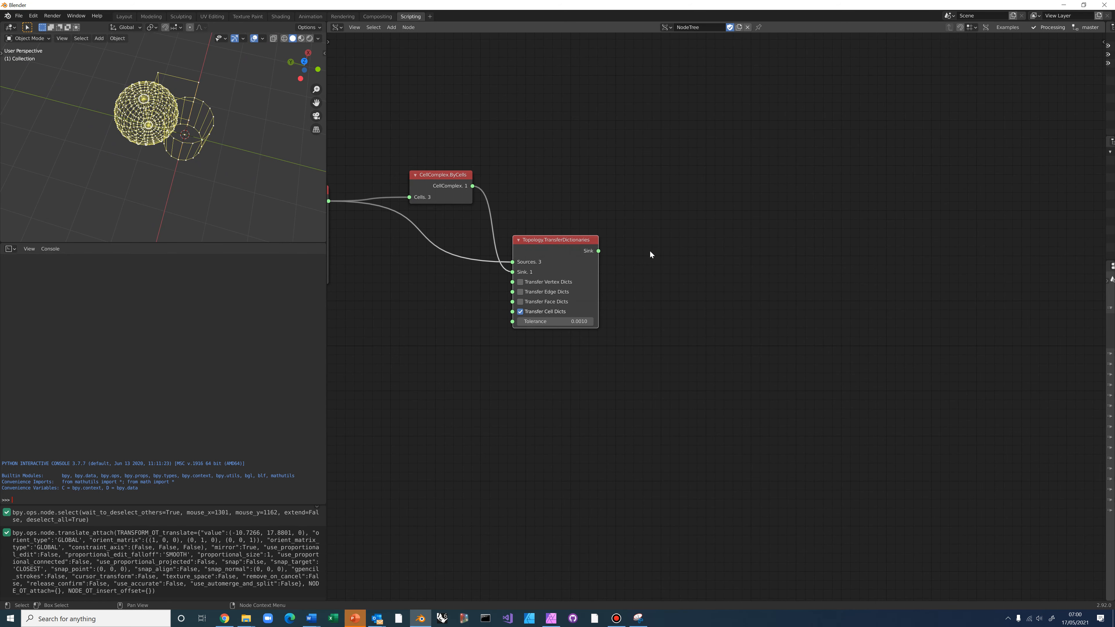
Add a Topology.SubTopologies node set to Cell, fed by the TransferDictionaries Sink output
key(alt+space)
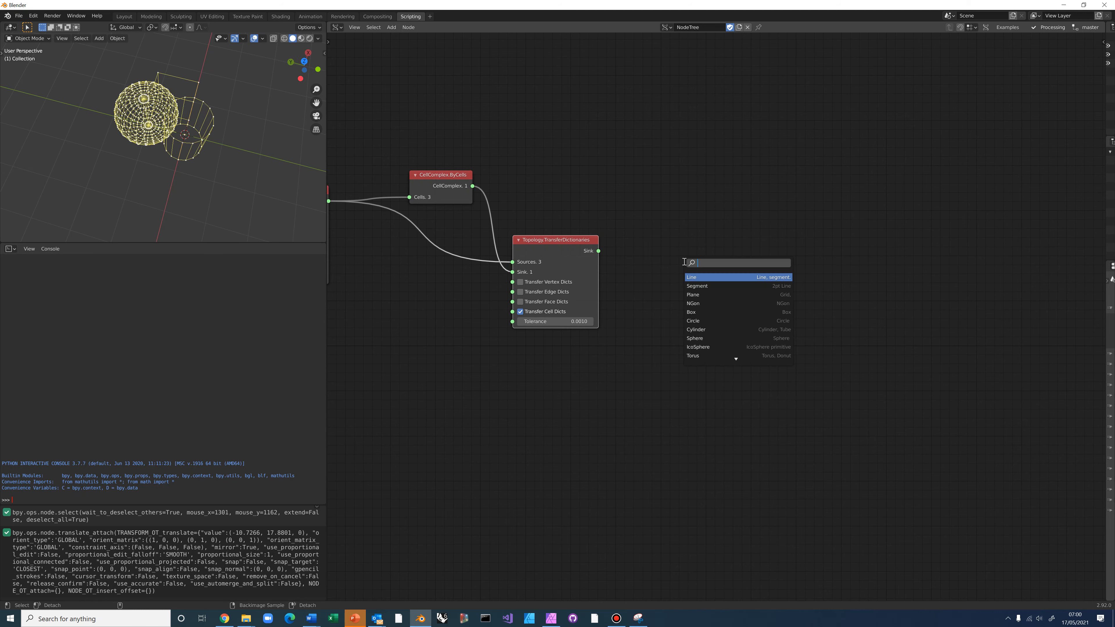
text(Subto)
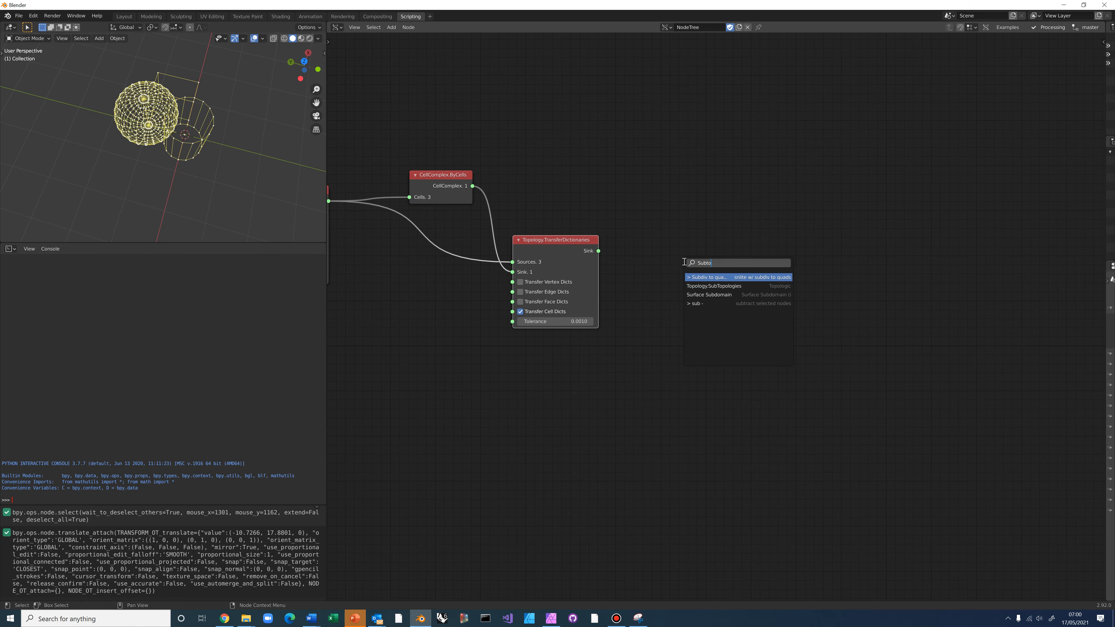
click(702, 286)
click(682, 310)
click(697, 299)
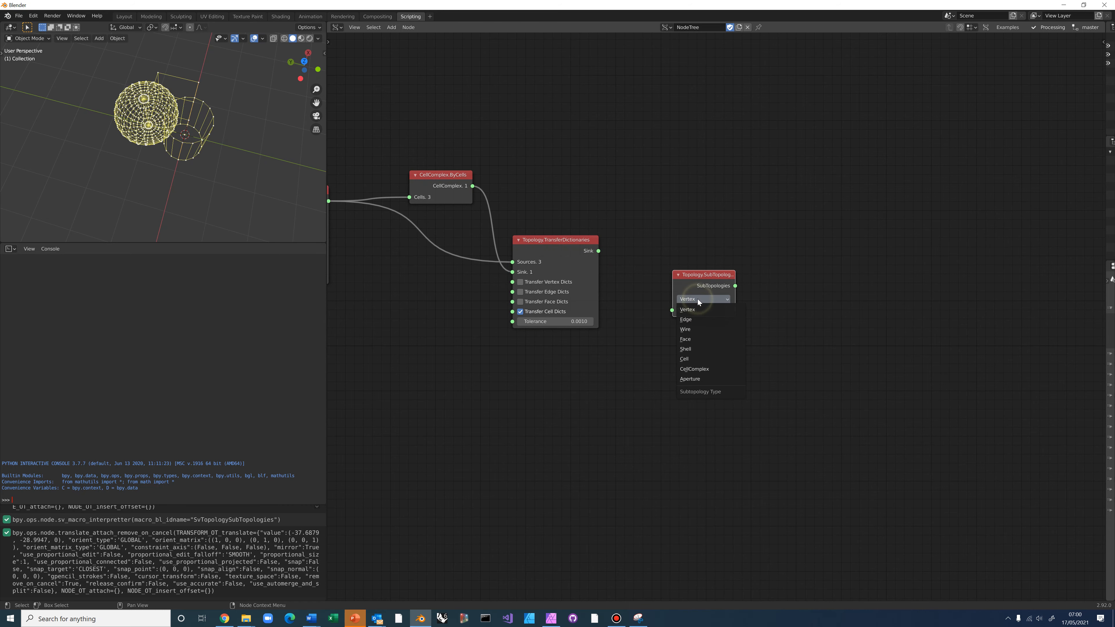
click(690, 359)
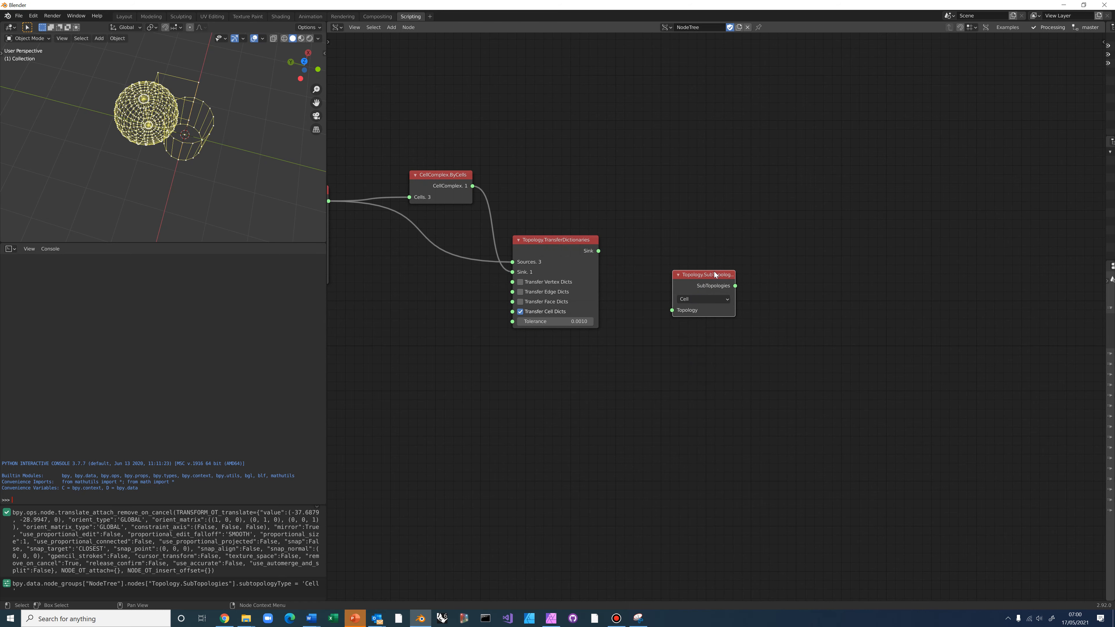
drag(599, 251, 673, 310)
Attach a stethoscope to SubTopologies to confirm it lists 7 cells, then tidy the nodes
middle_drag(648, 335, 544, 324)
click(596, 270)
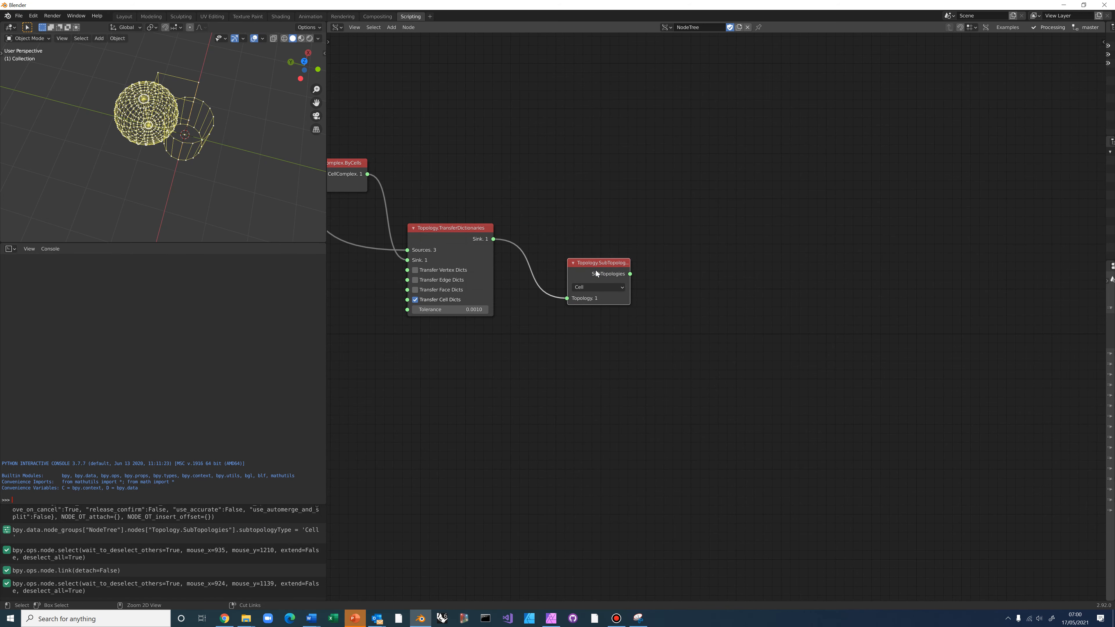
ctrl+shift+click(595, 270)
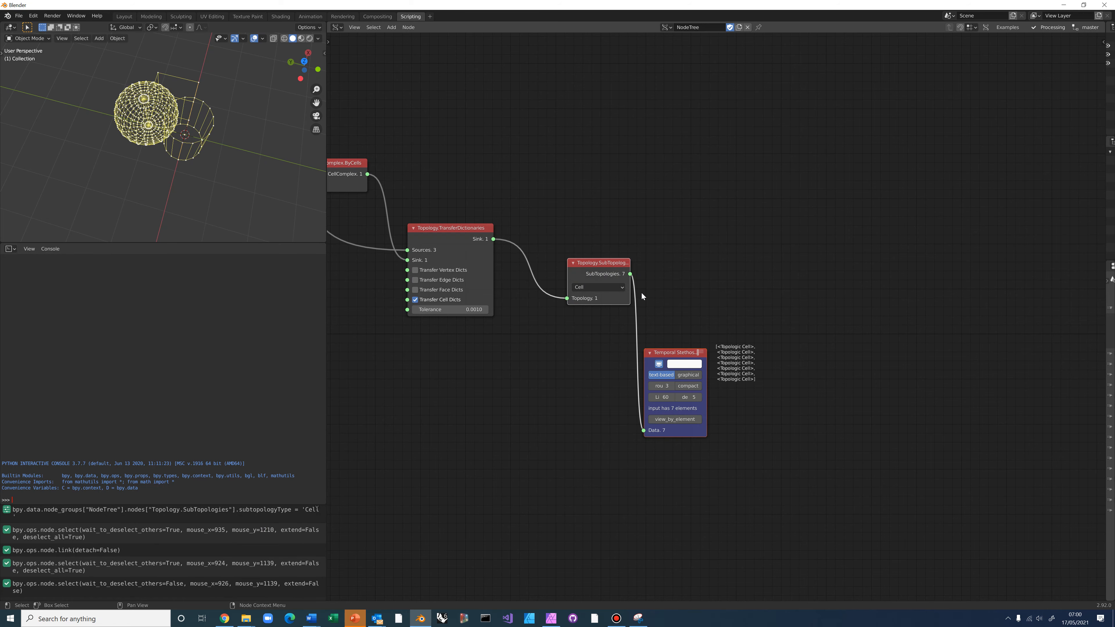
middle_drag(659, 280, 601, 224)
scroll(619, 241, up, 2)
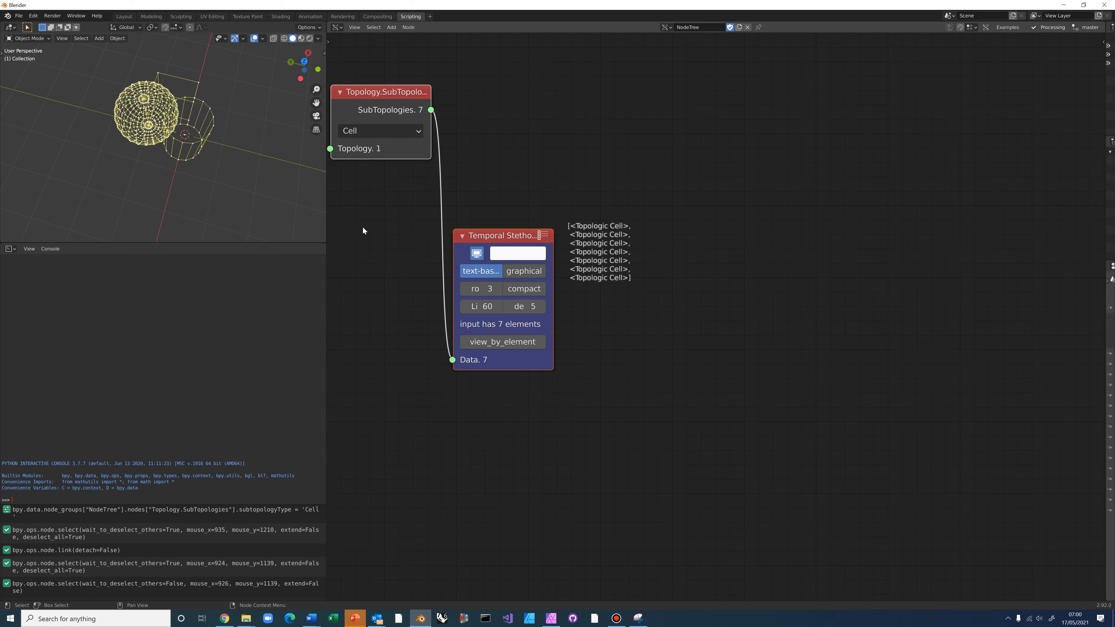
drag(499, 239, 520, 284)
scroll(522, 282, down, 2)
scroll(566, 281, down, 1)
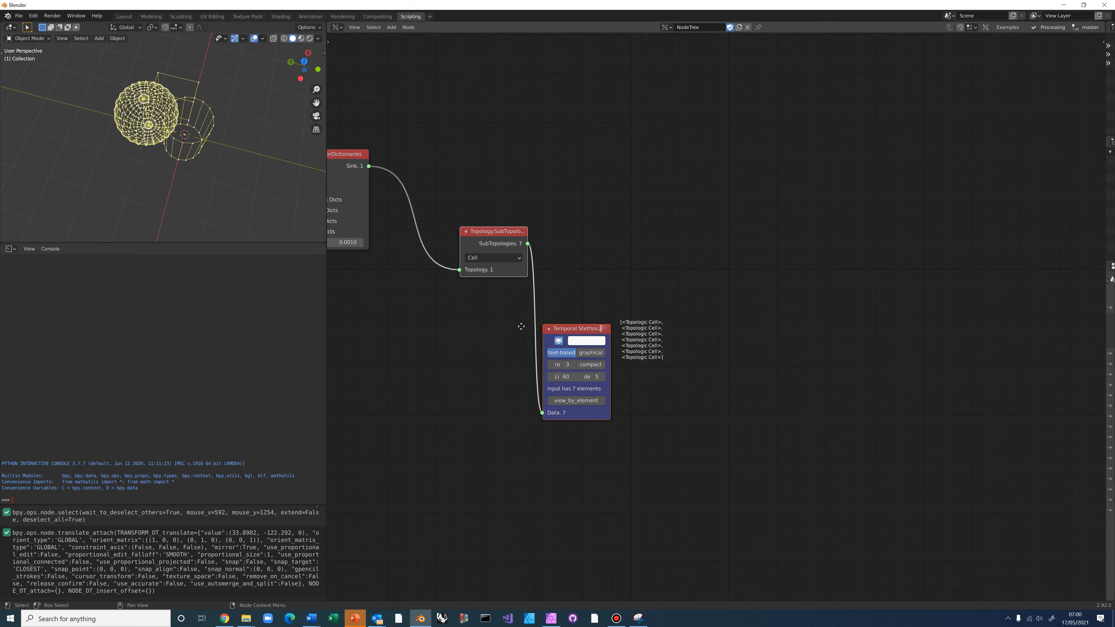
scroll(581, 287, down, 1)
click(585, 299)
click(592, 325)
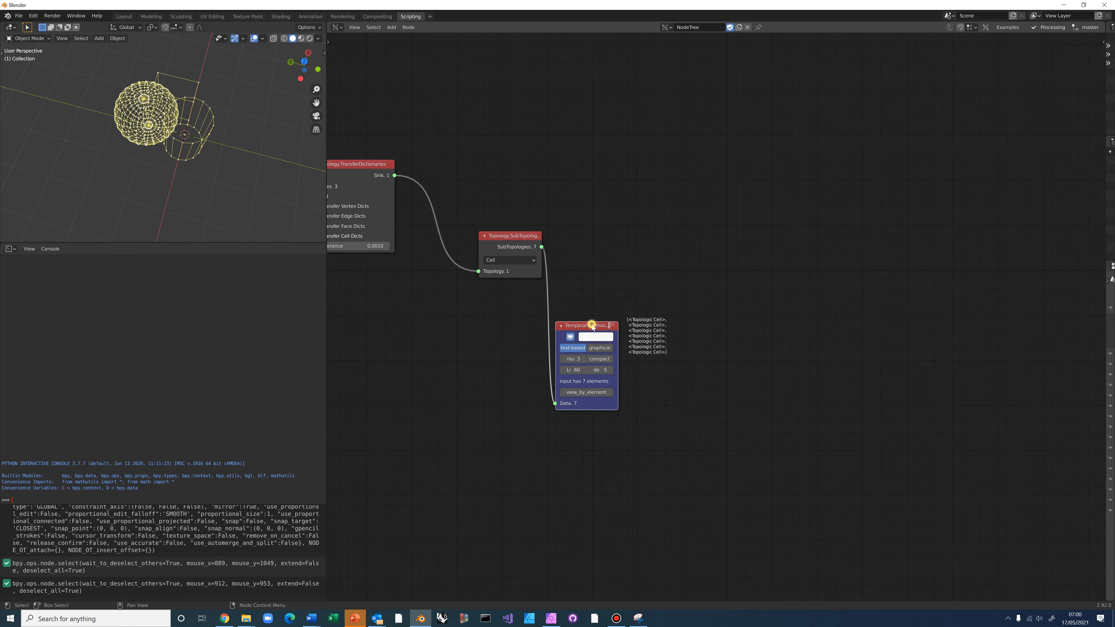
Delete the stethoscope node and frame the whole node tree in view
key(x)
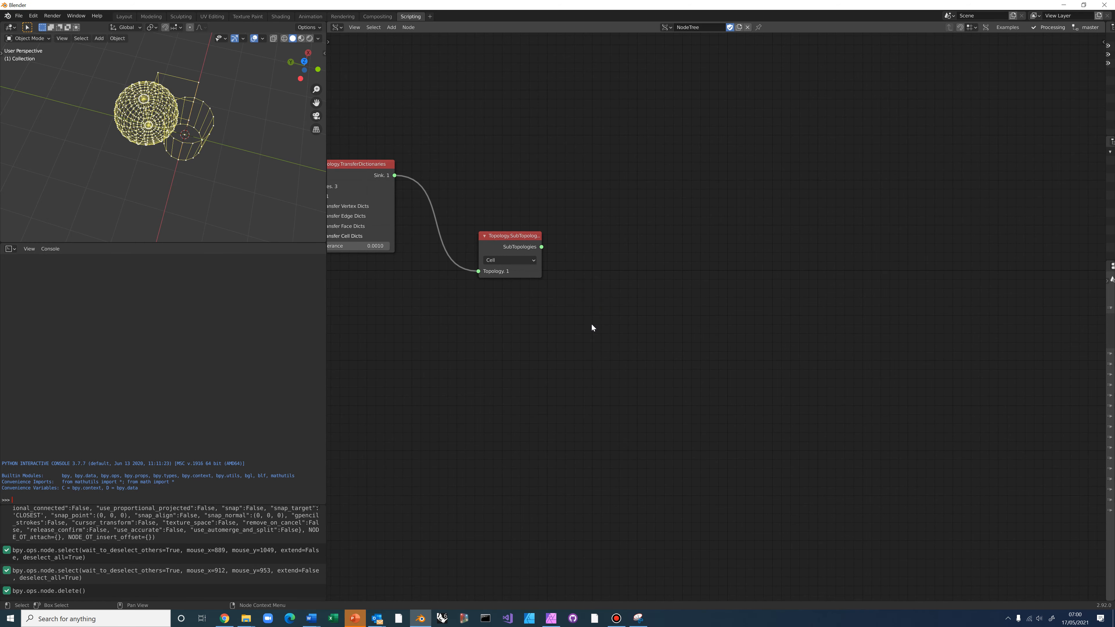
key(ctrl+space)
key(ctrl+space)
key(Home)
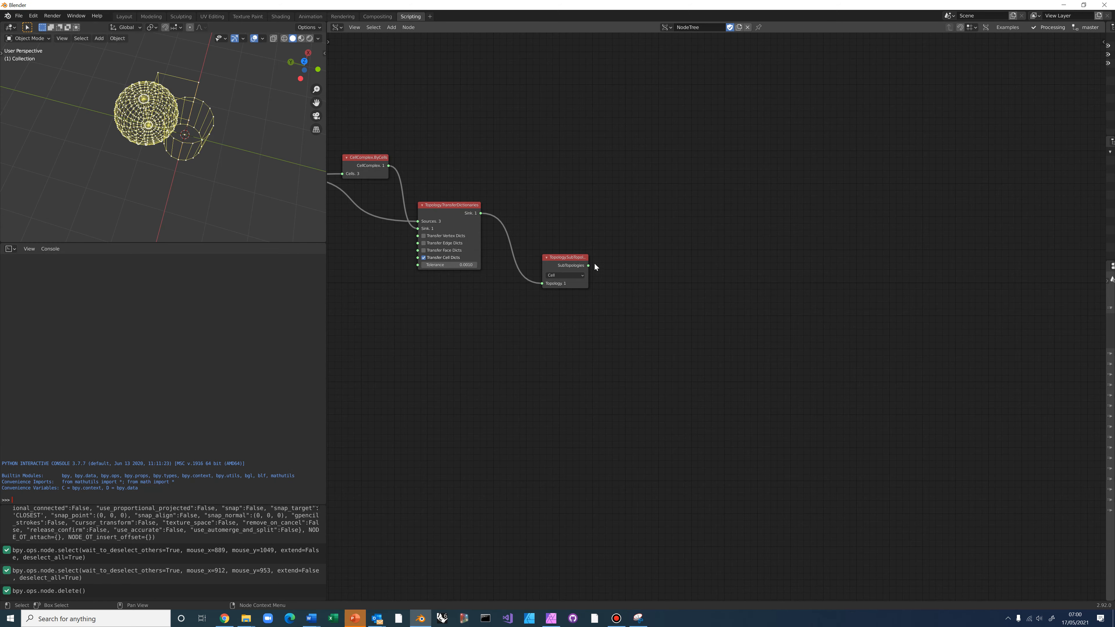
scroll(631, 262, up, 1)
Add a level-1 List Item node fed by the SubTopologies cell output
key(alt+space)
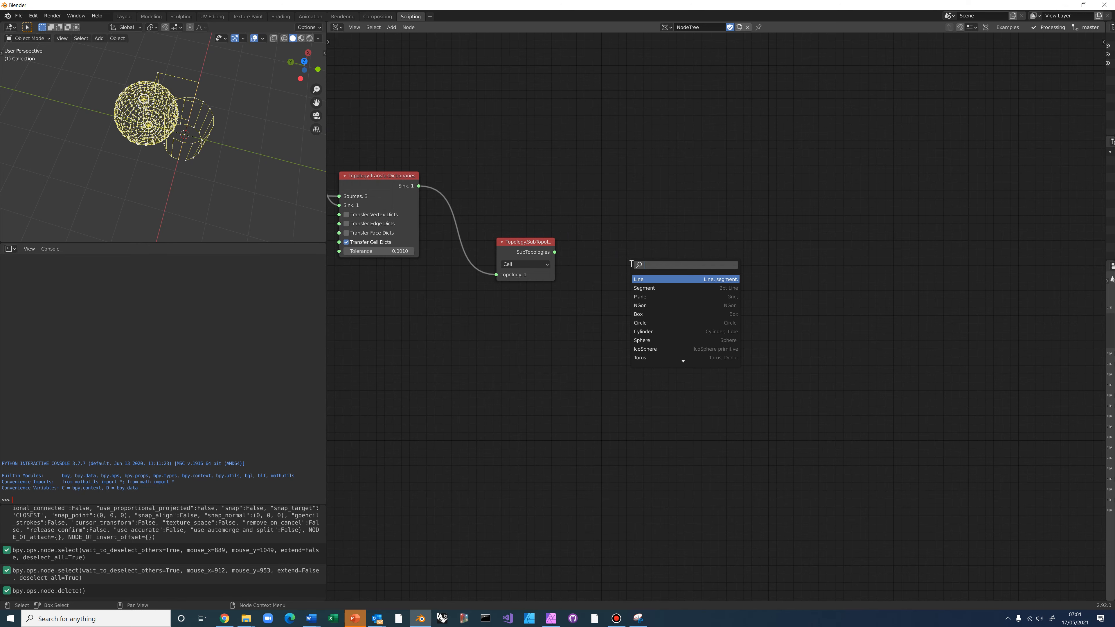
text(list item)
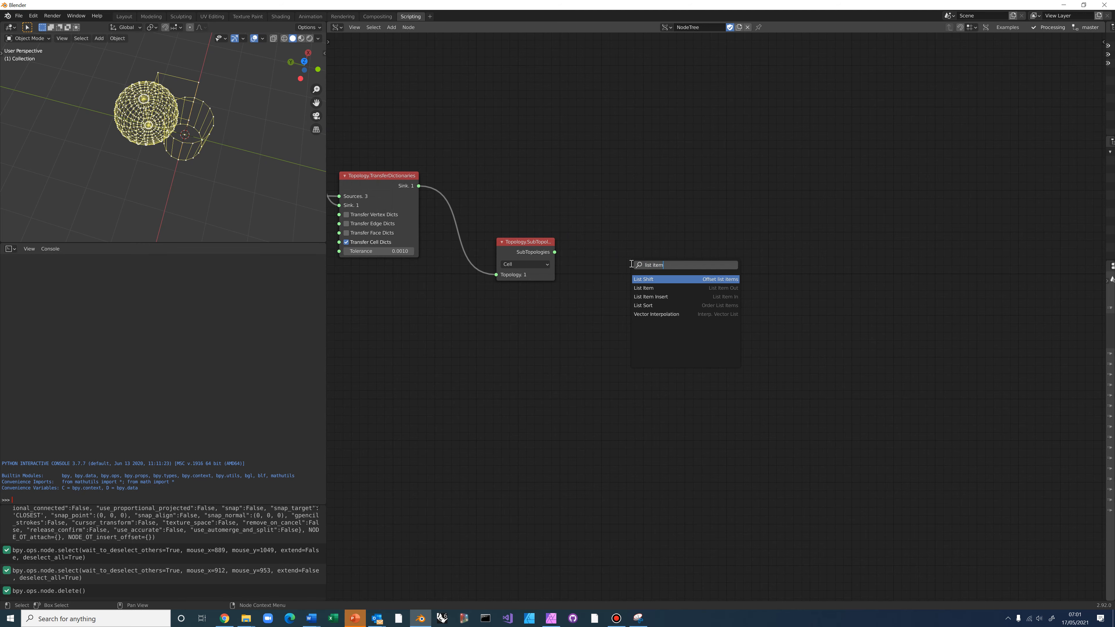
click(643, 288)
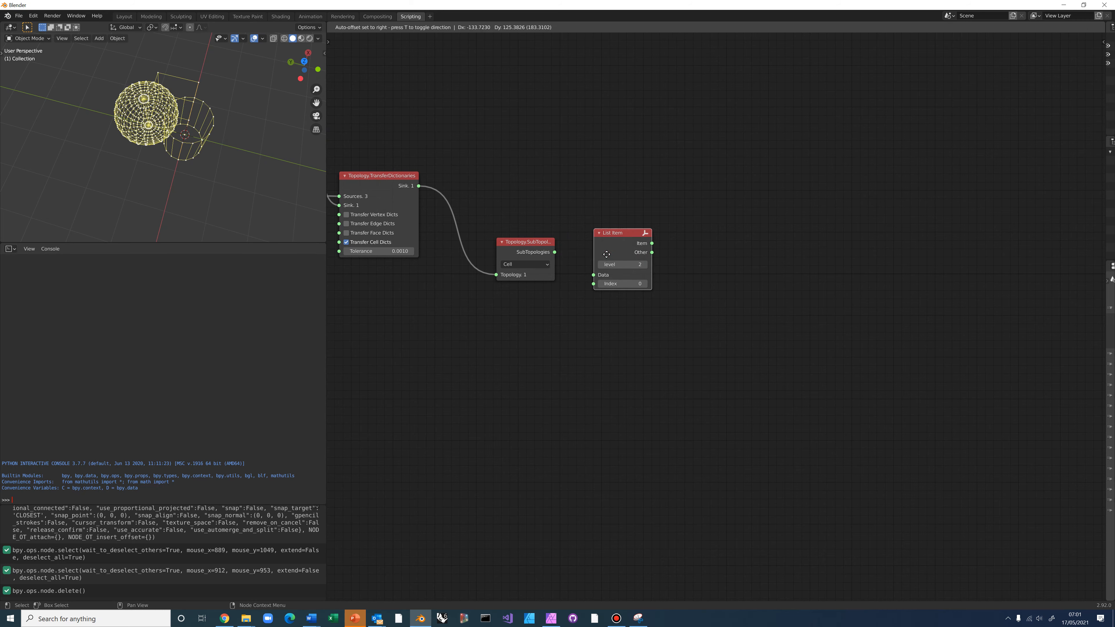
click(588, 262)
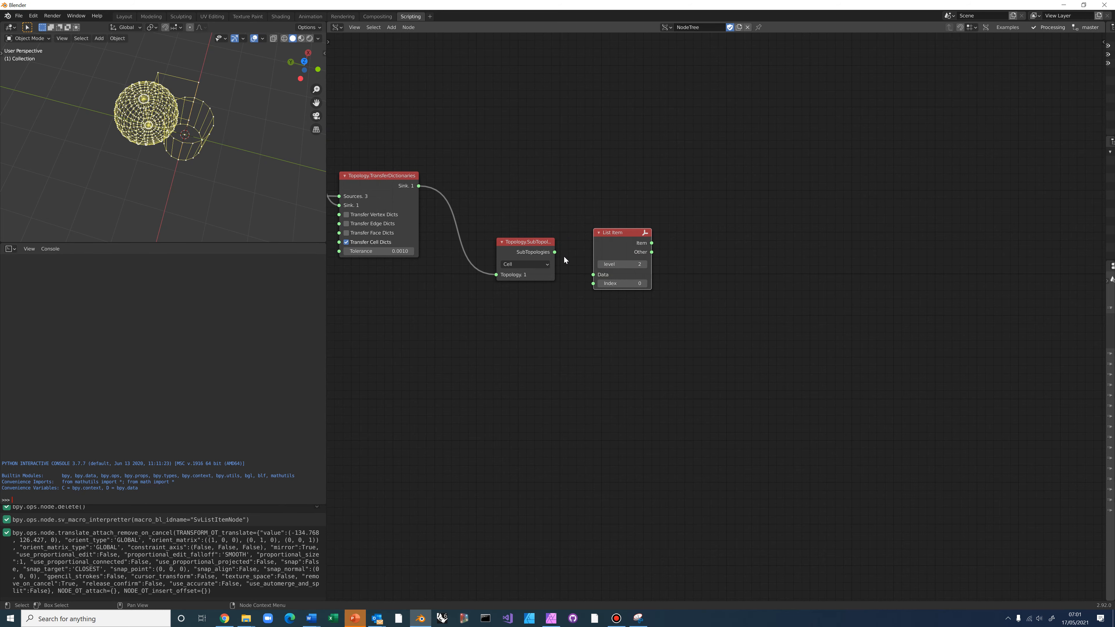
click(600, 264)
drag(555, 253, 594, 275)
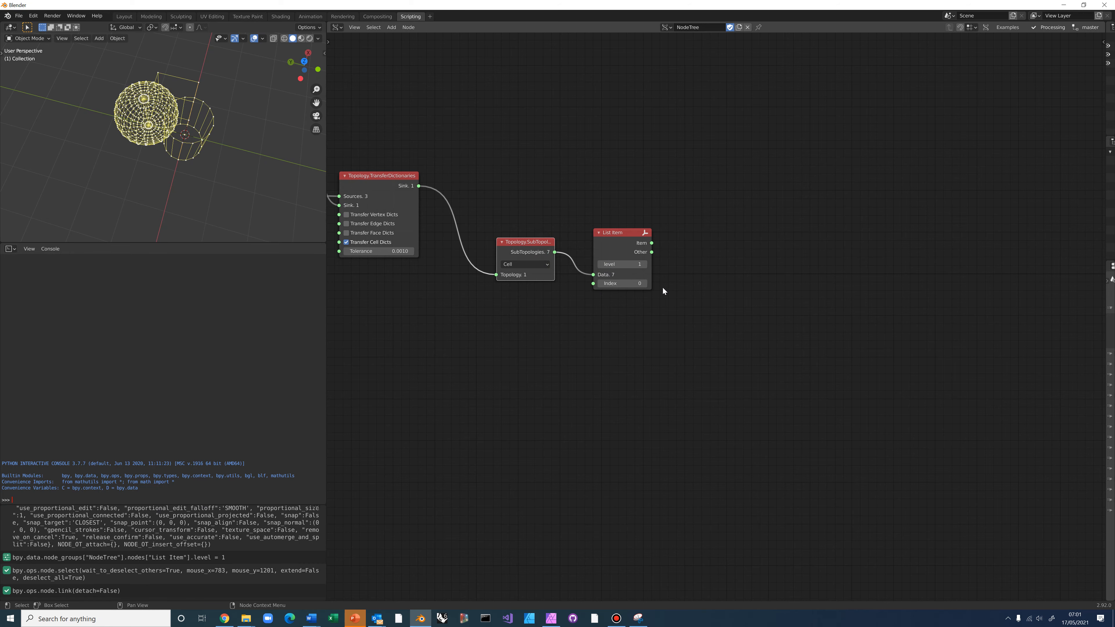
middle_drag(638, 294, 586, 306)
scroll(623, 280, up, 2)
drag(560, 236, 564, 257)
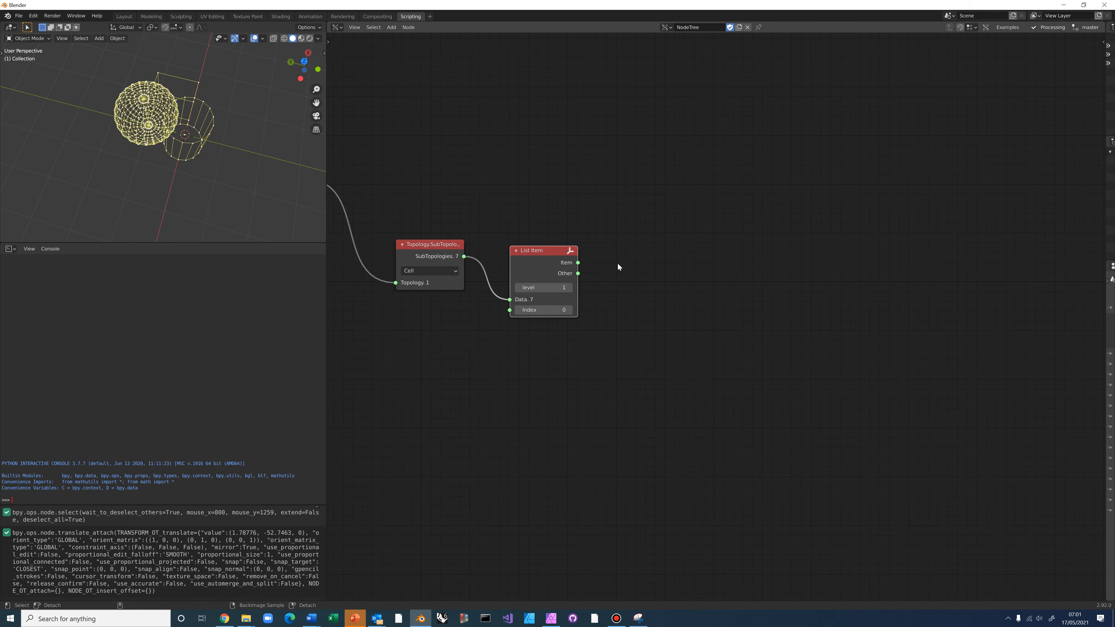
Add a Topology.Dictionary node fed by List Item's Item output
key(alt+space)
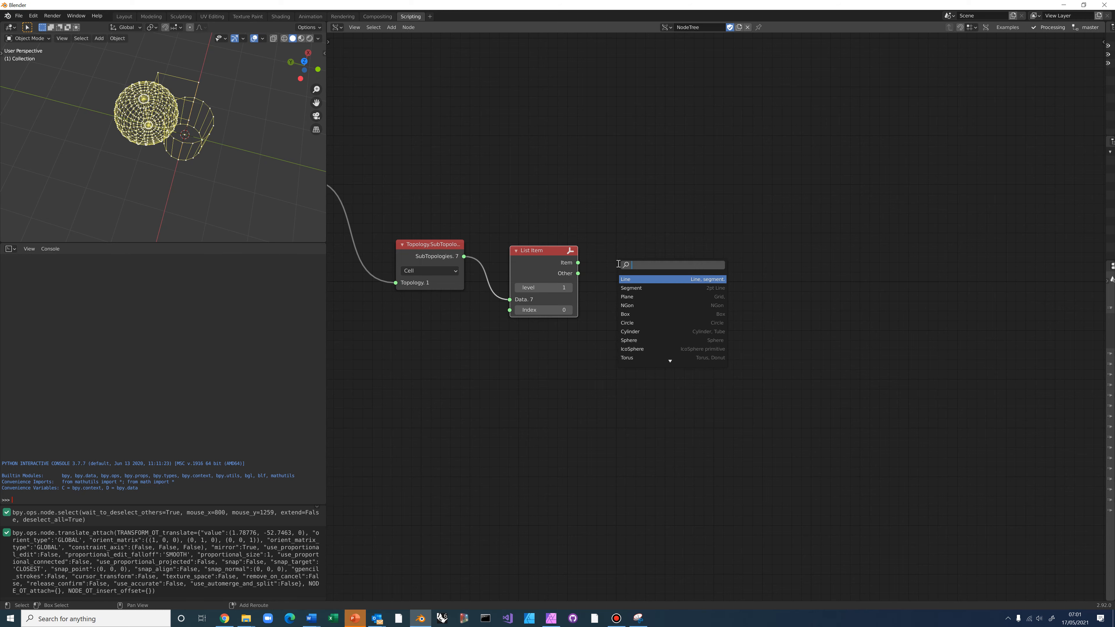
text(Topology.Dic)
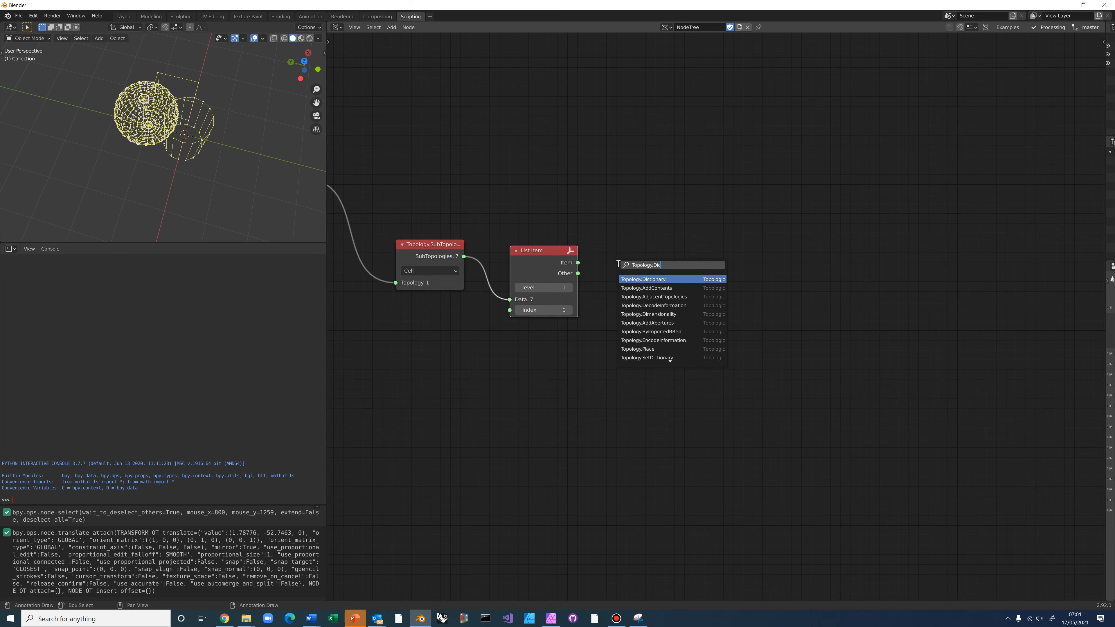
click(649, 280)
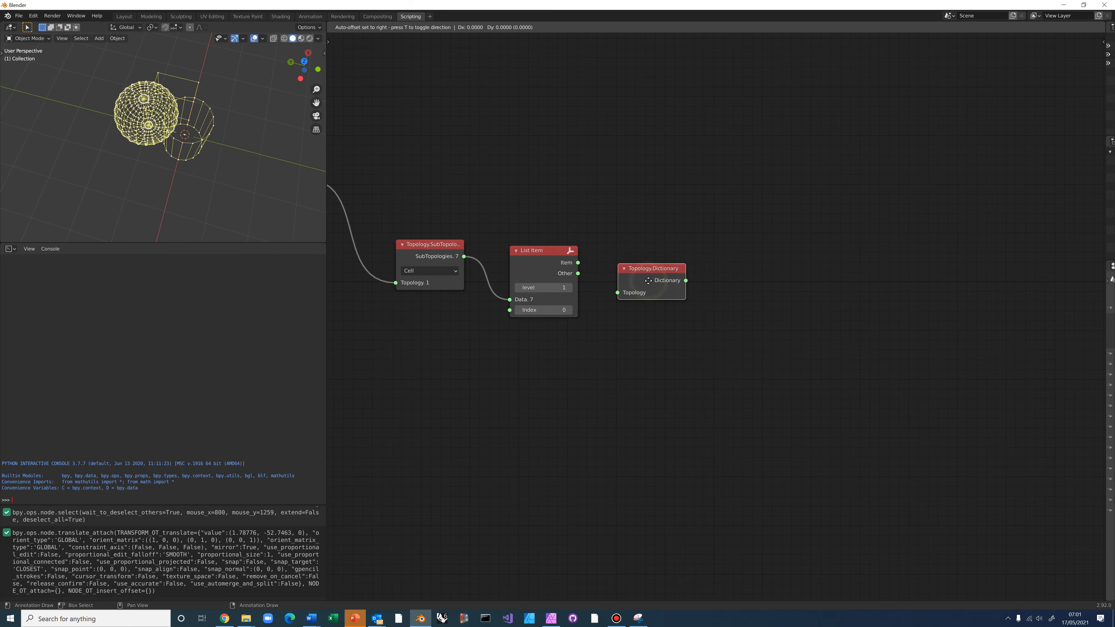
click(650, 260)
drag(578, 263, 618, 269)
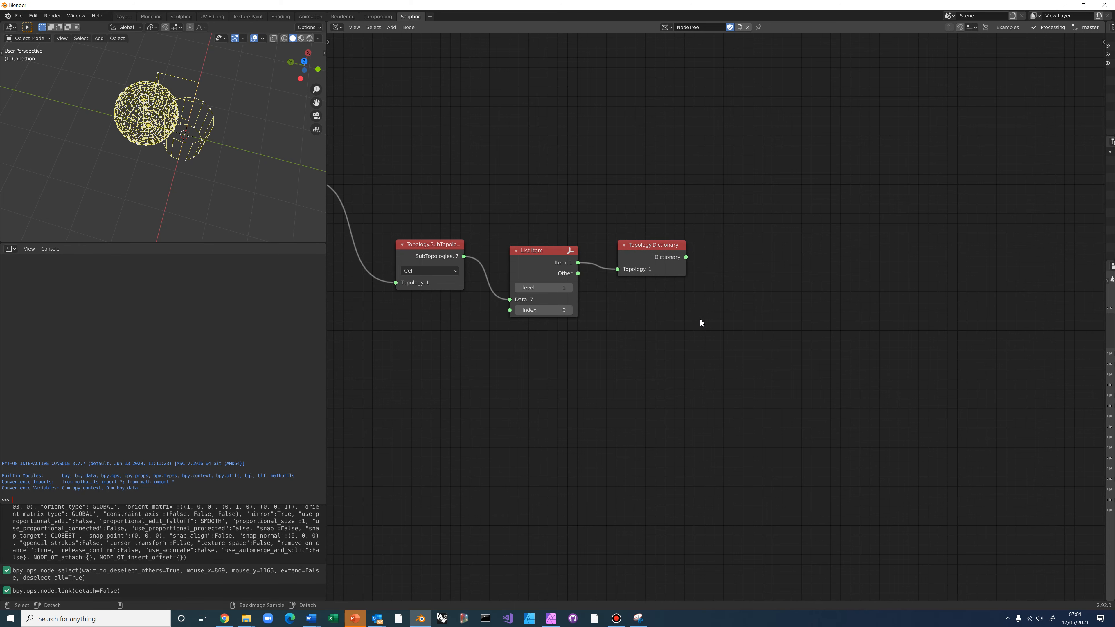
Add a Dictionary.ValueAtKey node with key 'id', reading from Topology.Dictionary
key(alt+space)
text(Val)
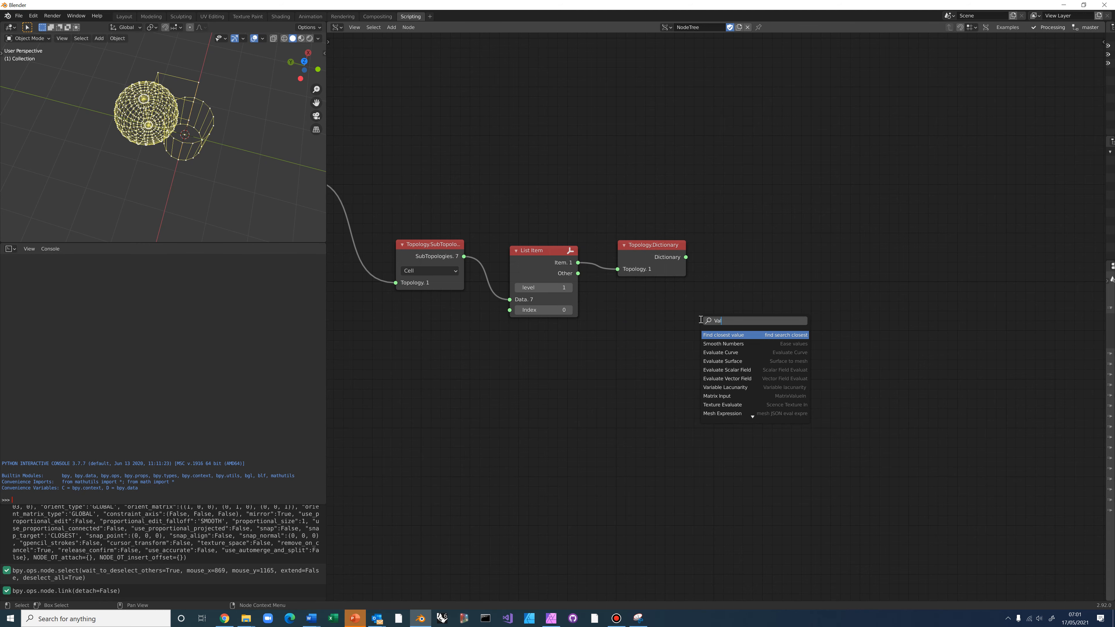
text(ueAt)
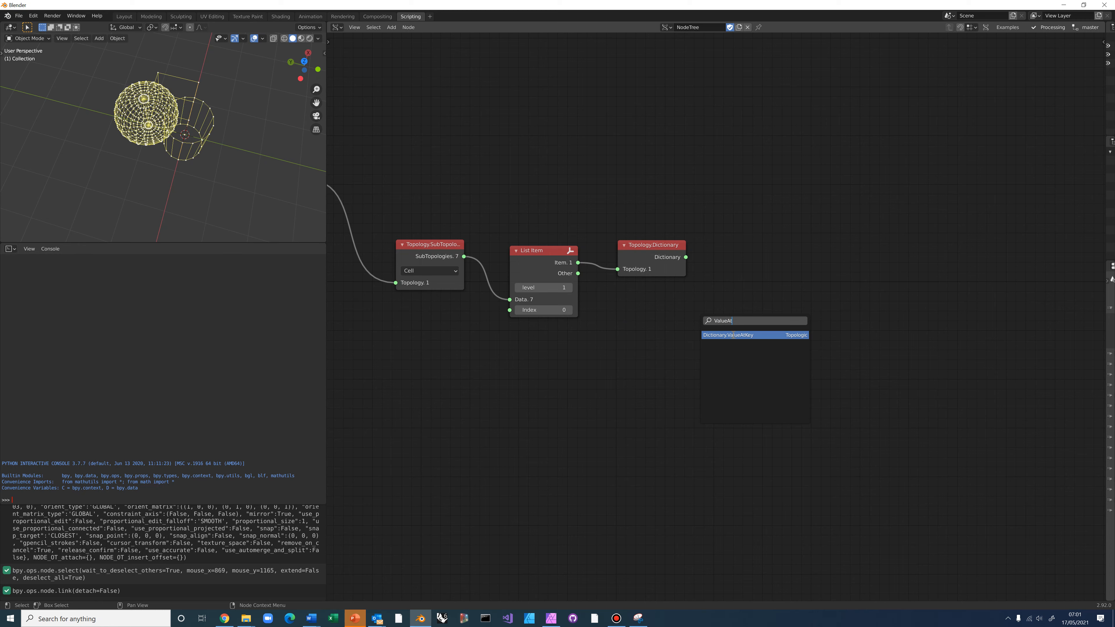
key(Return)
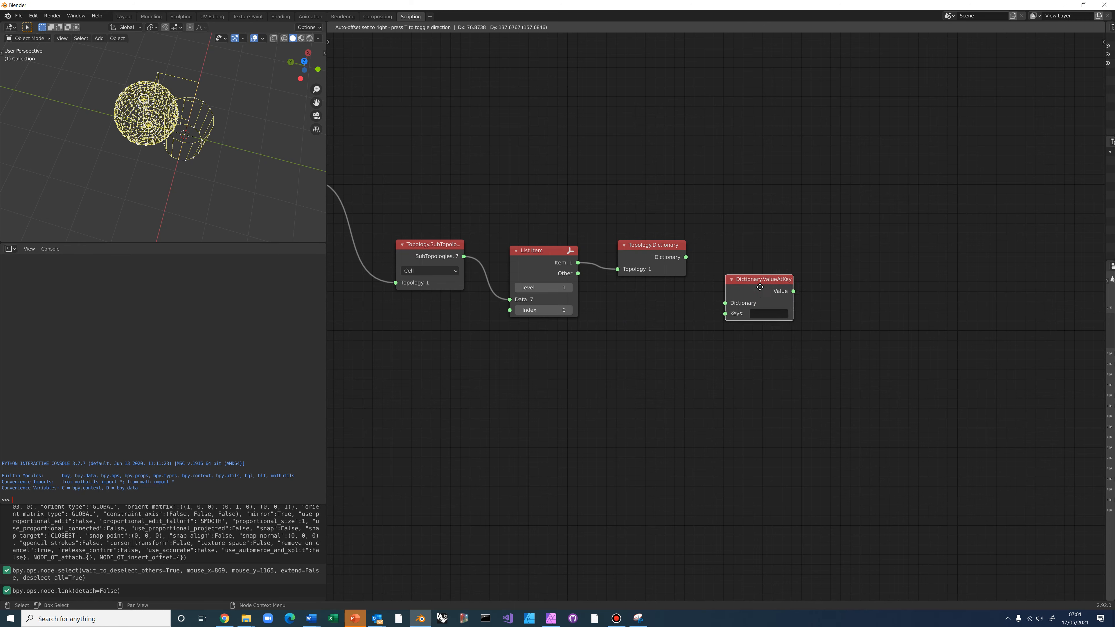
click(760, 290)
click(761, 310)
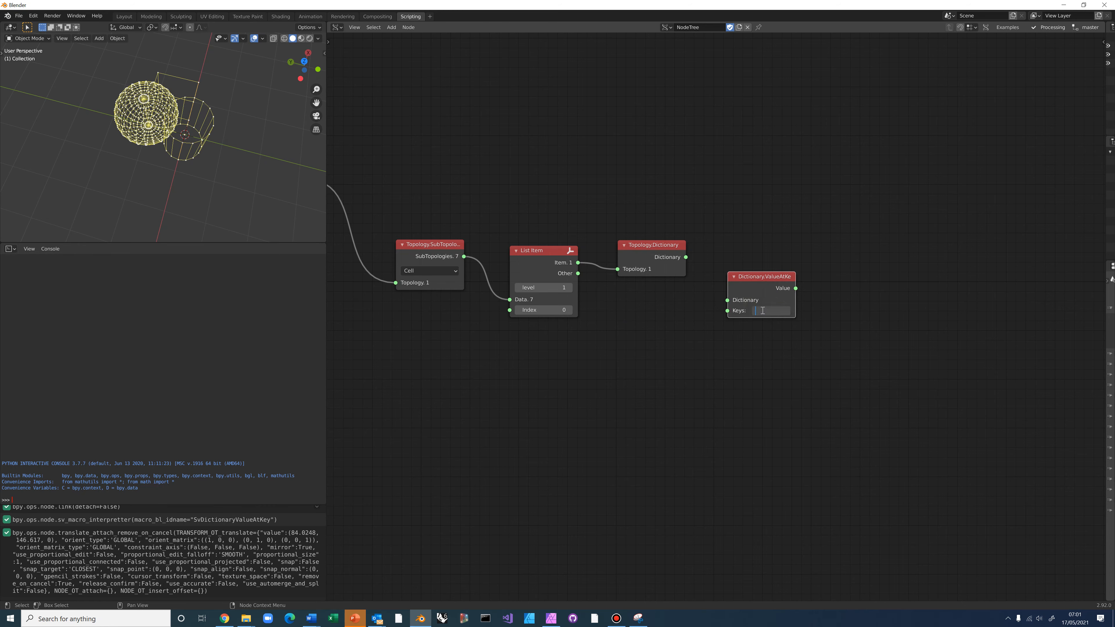
text(id)
key(Return)
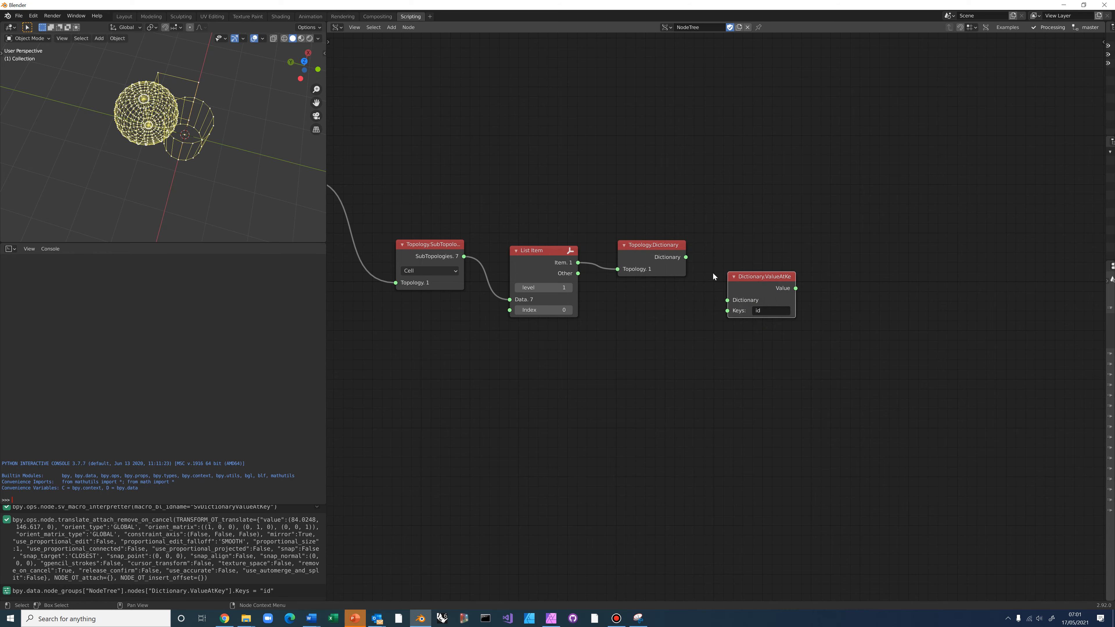
drag(686, 257, 728, 300)
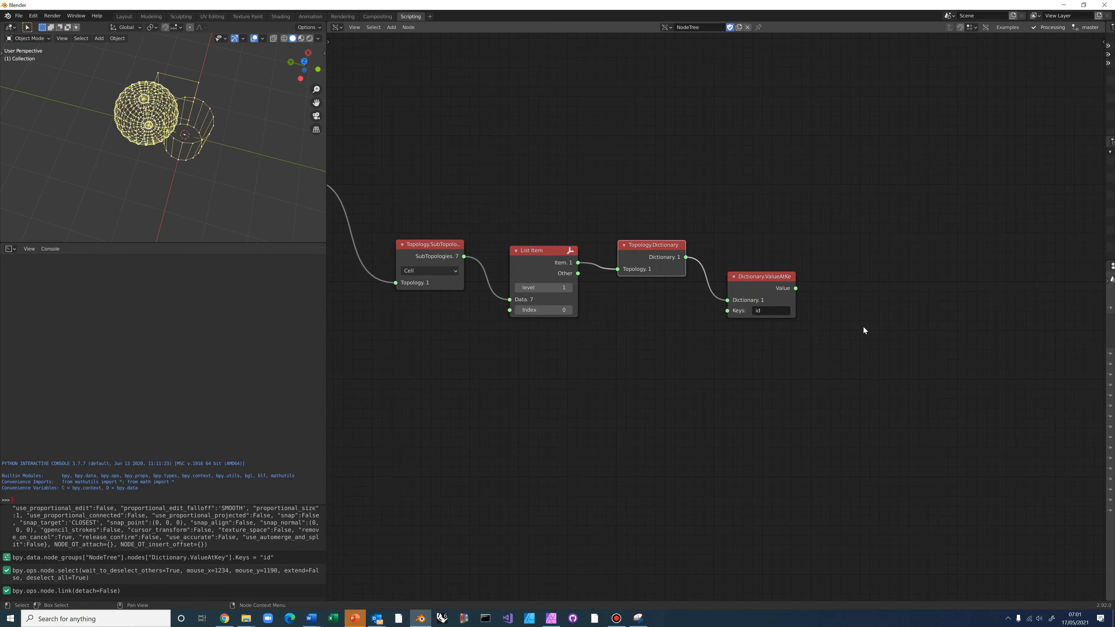
Attach a collapsed stethoscope beside the lookup, showing ['Prism,Cylinder']
middle_drag(783, 311, 747, 296)
click(740, 281)
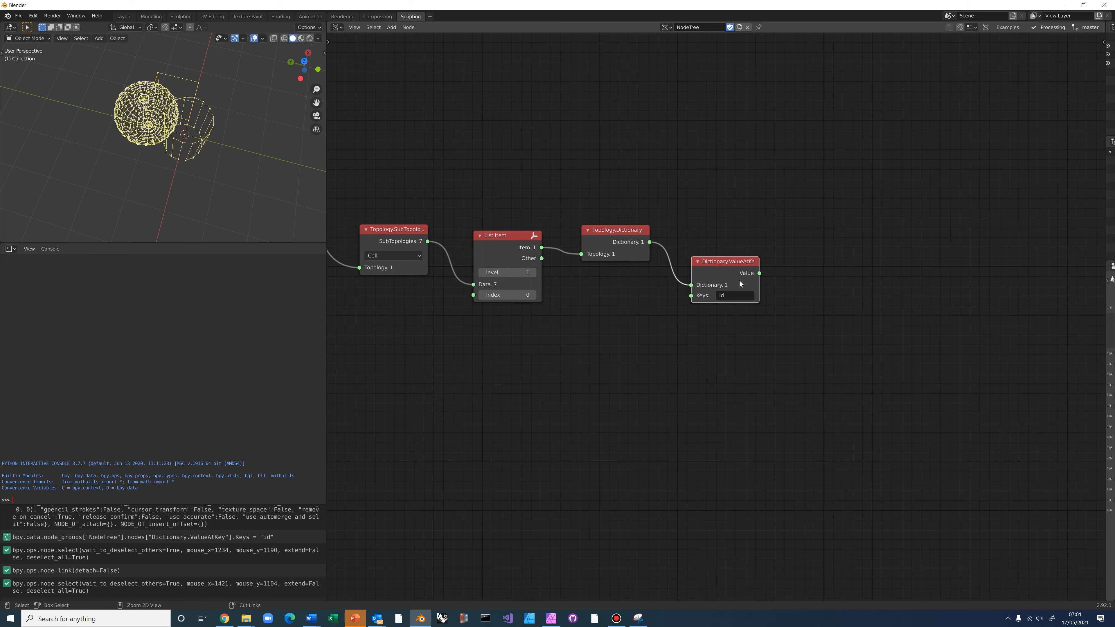
key(ctrl+shift+s)
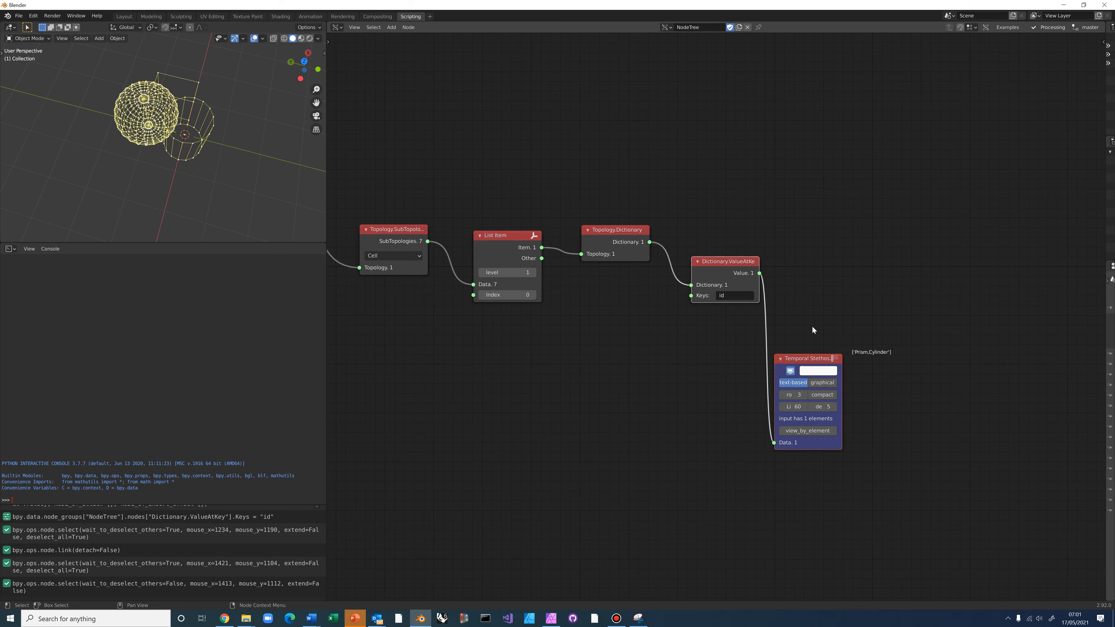
scroll(812, 326, up, 1)
drag(824, 367, 823, 310)
click(806, 353)
click(794, 351)
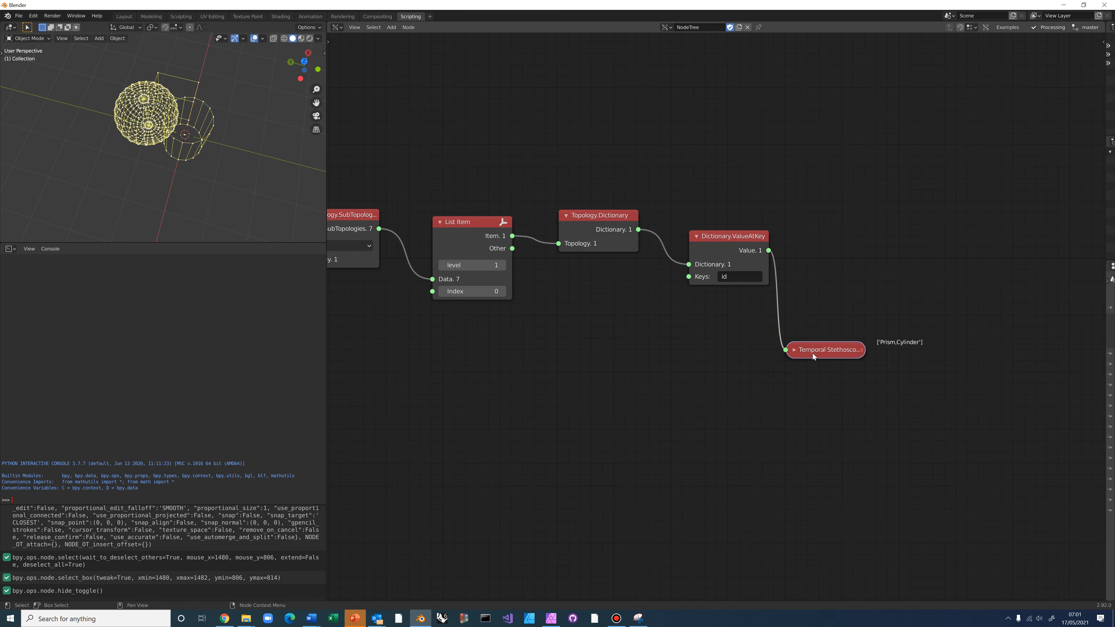
drag(812, 353, 825, 238)
middle_drag(640, 372, 693, 374)
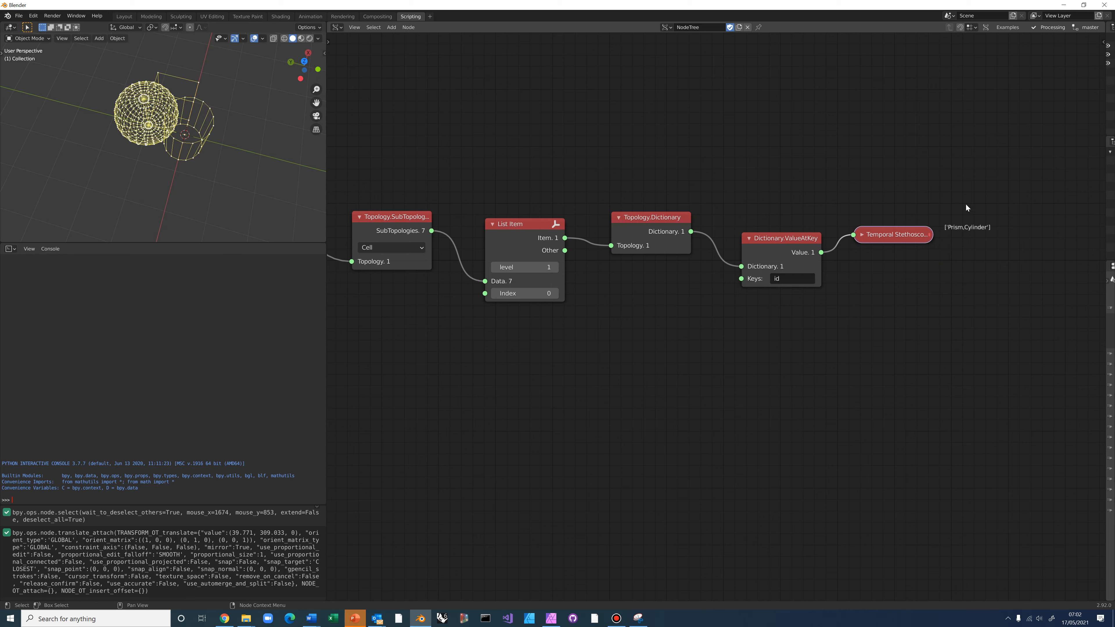
Nudge the SubTopologies and List Item nodes to tidy the chain
middle_drag(235, 167, 263, 150)
scroll(459, 284, down, 1)
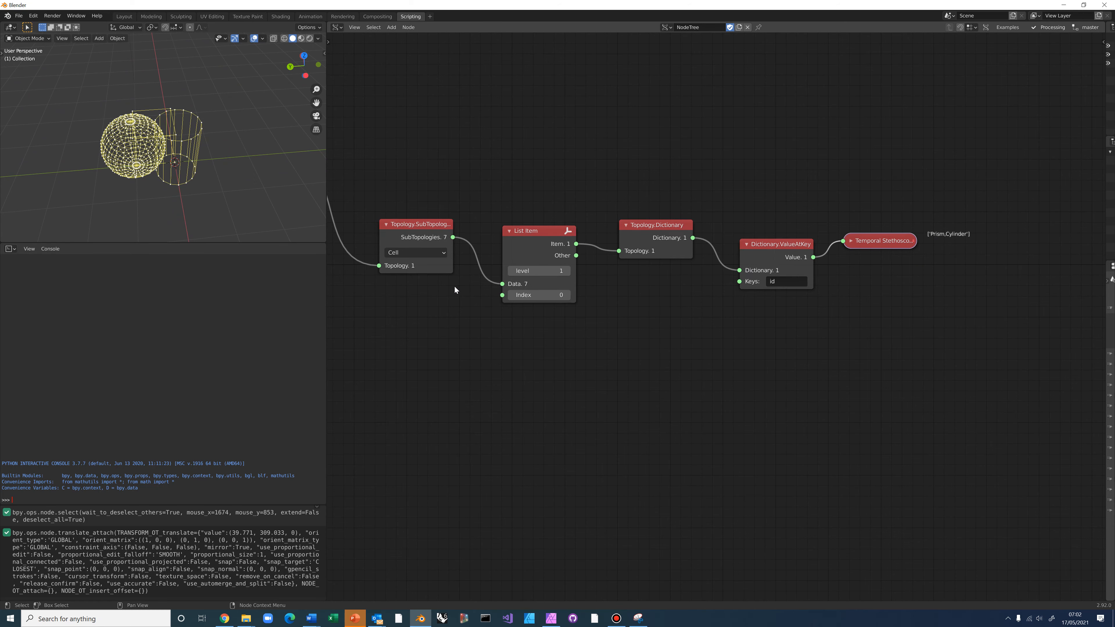
click(407, 225)
drag(408, 224, 400, 227)
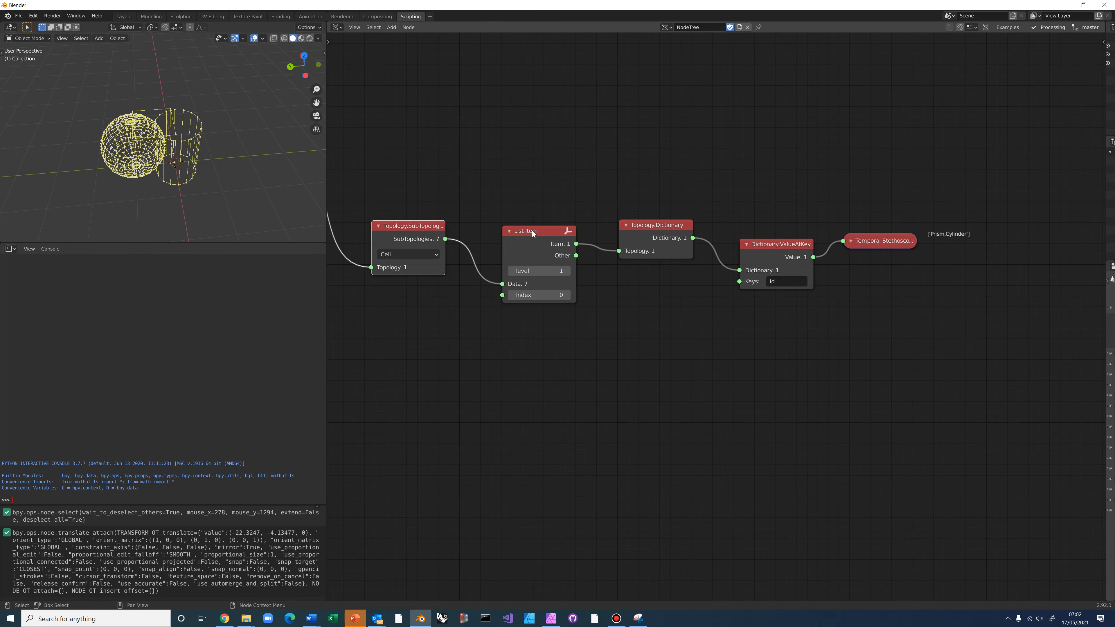
drag(532, 230, 521, 223)
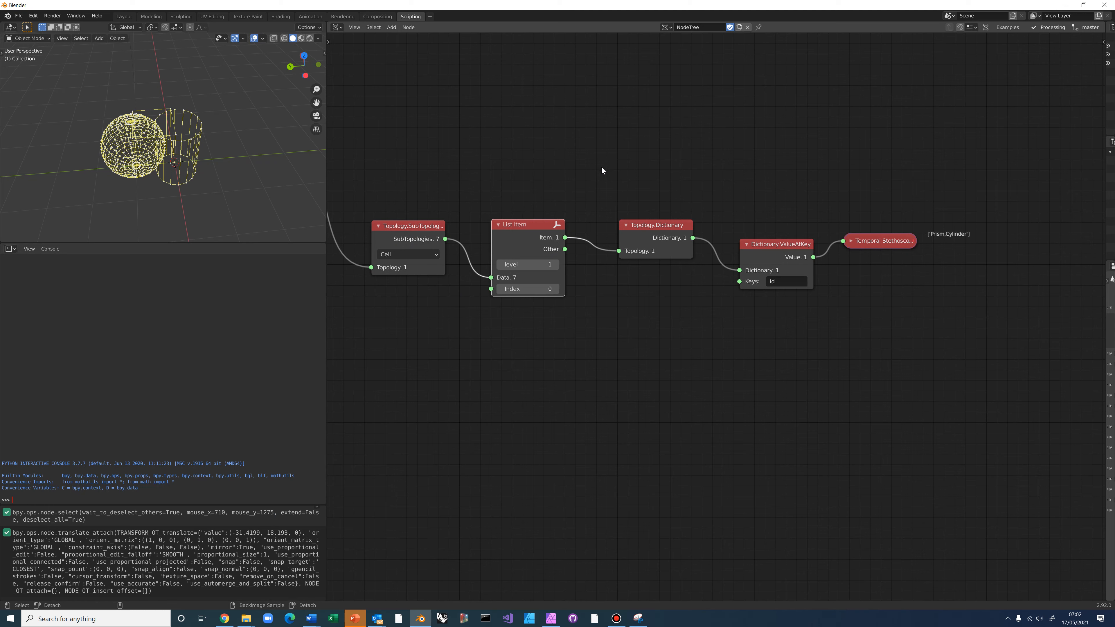
Add a Topology.Geometry node above the chain, fed by List Item's selected cell
key(alt+space)
text(Topol)
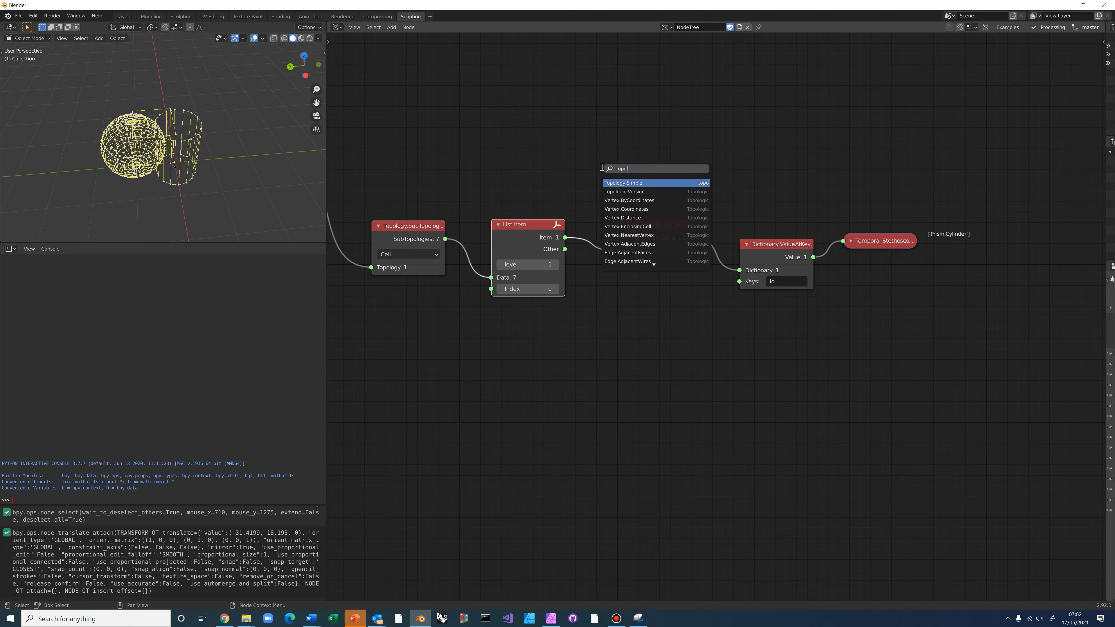
text(ogy.Geom)
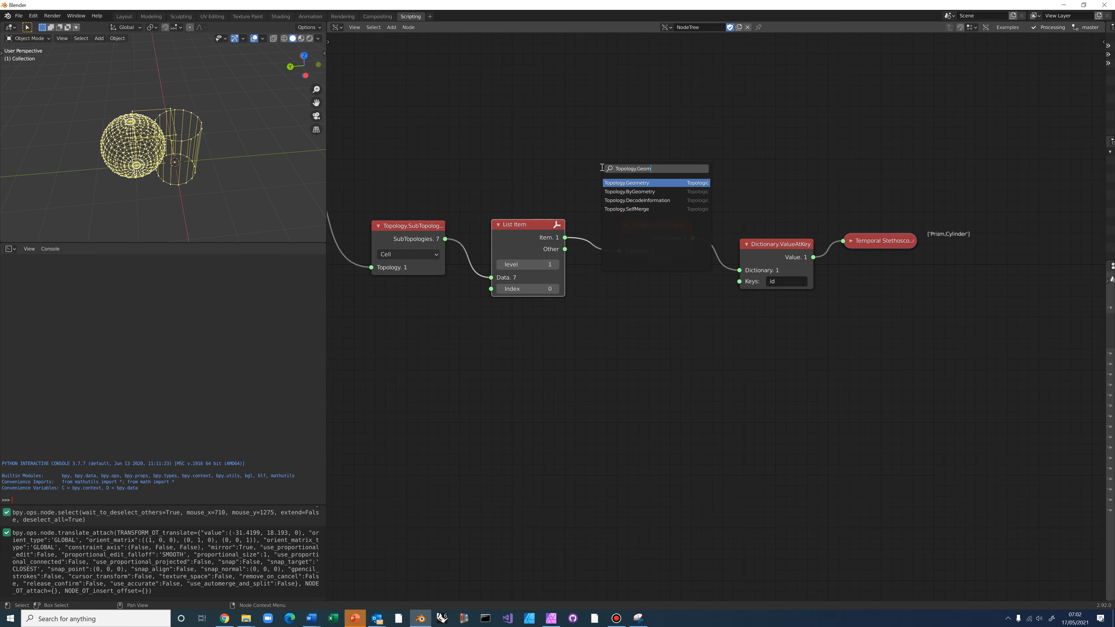
click(612, 183)
click(597, 98)
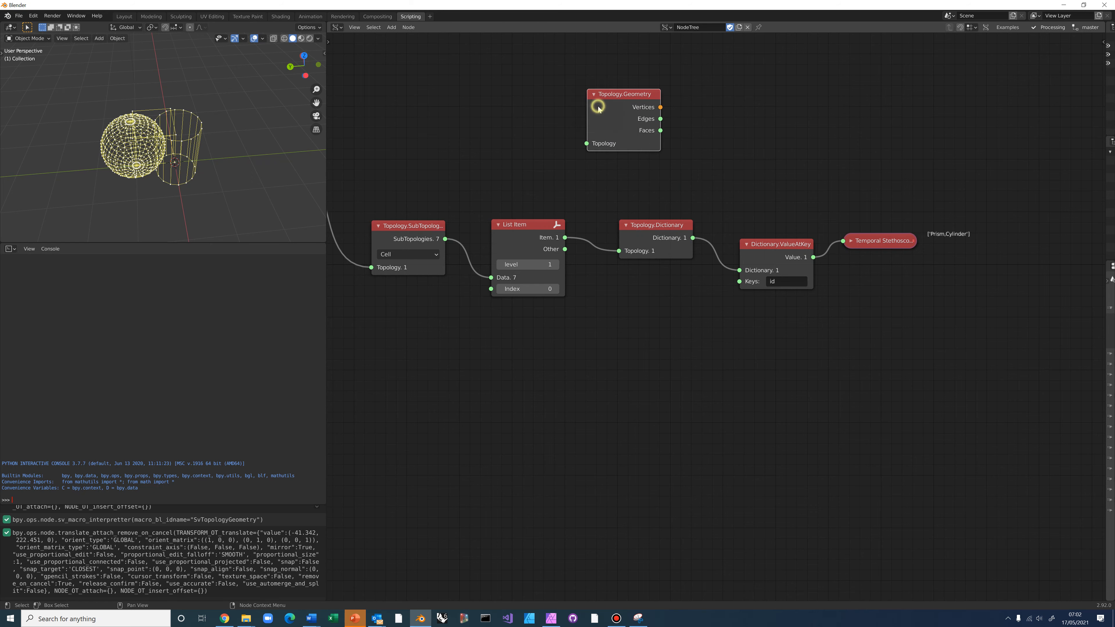
drag(565, 238, 587, 144)
Attach a Temporal Viewer to Topology.Geometry and orbit the 3D view to inspect the blue cell
click(622, 94)
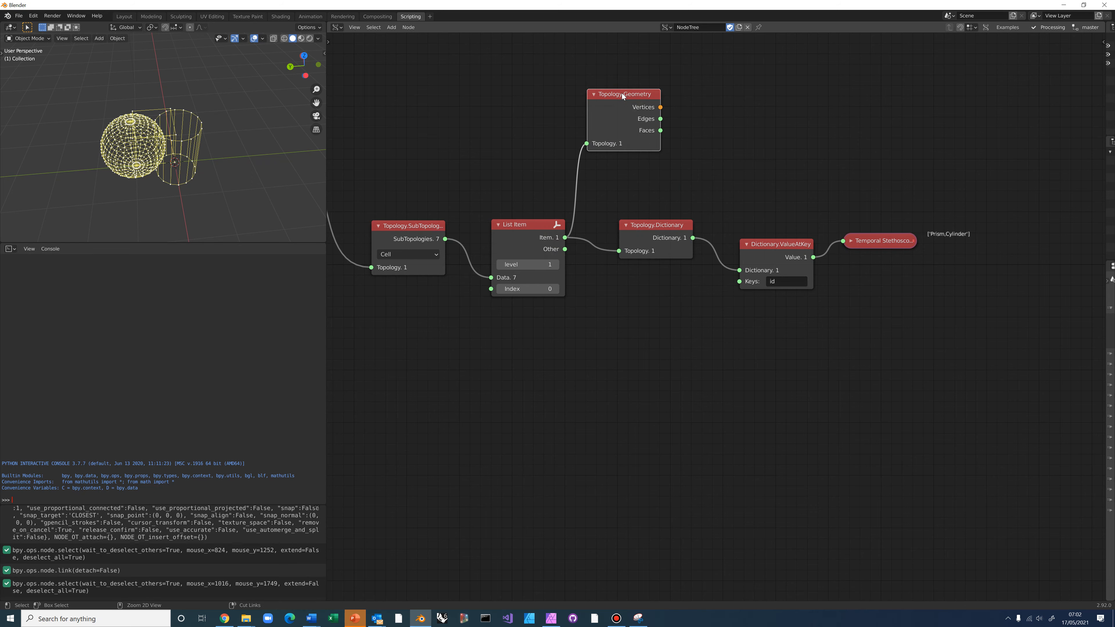
ctrl+shift+click(617, 105)
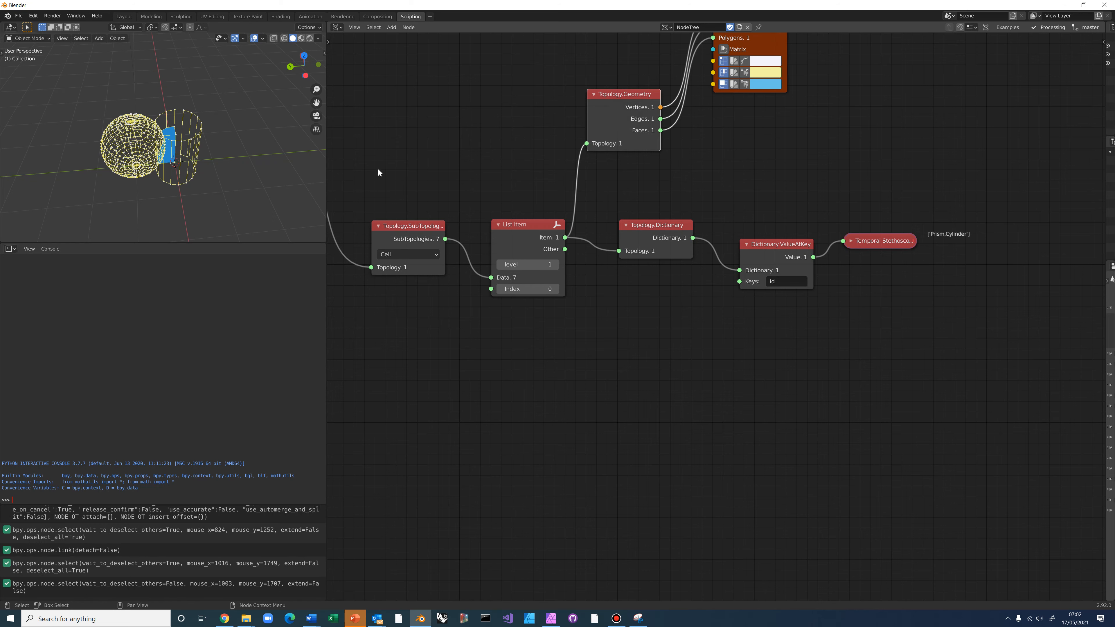
middle_drag(646, 156, 631, 298)
middle_drag(177, 185, 428, 192)
scroll(441, 197, down, 3)
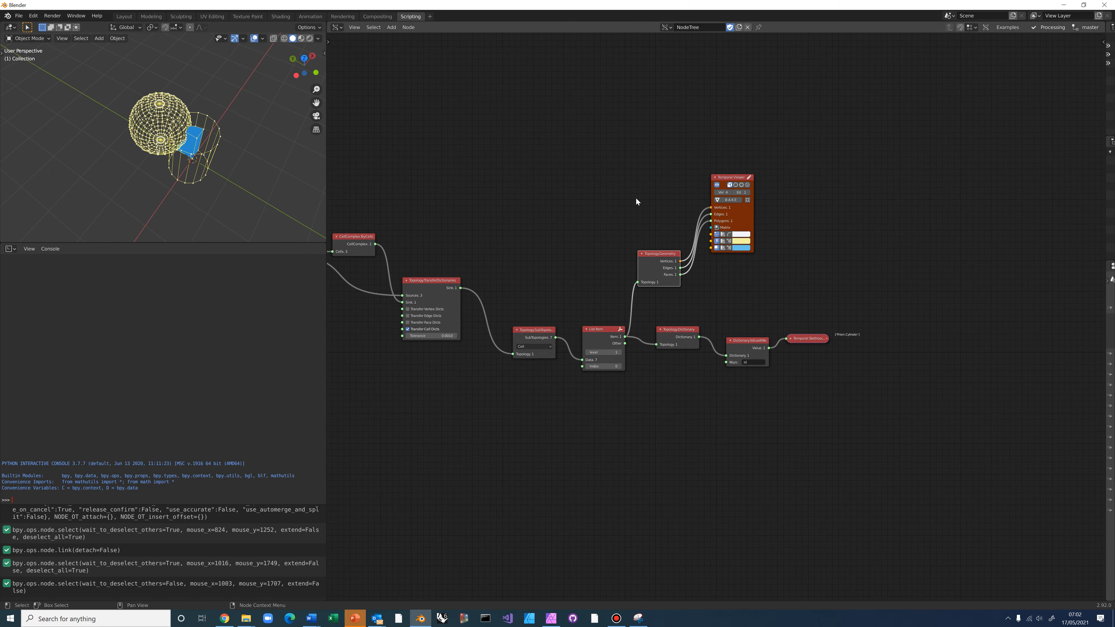
click(727, 184)
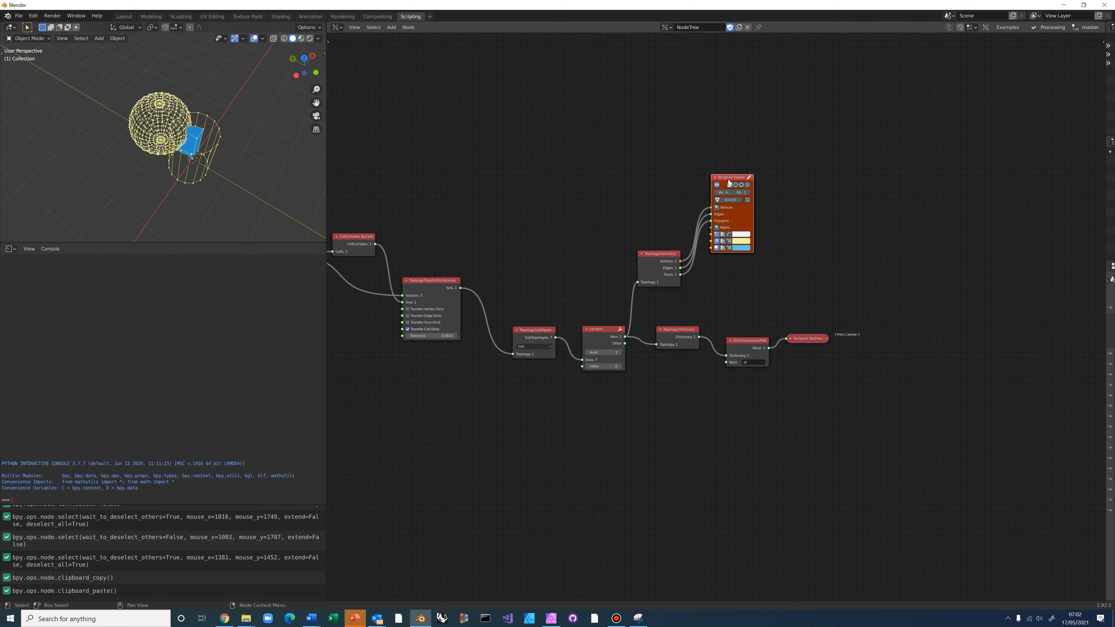
Duplicate the viewer and link it to the prism's Topology.Geometry outputs
key(shift+d)
click(468, 123)
middle_drag(709, 183, 730, 187)
scroll(730, 188, down, 3)
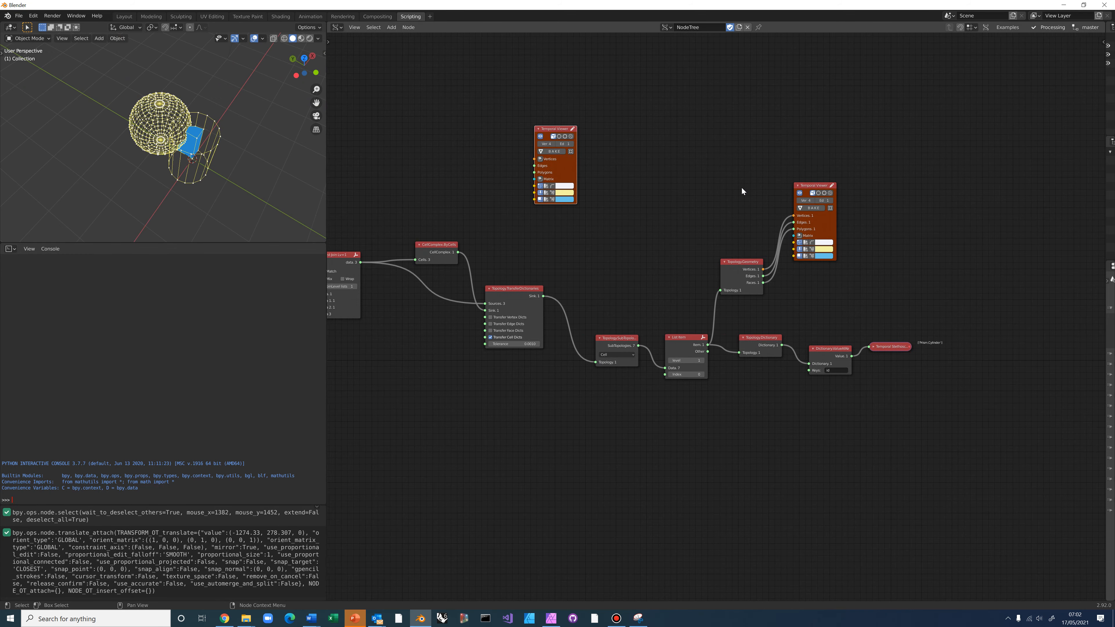
drag(620, 199, 536, 165)
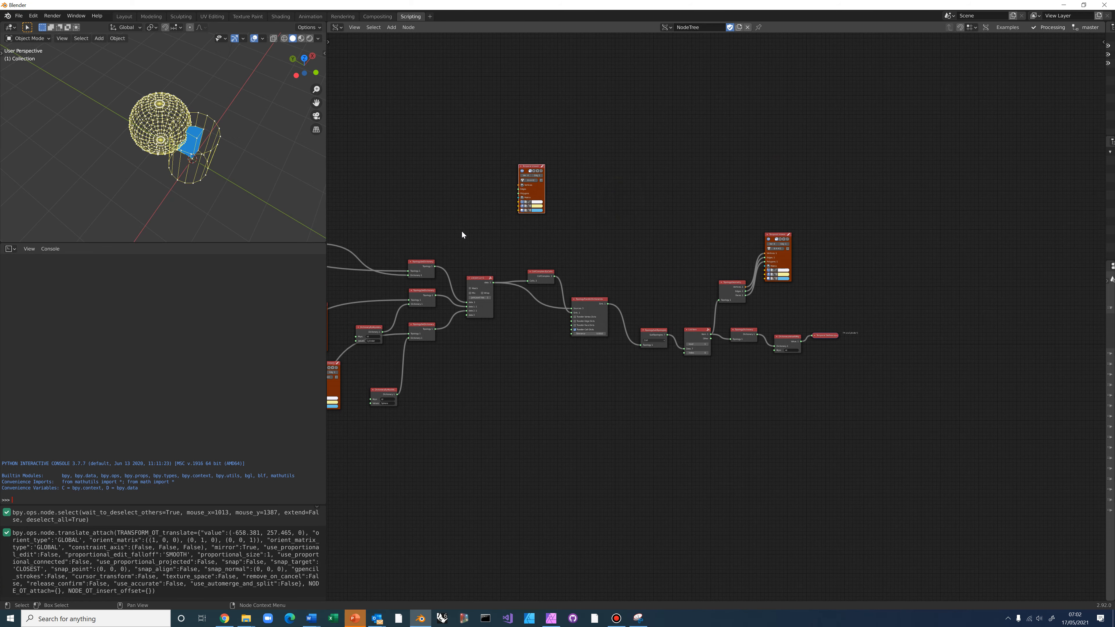
middle_drag(461, 235, 742, 274)
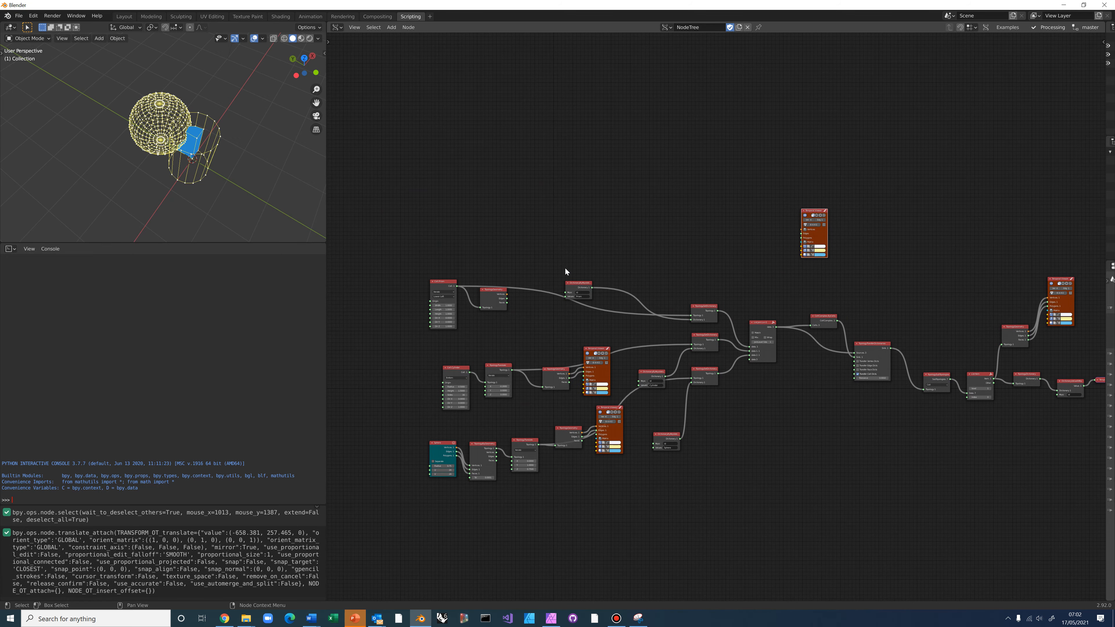
scroll(566, 270, up, 2)
scroll(617, 250, up, 2)
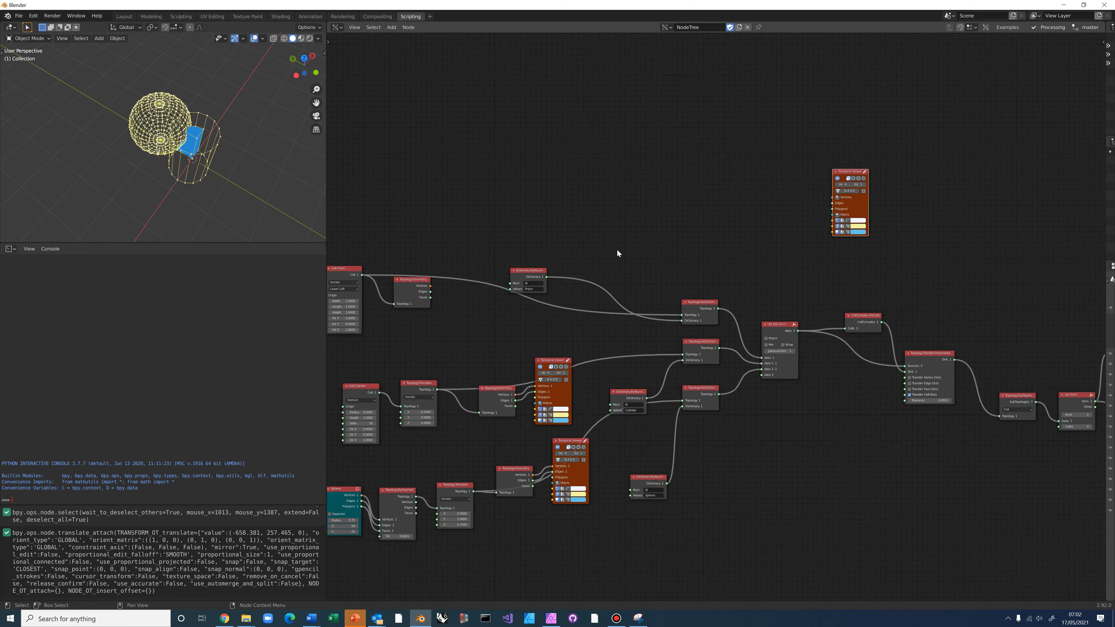
drag(859, 167, 457, 173)
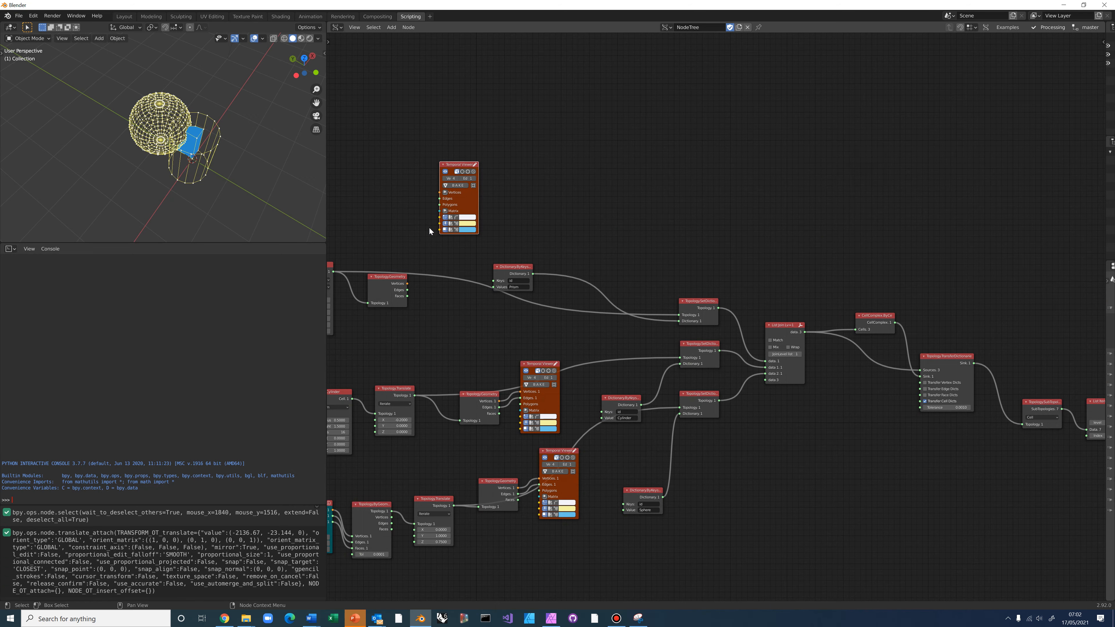
middle_drag(428, 226, 533, 261)
drag(498, 276, 551, 192)
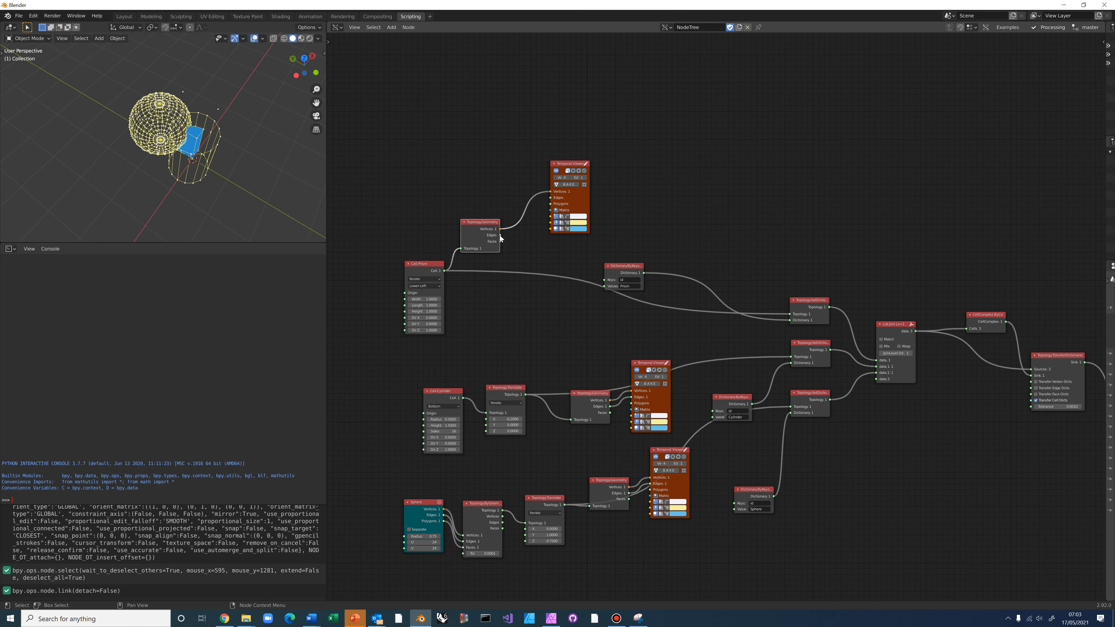
drag(500, 235, 550, 197)
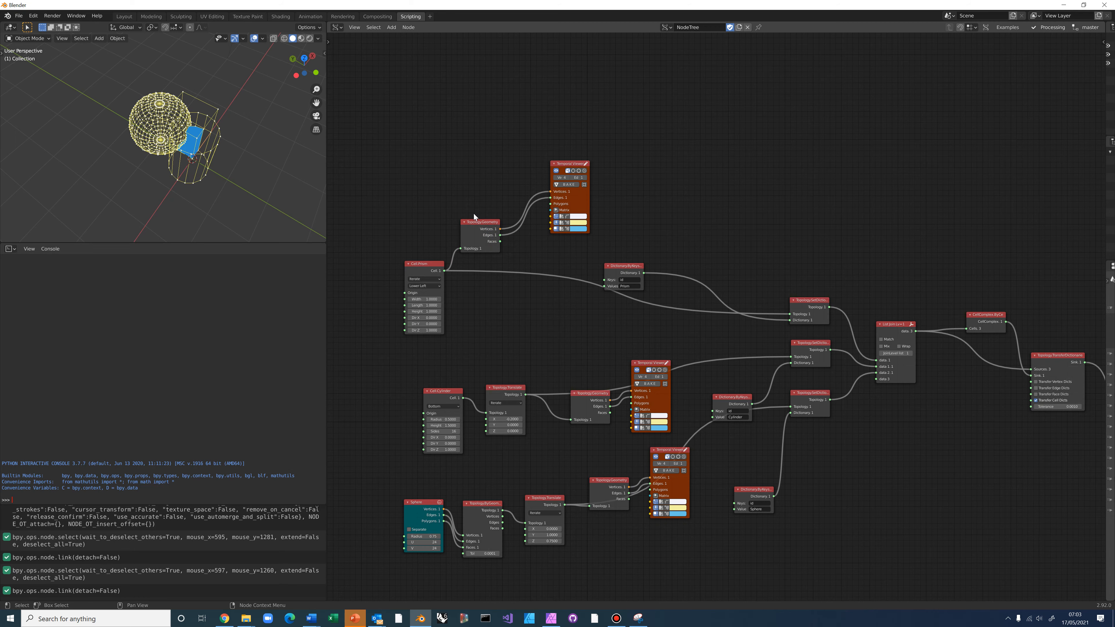
Pan and zoom the node editor back to centre the cell extraction chain
middle_drag(835, 263, 698, 239)
scroll(697, 239, down, 4)
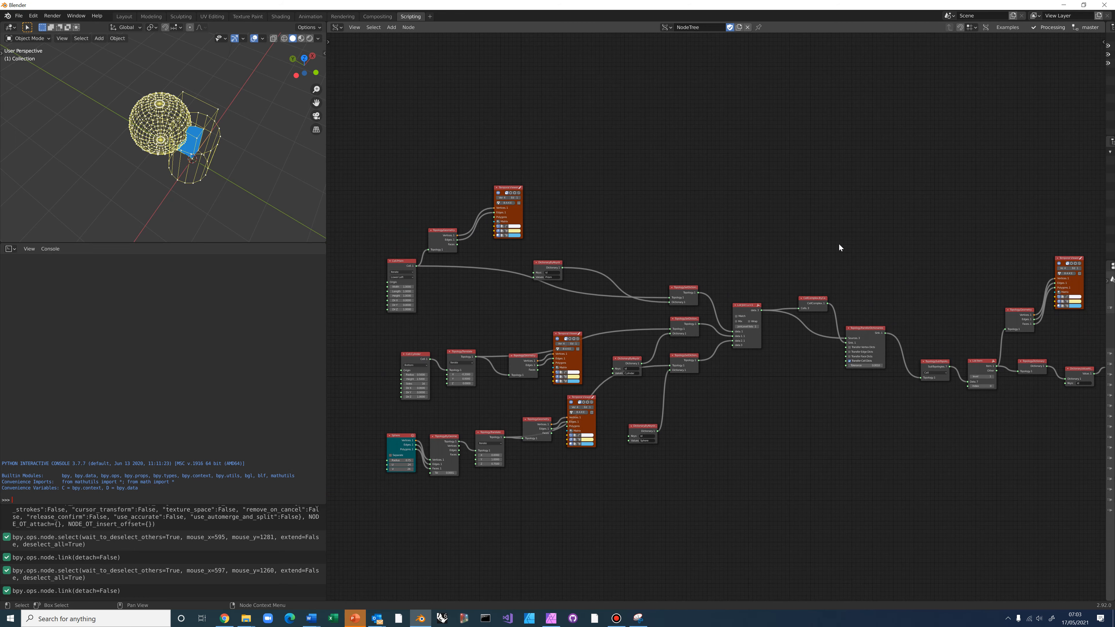
middle_drag(840, 243, 399, 180)
scroll(728, 275, up, 4)
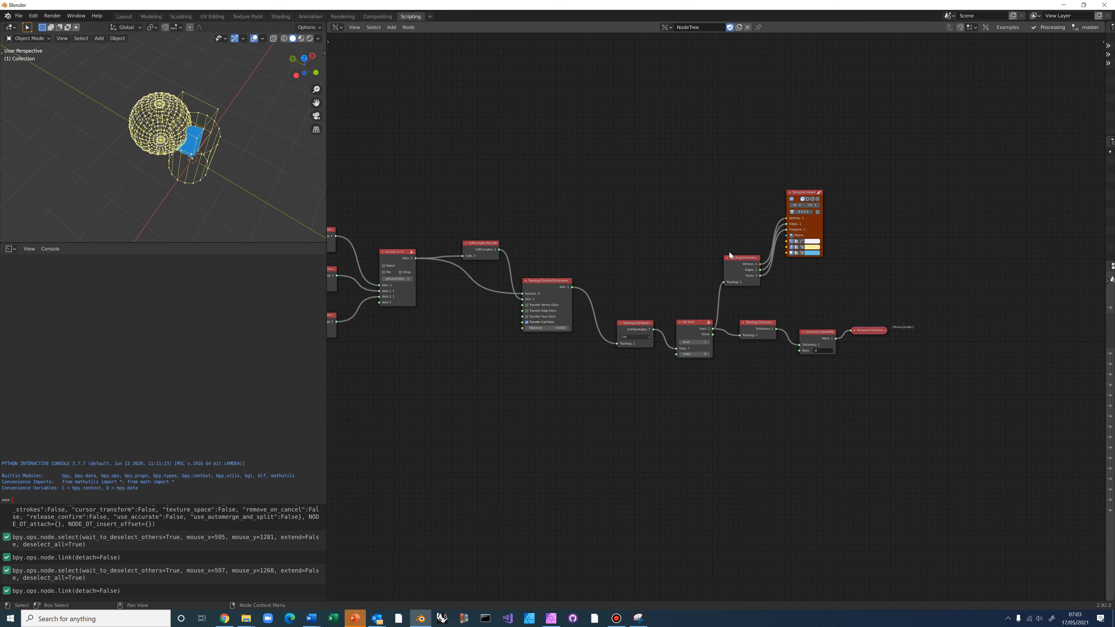
middle_drag(654, 226, 543, 224)
scroll(715, 309, up, 4)
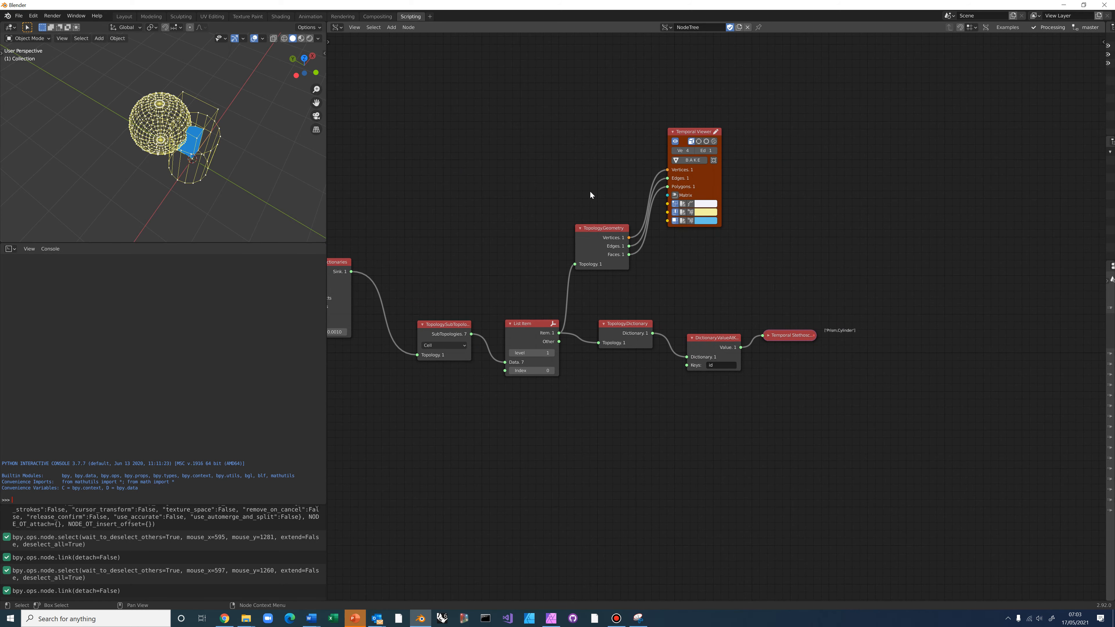
middle_drag(580, 275, 567, 276)
scroll(244, 180, up, 1)
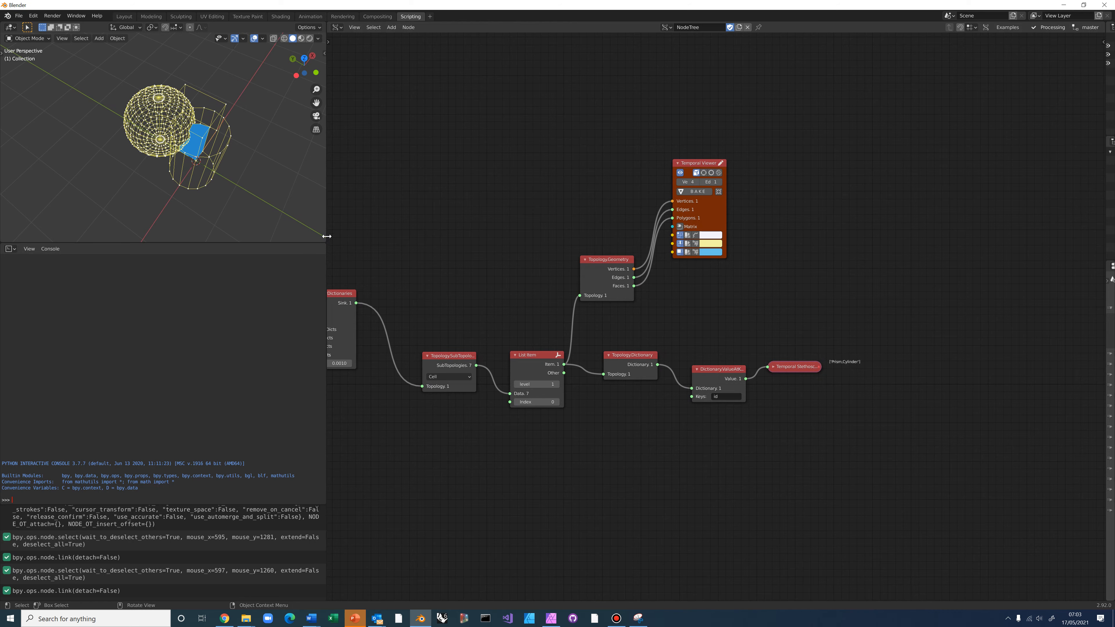
Enlarge the 3D Viewport, orbit around the sphere, cylinder and blue cell, and zoom onto List Item
drag(327, 240, 524, 239)
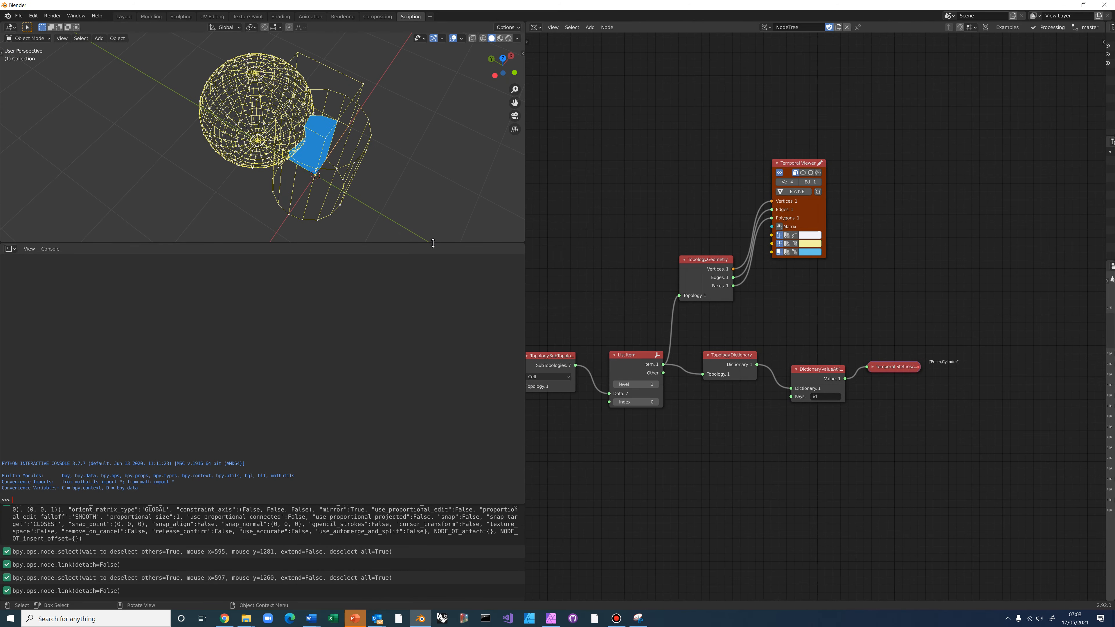
drag(433, 240, 428, 427)
middle_drag(327, 299, 420, 326)
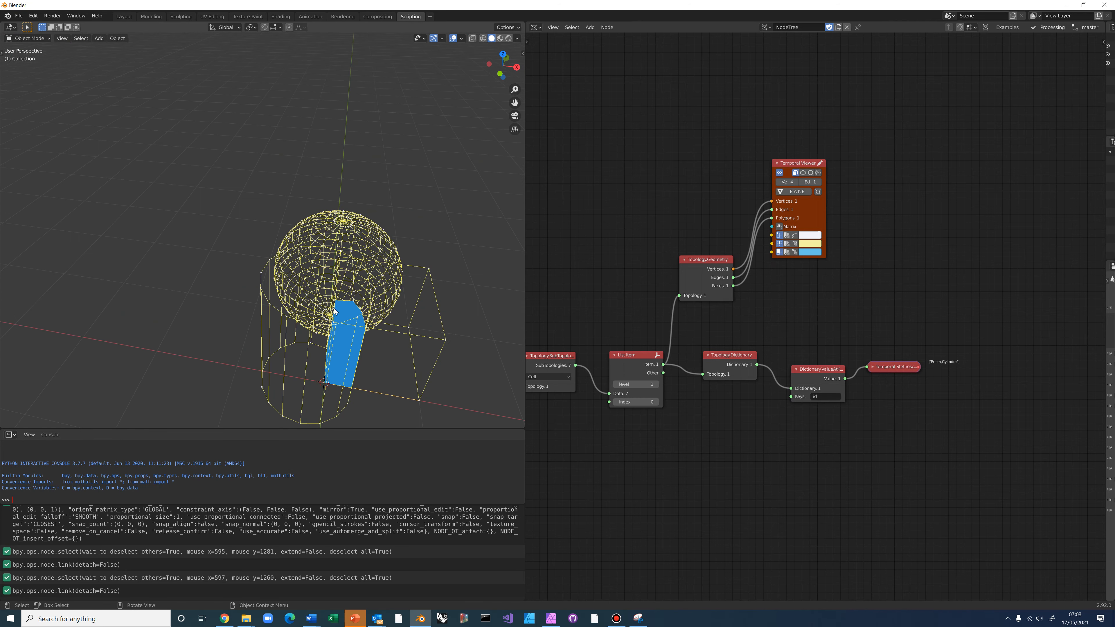
middle_drag(353, 280, 325, 202)
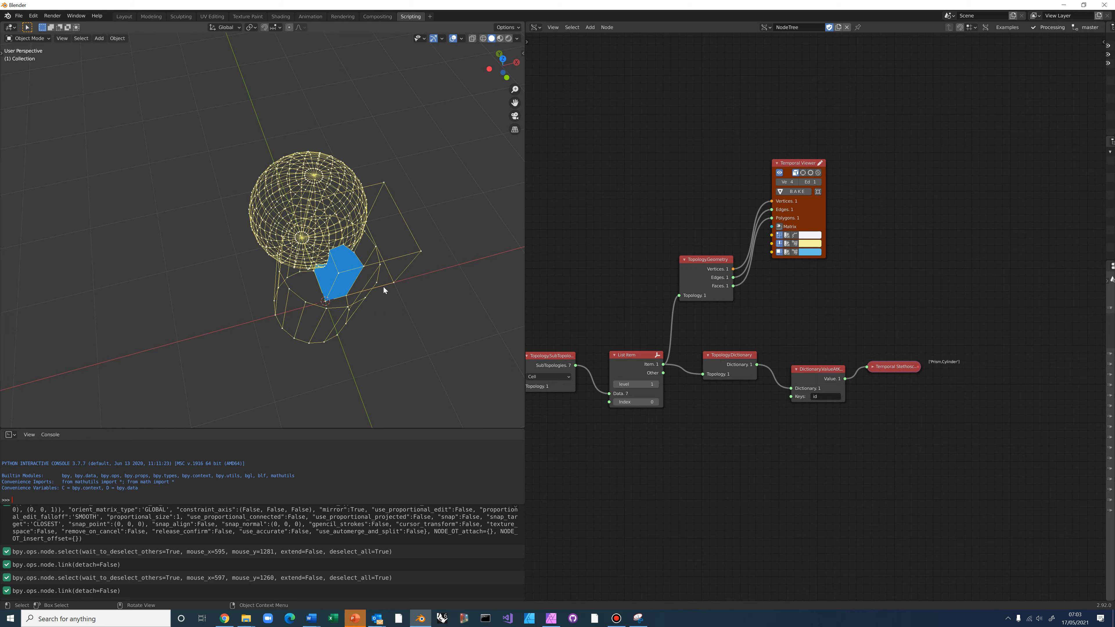
middle_drag(384, 287, 455, 256)
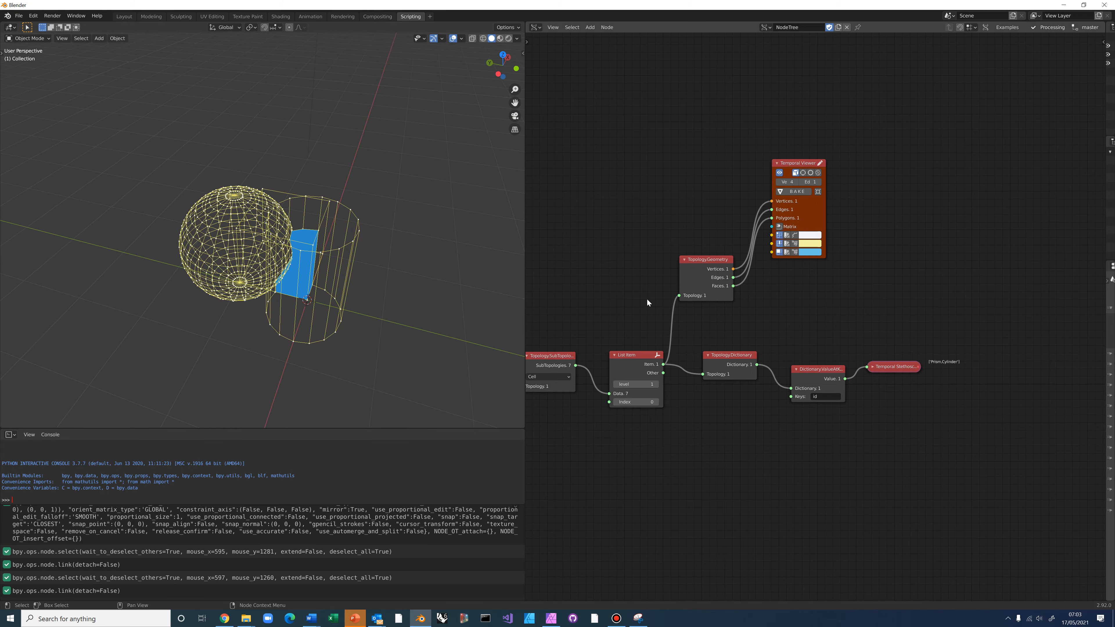
middle_drag(665, 220, 660, 143)
scroll(659, 348, up, 3)
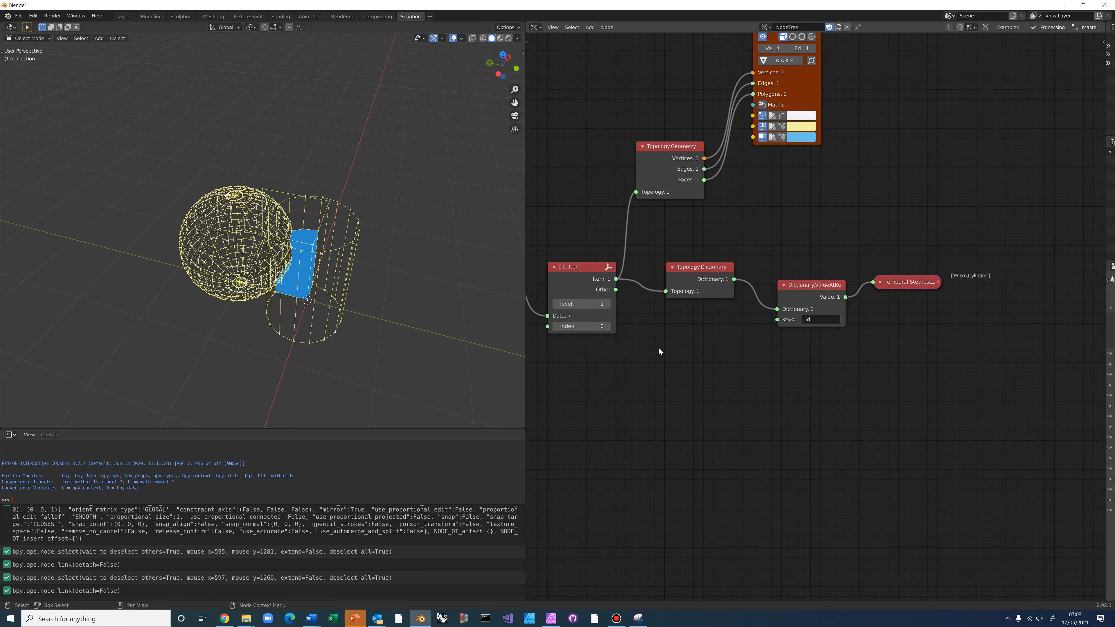
Step the List Item index through 1, 2 and 3, viewing each cell, until the id reads ['Prism,Cylinder,Sphere']
click(607, 326)
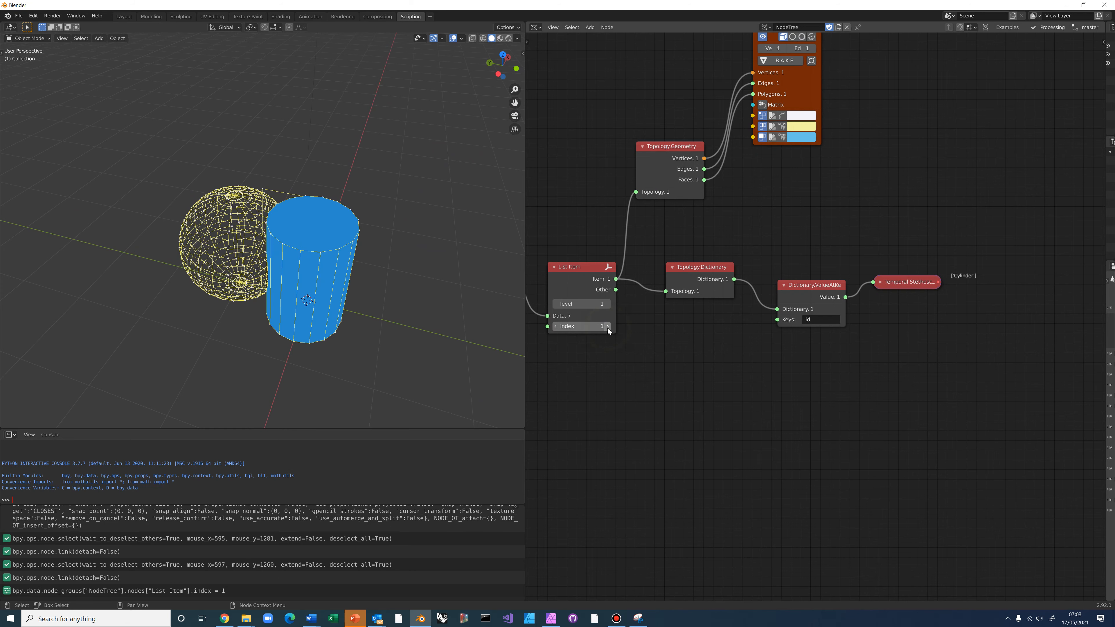
middle_drag(405, 280, 382, 321)
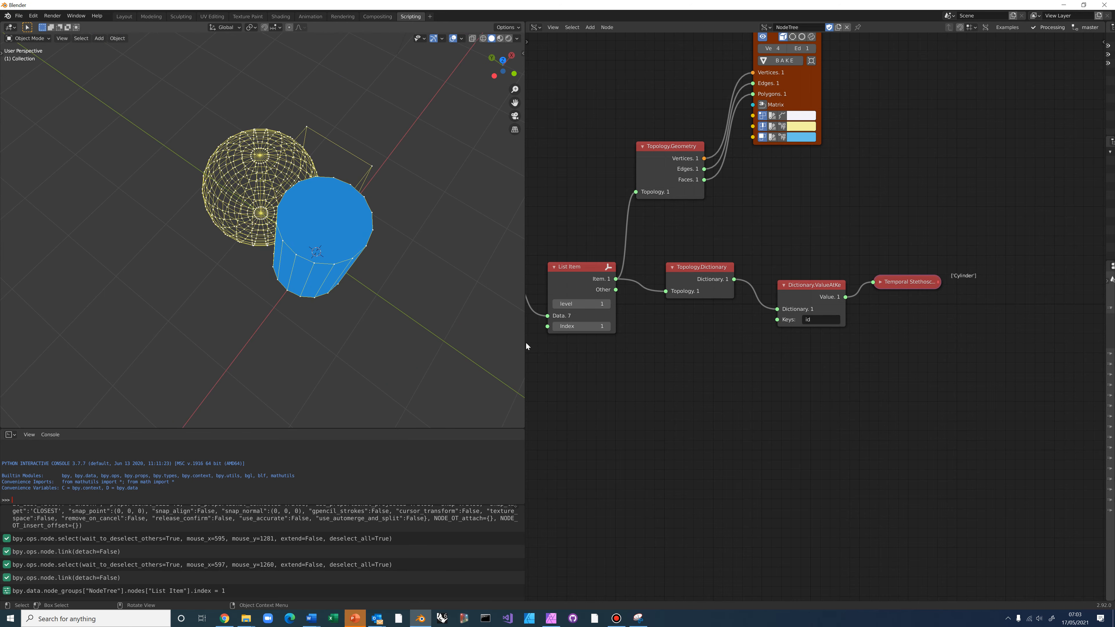
click(608, 326)
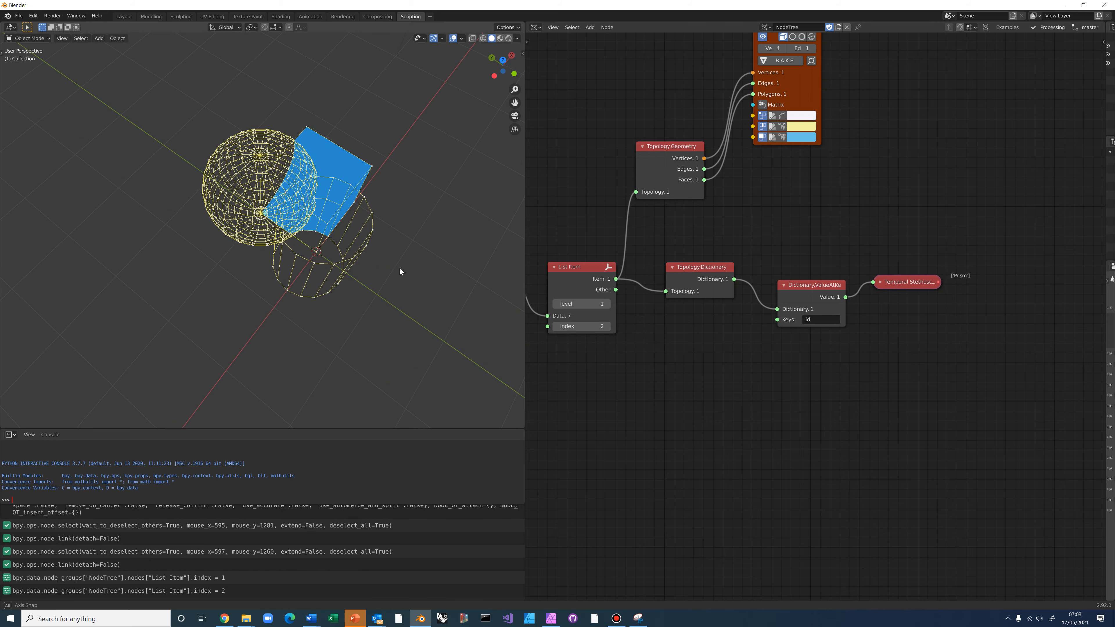
middle_drag(400, 268, 467, 297)
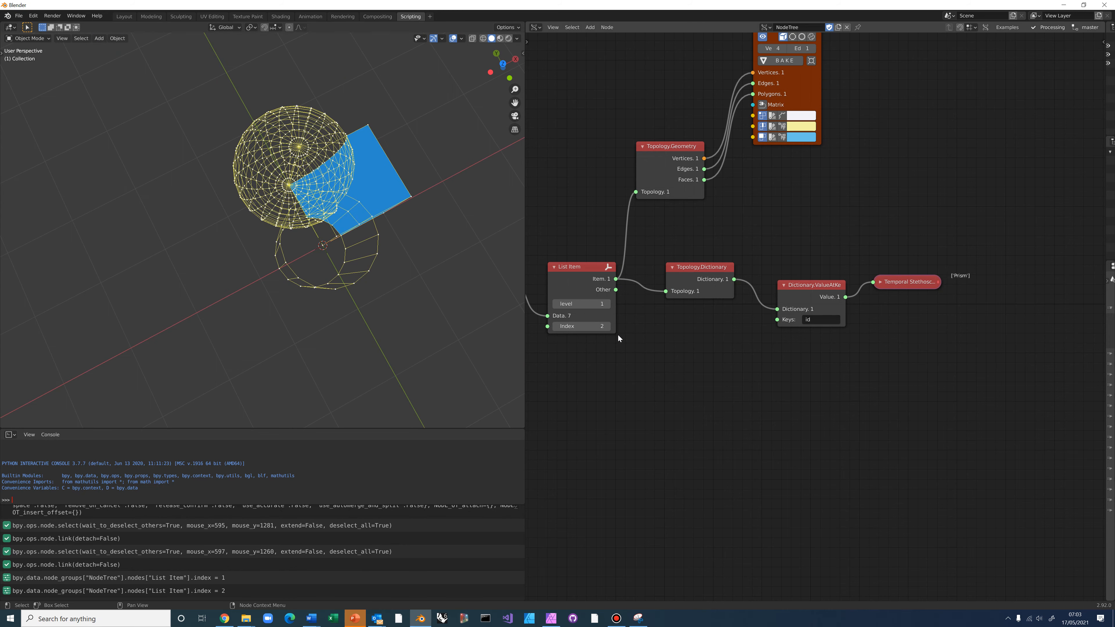
click(605, 326)
middle_drag(408, 274, 478, 178)
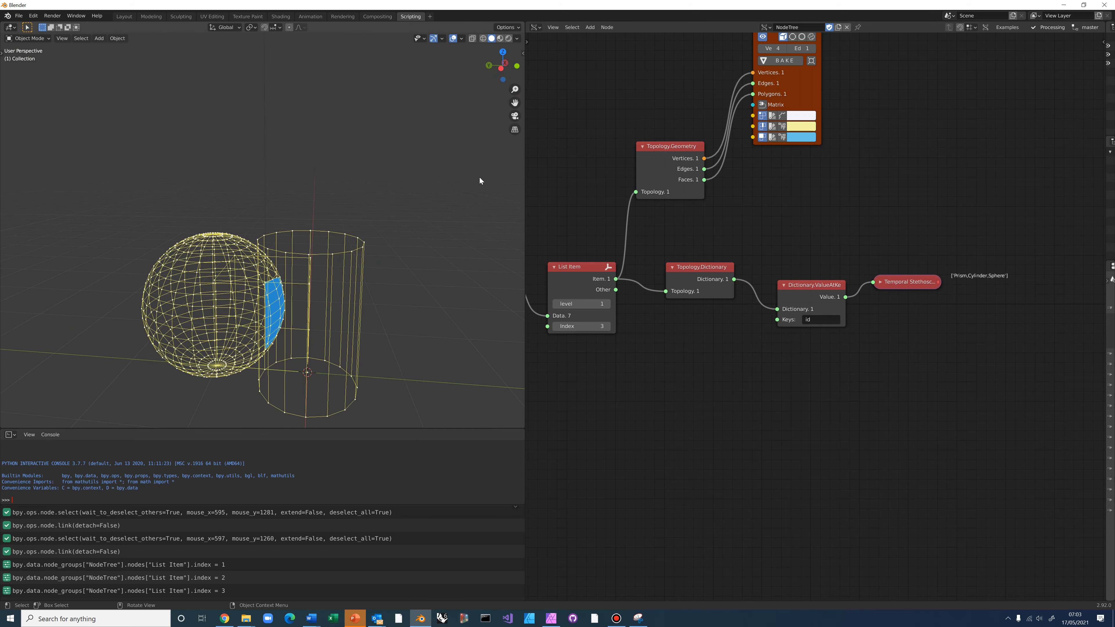
middle_drag(962, 317, 810, 302)
scroll(811, 302, up, 9)
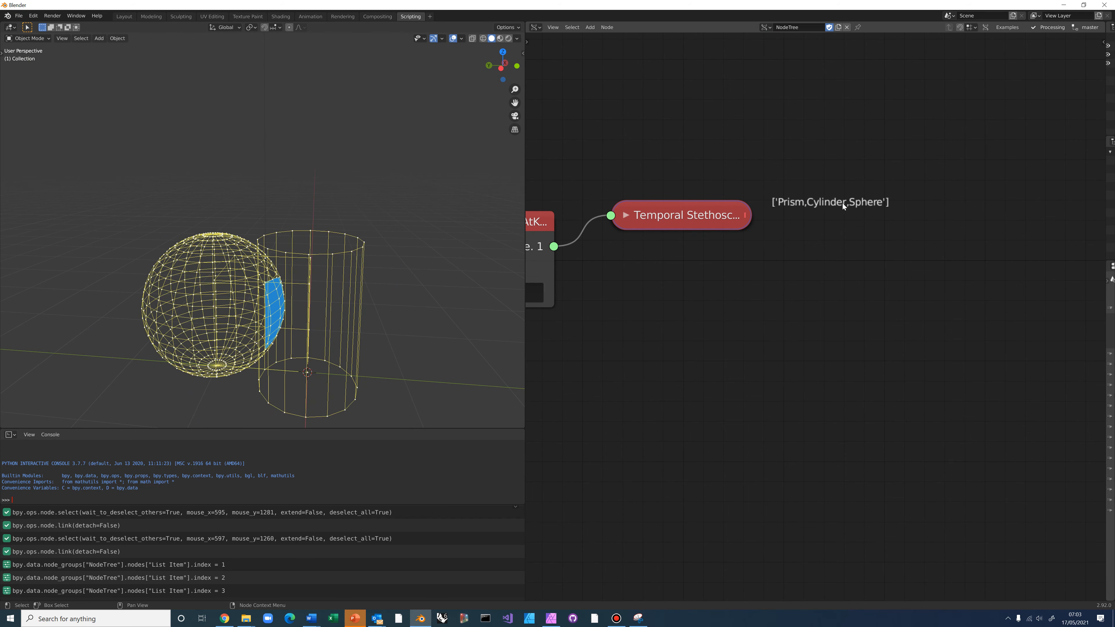
scroll(789, 314, down, 7)
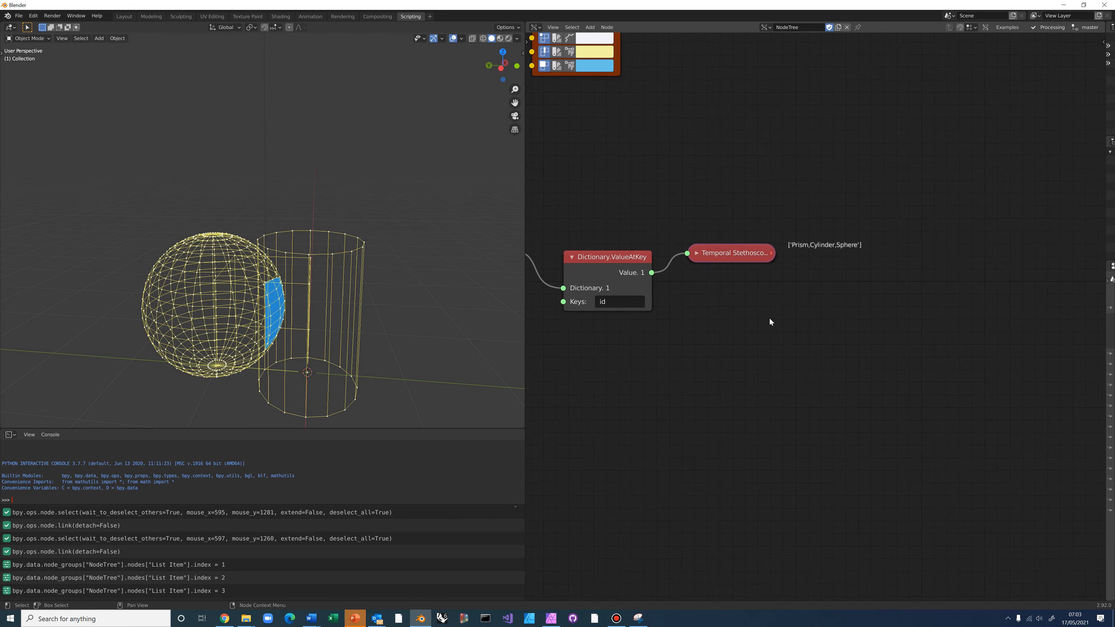
Advance the List Item index to 4, then 5, orbiting to view the cell inside the sphere
middle_drag(666, 326, 805, 344)
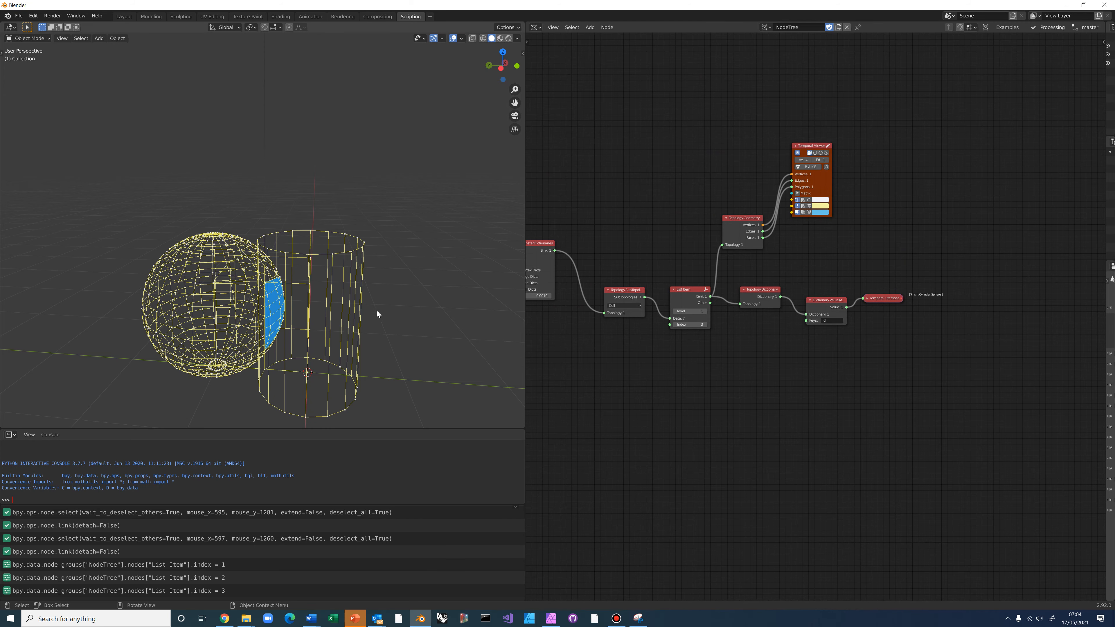
middle_drag(377, 314, 380, 365)
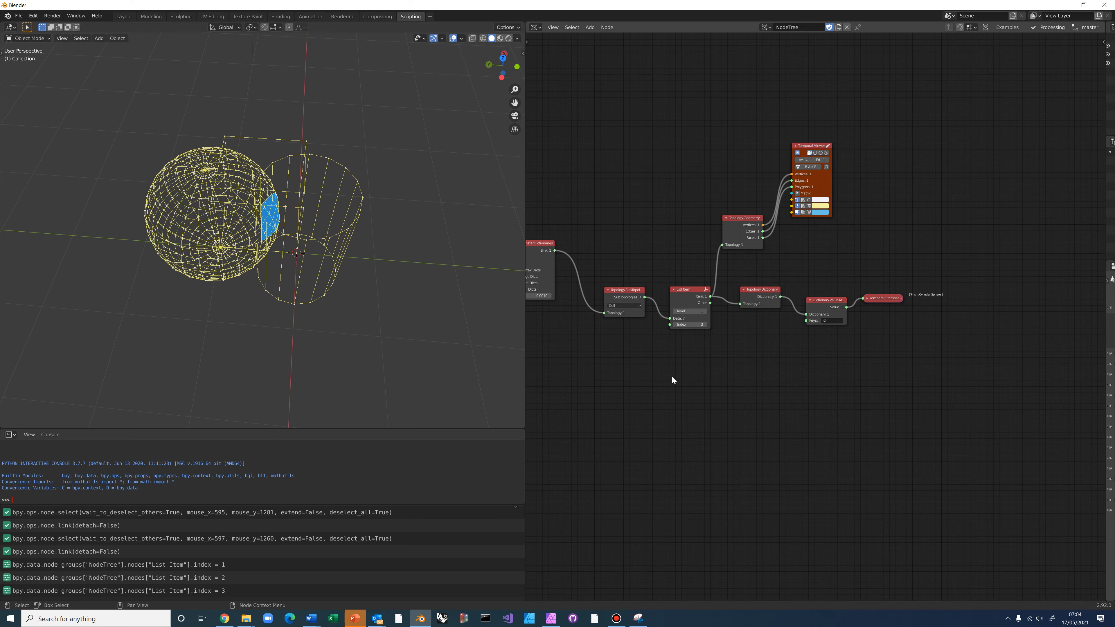
scroll(670, 378, up, 2)
click(675, 326)
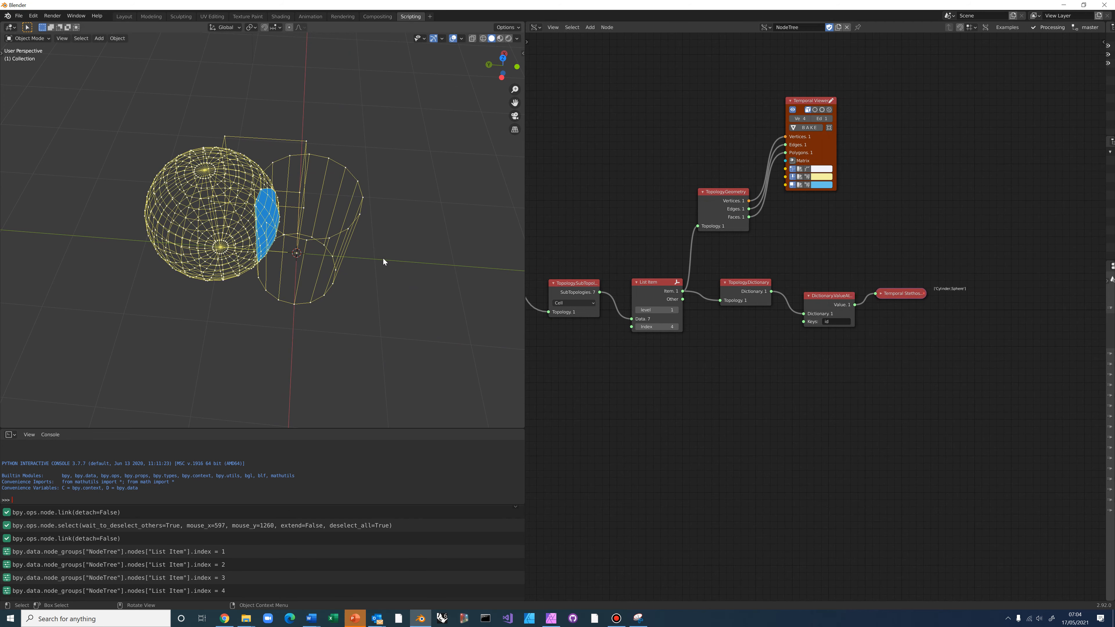
middle_drag(296, 244, 307, 311)
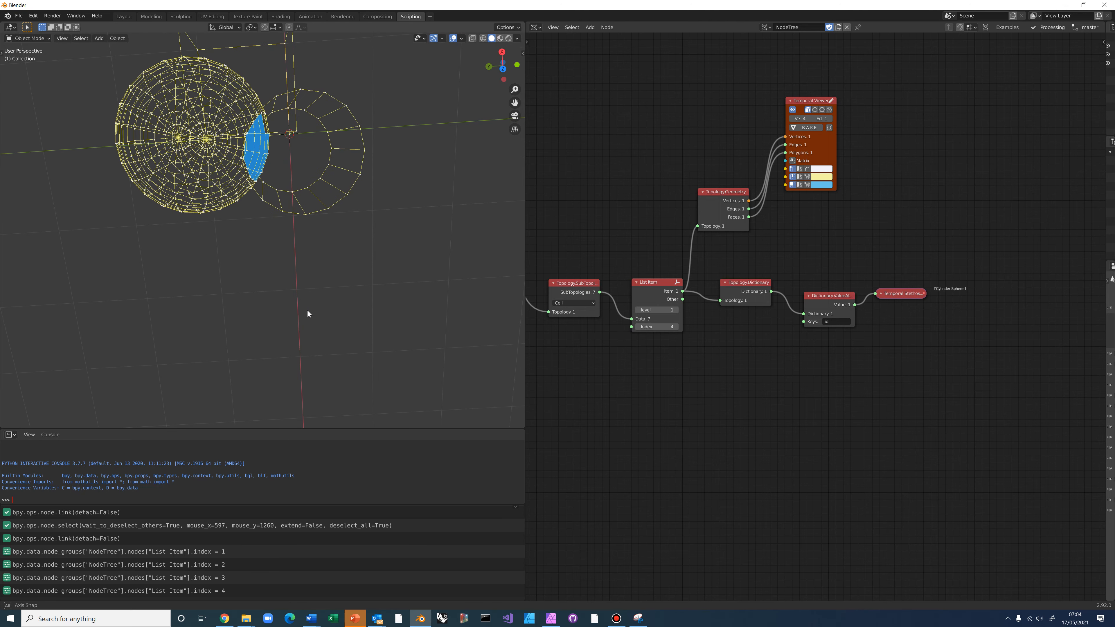
middle_drag(307, 310, 309, 260)
click(676, 326)
scroll(702, 377, down, 3)
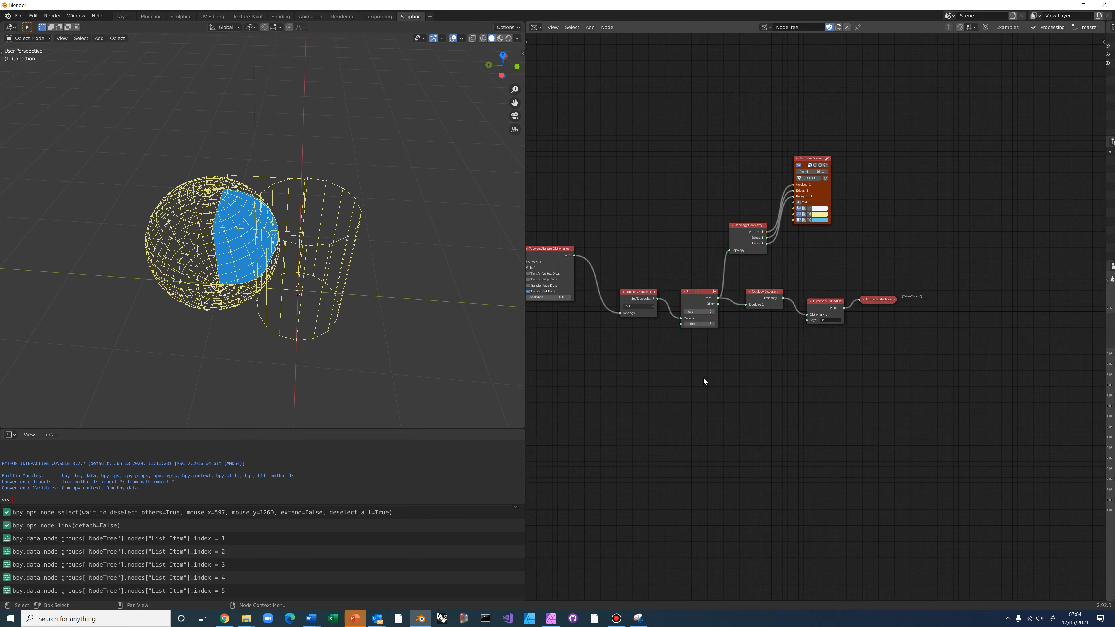
middle_drag(771, 372, 913, 354)
scroll(892, 370, down, 2)
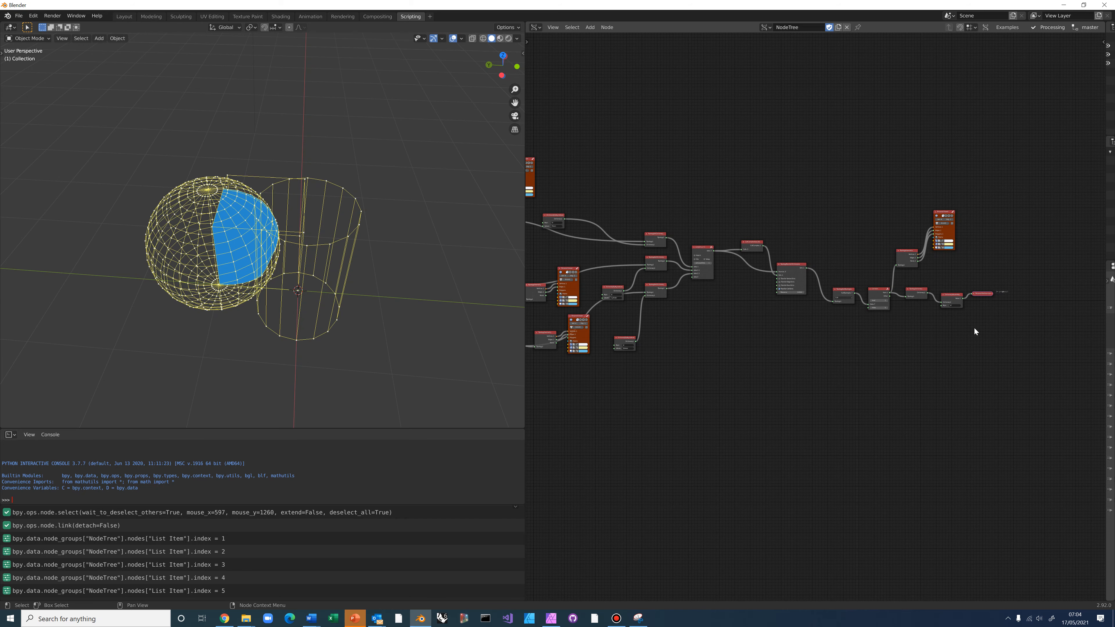
middle_drag(974, 326, 742, 307)
scroll(742, 307, up, 3)
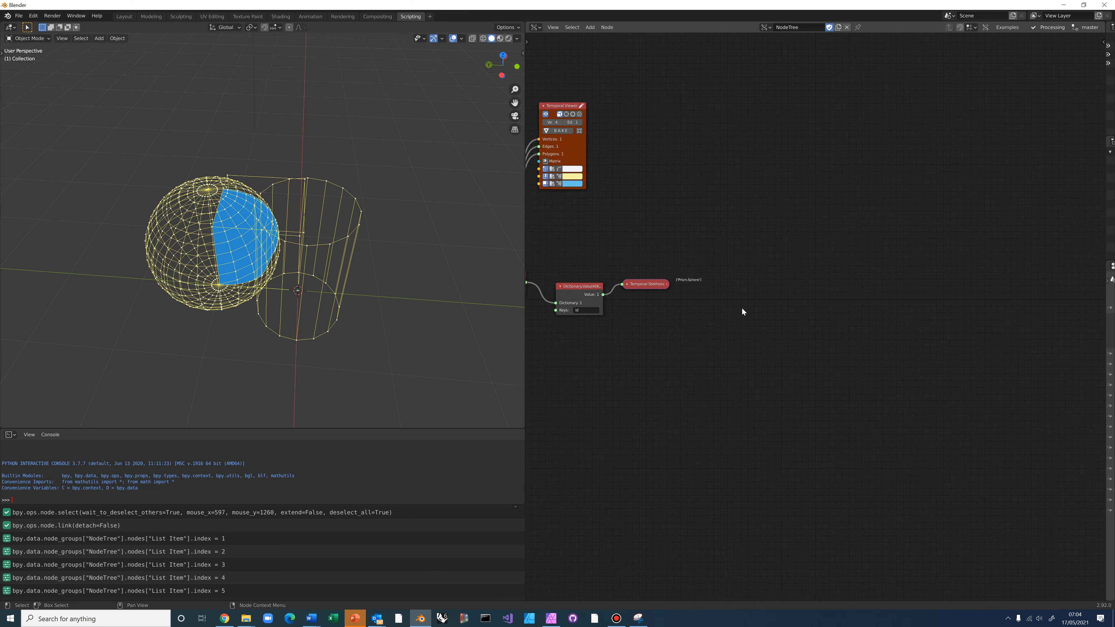
scroll(741, 307, up, 2)
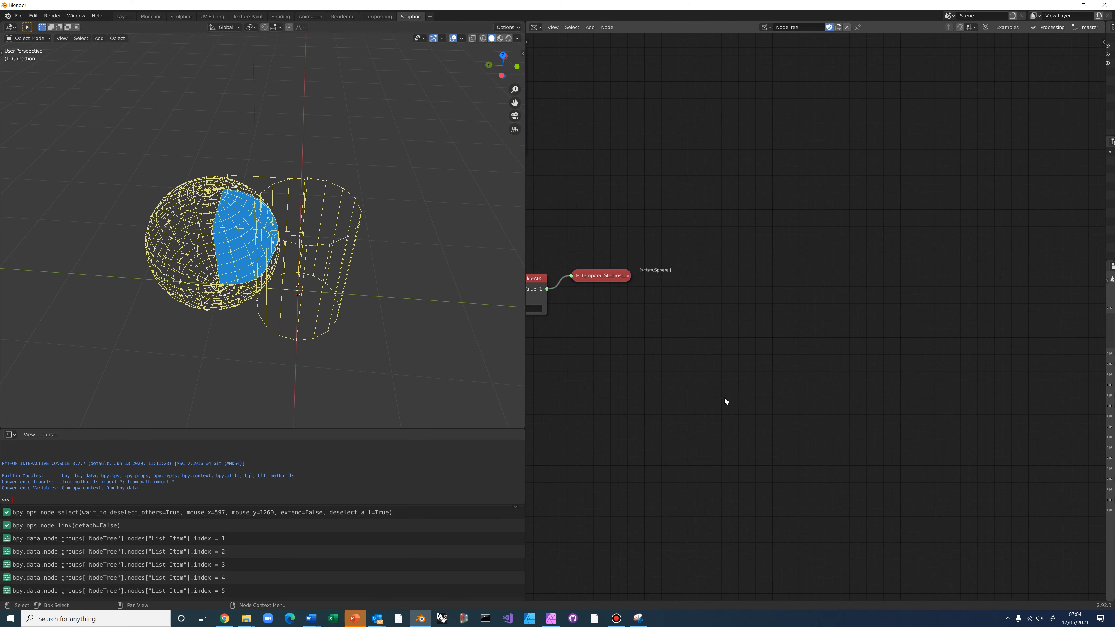
scroll(748, 412, down, 1)
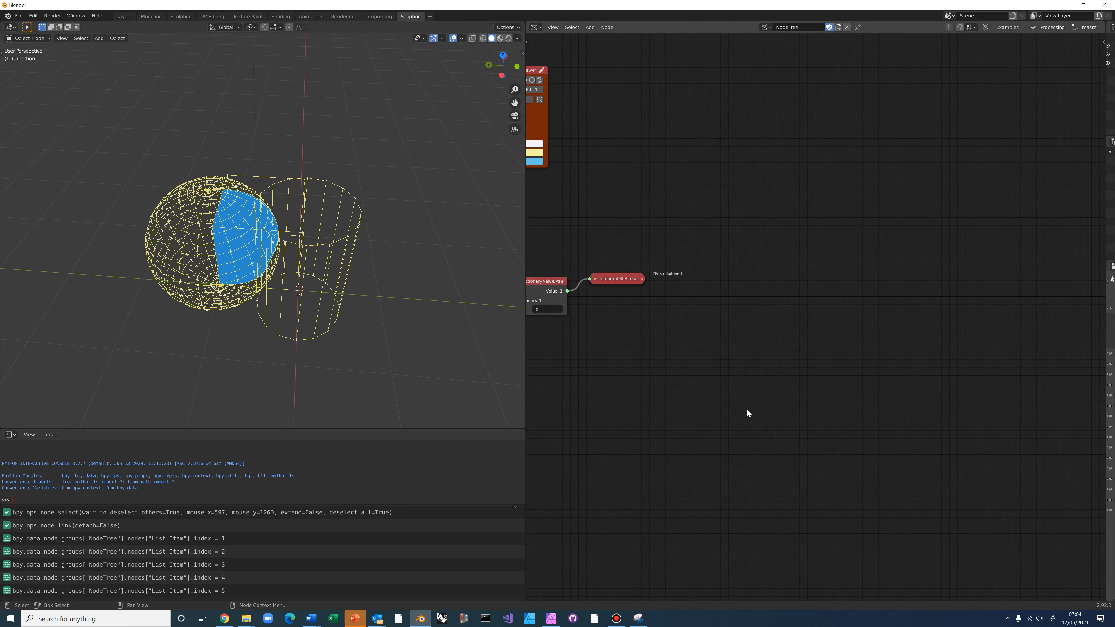
scroll(747, 409, down, 4)
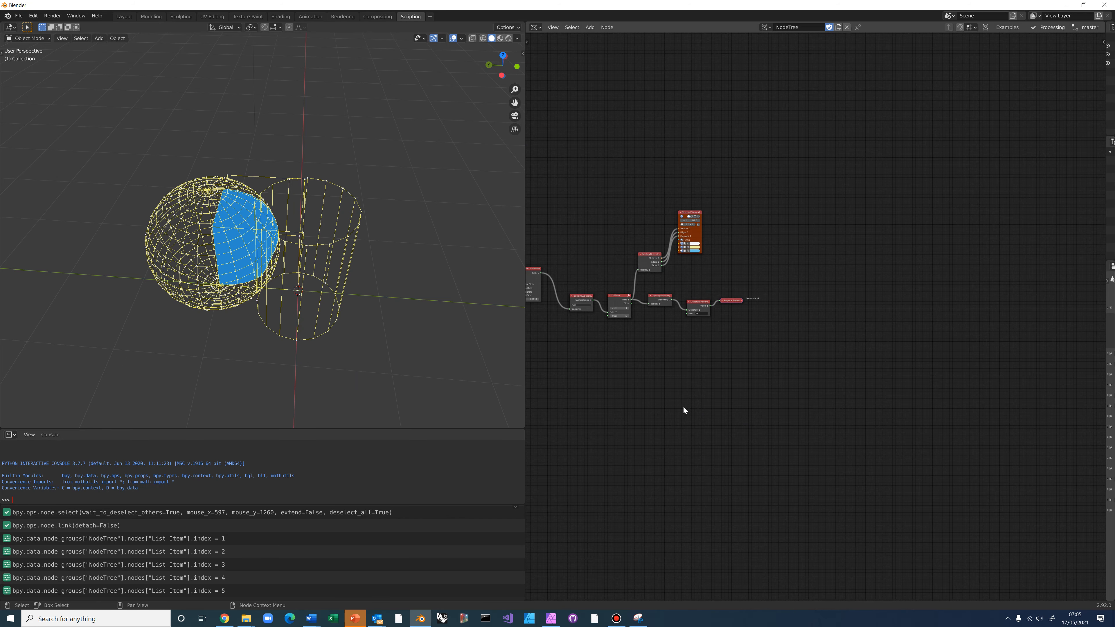
scroll(676, 403, down, 2)
middle_drag(660, 395, 907, 379)
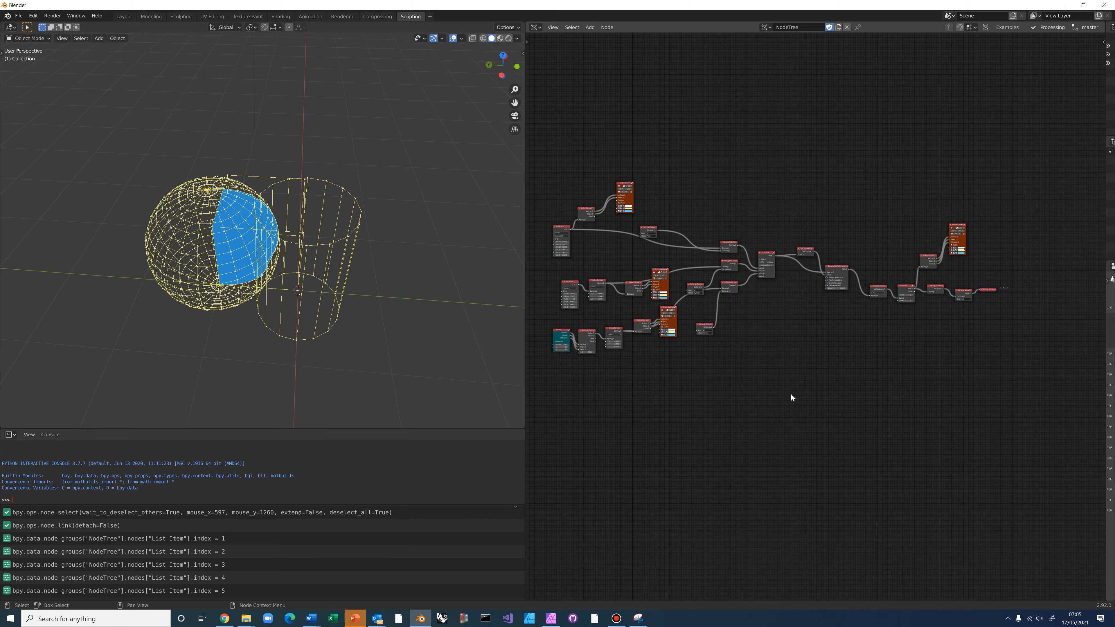
middle_drag(696, 402, 744, 424)
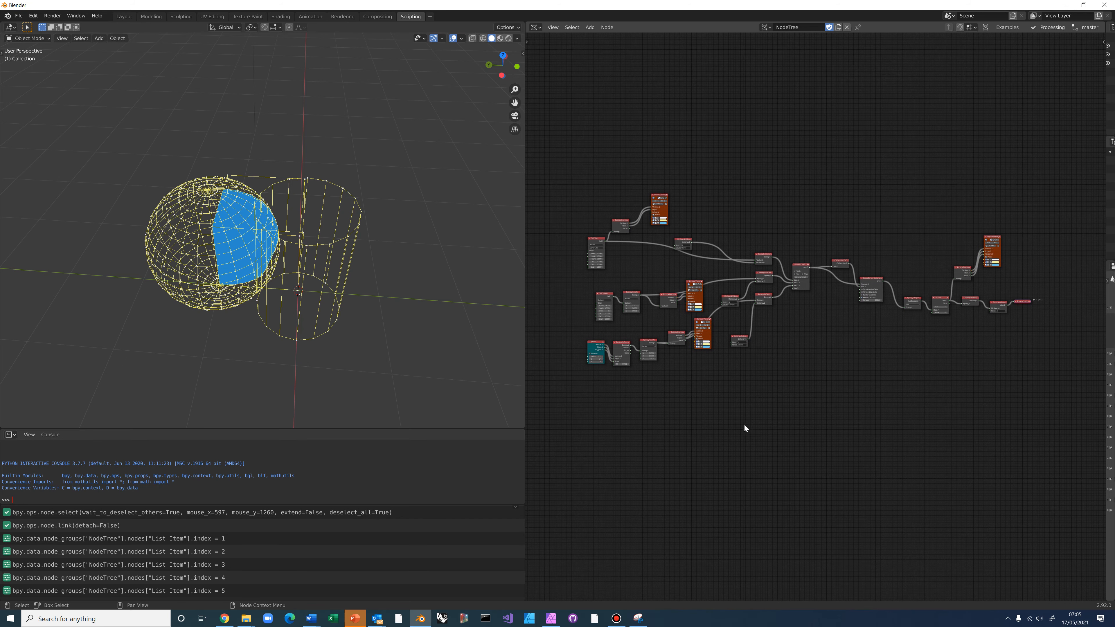
scroll(745, 424, up, 1)
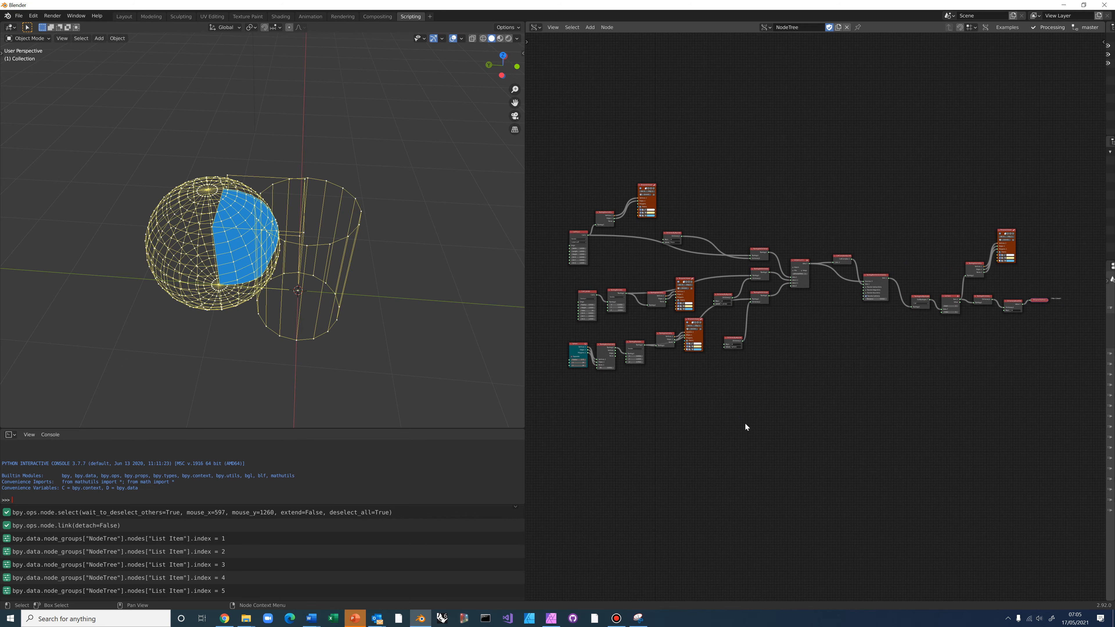